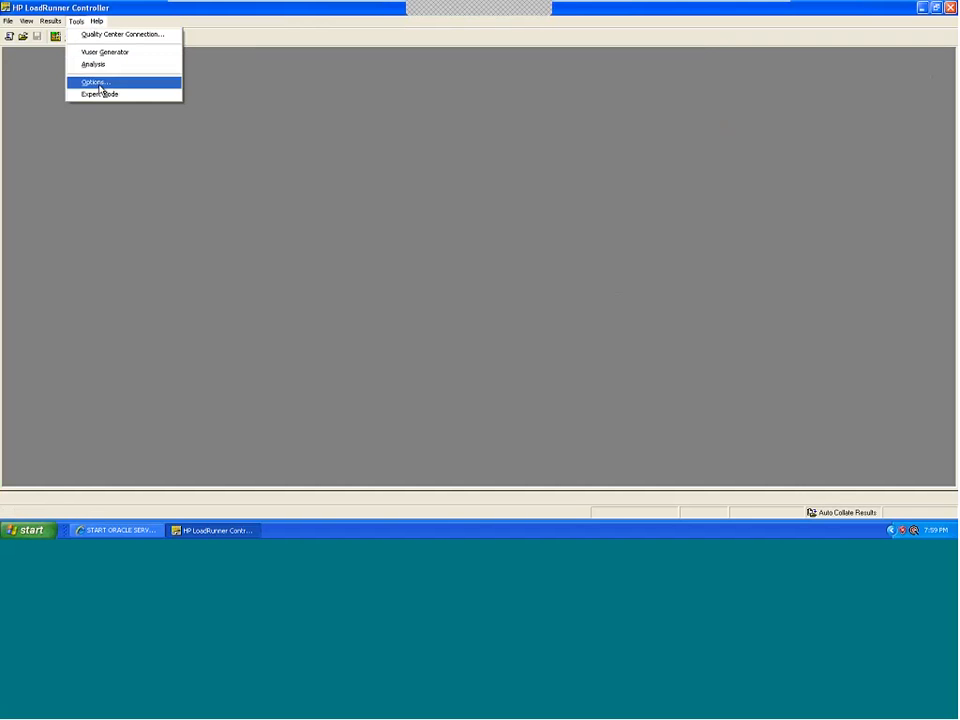
- Review the Run-Time Settings and Scheduler pages of the controller options and close the dialog
click(97, 83)
drag(202, 100, 392, 125)
click(306, 136)
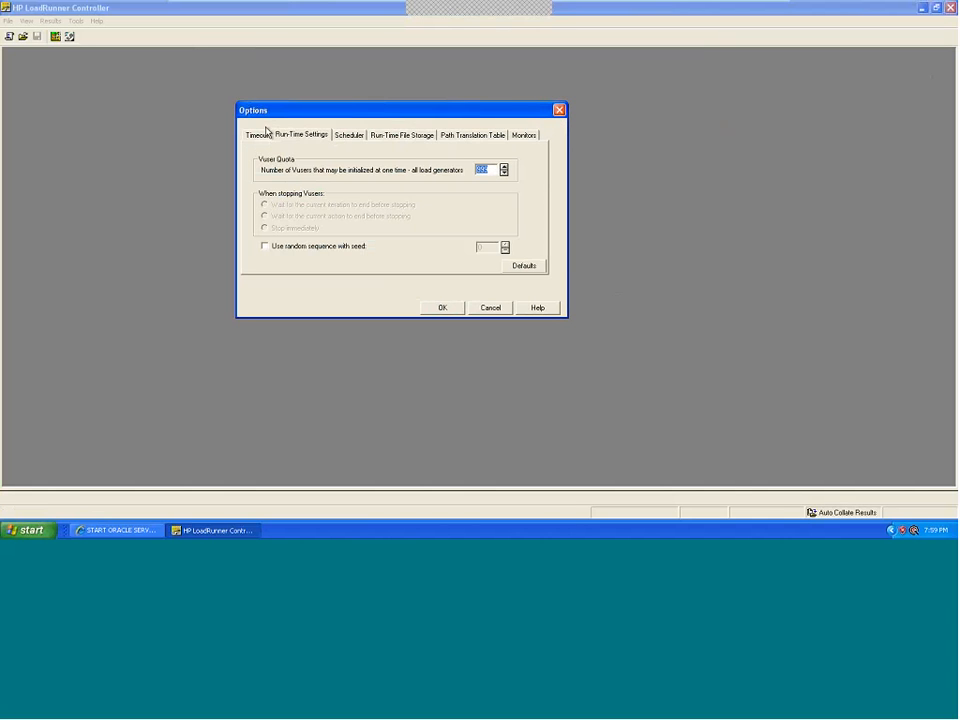
click(373, 135)
click(340, 135)
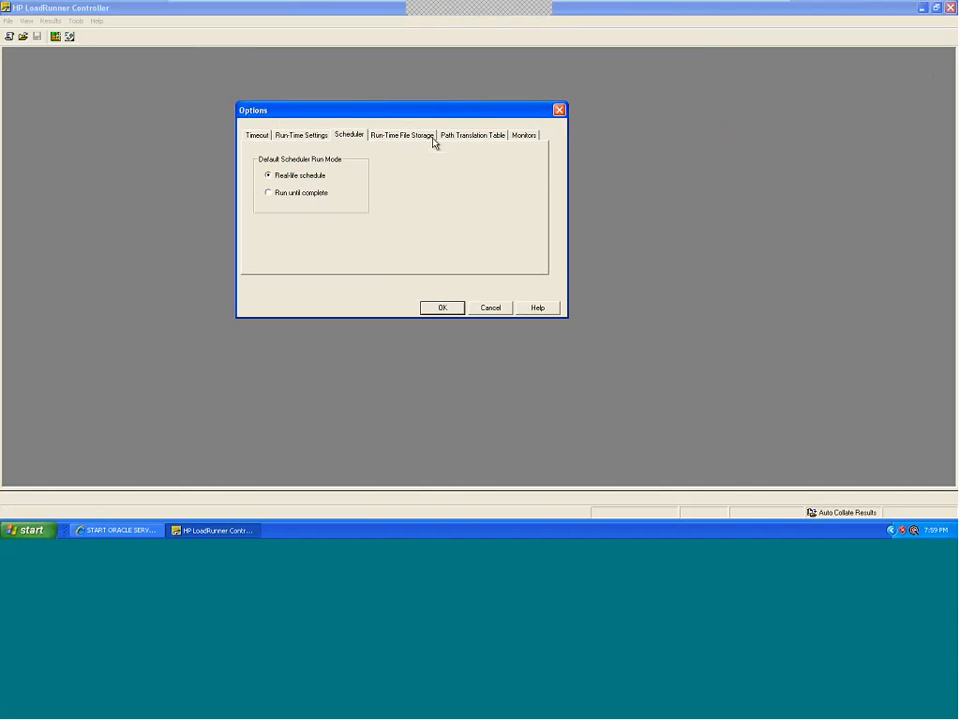
click(561, 112)
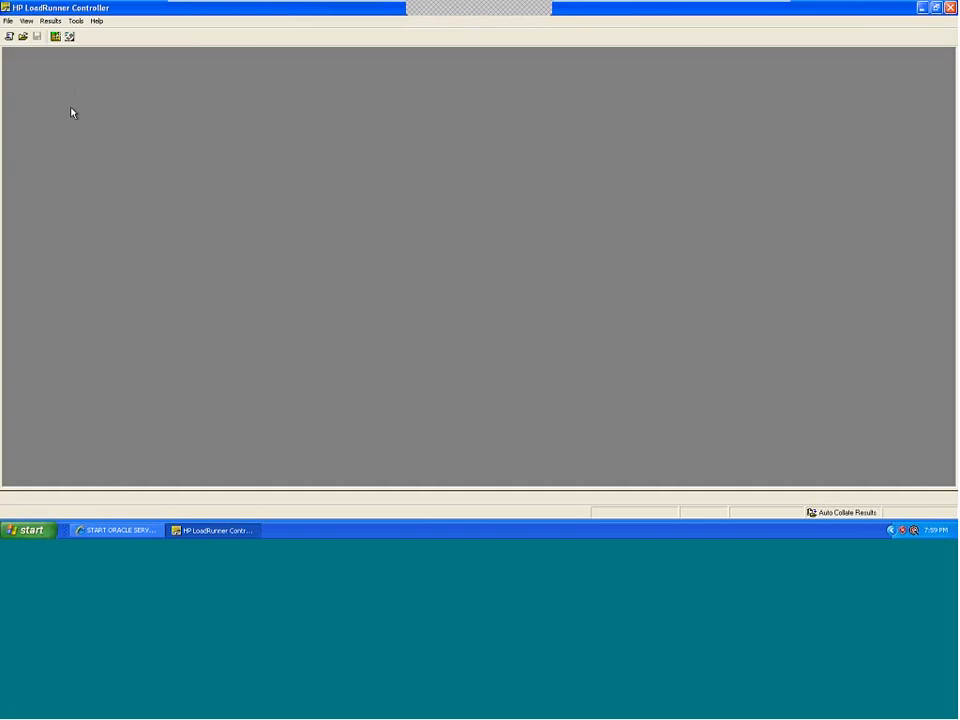
- Start a new scenario and shift the New Scenario dialog slightly aside
click(9, 21)
click(20, 31)
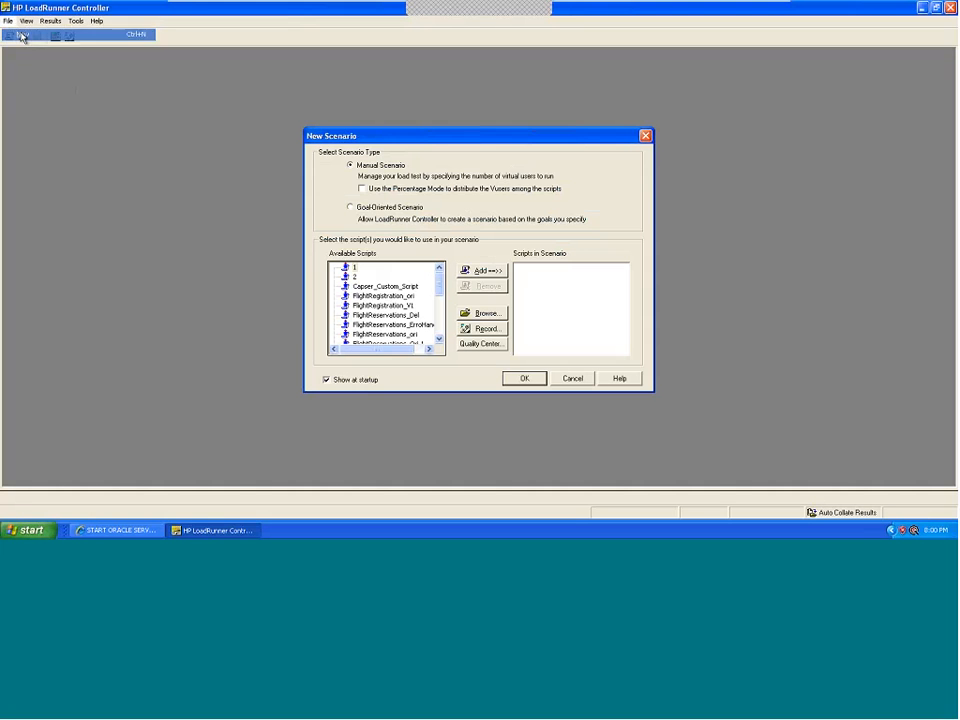
drag(421, 138, 380, 139)
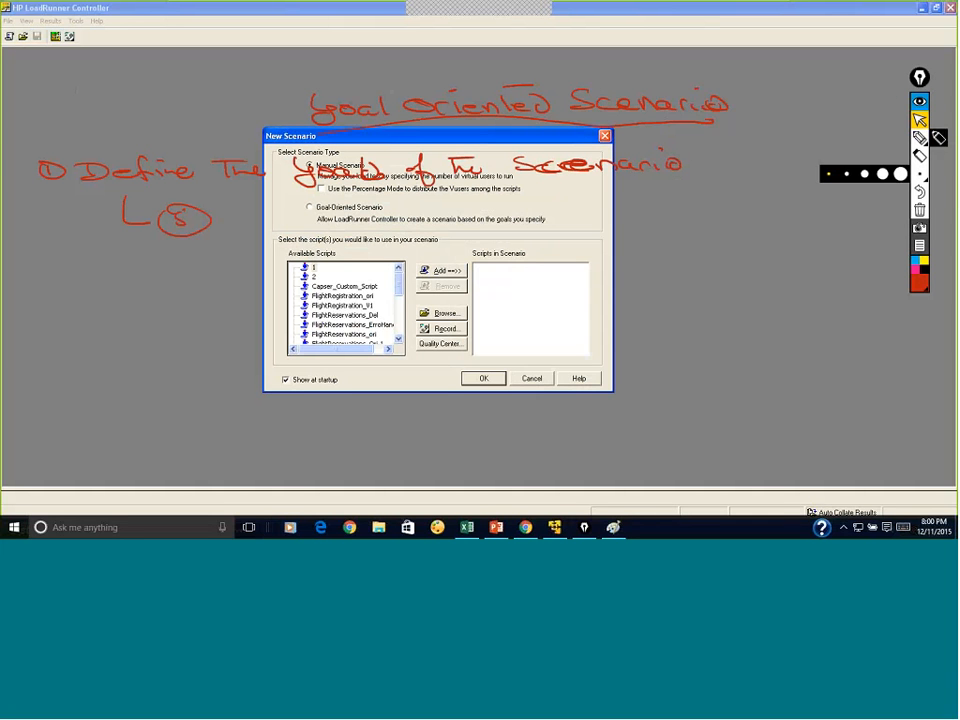
- Clear the old screen annotations and circle Manual Scenario and Goal-Oriented Scenario in red, with an arrow pointing at Manual Scenario
click(920, 211)
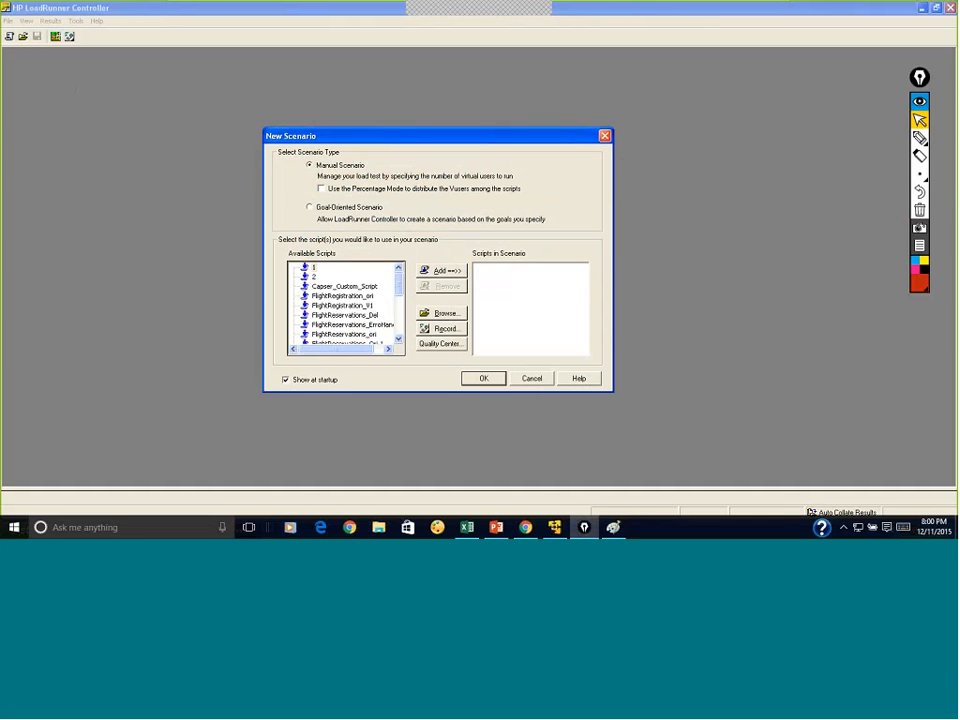
click(920, 137)
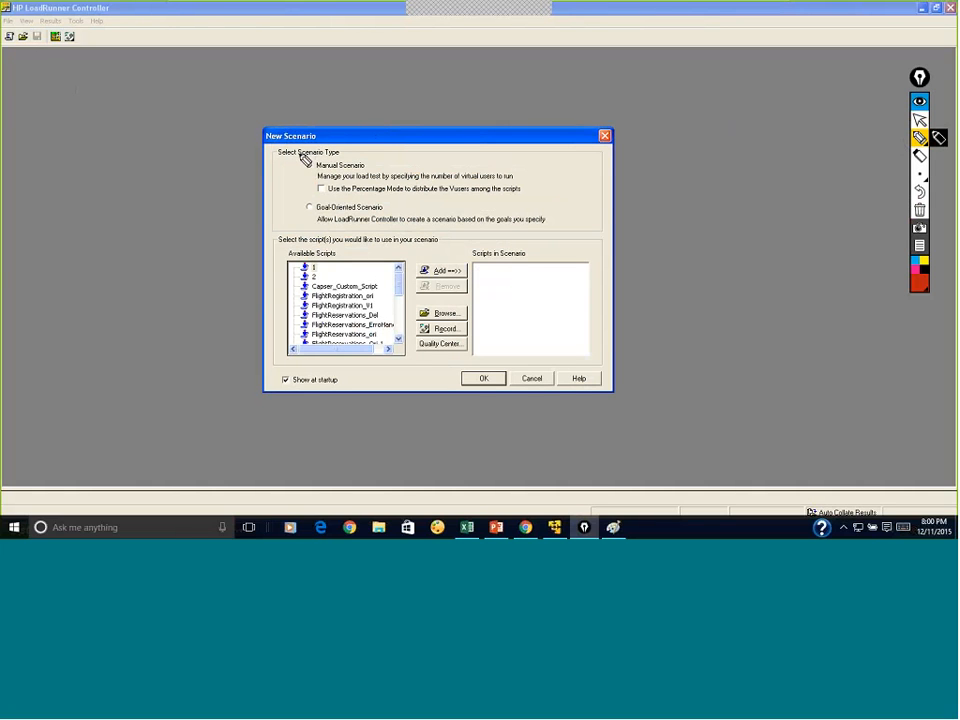
mouse_move(302, 160)
mouse_down()
mouse_move(320, 177)
mouse_move(344, 178)
mouse_move(303, 161)
mouse_up()
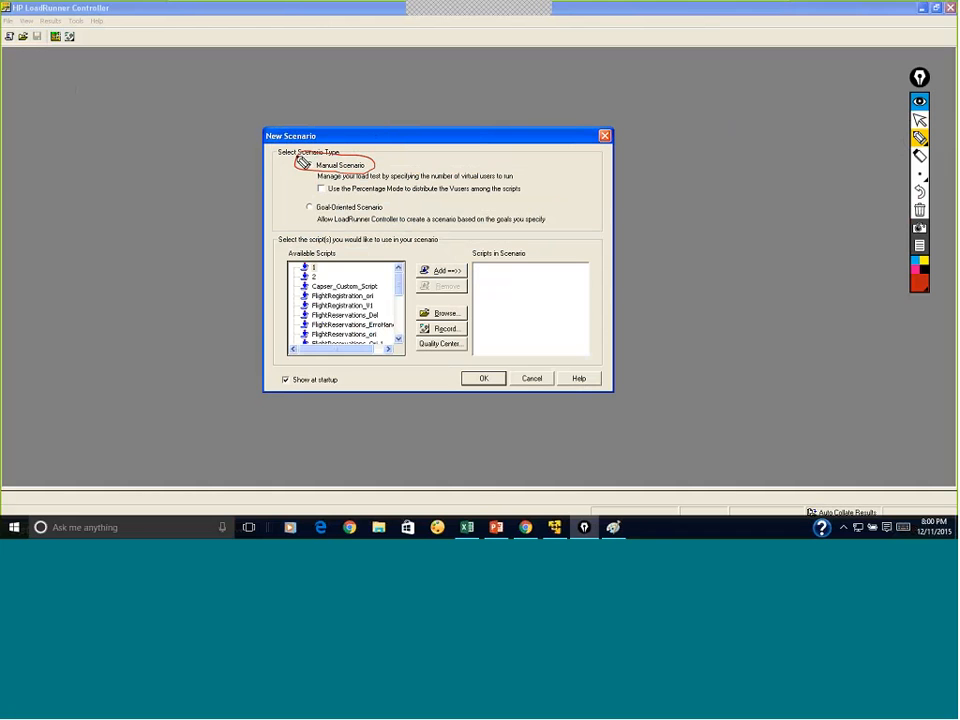
drag(276, 164, 288, 168)
mouse_move(310, 201)
mouse_down()
mouse_move(300, 210)
mouse_move(392, 217)
mouse_move(335, 198)
mouse_move(301, 202)
mouse_up()
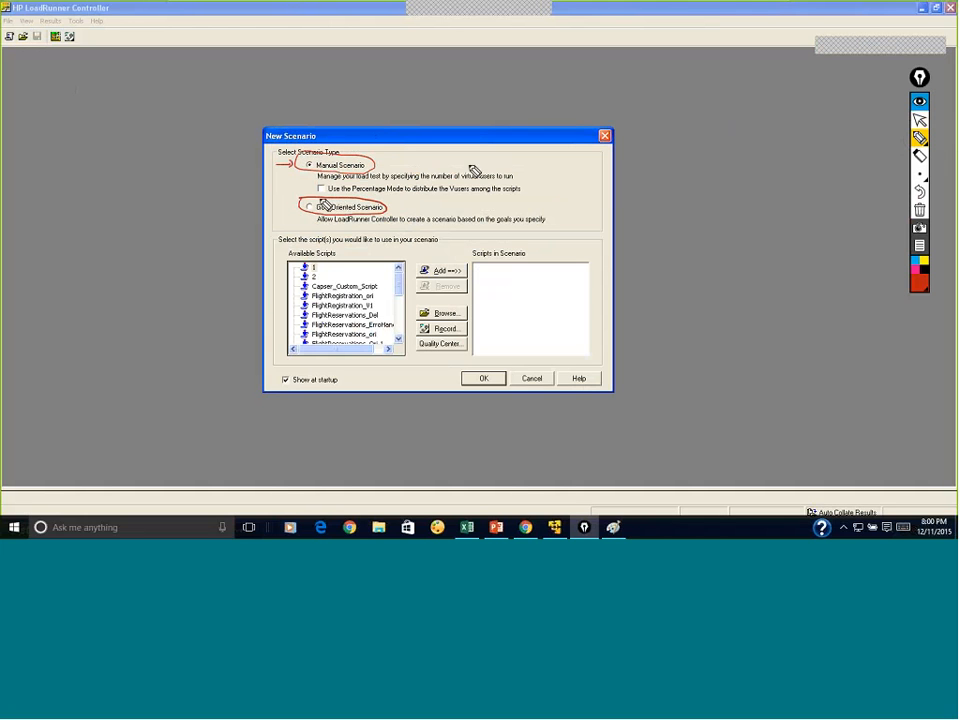
- Clear the circles and draw a red check mark beside Goal-Oriented Scenario
click(919, 157)
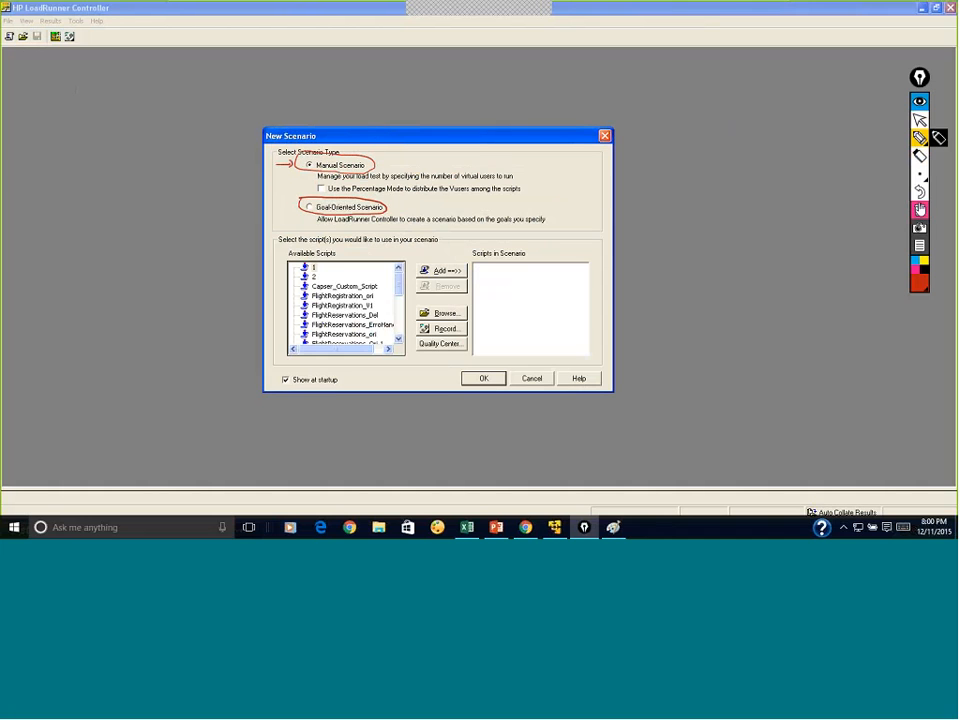
click(920, 211)
click(919, 137)
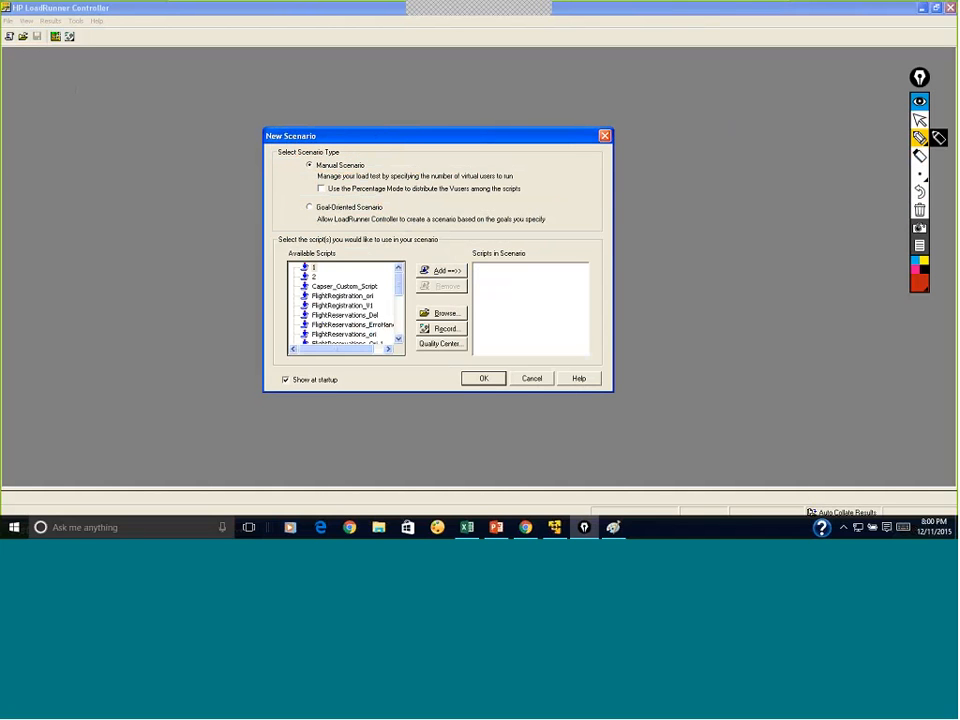
drag(299, 201, 316, 199)
click(920, 120)
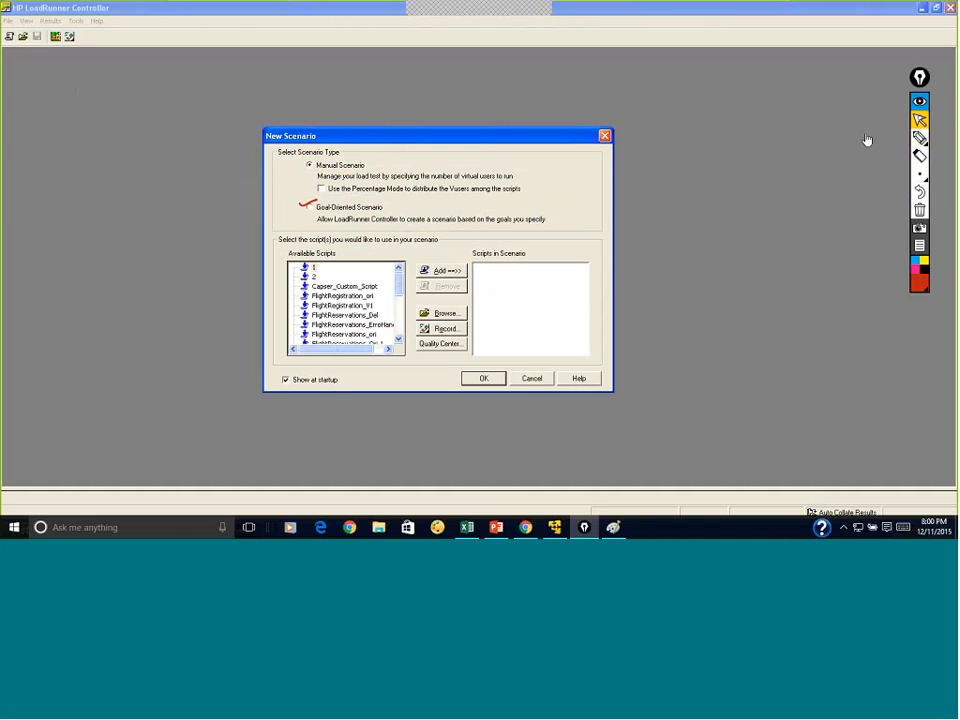
- Set the scenario type to Goal-Oriented Scenario and add the FlightReservations_ErroHandling script to the scenario
click(308, 208)
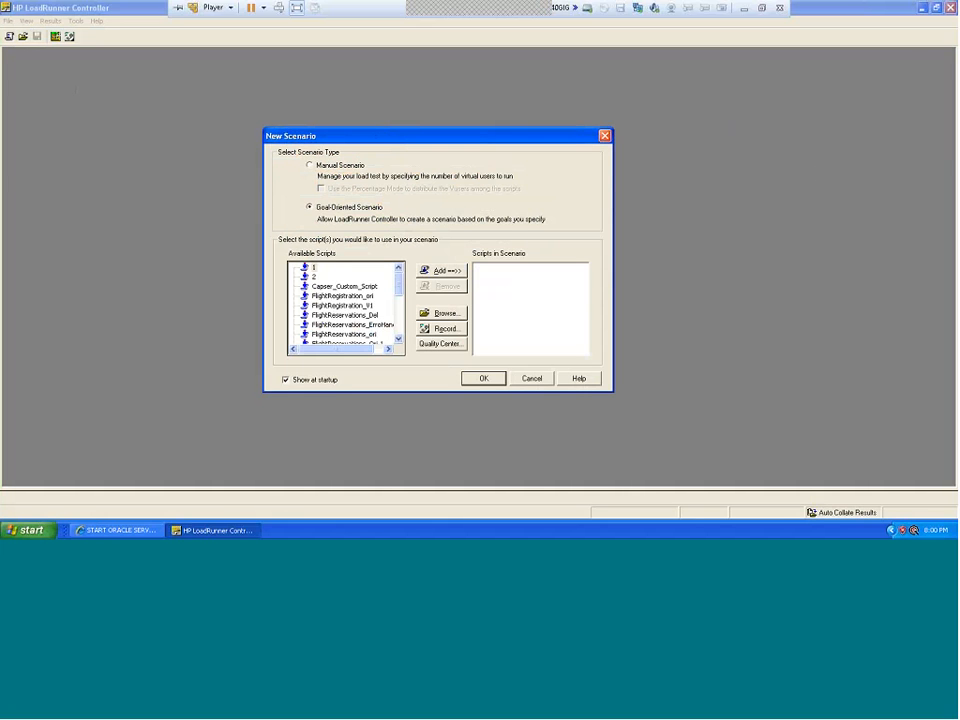
mouse_move(397, 285)
mouse_down()
mouse_move(393, 316)
mouse_move(401, 288)
mouse_up()
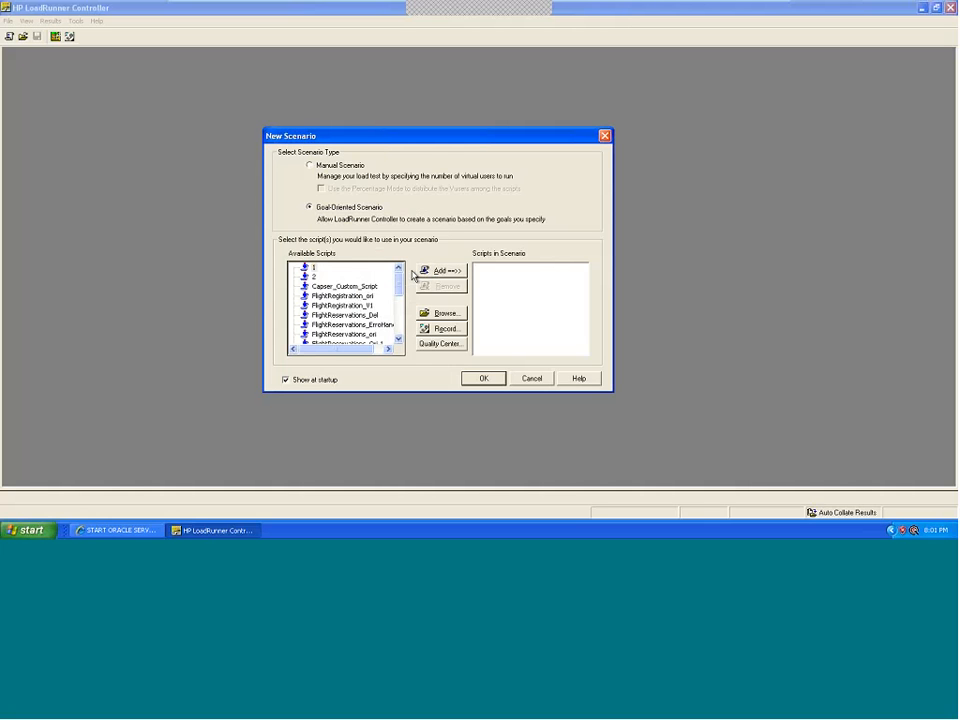
click(350, 305)
click(363, 331)
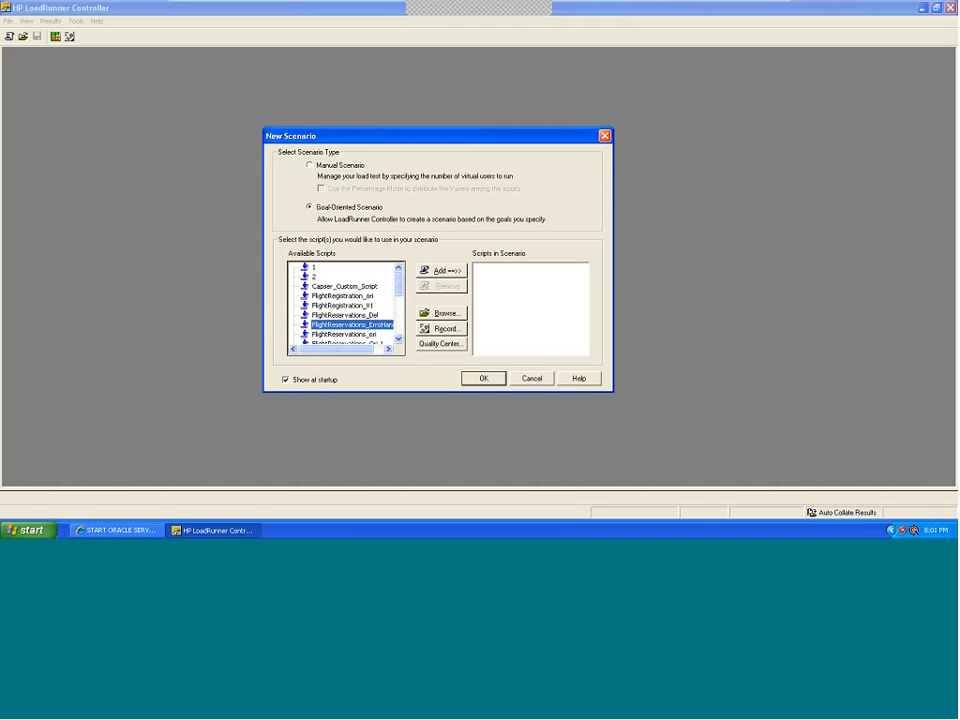
click(398, 340)
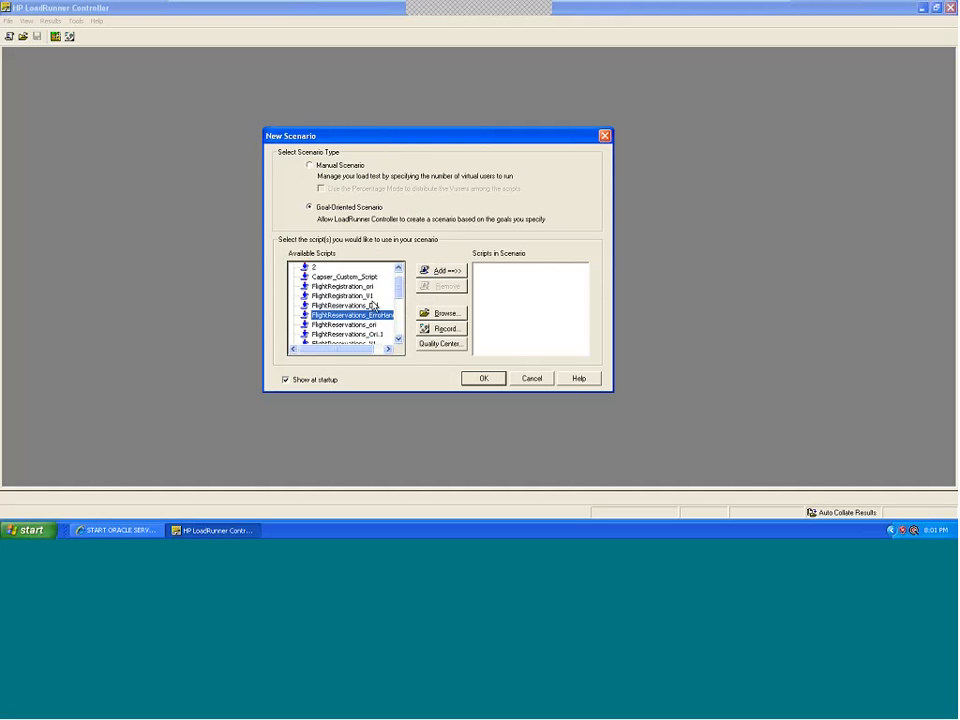
key(Up)
key(Up)
key(Up)
key(Up)
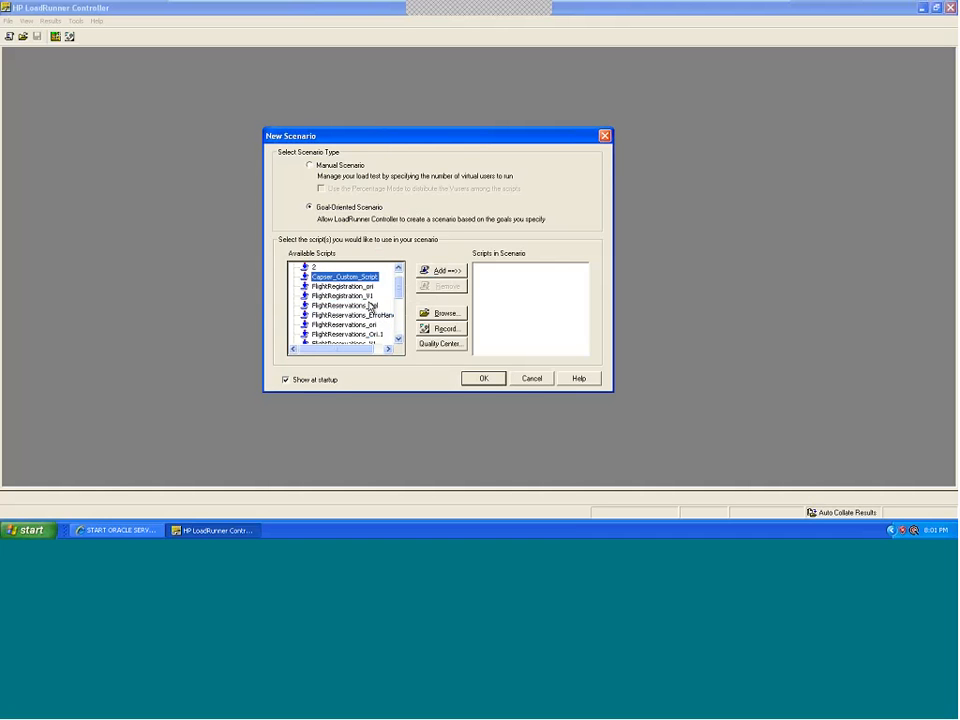
click(370, 318)
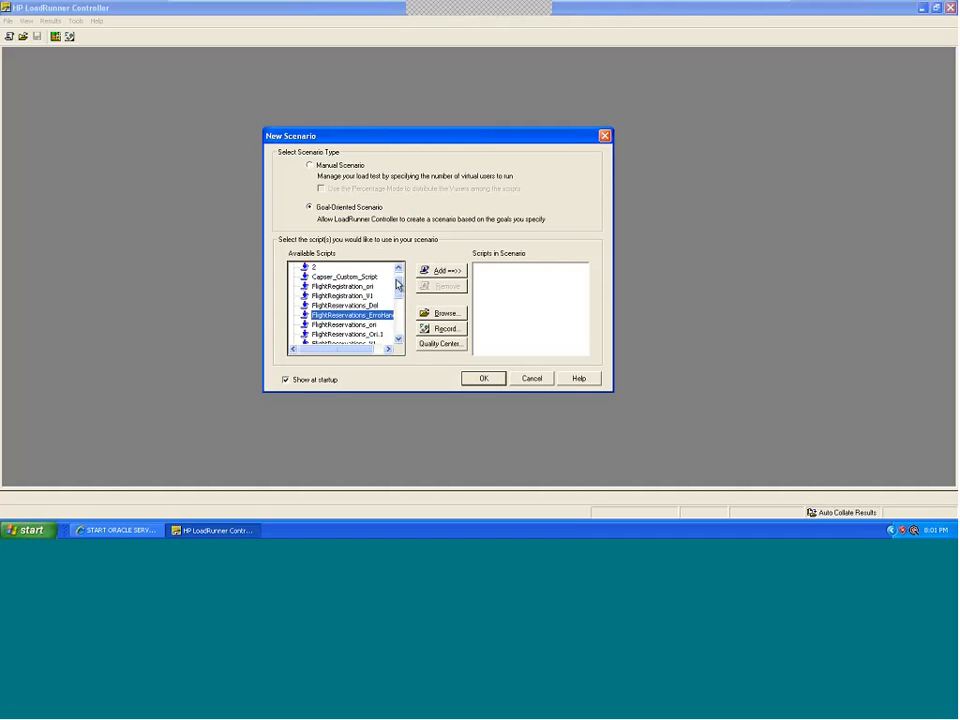
click(449, 271)
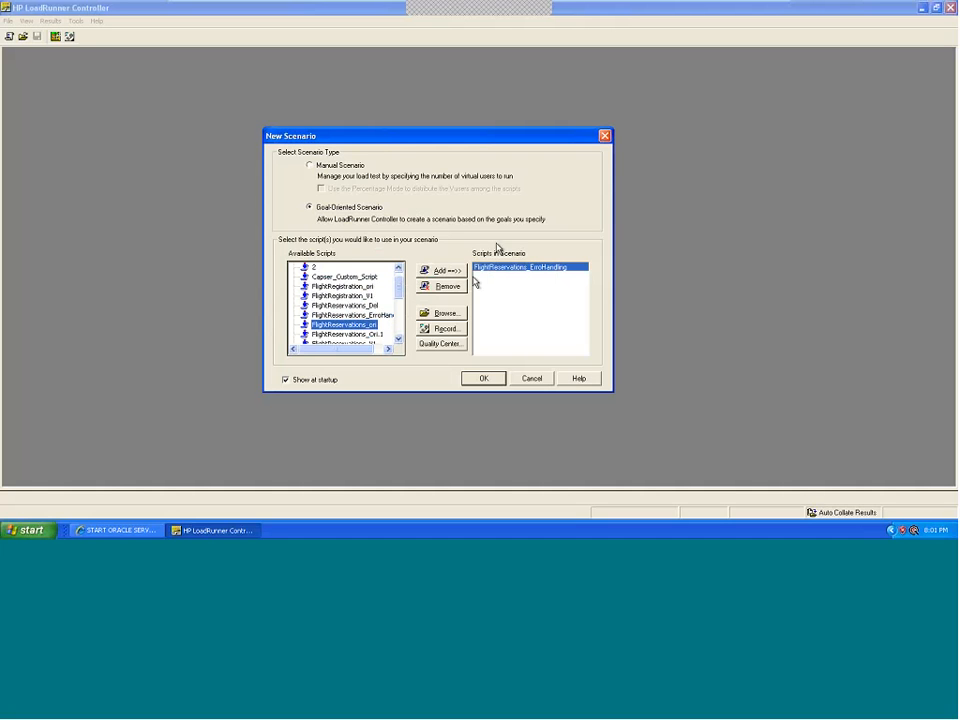
- Remove the FlightReservations_ErroHandling script from the scenario's script list
click(448, 315)
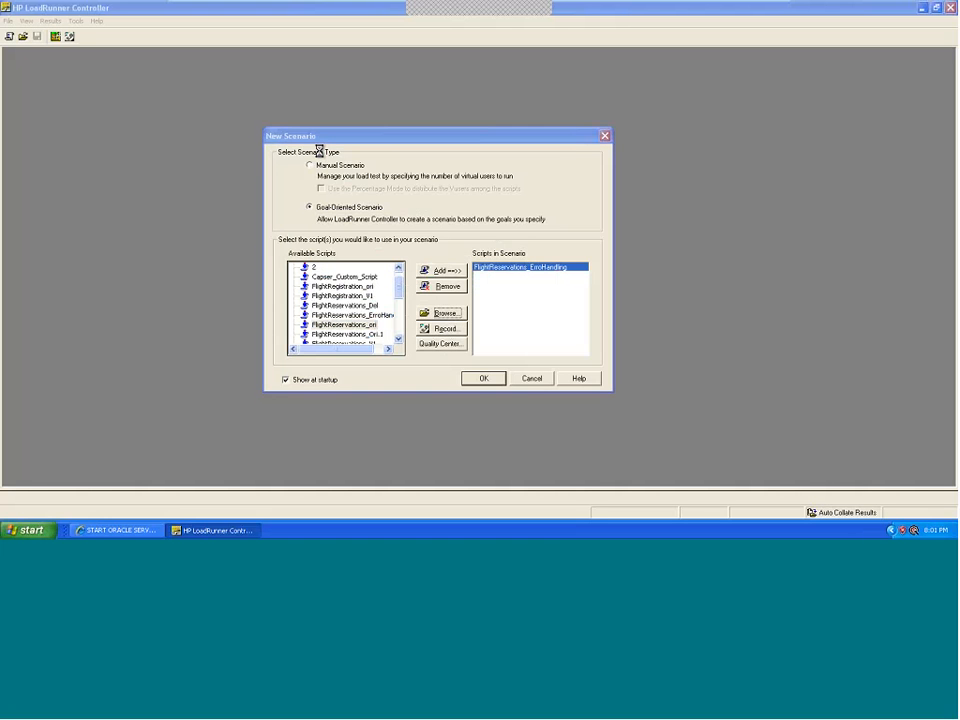
click(590, 339)
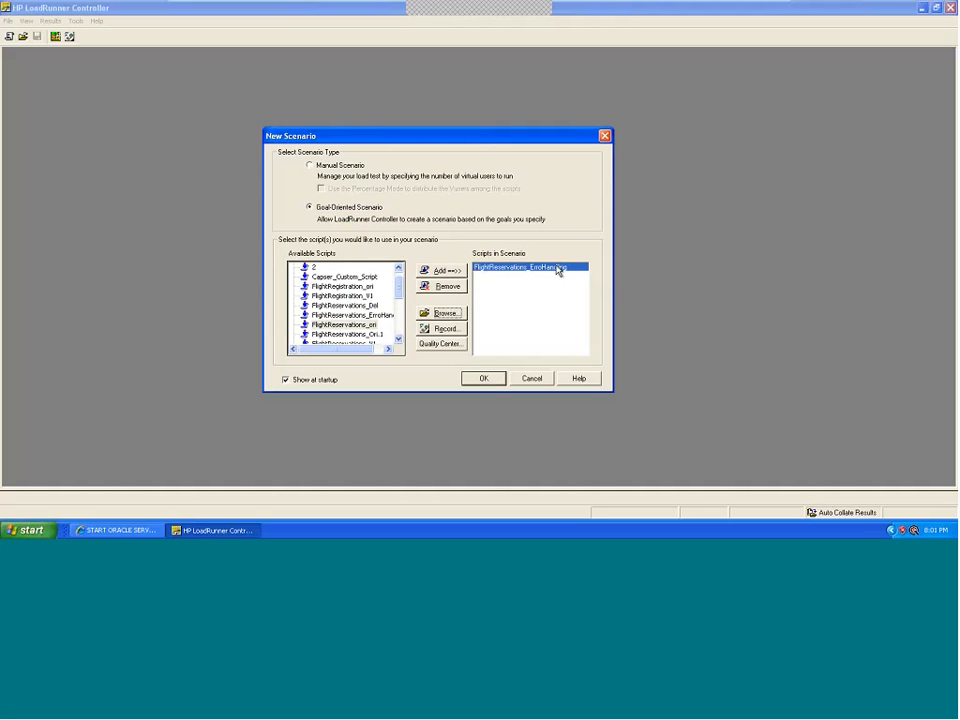
click(443, 288)
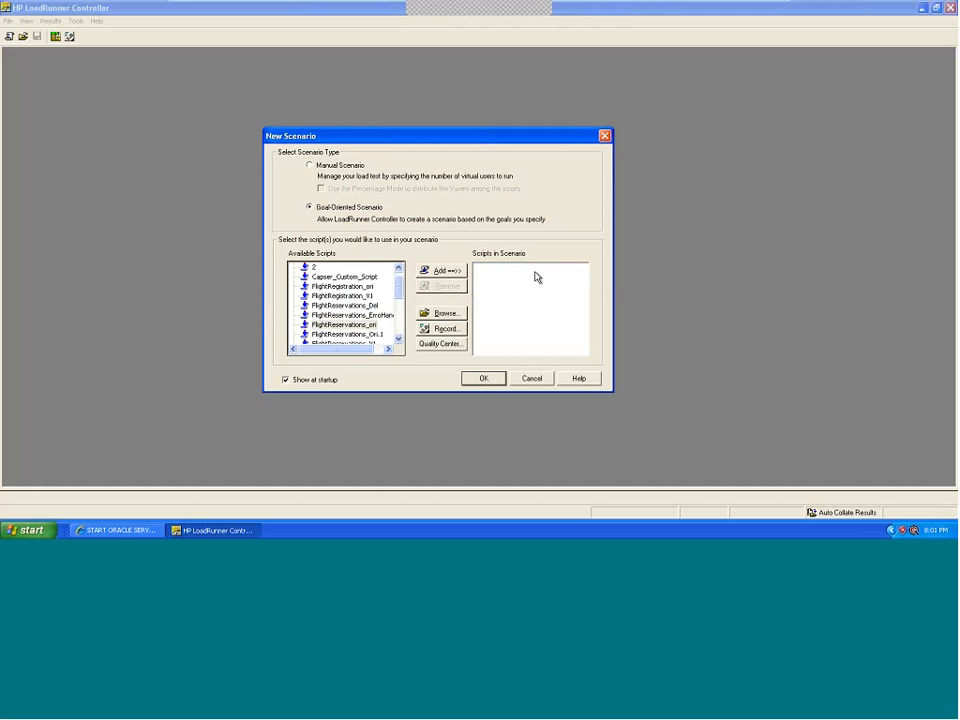
- Add the FlightReservations_ErroHandling script again and create the goal-oriented scenario
click(352, 315)
click(437, 275)
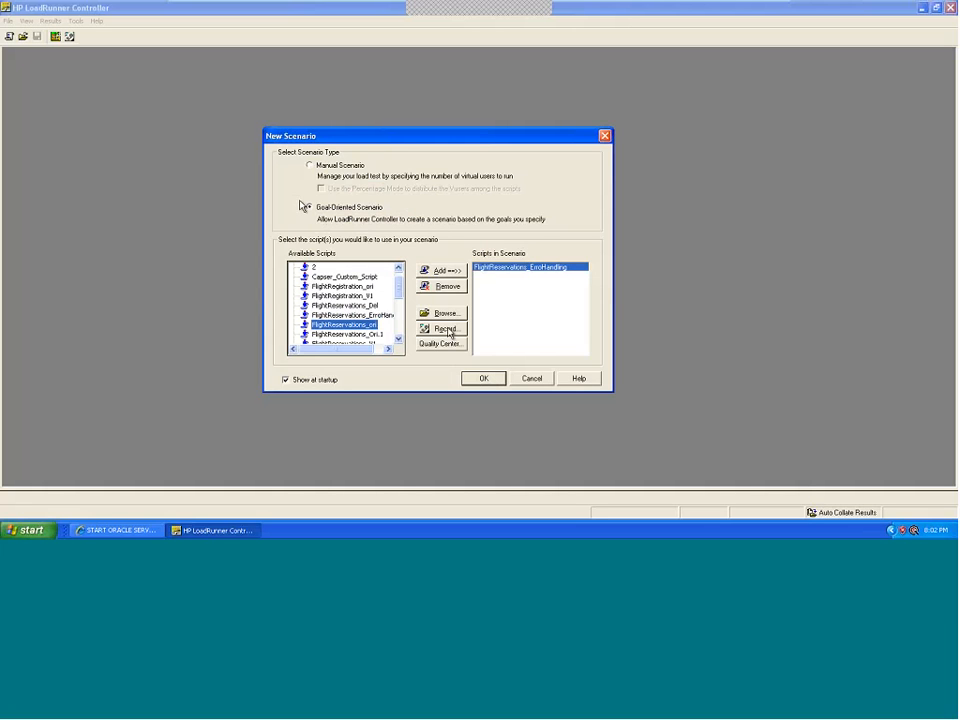
click(482, 381)
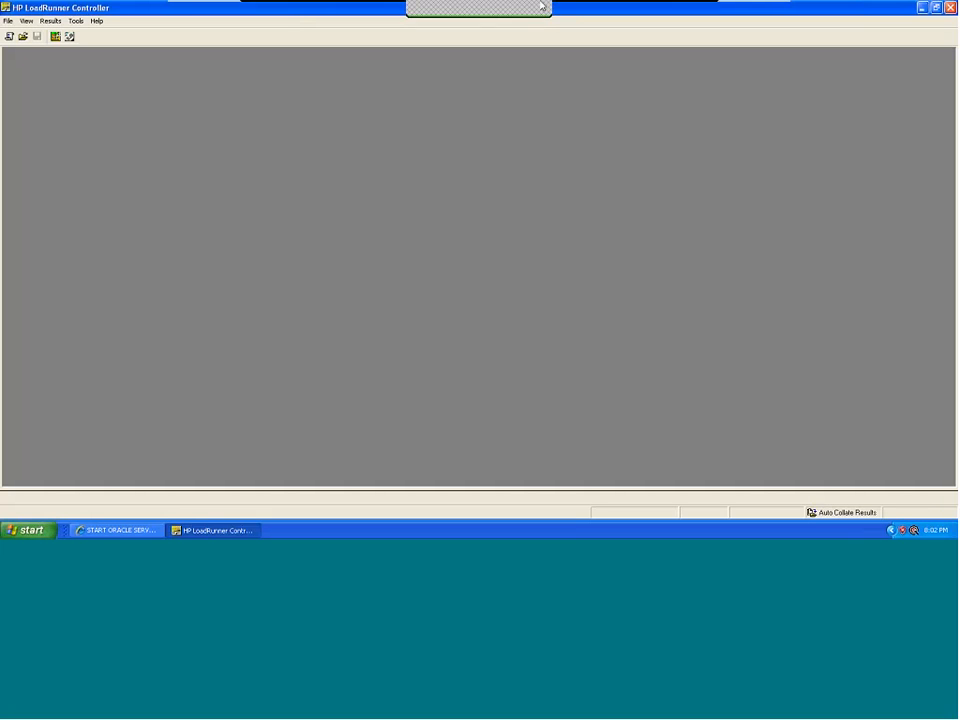
mouse_move(555, 19)
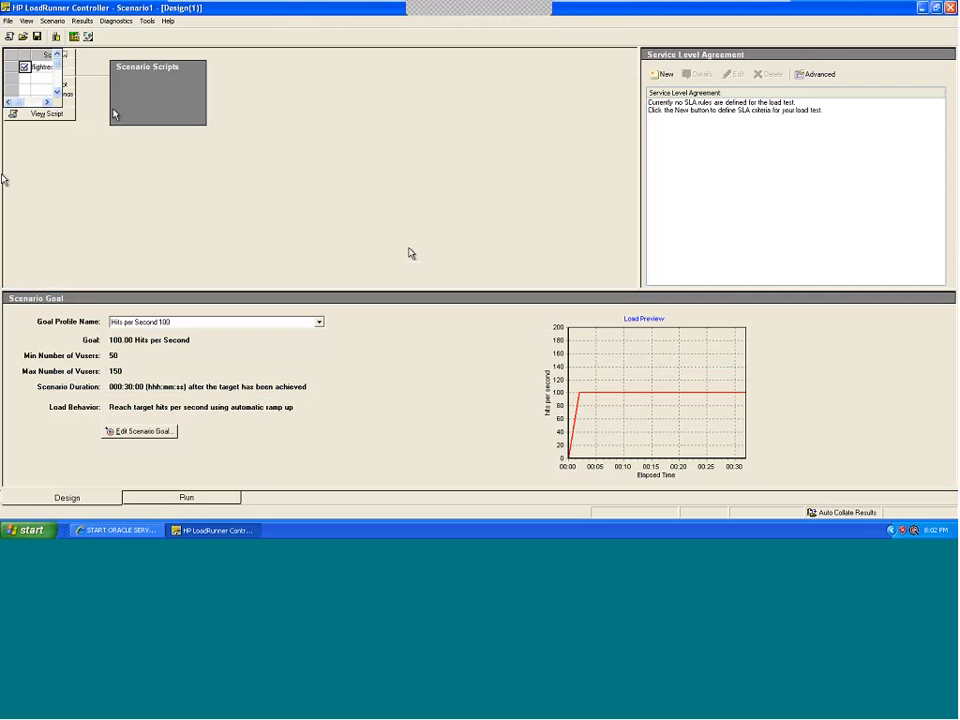
click(936, 8)
click(645, 160)
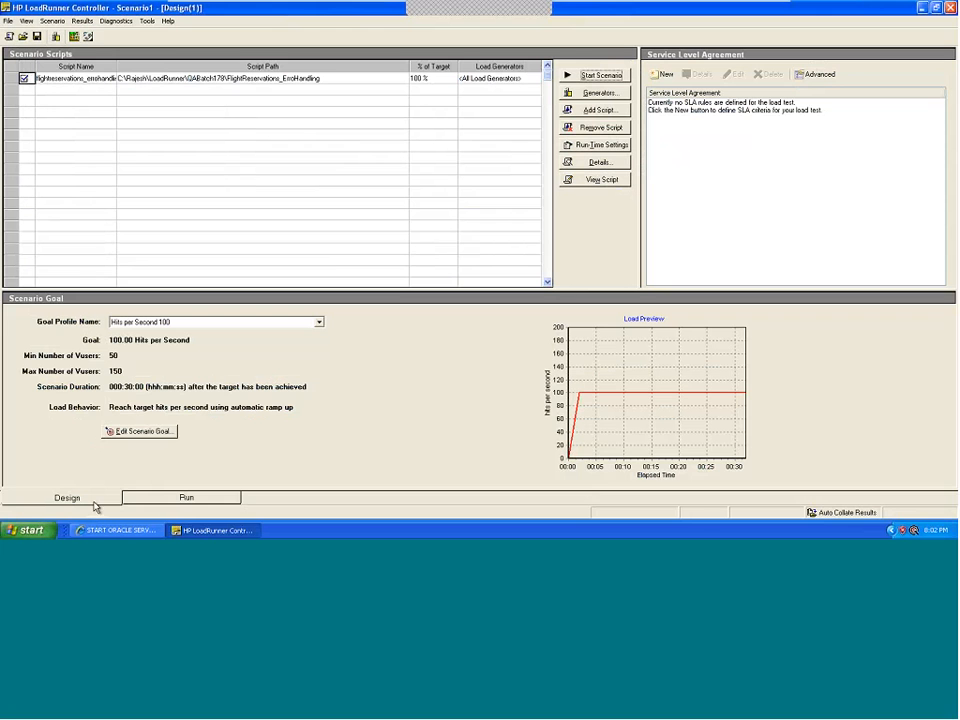
- Visit the Run view, return to Design, and annotate the Design label with a red arrow and a handwritten note beginning with "Tool"
click(186, 497)
click(112, 500)
click(556, 43)
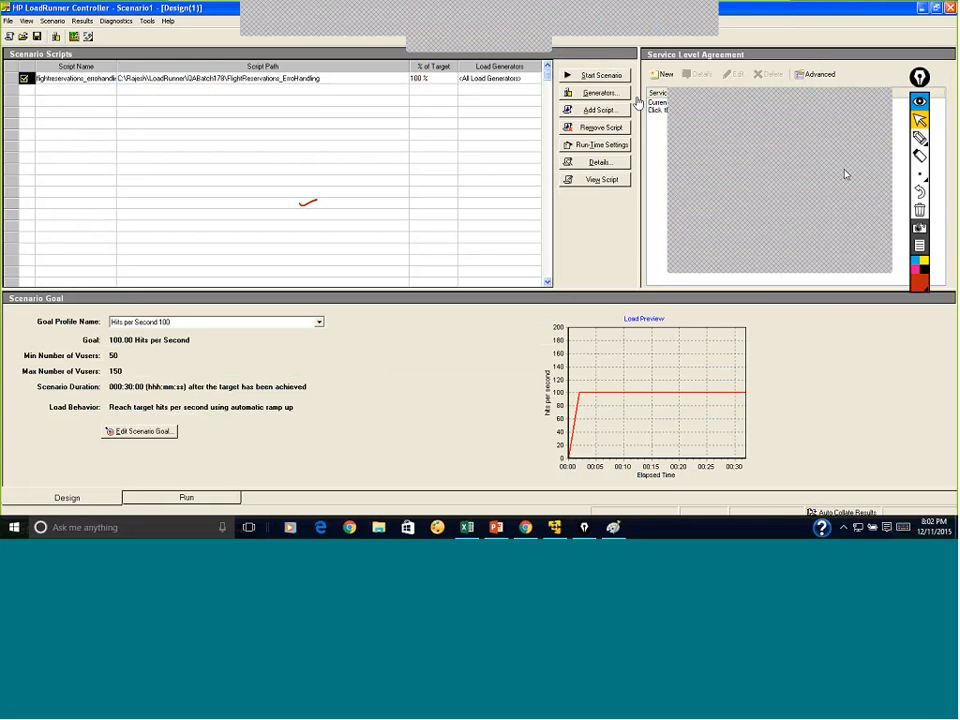
click(920, 140)
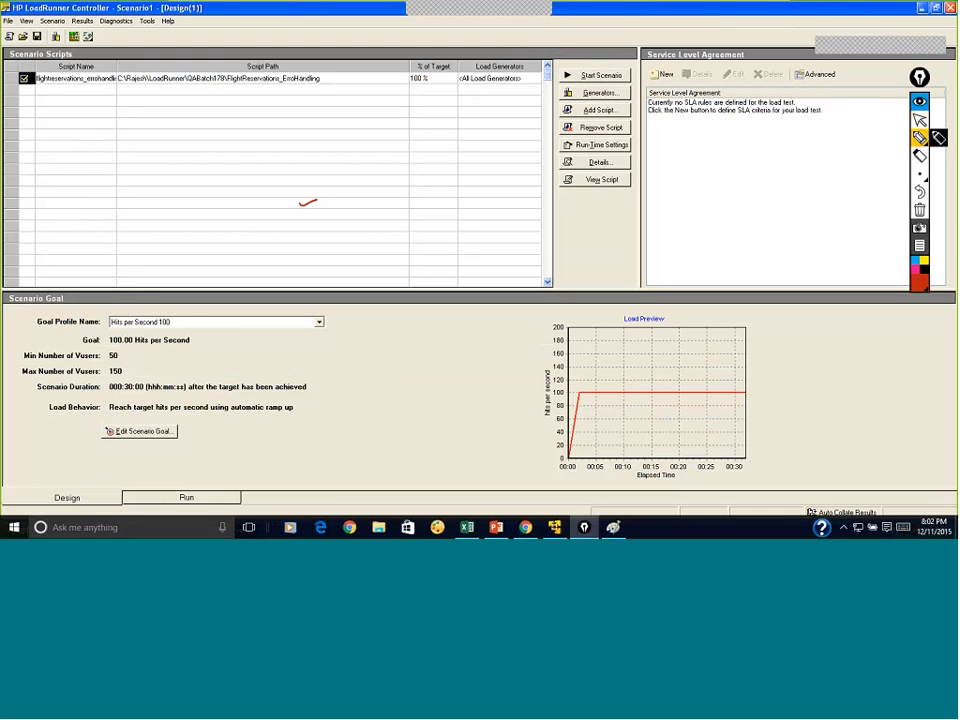
mouse_move(67, 478)
mouse_down()
mouse_move(110, 456)
mouse_move(104, 470)
mouse_up()
drag(113, 461, 114, 461)
drag(121, 460, 190, 462)
mouse_move(196, 446)
mouse_down()
mouse_move(208, 460)
mouse_move(243, 450)
mouse_up()
drag(219, 437, 229, 435)
click(920, 121)
- Examine the scenario groups and graphs in the Run view and return to the Design view
click(188, 501)
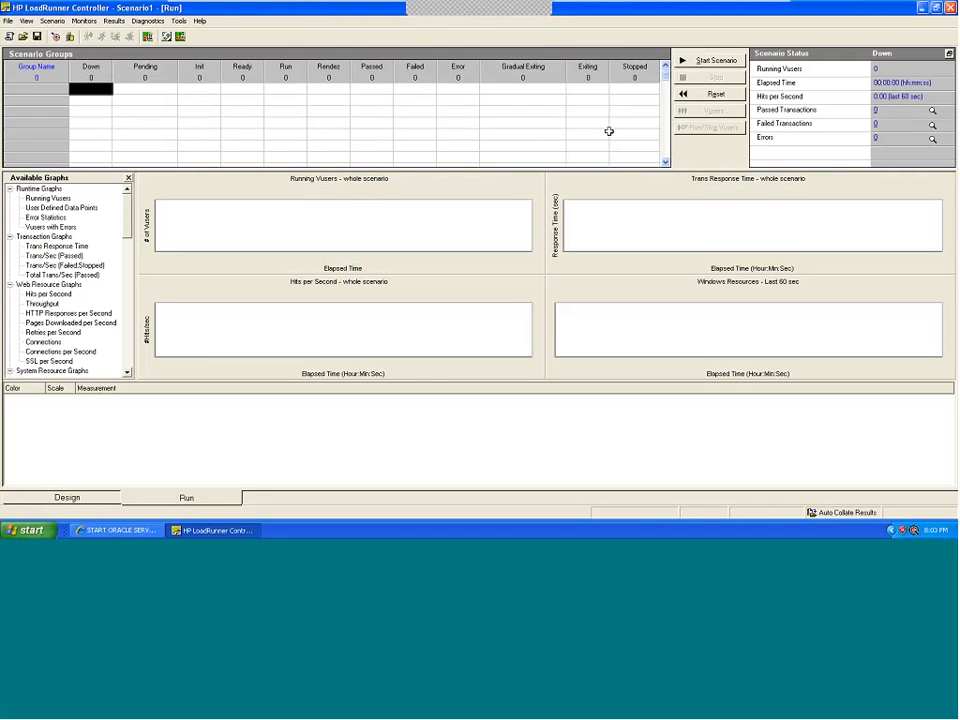
click(82, 502)
- Clear the annotations, draw a red box around the script row and handwrite "Load your Scripts" beside it
mouse_move(742, 5)
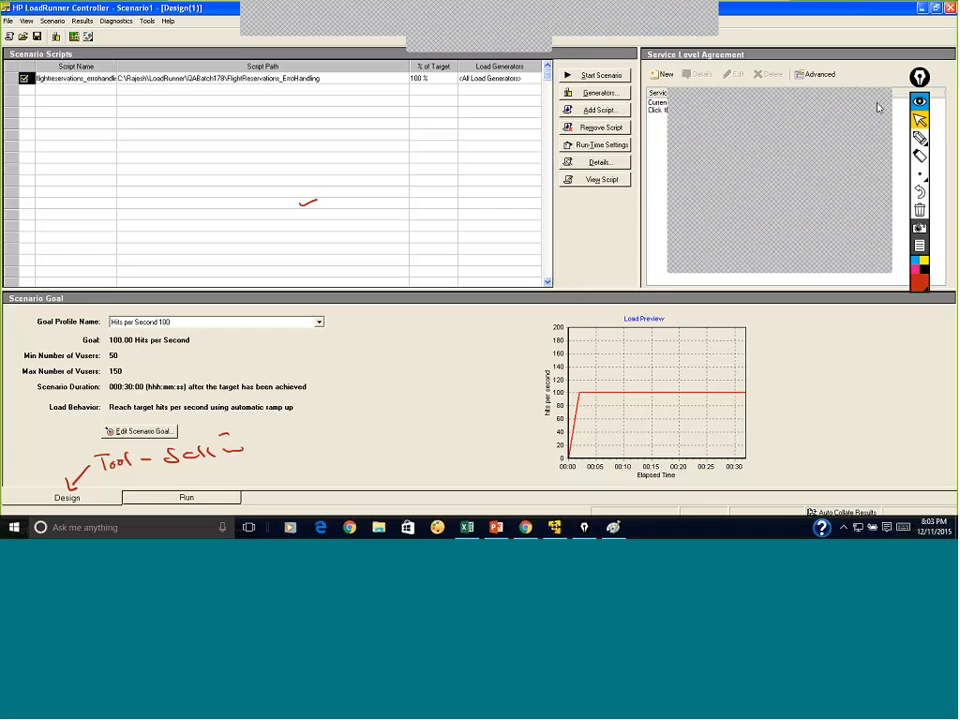
click(920, 211)
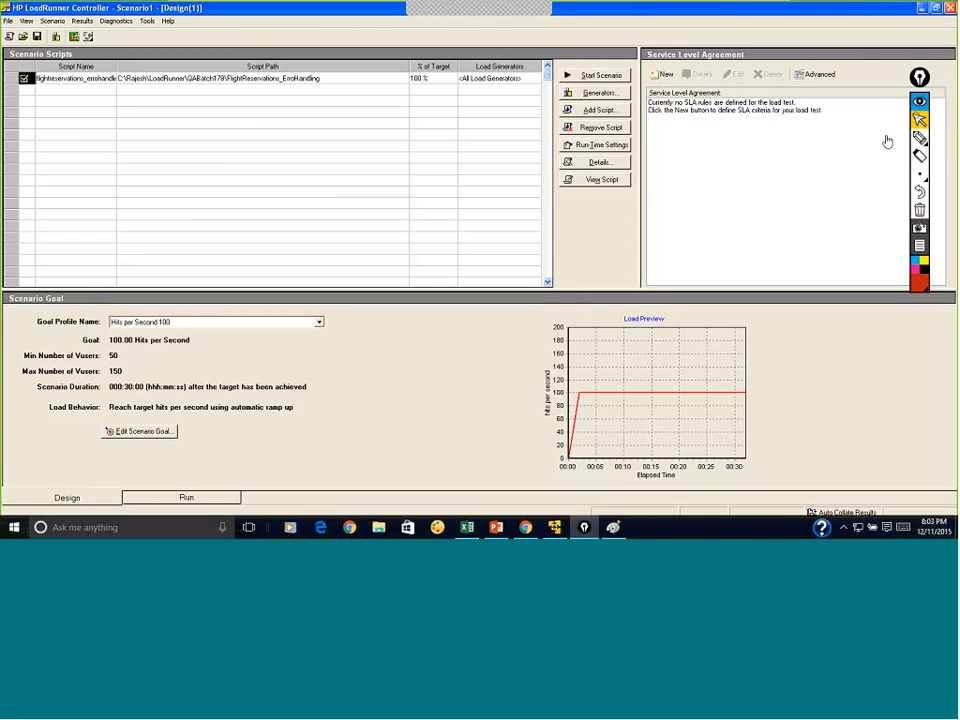
click(920, 140)
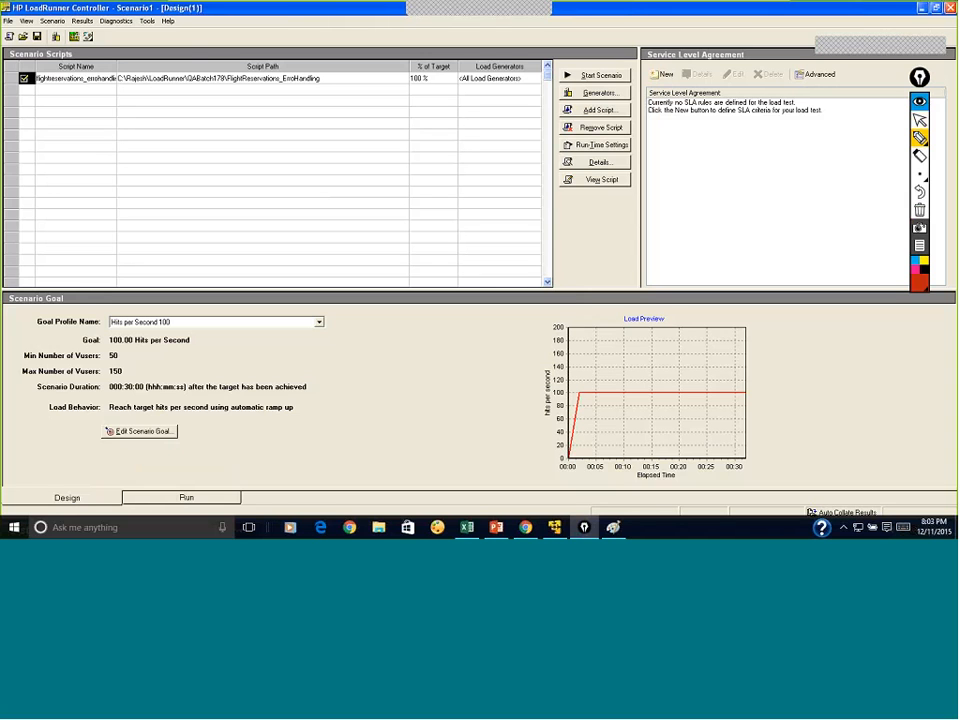
mouse_move(125, 60)
mouse_down()
mouse_move(258, 70)
mouse_move(252, 128)
mouse_move(36, 92)
mouse_move(64, 56)
mouse_move(130, 60)
mouse_up()
drag(259, 70, 300, 50)
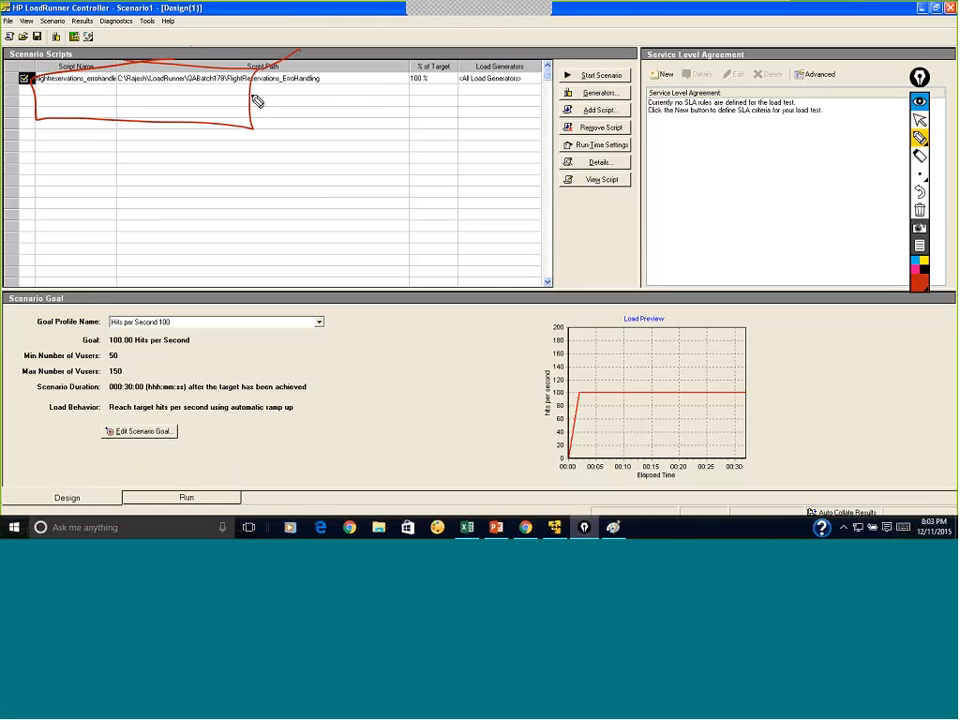
mouse_move(266, 103)
mouse_down()
mouse_move(266, 111)
mouse_move(304, 114)
mouse_move(306, 94)
mouse_up()
mouse_move(264, 137)
mouse_down()
mouse_move(268, 150)
mouse_move(358, 130)
mouse_up()
drag(364, 118, 388, 118)
- Mark the % of Target column with a red arrow and the note "distribution", and mark the Load Generators column with an arrow and underline
drag(437, 40, 437, 58)
drag(431, 50, 443, 50)
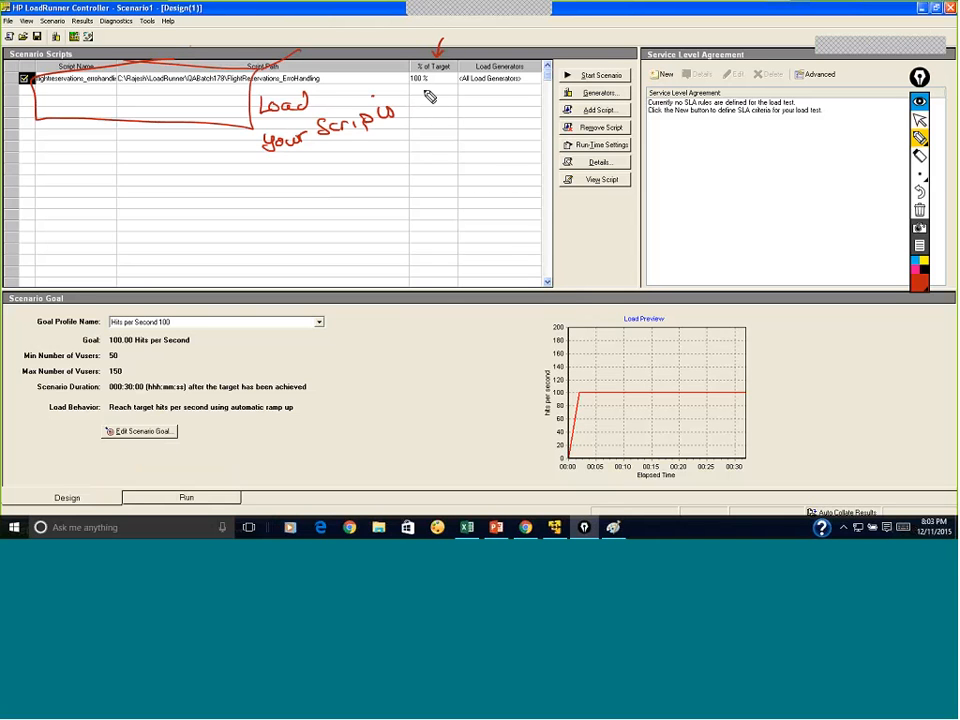
drag(425, 112, 443, 118)
mouse_move(452, 100)
mouse_down()
mouse_move(460, 118)
mouse_move(496, 112)
mouse_up()
mouse_move(529, 47)
mouse_down()
mouse_move(509, 79)
mouse_move(480, 93)
mouse_move(529, 104)
mouse_up()
drag(473, 91, 534, 92)
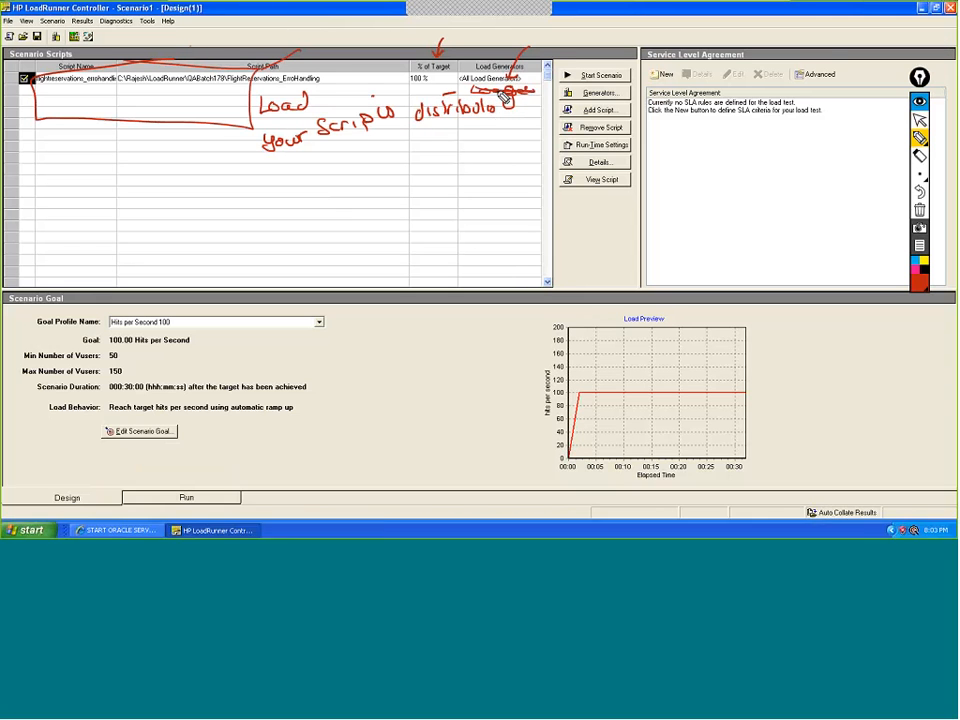
- Handwrite the note "LG ?" below the annotated Load Generators column
mouse_move(476, 130)
mouse_down()
mouse_move(486, 141)
mouse_move(520, 139)
mouse_up()
click(521, 146)
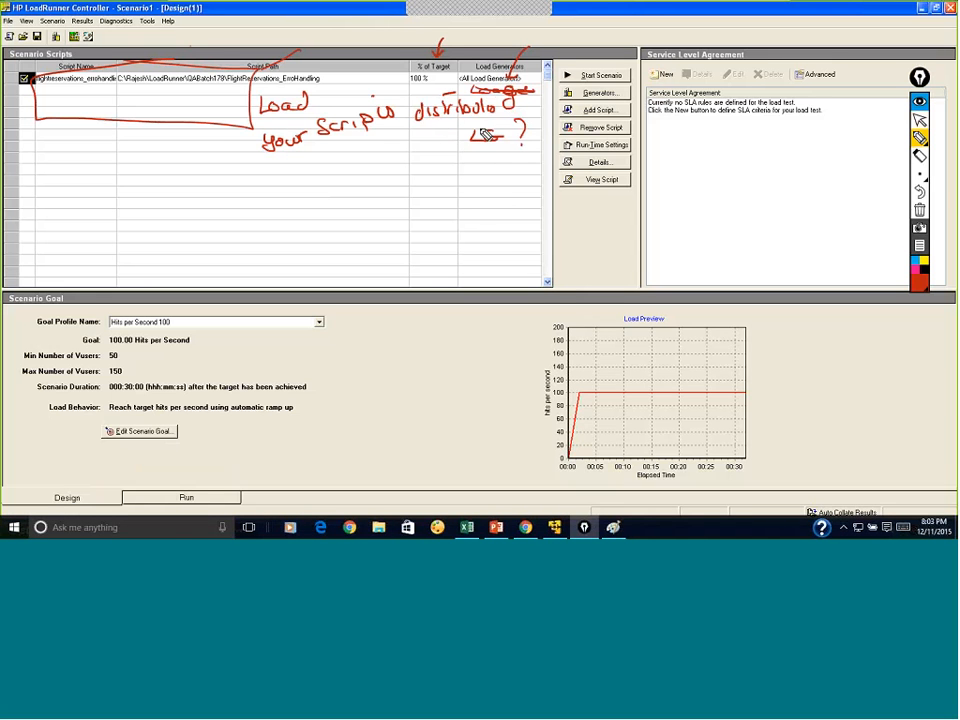
- Switch from the remote LoadRunner session to the blank Paint canvas and clear all annotations
mouse_move(727, 3)
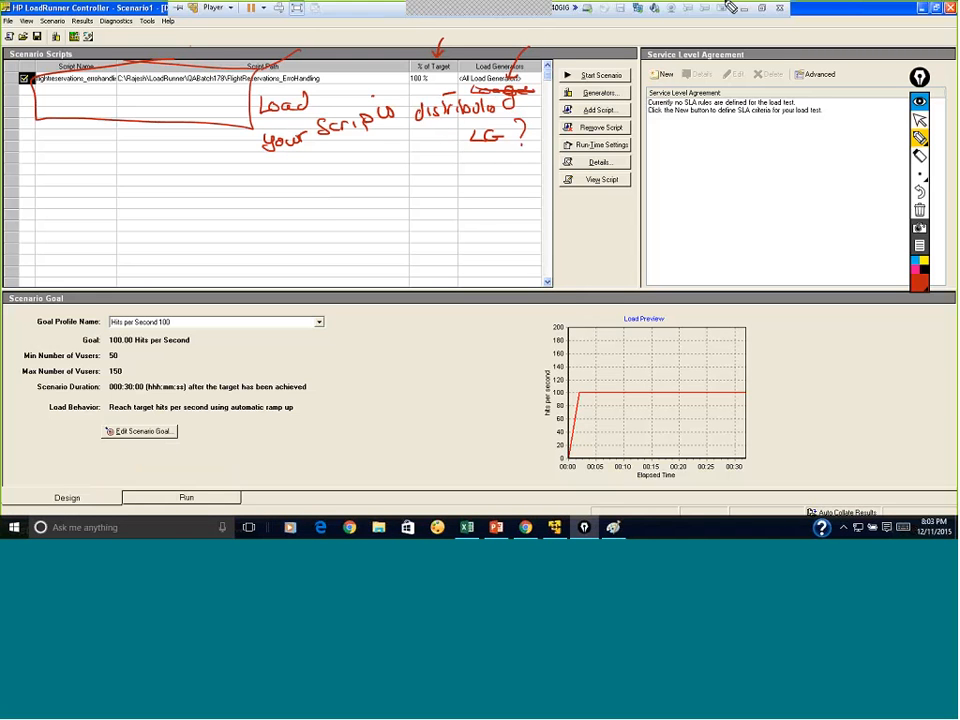
click(919, 121)
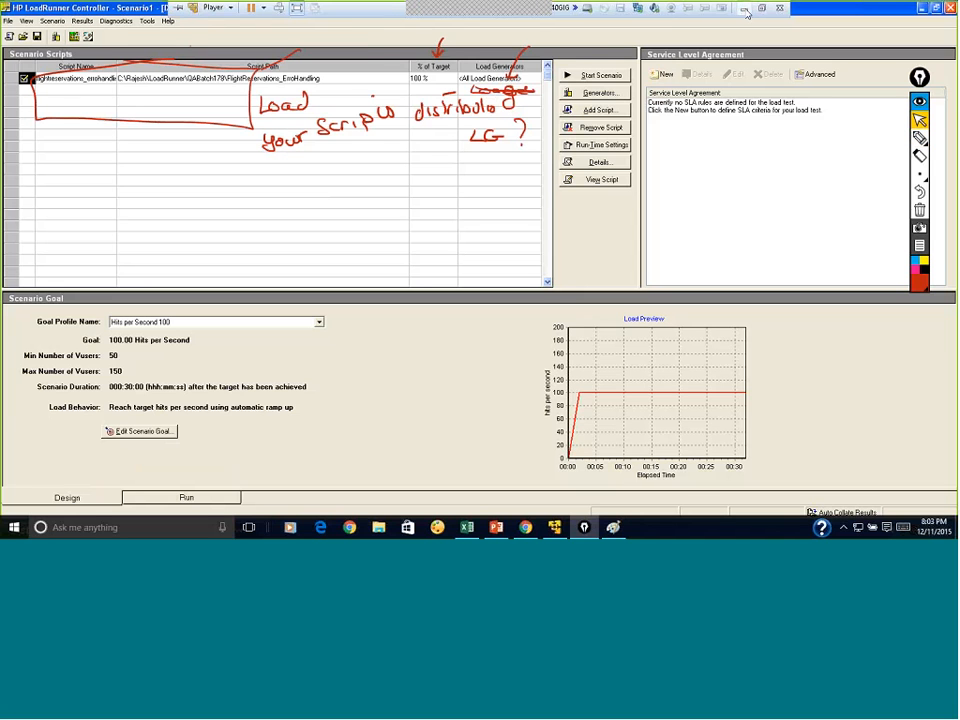
click(744, 9)
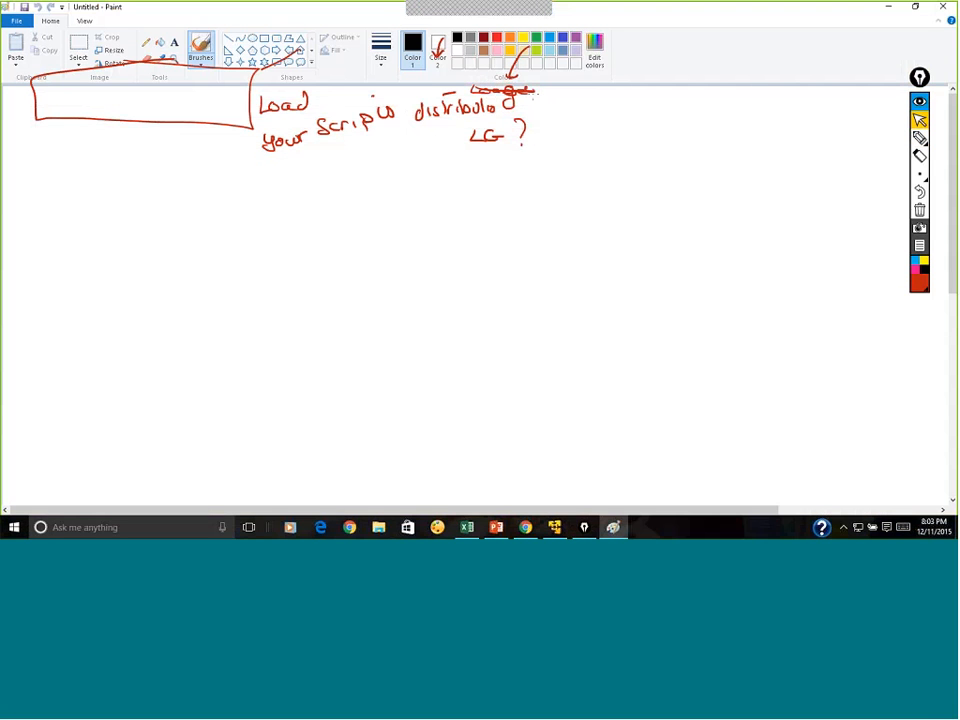
click(916, 212)
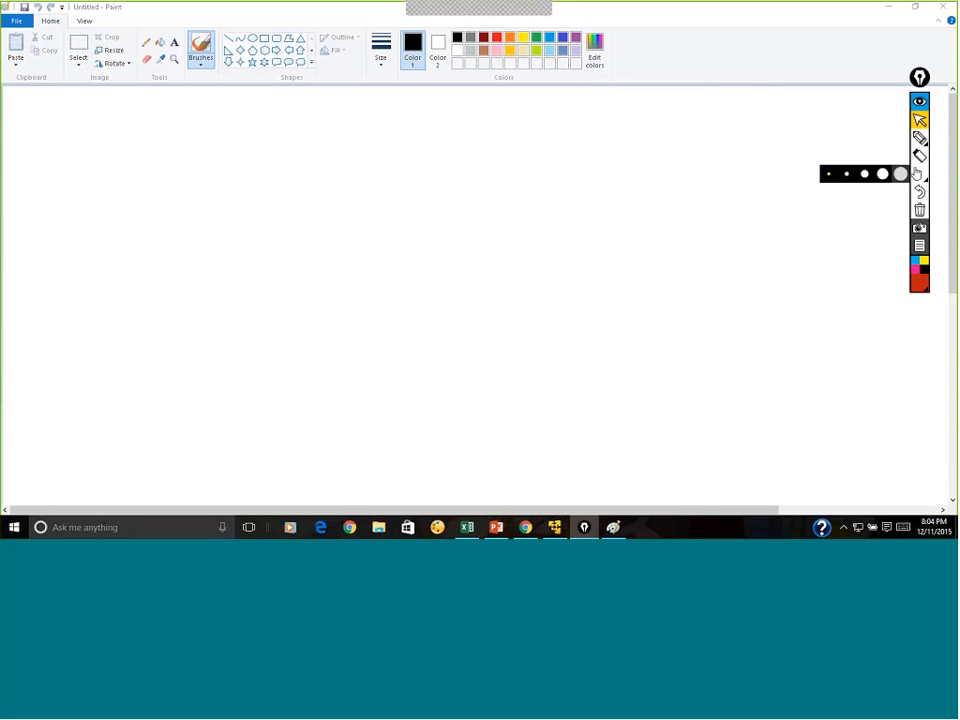
- Handwrite the red title "Architecture of Controller?" across the upper part of the canvas and underline it
click(919, 137)
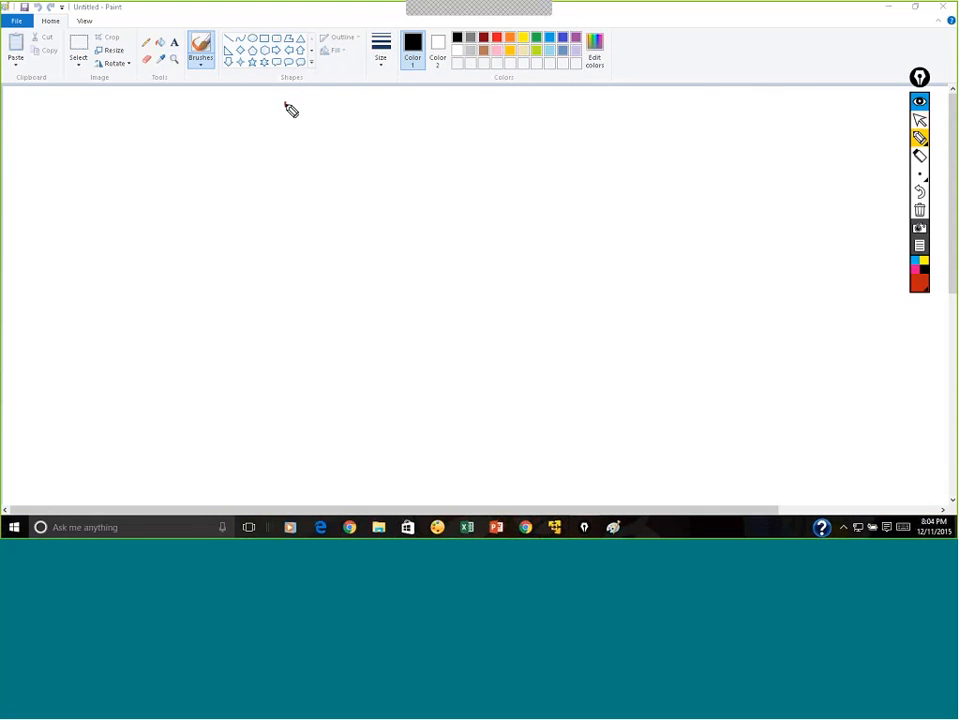
mouse_move(290, 110)
mouse_down()
mouse_move(336, 131)
mouse_move(353, 117)
mouse_move(455, 133)
mouse_up()
drag(370, 101, 402, 99)
mouse_move(482, 112)
mouse_down()
mouse_move(573, 127)
mouse_move(617, 107)
mouse_move(630, 120)
mouse_move(651, 114)
mouse_up()
drag(590, 91, 609, 91)
drag(291, 136, 633, 139)
drag(659, 100, 675, 112)
click(679, 121)
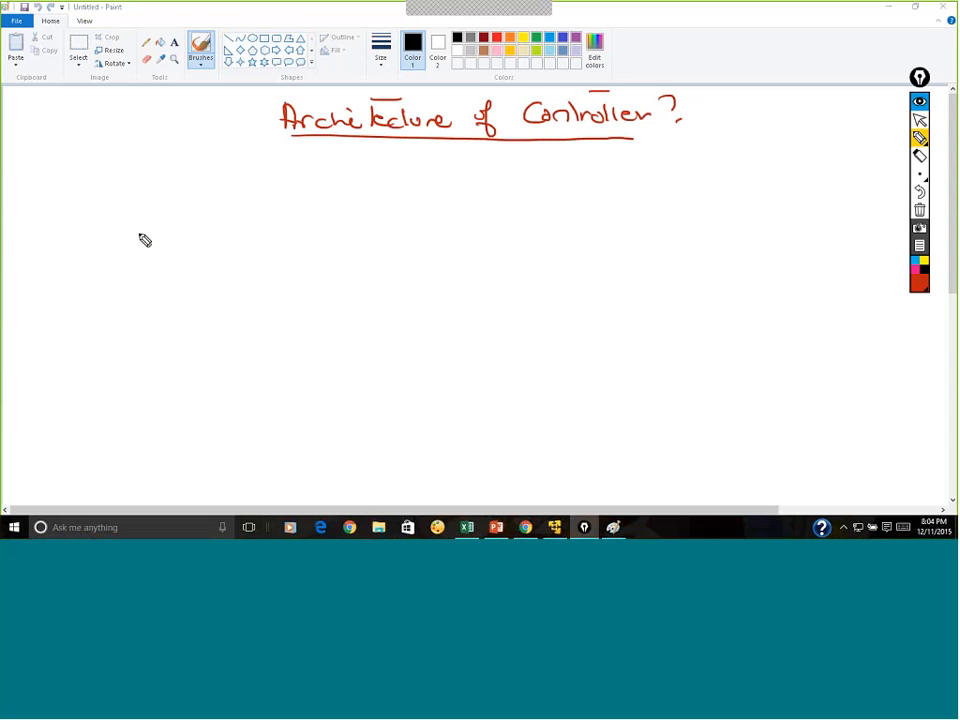
- Sketch three computers in a column below the title, each with a stick-figure user beside it
mouse_move(143, 222)
mouse_down()
mouse_move(145, 255)
mouse_move(170, 216)
mouse_move(163, 268)
mouse_move(174, 283)
mouse_move(174, 268)
mouse_up()
mouse_move(58, 221)
mouse_down()
mouse_move(60, 258)
mouse_move(72, 246)
mouse_move(46, 270)
mouse_move(72, 271)
mouse_up()
drag(139, 317, 148, 340)
mouse_move(138, 316)
mouse_down()
mouse_move(151, 342)
mouse_move(138, 343)
mouse_move(165, 345)
mouse_up()
mouse_move(146, 392)
mouse_down()
mouse_move(173, 392)
mouse_move(155, 411)
mouse_up()
drag(173, 393, 178, 435)
drag(100, 326, 148, 322)
drag(96, 409, 130, 412)
mouse_move(58, 320)
mouse_down()
mouse_move(58, 362)
mouse_move(67, 349)
mouse_up()
drag(58, 352, 65, 362)
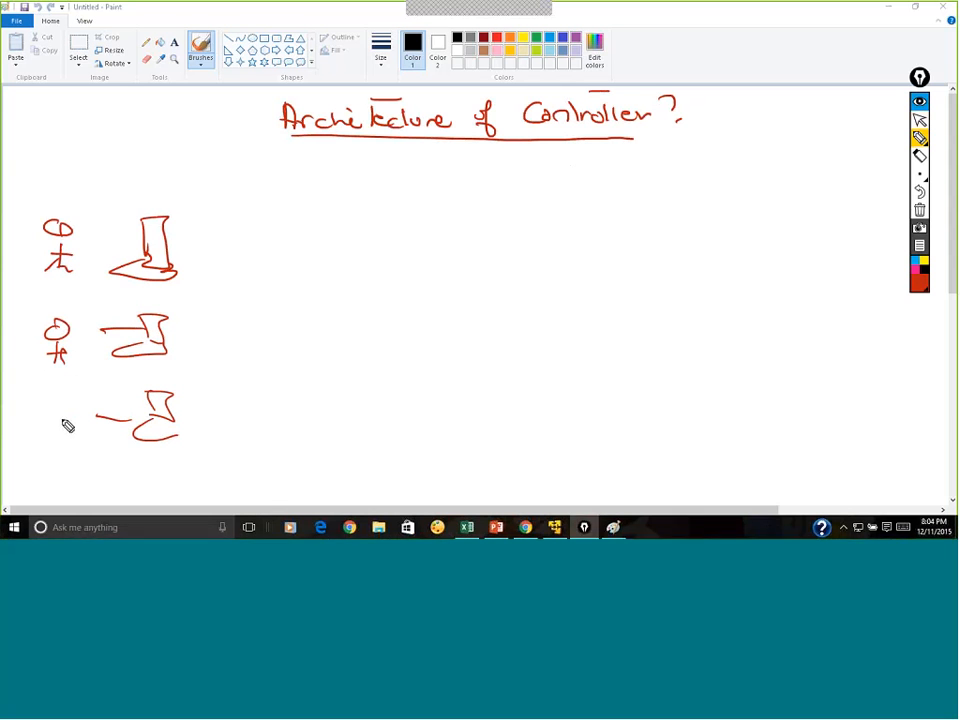
drag(71, 411, 67, 412)
mouse_move(68, 430)
mouse_down()
mouse_move(69, 443)
mouse_move(76, 432)
mouse_up()
- Draw a stick figure under the title with an arrow to the first computer, a small circle beside it and a lined page
drag(263, 152, 266, 153)
drag(258, 154, 257, 192)
mouse_move(244, 183)
mouse_down()
mouse_move(270, 187)
mouse_move(251, 201)
mouse_up()
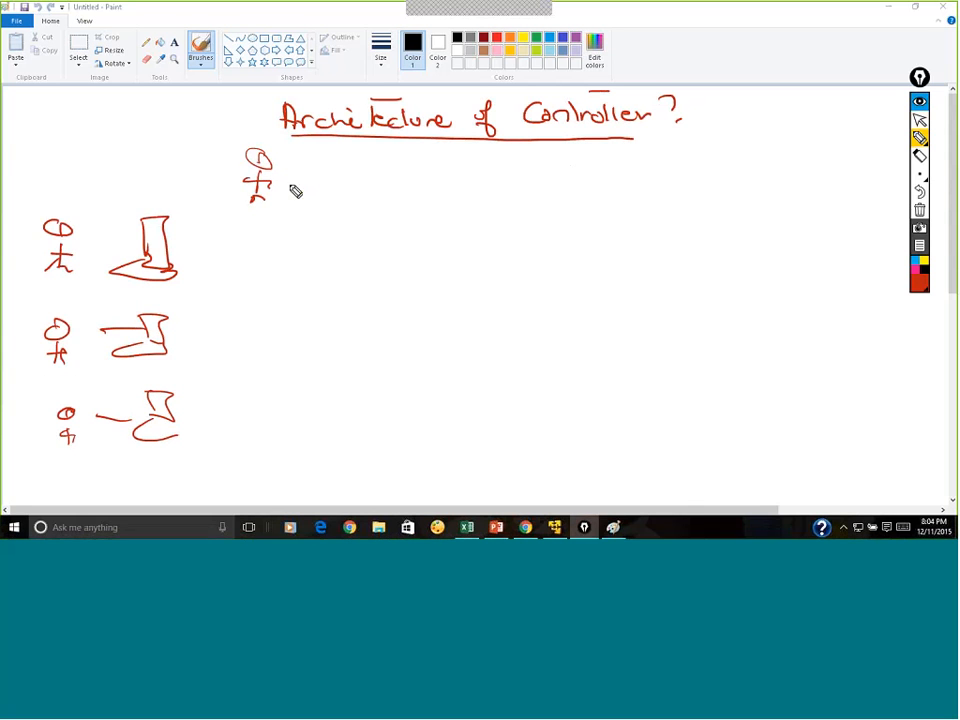
drag(310, 180, 306, 174)
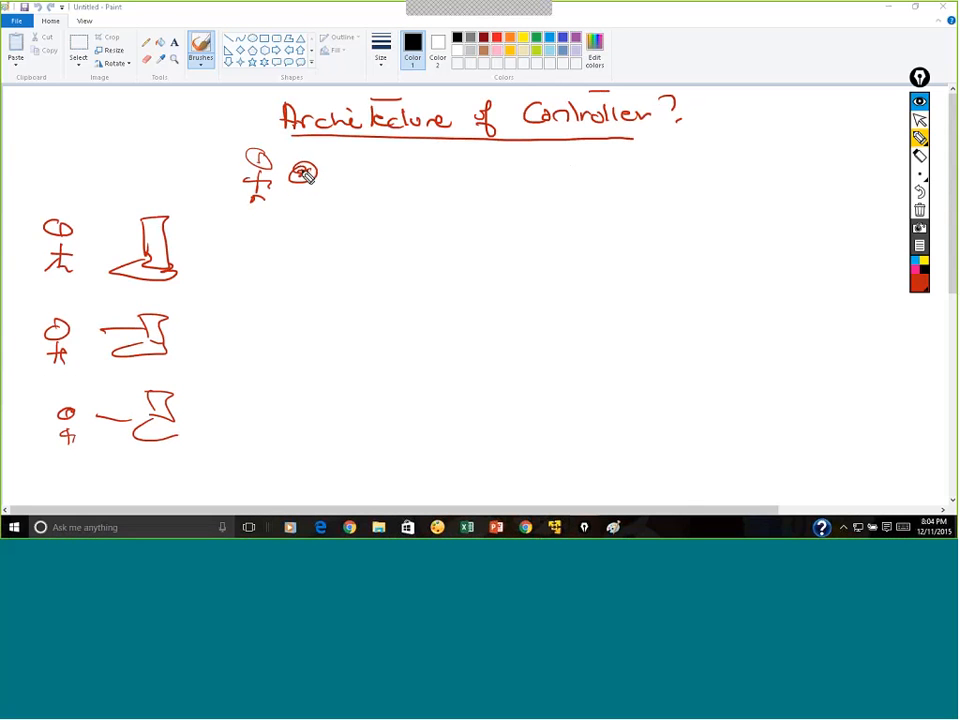
drag(234, 171, 180, 222)
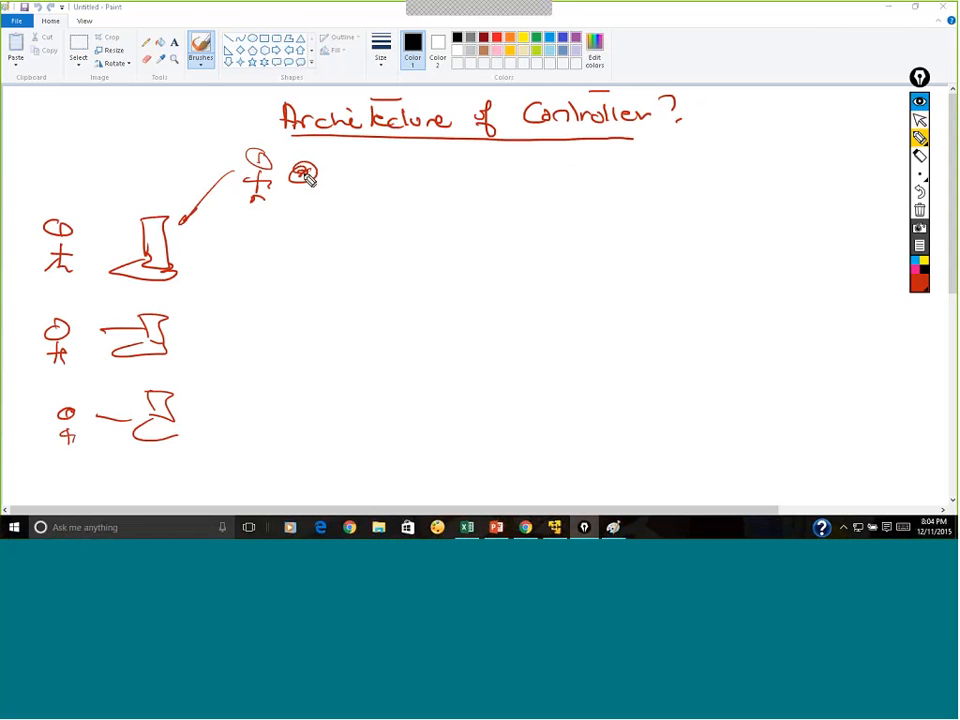
mouse_move(294, 184)
mouse_down()
mouse_move(405, 152)
mouse_move(378, 221)
mouse_up()
drag(388, 168, 400, 168)
mouse_move(388, 176)
mouse_down()
mouse_move(400, 176)
mouse_move(392, 200)
mouse_up()
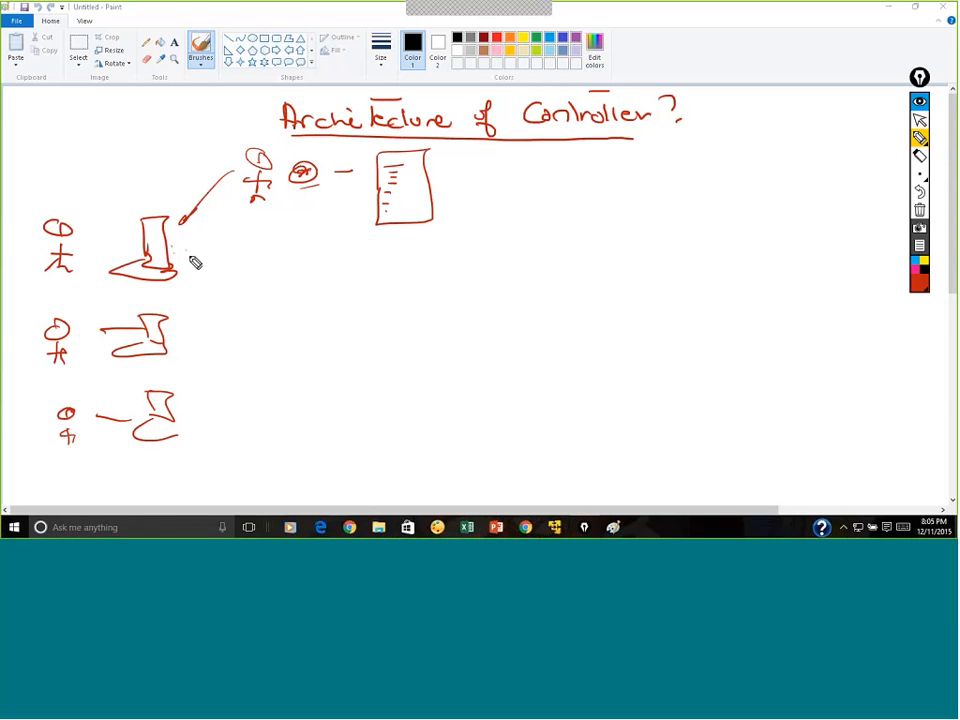
- Draw a server box labelled "Ser", connect it to the first computer with request and response lines, and circle the upper stick figure
mouse_move(178, 255)
mouse_down()
mouse_move(432, 270)
mouse_move(448, 295)
mouse_up()
mouse_move(435, 258)
mouse_down()
mouse_move(478, 257)
mouse_move(460, 289)
mouse_up()
mouse_move(474, 230)
mouse_down()
mouse_move(474, 242)
mouse_move(461, 244)
mouse_up()
mouse_move(486, 237)
mouse_down()
mouse_move(490, 245)
mouse_move(502, 235)
mouse_up()
mouse_move(432, 287)
mouse_down()
mouse_move(218, 271)
mouse_move(224, 276)
mouse_up()
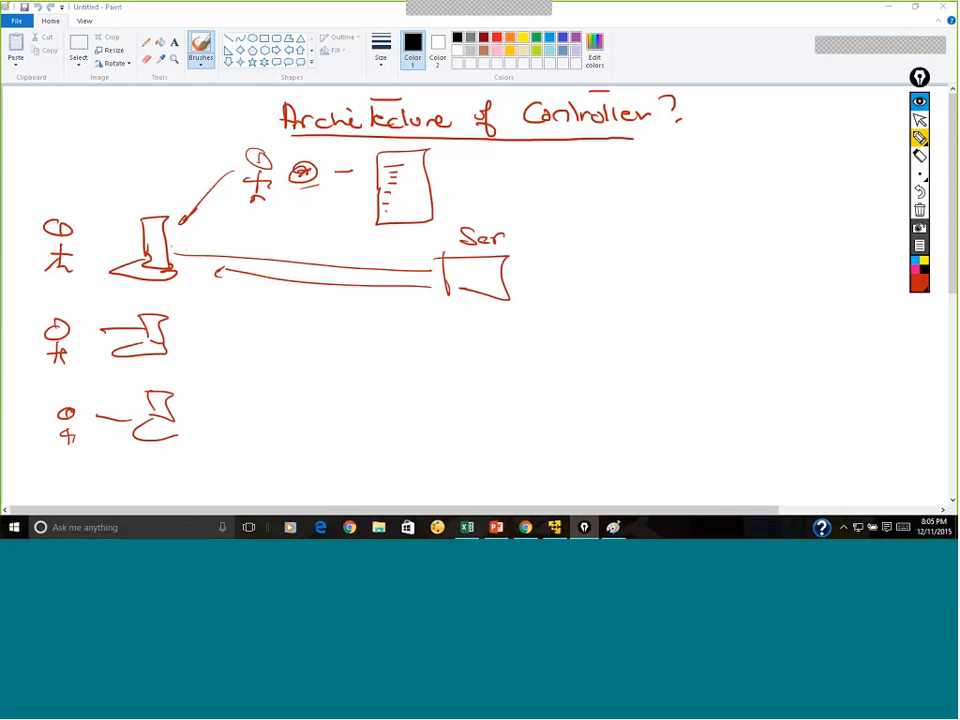
drag(270, 137, 262, 136)
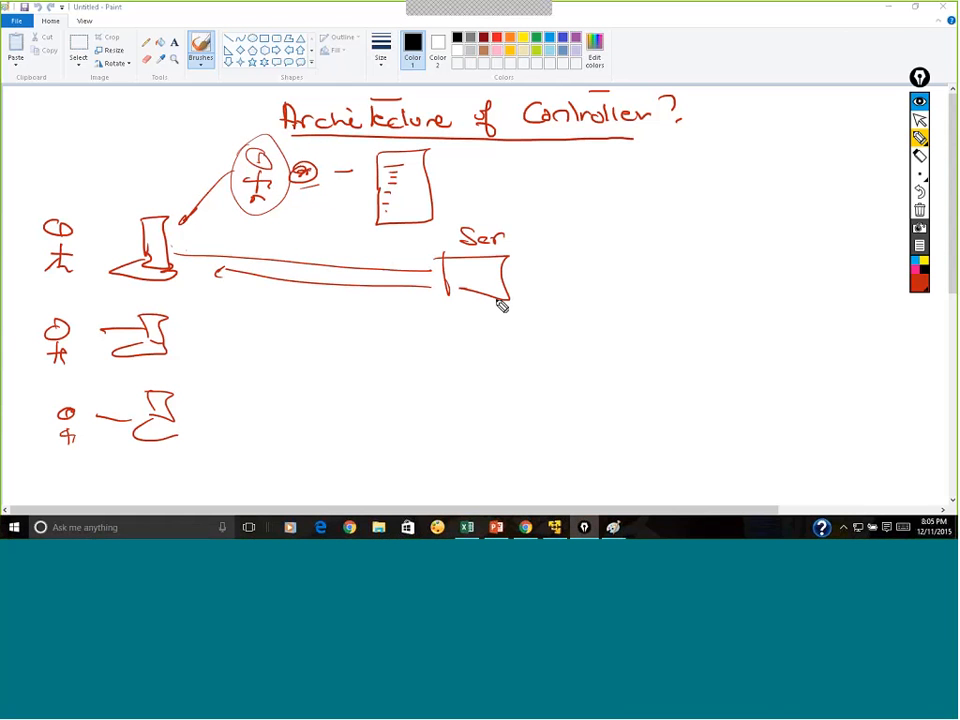
- Handwrite an underlined "500" beside the title and erase the three stick figures next to the computers
mouse_move(40, 114)
mouse_down()
mouse_move(73, 111)
mouse_move(96, 126)
mouse_up()
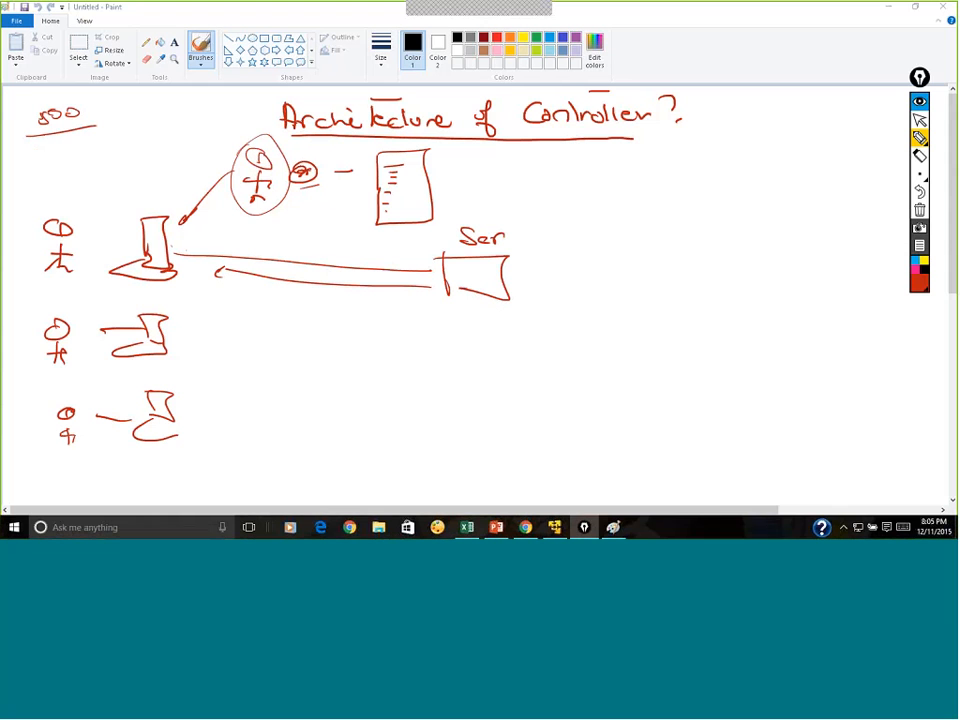
click(919, 155)
mouse_move(48, 226)
mouse_down()
mouse_move(68, 230)
mouse_move(47, 435)
mouse_move(69, 443)
mouse_move(68, 432)
mouse_up()
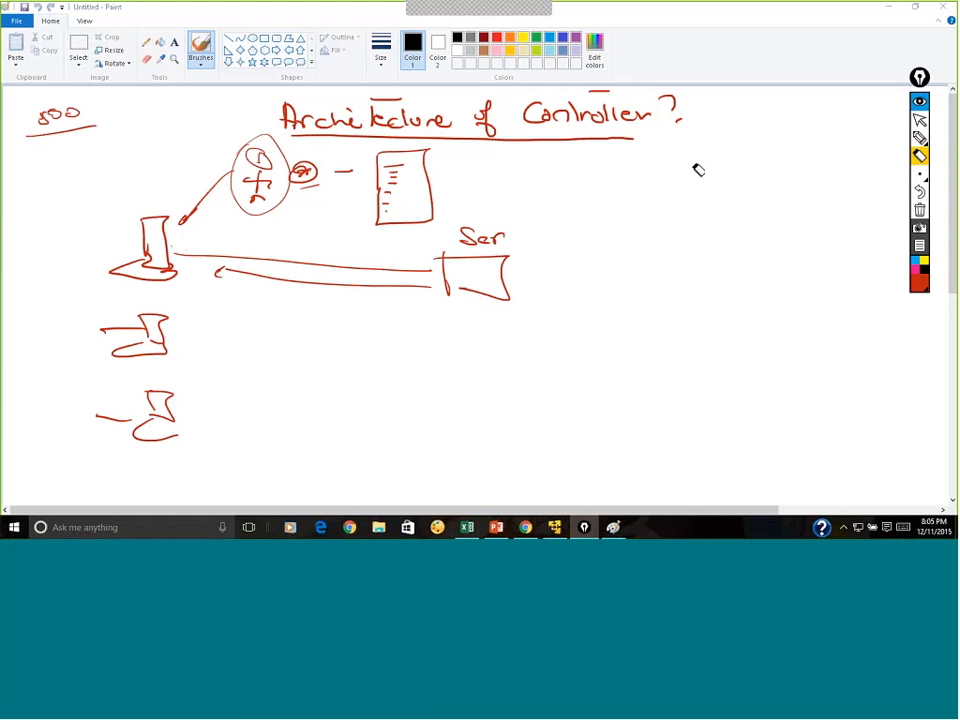
- Handwrite "Virtual user" beside the first computer and add short strokes at the first and second computers
click(919, 152)
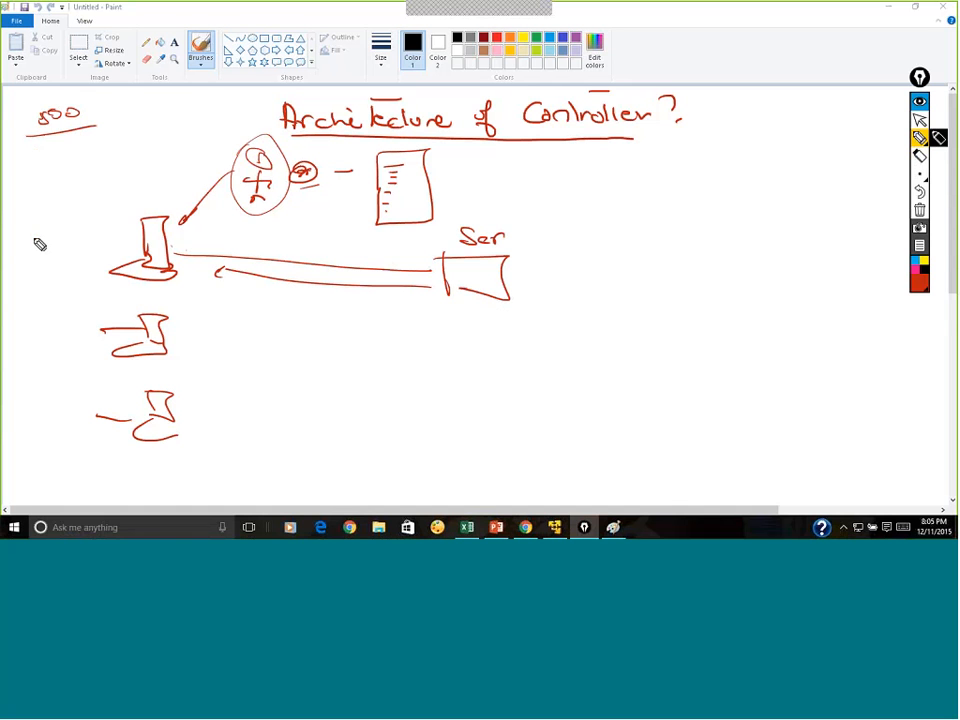
mouse_move(30, 233)
mouse_down()
mouse_move(58, 246)
mouse_move(103, 236)
mouse_move(68, 231)
mouse_up()
mouse_move(18, 268)
mouse_down()
mouse_move(36, 276)
mouse_move(76, 266)
mouse_up()
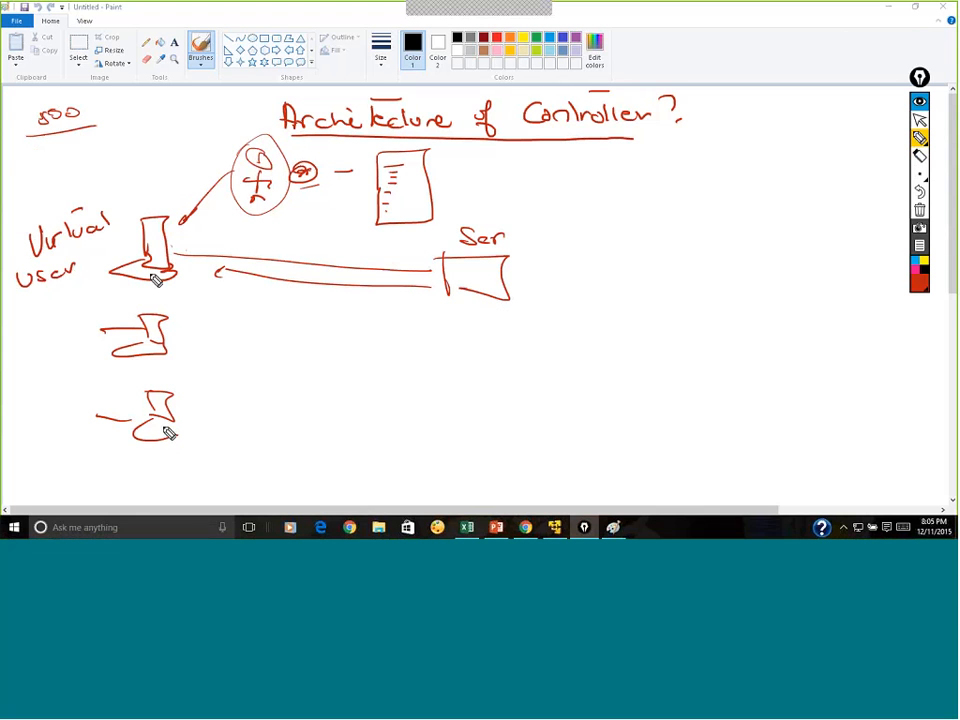
drag(121, 246, 147, 252)
drag(129, 337, 143, 334)
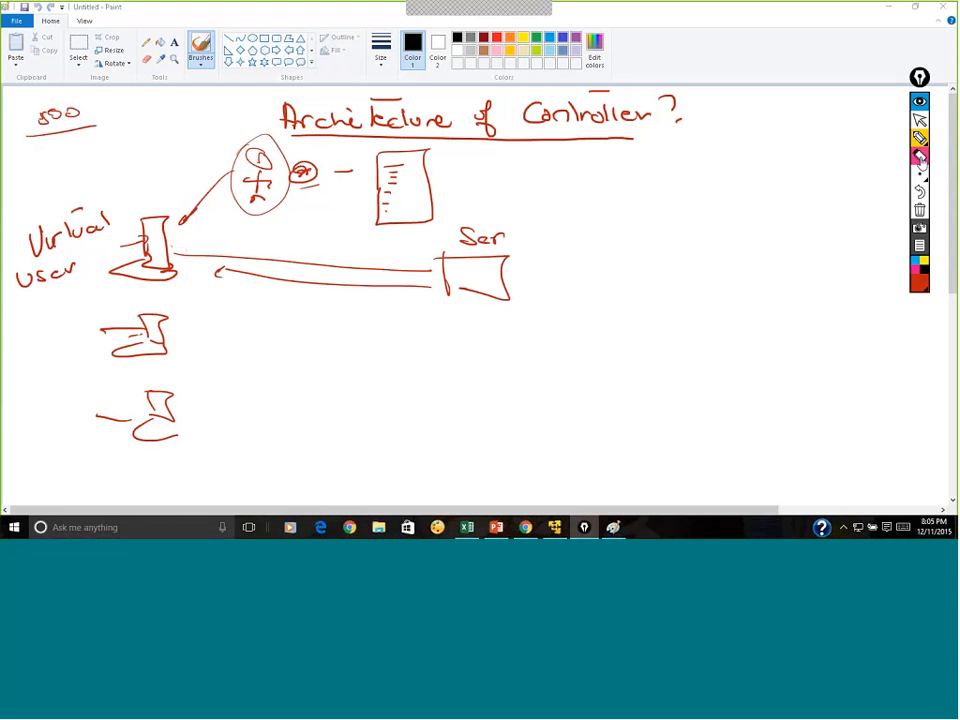
- Erase the three computers and the "Virtual user" note, and handwrite an underlined "Vugen" below the number
click(921, 161)
mouse_move(156, 264)
mouse_down()
mouse_move(149, 229)
mouse_move(144, 328)
mouse_move(174, 379)
mouse_move(148, 424)
mouse_move(98, 418)
mouse_move(72, 240)
mouse_move(133, 229)
mouse_up()
click(920, 139)
drag(21, 172, 100, 183)
drag(101, 173, 123, 180)
drag(3, 209, 128, 185)
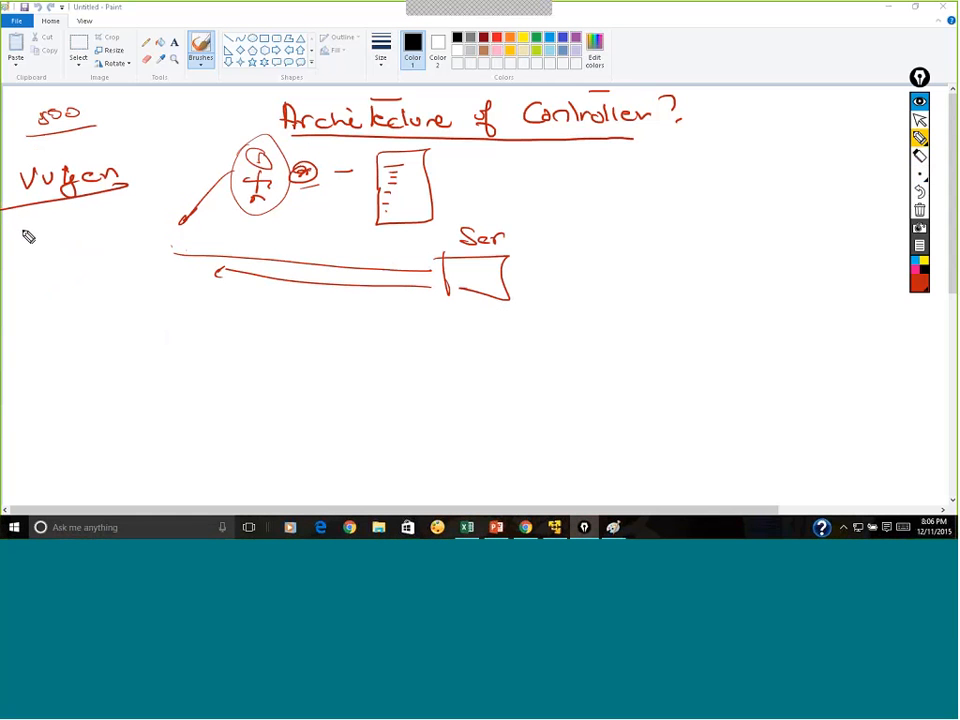
- Handwrite "Script" under Vugen with "file" branching below it
drag(29, 226, 14, 240)
drag(33, 235, 63, 236)
click(58, 215)
mouse_move(71, 225)
mouse_down()
mouse_move(92, 228)
mouse_move(98, 209)
mouse_up()
mouse_move(24, 253)
mouse_down()
mouse_move(40, 278)
mouse_move(55, 274)
mouse_up()
mouse_move(66, 255)
mouse_down()
mouse_move(67, 274)
mouse_move(83, 272)
mouse_up()
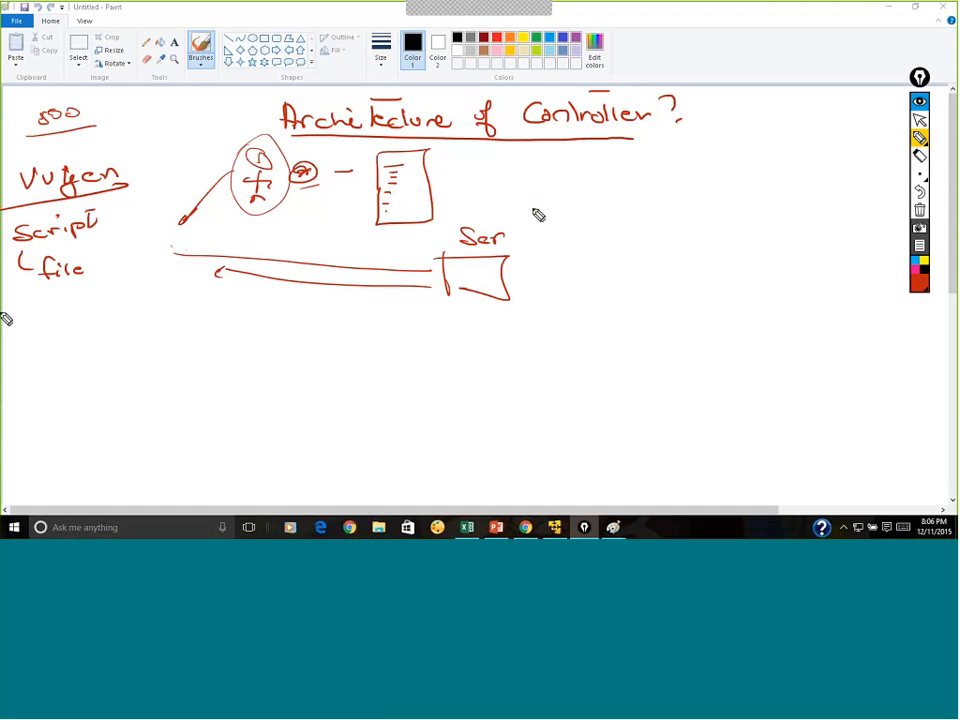
- Erase the stick figure, the lined page and the "Ser" box with its connecting lines
click(919, 160)
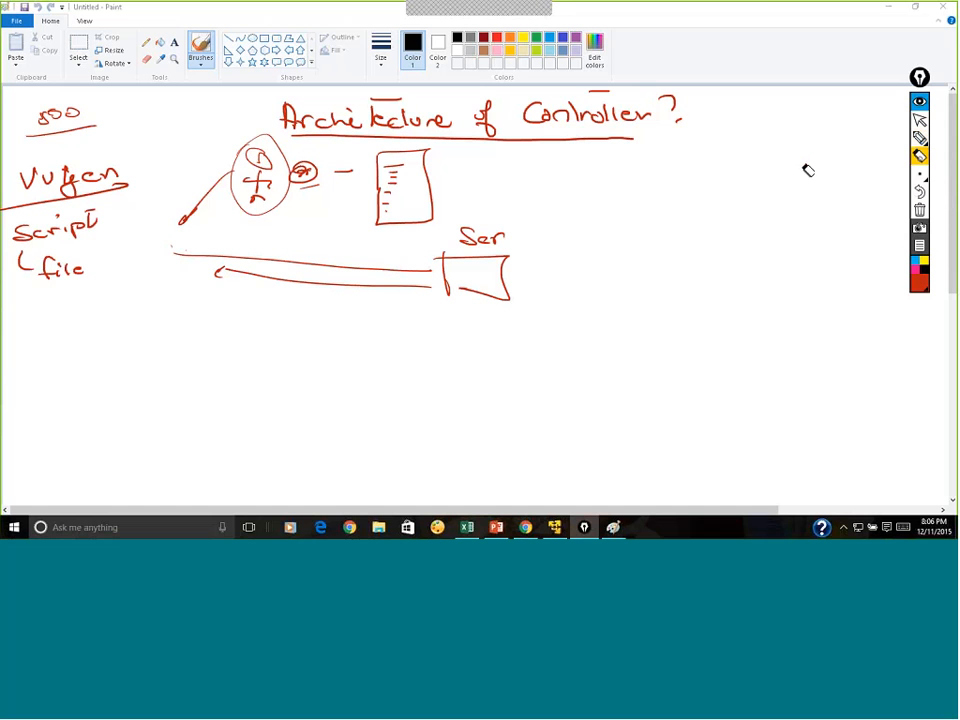
mouse_move(262, 148)
mouse_down()
mouse_move(300, 158)
mouse_move(262, 182)
mouse_move(313, 197)
mouse_move(332, 186)
mouse_up()
mouse_move(428, 204)
mouse_down()
mouse_move(381, 210)
mouse_move(422, 240)
mouse_move(512, 242)
mouse_move(337, 294)
mouse_move(261, 281)
mouse_up()
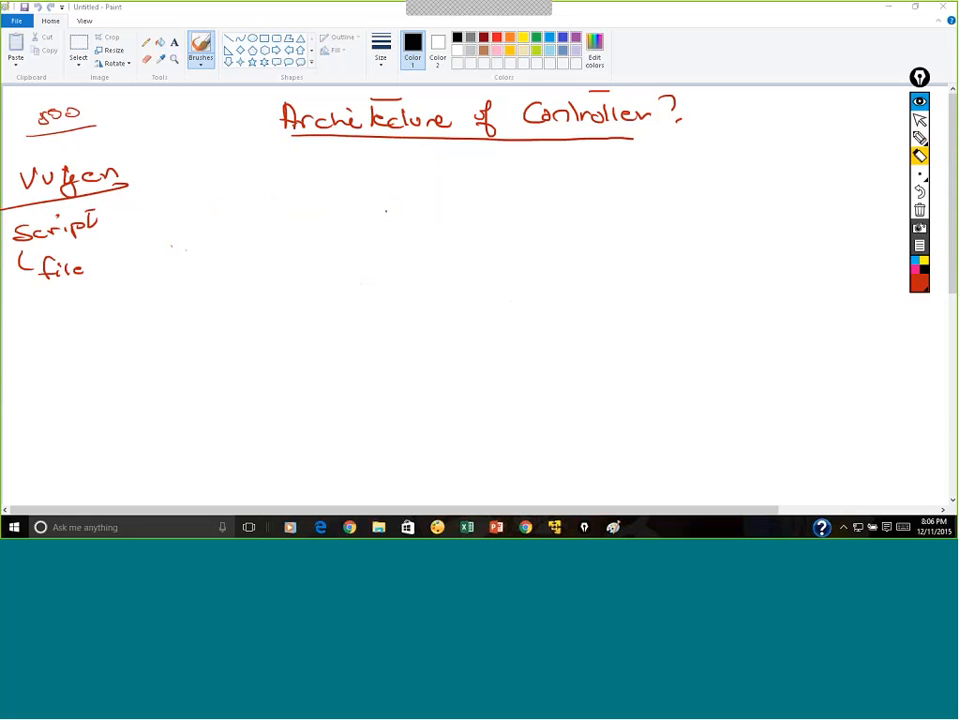
- Draw a small box labelled "Server" and a larger box labelled "Controller" between it and the Vugen notes
click(920, 137)
mouse_move(634, 217)
mouse_down()
mouse_move(634, 268)
mouse_move(680, 268)
mouse_move(624, 270)
mouse_up()
mouse_move(675, 182)
mouse_down()
mouse_move(660, 202)
mouse_move(740, 200)
mouse_up()
drag(743, 195, 754, 200)
drag(757, 201, 767, 190)
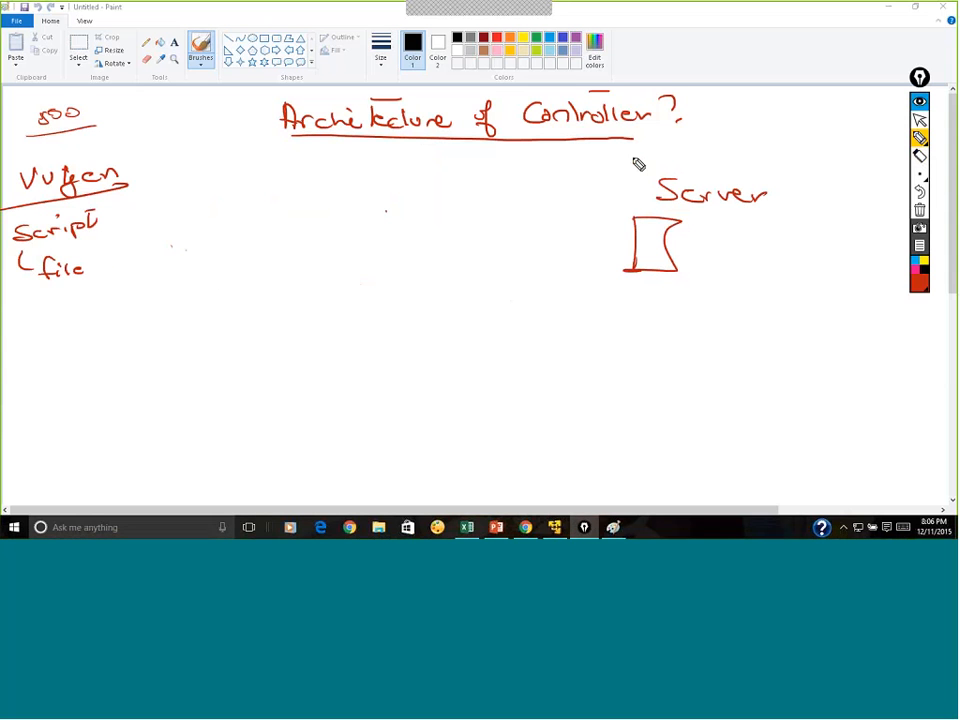
mouse_move(274, 271)
mouse_down()
mouse_move(288, 167)
mouse_move(364, 285)
mouse_move(271, 280)
mouse_up()
mouse_move(292, 150)
mouse_down()
mouse_move(339, 154)
mouse_move(349, 165)
mouse_move(371, 152)
mouse_move(407, 165)
mouse_up()
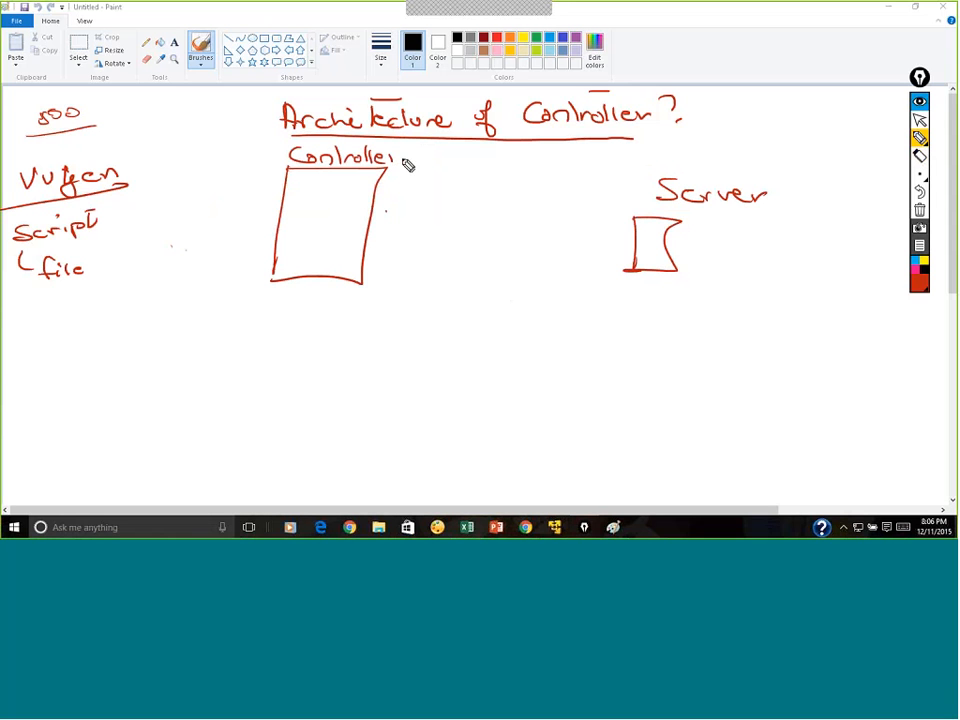
- Circle the Vugen label with an arrow pointing to it, and draw a short thick line inside the Controller box
drag(61, 155, 59, 153)
drag(141, 145, 124, 156)
drag(303, 184, 346, 184)
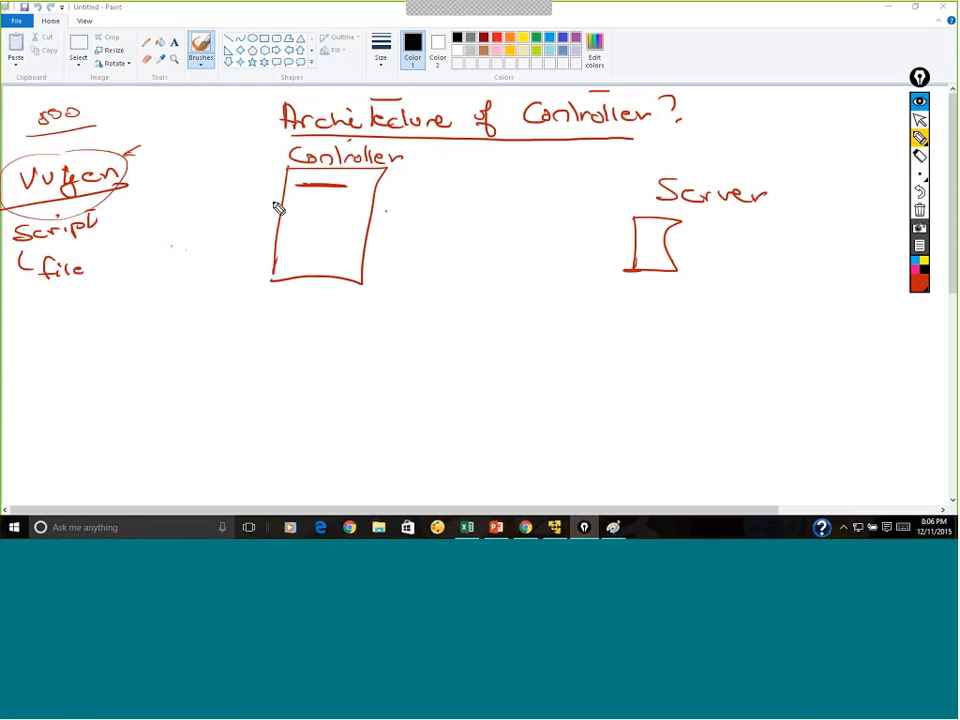
mouse_move(148, 285)
mouse_down()
mouse_move(161, 281)
mouse_move(148, 274)
mouse_move(163, 279)
mouse_up()
drag(186, 233, 154, 256)
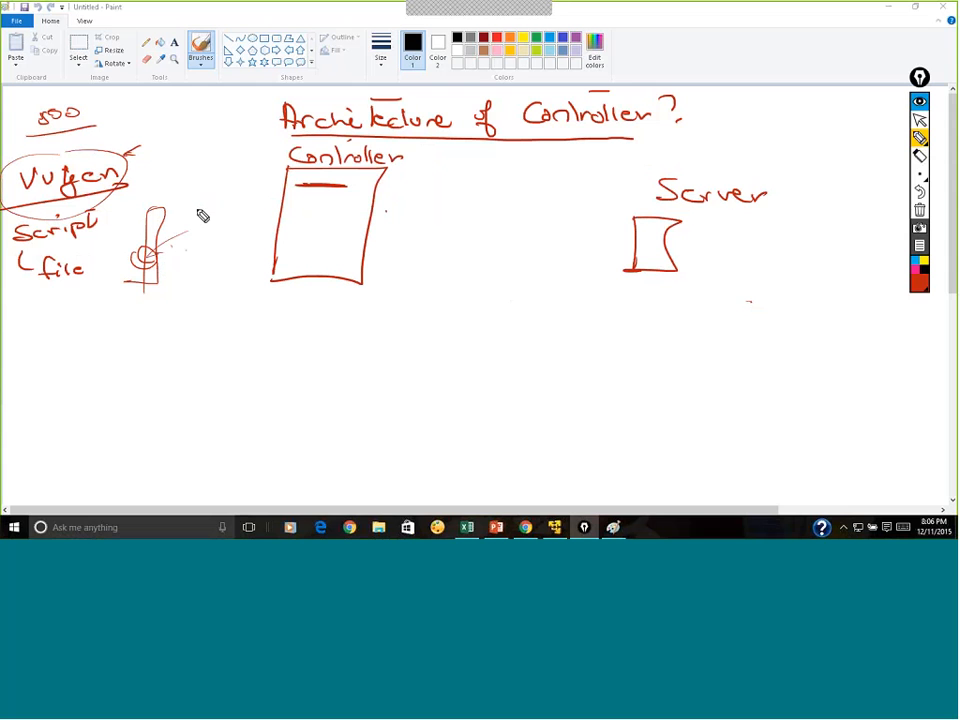
mouse_move(142, 193)
mouse_down()
mouse_move(132, 321)
mouse_move(187, 297)
mouse_move(133, 315)
mouse_up()
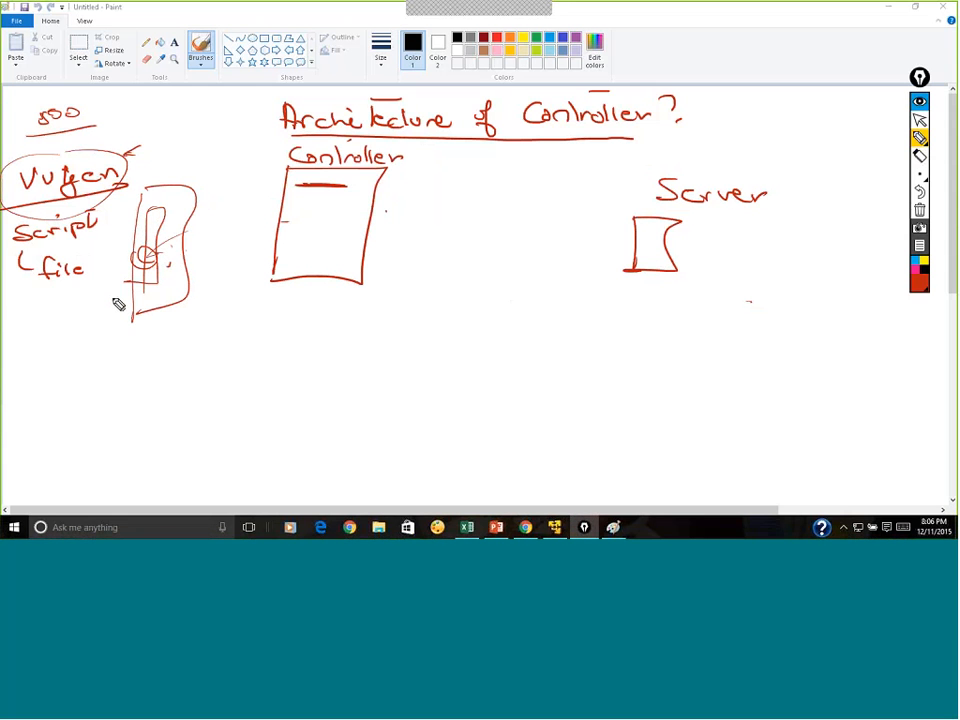
click(919, 155)
drag(171, 261, 135, 315)
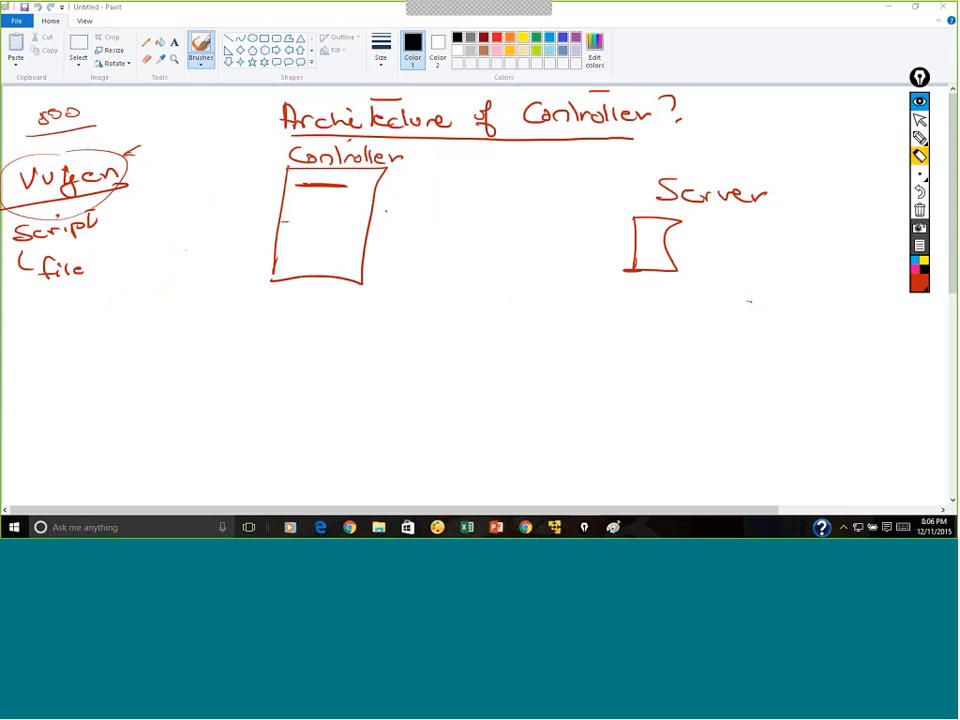
- Draw a narrow box labelled "Virtual" between Controller and Server, connect it to both with lines, and write "Vu" inside it
click(919, 137)
mouse_move(447, 210)
mouse_down()
mouse_move(440, 292)
mouse_move(469, 243)
mouse_move(431, 276)
mouse_up()
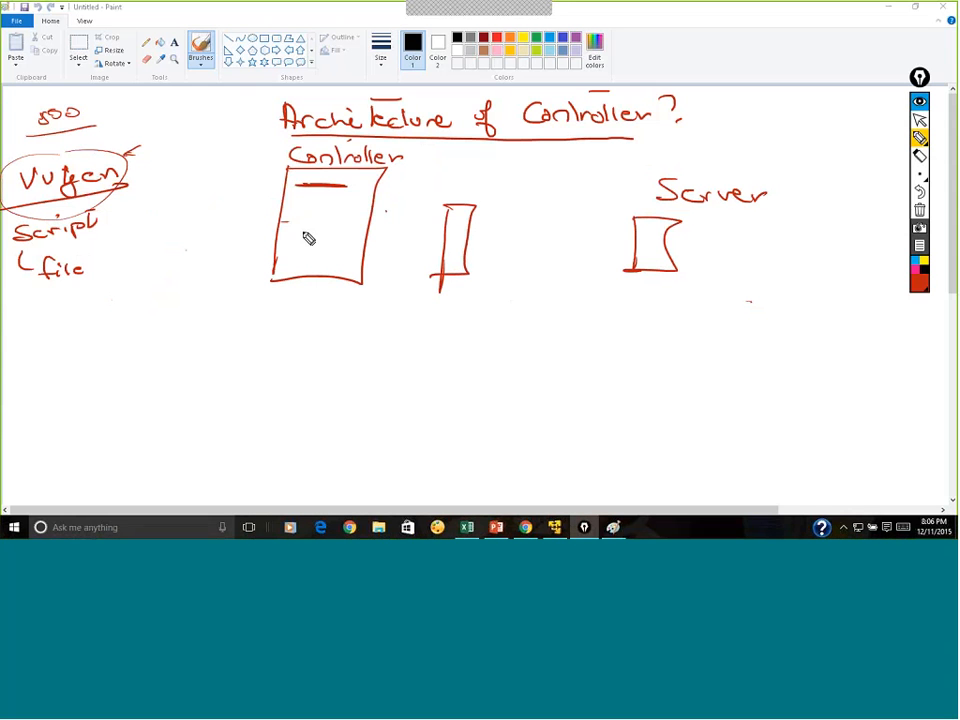
drag(360, 206, 446, 244)
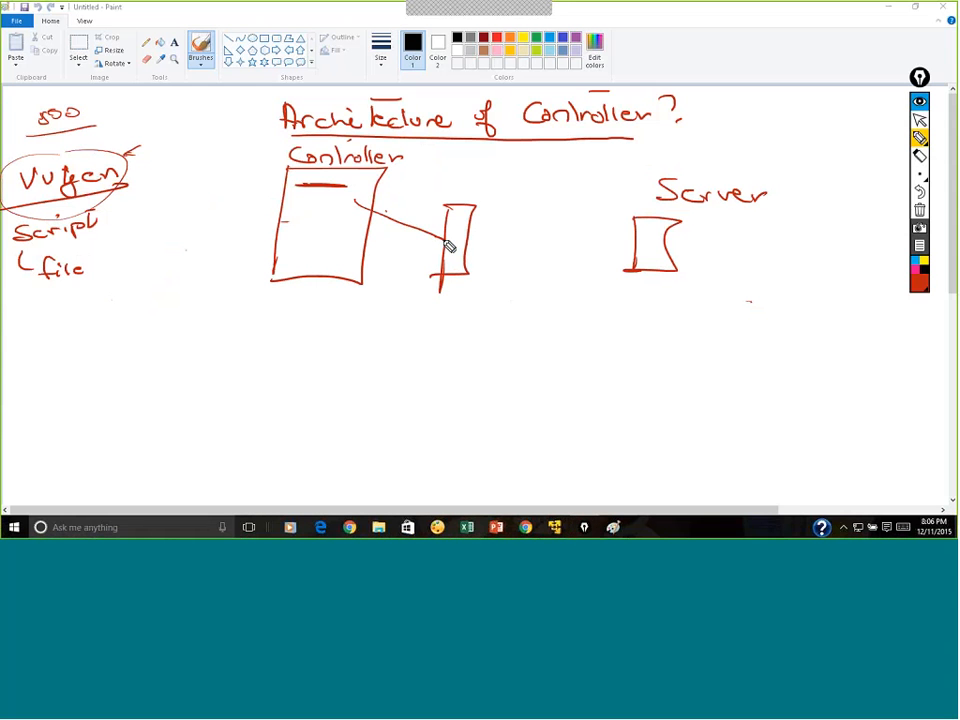
mouse_move(443, 166)
mouse_down()
mouse_move(448, 180)
mouse_move(457, 167)
mouse_move(497, 180)
mouse_move(510, 163)
mouse_move(512, 172)
mouse_up()
click(459, 176)
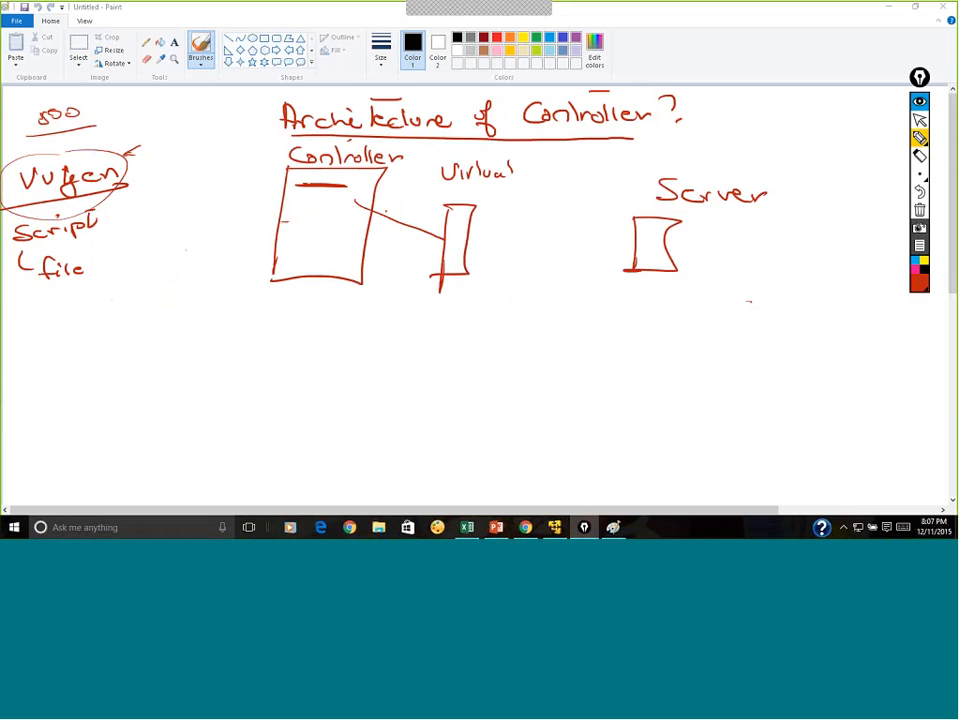
drag(474, 230, 646, 246)
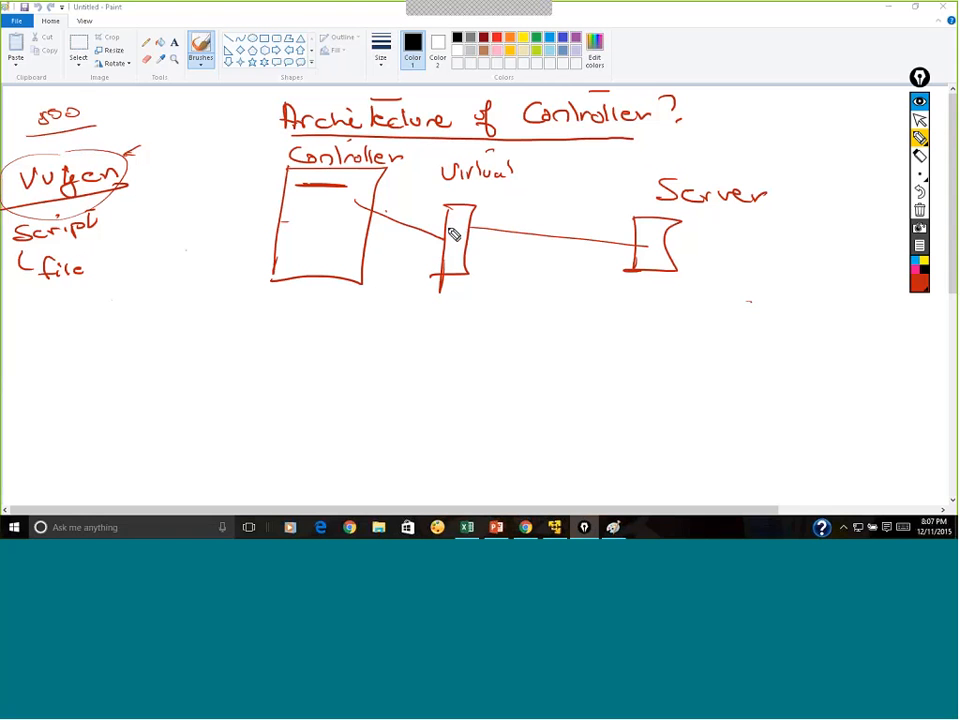
mouse_move(451, 226)
mouse_down()
mouse_move(460, 236)
mouse_move(466, 228)
mouse_up()
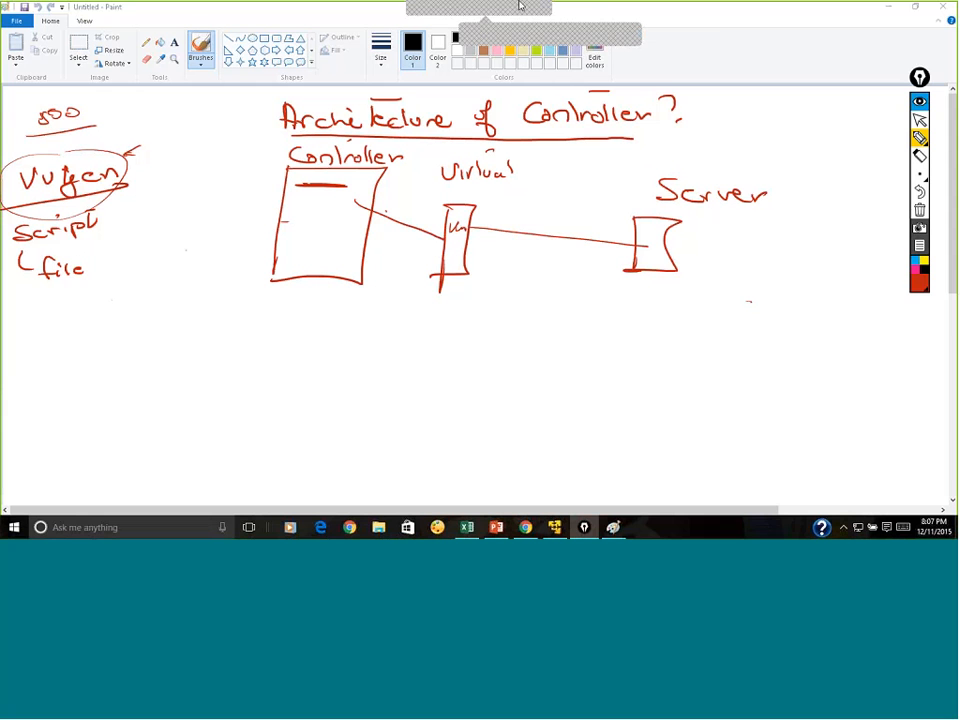
click(559, 12)
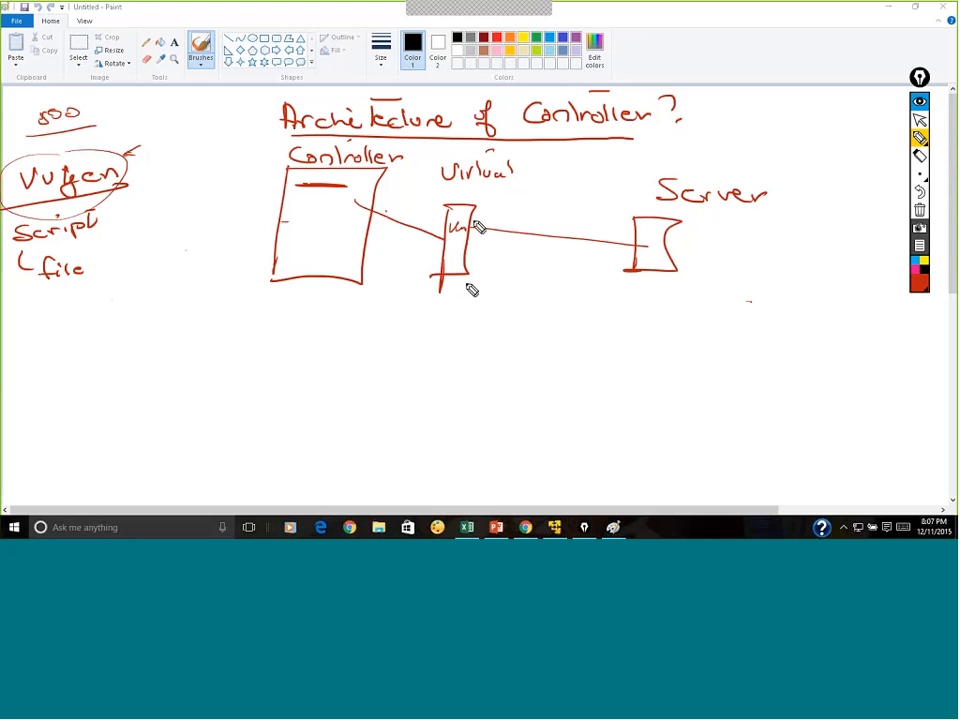
- Label the narrow Virtual box "Load generator" and add a question mark and three short script lines inside the Controller box
mouse_move(458, 230)
mouse_down()
mouse_move(474, 262)
mouse_move(529, 271)
mouse_move(480, 308)
mouse_move(518, 302)
mouse_up()
mouse_move(521, 300)
mouse_down()
mouse_move(581, 311)
mouse_move(598, 300)
mouse_up()
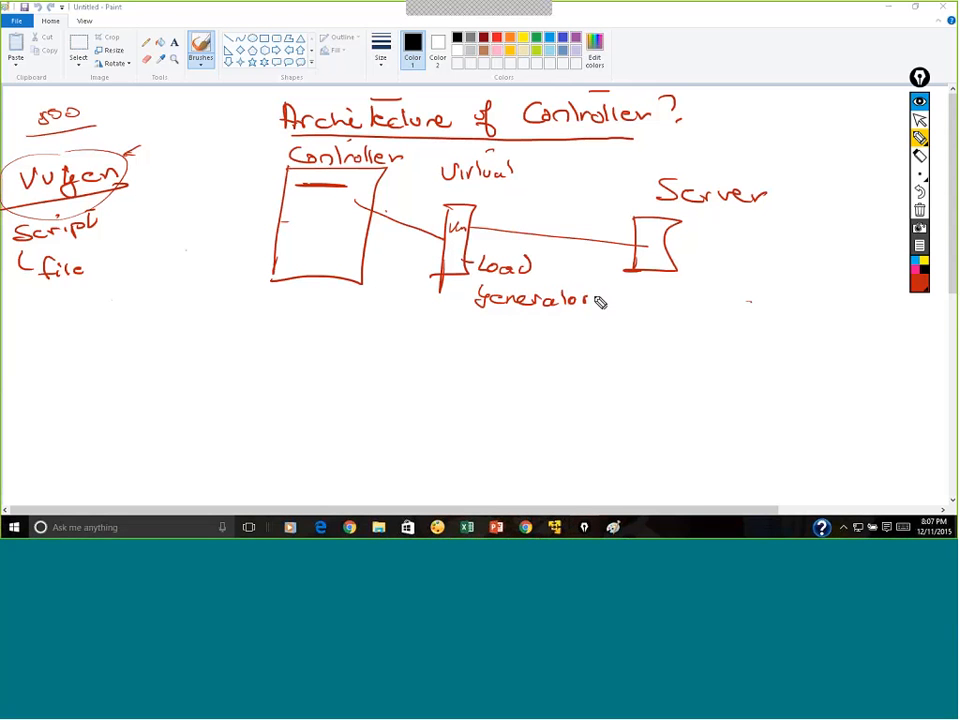
drag(350, 181, 352, 191)
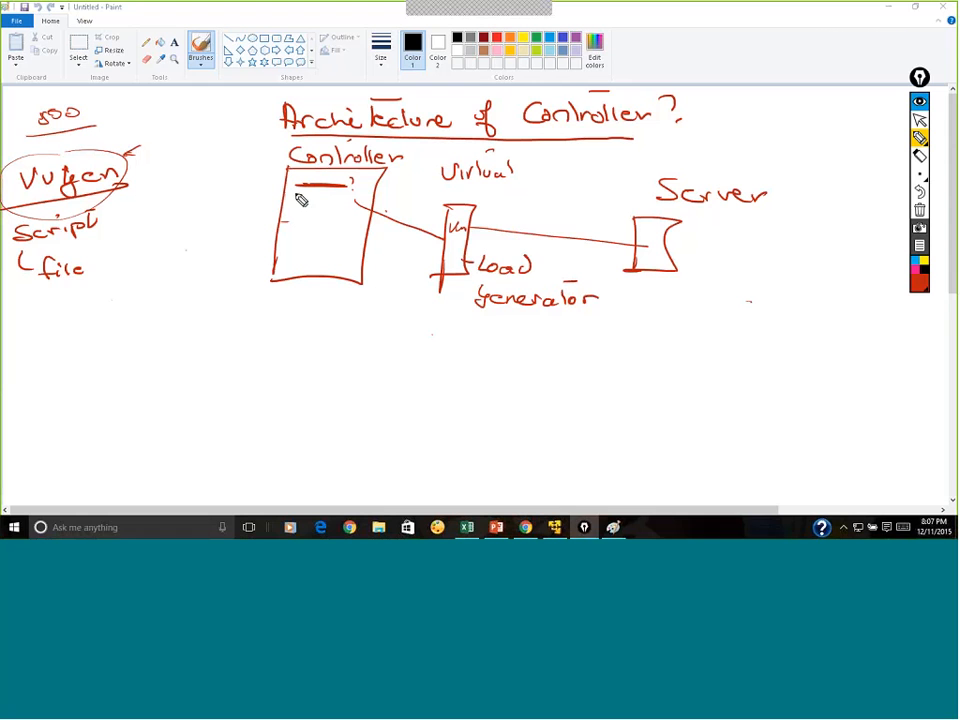
drag(308, 198, 331, 198)
drag(303, 213, 326, 212)
drag(302, 223, 320, 222)
- Write "500 ?" beyond the Server box, enclose it in an oval and draw a small arrow pointing to it
drag(796, 291, 785, 299)
drag(804, 291, 806, 292)
drag(819, 291, 877, 304)
click(850, 309)
drag(878, 295, 876, 309)
drag(875, 261, 816, 251)
click(386, 211)
mouse_move(769, 322)
mouse_down()
mouse_move(838, 256)
mouse_move(834, 243)
mouse_up()
drag(831, 235, 846, 240)
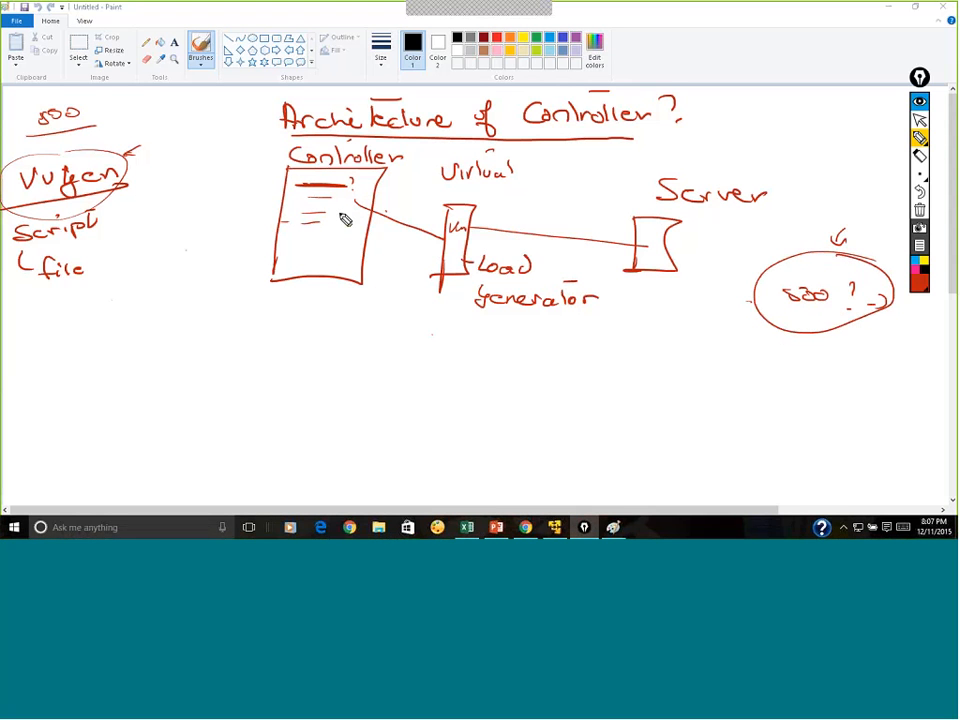
- Write "50,000 ?" below the circled 500, and add a small "2" and a slanted line beside the oval
mouse_move(736, 368)
mouse_down()
mouse_move(749, 362)
mouse_move(756, 382)
mouse_move(772, 378)
mouse_up()
drag(772, 389, 785, 381)
mouse_move(790, 380)
mouse_down()
mouse_move(846, 379)
mouse_move(868, 396)
mouse_up()
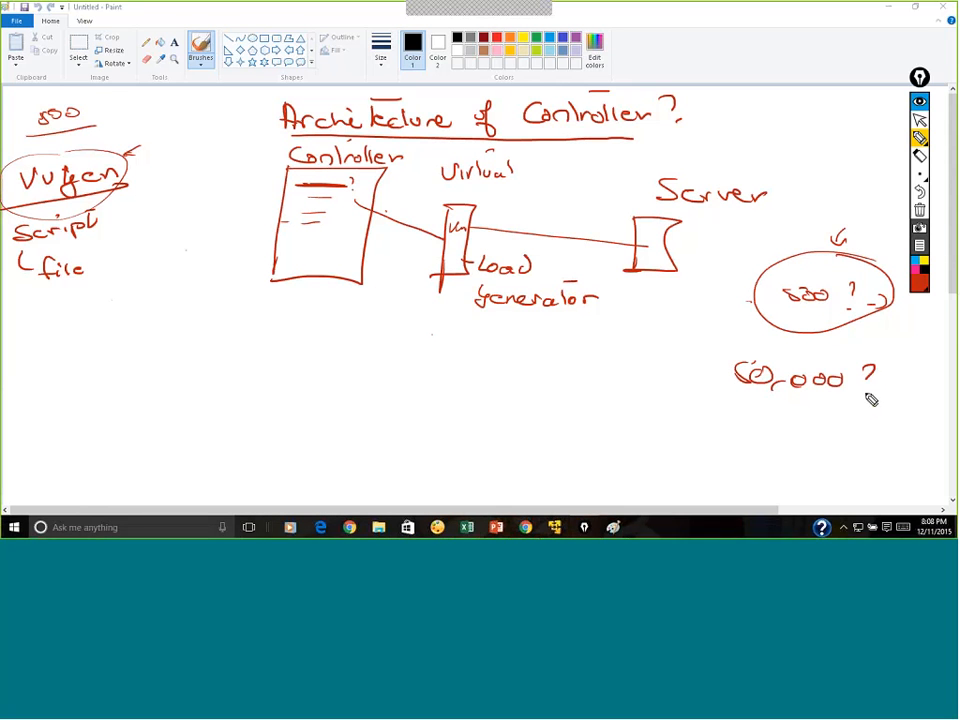
drag(867, 282, 880, 291)
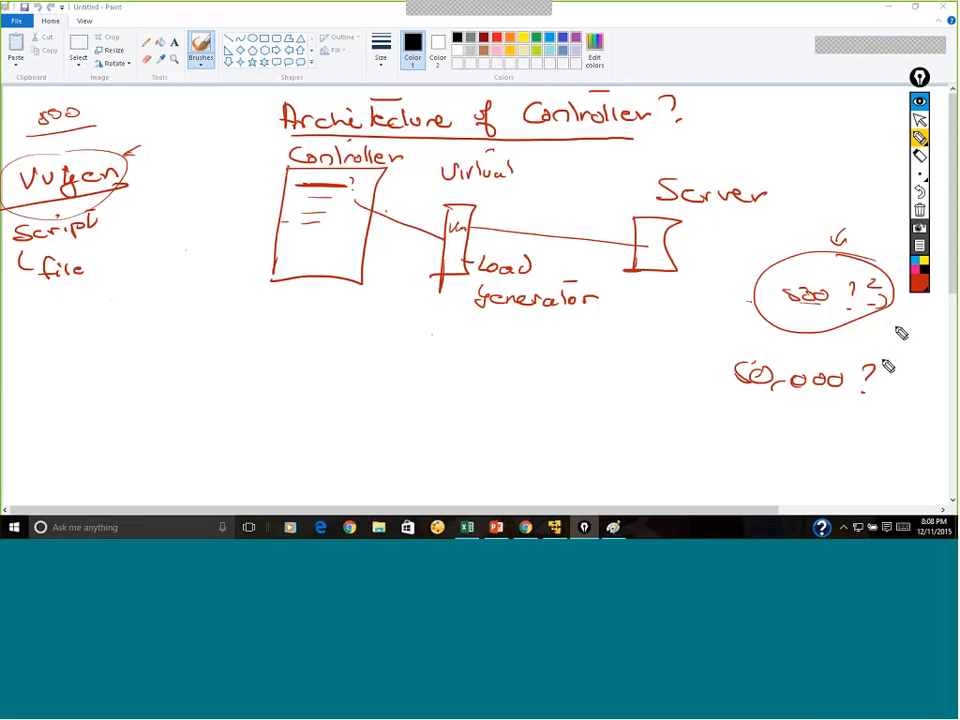
drag(894, 328, 928, 291)
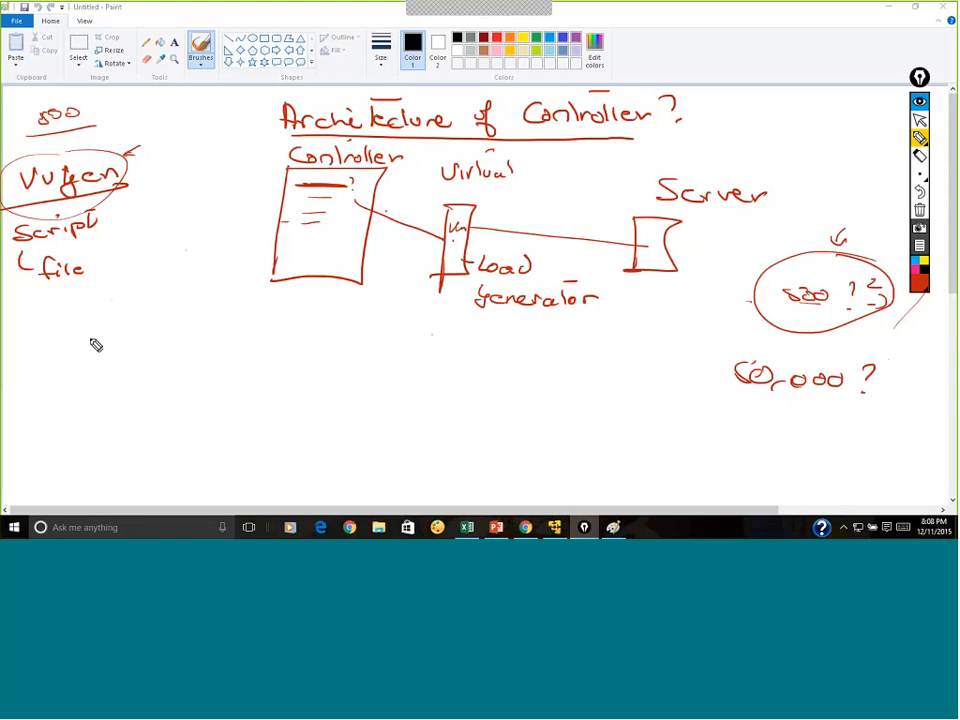
- Write "Agent" below the script notes, underline and circle it, and draw another line from Controller to the load generator
mouse_move(84, 356)
mouse_down()
mouse_move(90, 333)
mouse_move(97, 353)
mouse_up()
mouse_move(110, 343)
mouse_down()
mouse_move(106, 355)
mouse_move(120, 356)
mouse_move(172, 338)
mouse_up()
drag(76, 381, 155, 372)
drag(182, 321, 40, 348)
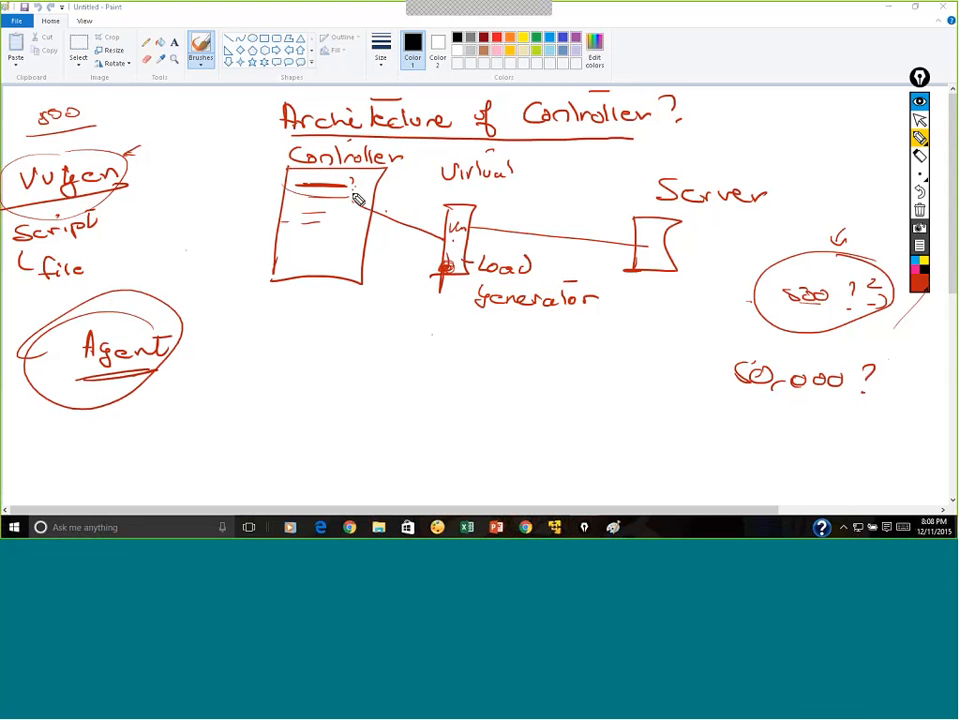
drag(355, 197, 450, 230)
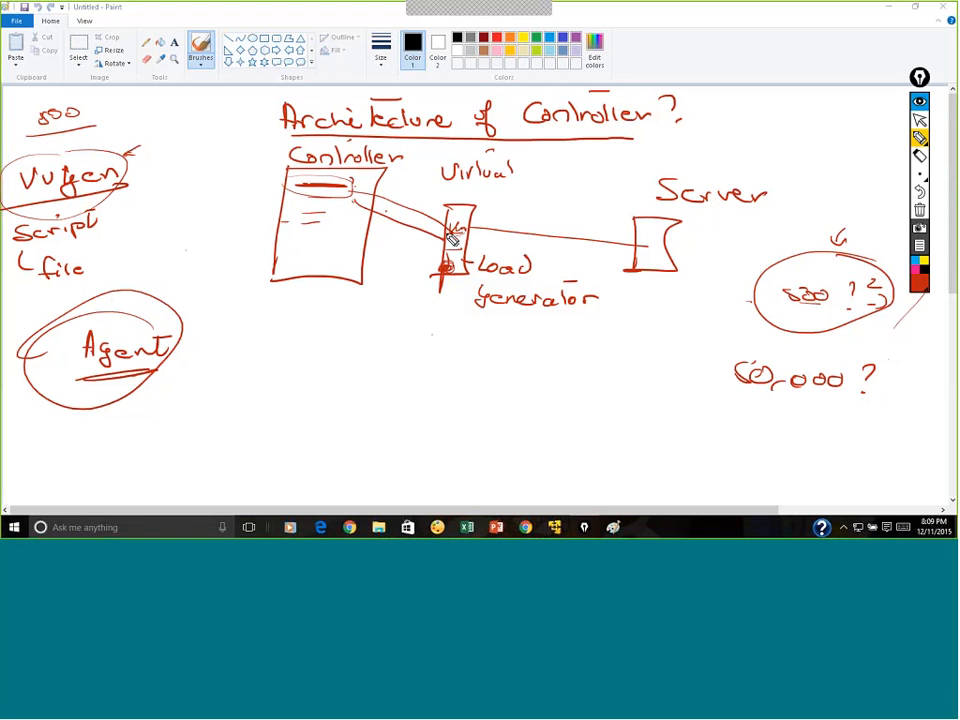
- Draw a box labelled "Data Base" between Vugen and Controller, and add extra lines from the load generator to Server
mouse_move(192, 167)
mouse_down()
mouse_move(182, 240)
mouse_move(233, 228)
mouse_up()
drag(159, 231, 233, 229)
drag(186, 130, 194, 162)
drag(187, 104, 188, 121)
drag(183, 102, 188, 121)
mouse_move(198, 112)
mouse_down()
mouse_move(215, 113)
mouse_move(208, 122)
mouse_up()
drag(214, 106, 220, 121)
mouse_move(224, 110)
mouse_down()
mouse_move(234, 120)
mouse_move(184, 160)
mouse_up()
mouse_move(196, 132)
mouse_down()
mouse_move(206, 146)
mouse_move(268, 140)
mouse_up()
drag(197, 186, 219, 184)
drag(232, 180, 236, 188)
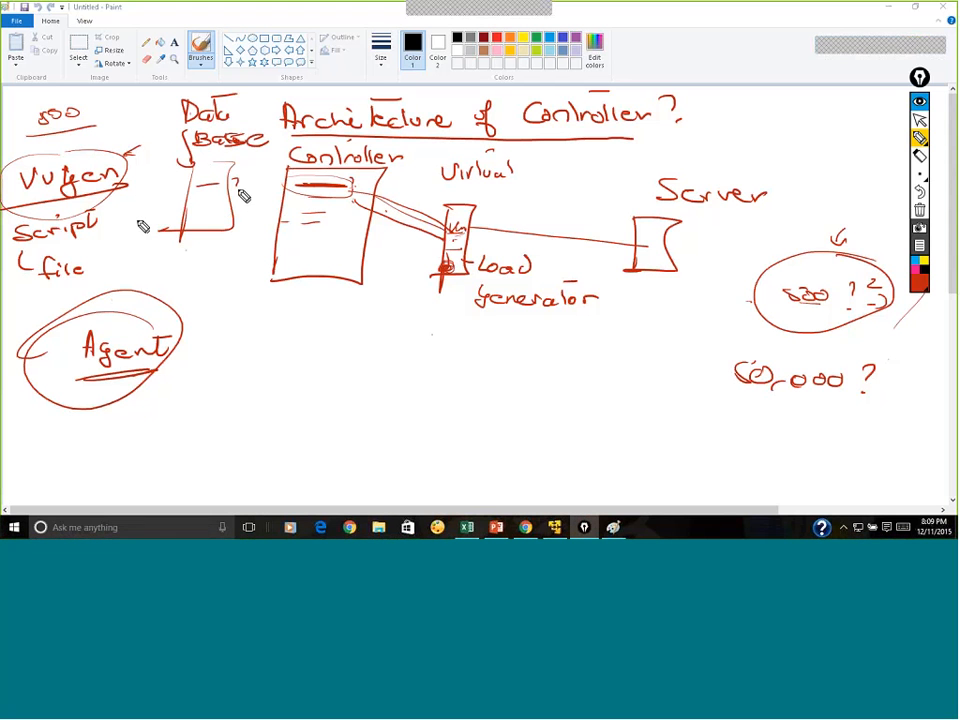
mouse_move(472, 232)
mouse_down()
mouse_move(640, 248)
mouse_move(652, 260)
mouse_up()
drag(468, 231, 640, 251)
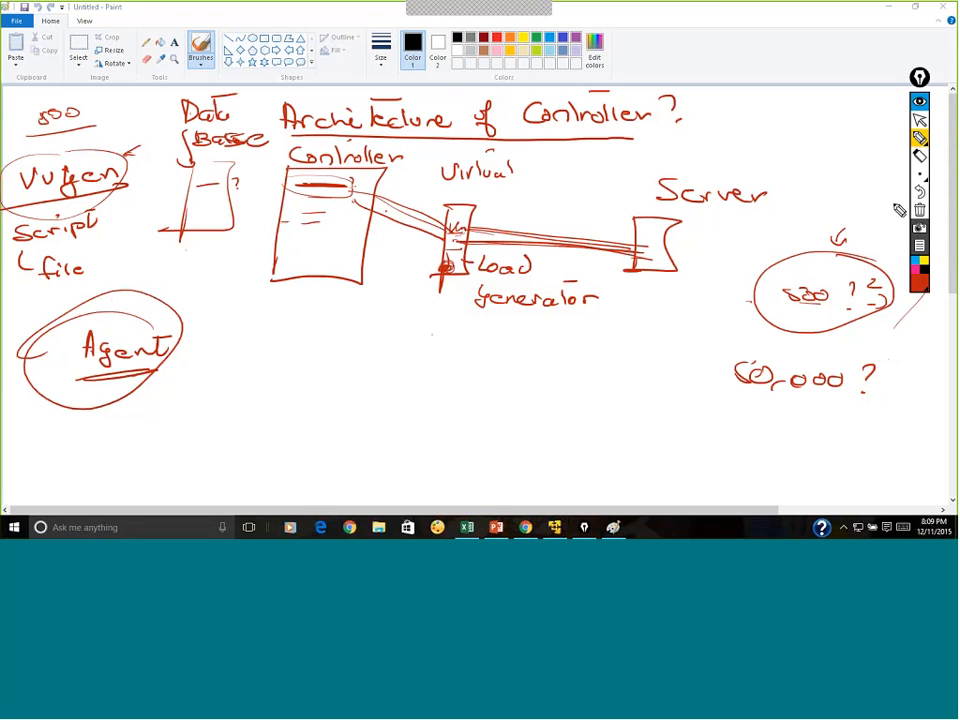
- Clear the whole architecture sketch and switch to LoadRunner Controller with the annotation pen active
click(919, 212)
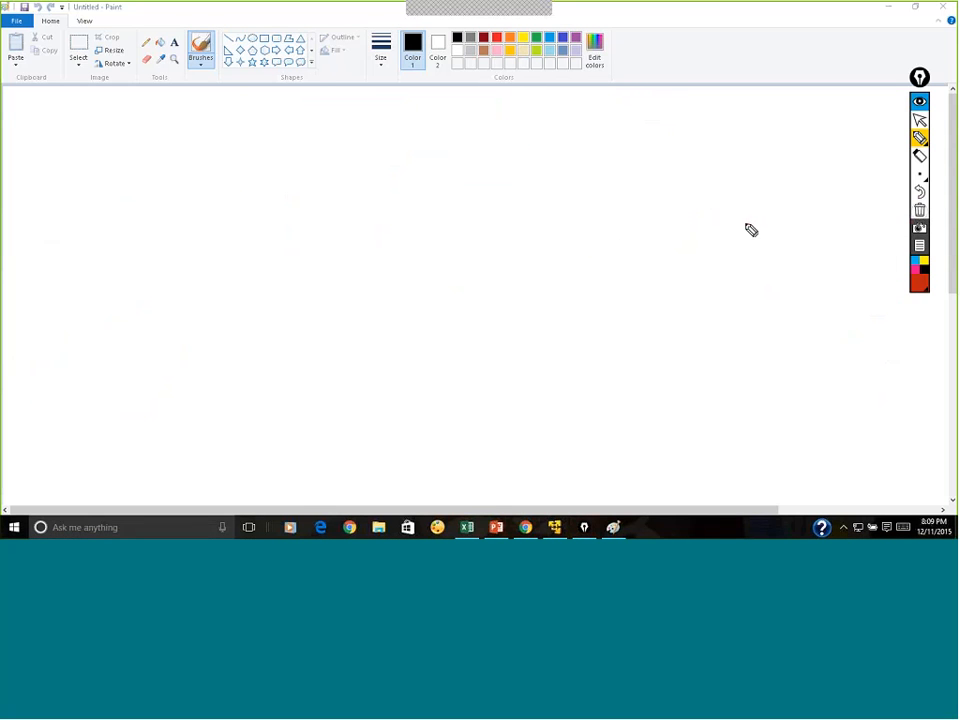
click(558, 528)
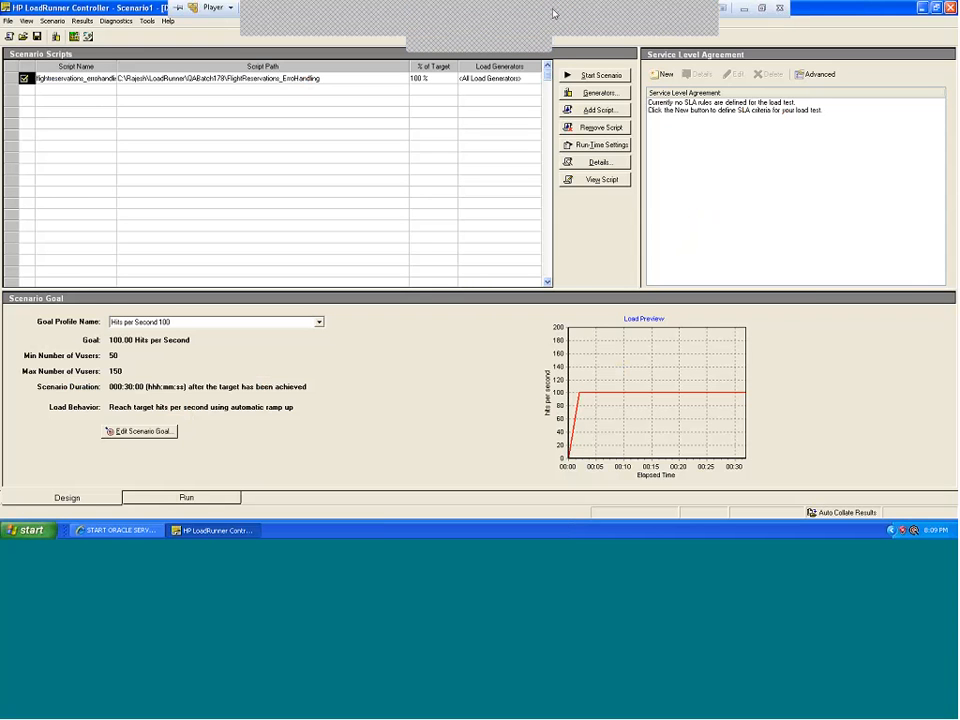
click(553, 13)
click(919, 138)
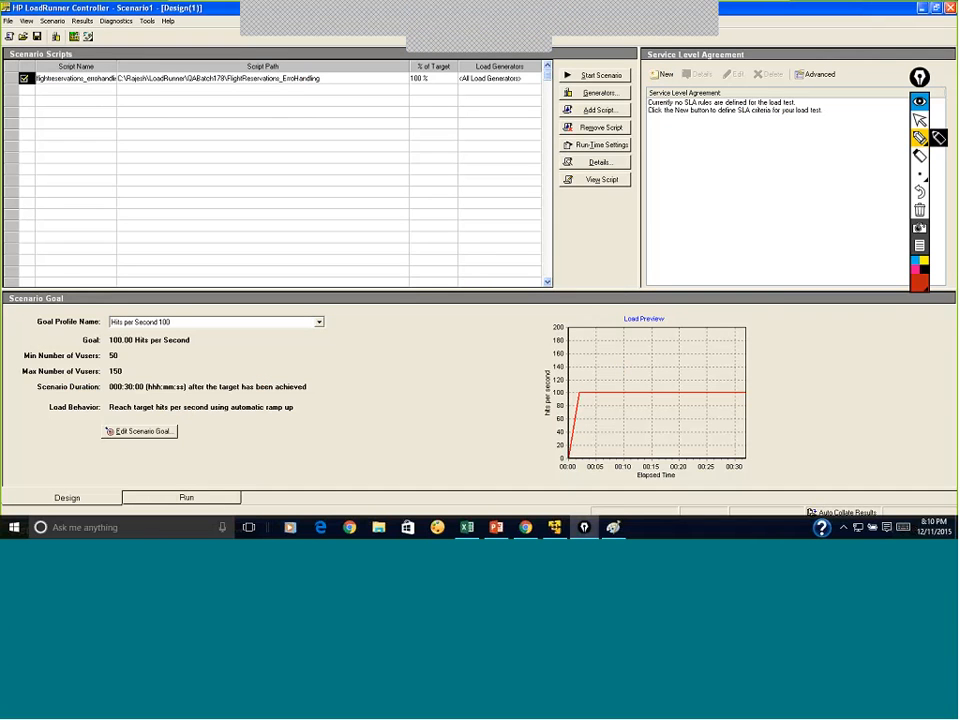
- Mark the Script Name heading with an arrow and underline the script's path, % of Target and Load Generators values
drag(120, 89, 302, 95)
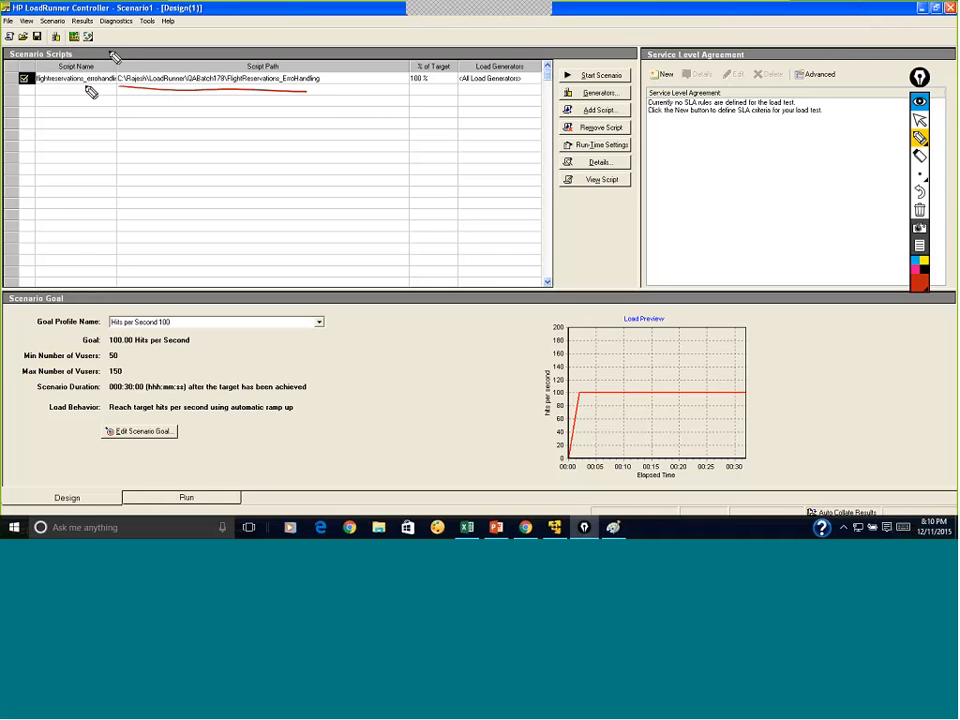
drag(98, 63, 108, 57)
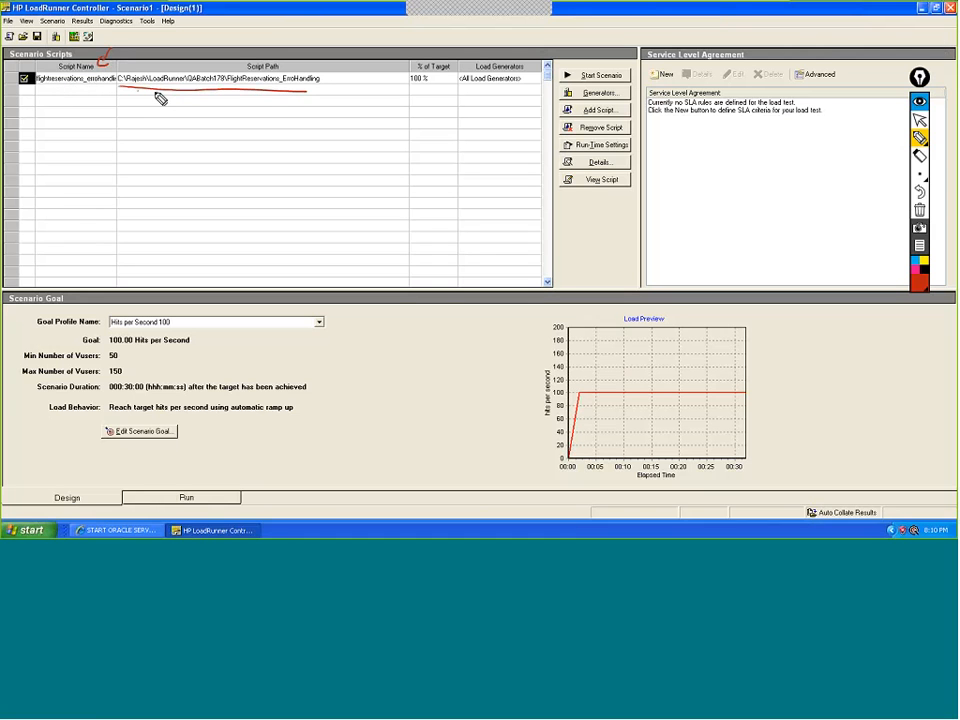
drag(229, 92, 320, 95)
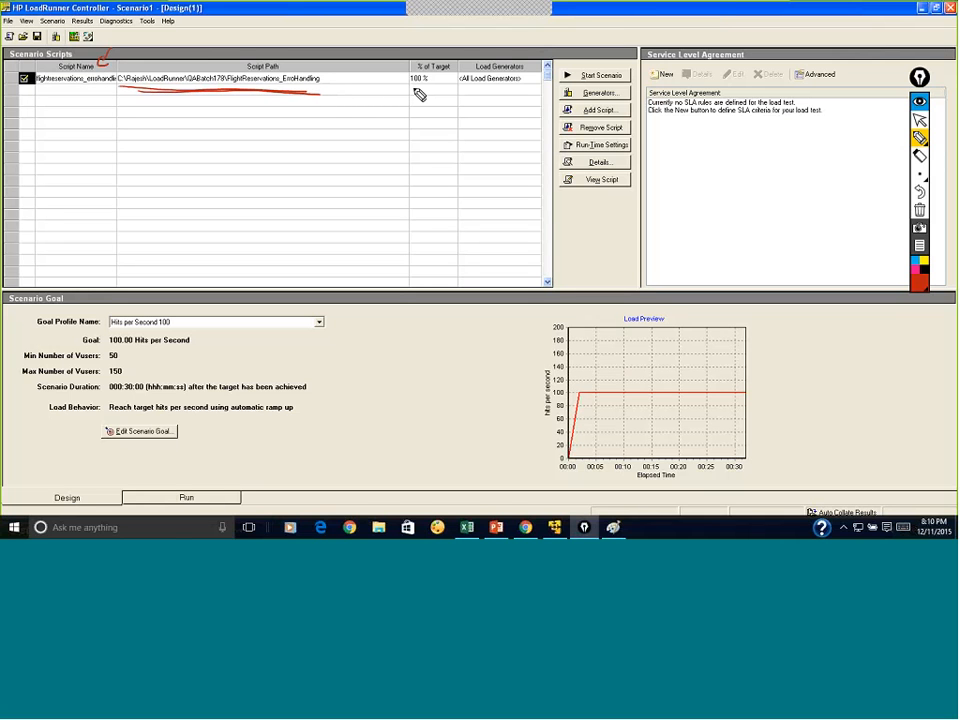
drag(408, 88, 433, 88)
drag(466, 88, 524, 88)
drag(330, 78, 350, 79)
drag(530, 76, 532, 84)
- Outline the Scenario Goal settings with the note "Scenario goal is set" and outline the Load Preview graph with an arrow
mouse_move(65, 299)
mouse_down()
mouse_move(318, 292)
mouse_move(332, 296)
mouse_move(364, 364)
mouse_move(90, 446)
mouse_move(50, 443)
mouse_move(38, 380)
mouse_move(48, 300)
mouse_up()
mouse_move(416, 330)
mouse_down()
mouse_move(380, 345)
mouse_move(373, 388)
mouse_move(463, 373)
mouse_move(436, 380)
mouse_move(407, 418)
mouse_move(467, 411)
mouse_move(414, 446)
mouse_move(450, 429)
mouse_up()
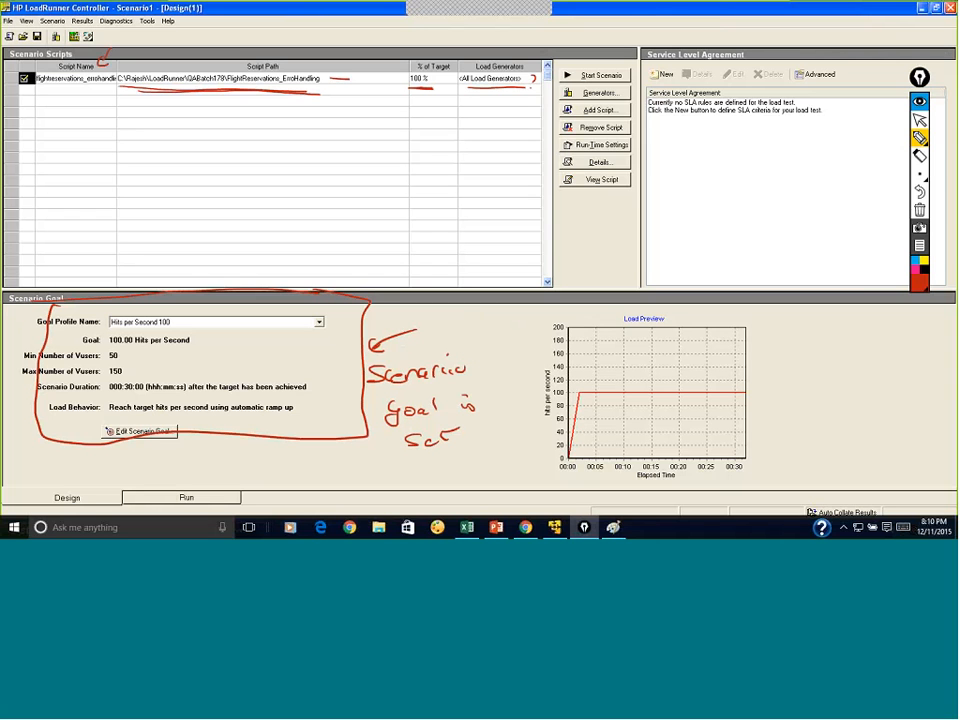
mouse_move(565, 320)
mouse_down()
mouse_move(759, 336)
mouse_move(740, 425)
mouse_move(692, 482)
mouse_move(742, 430)
mouse_up()
drag(797, 355, 766, 366)
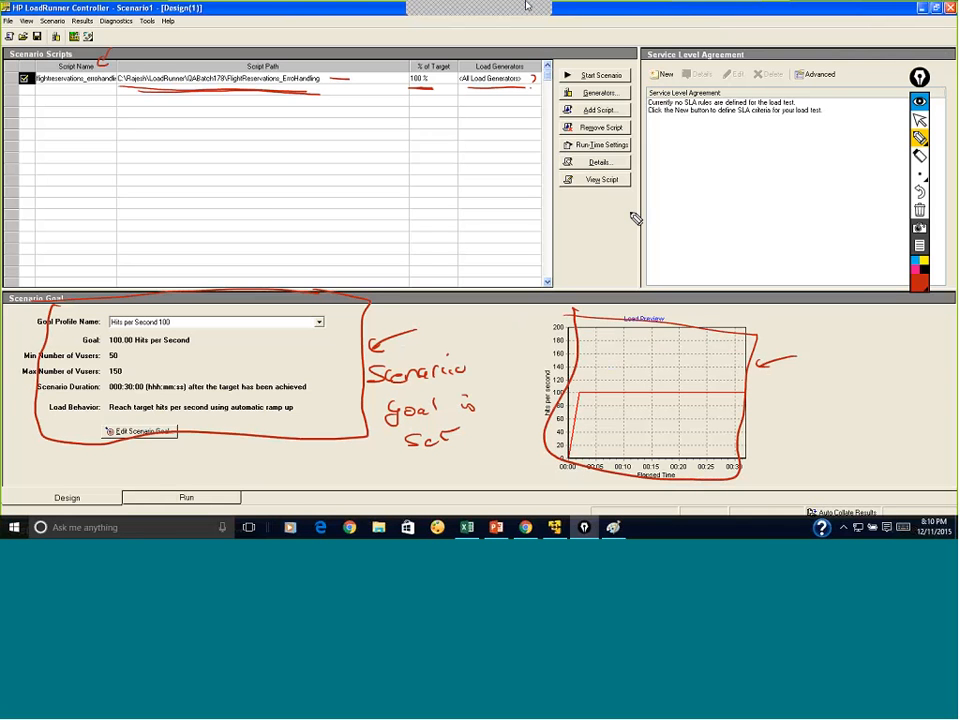
- Clear all pen annotations from the Design view and return to the normal pointer
click(553, 22)
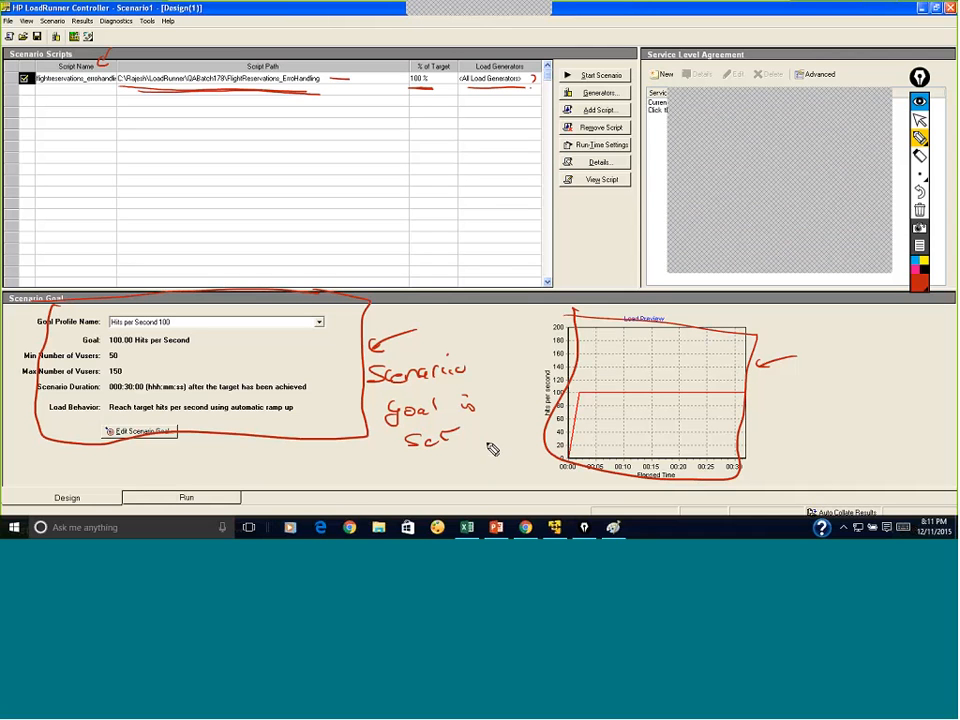
drag(488, 443, 495, 443)
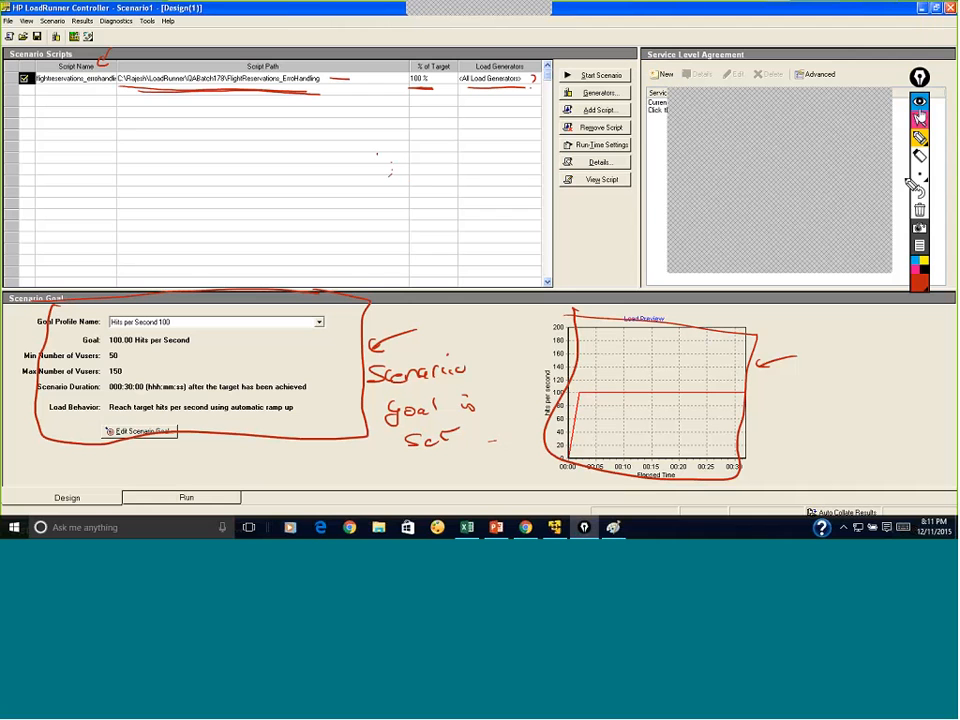
drag(434, 247, 455, 236)
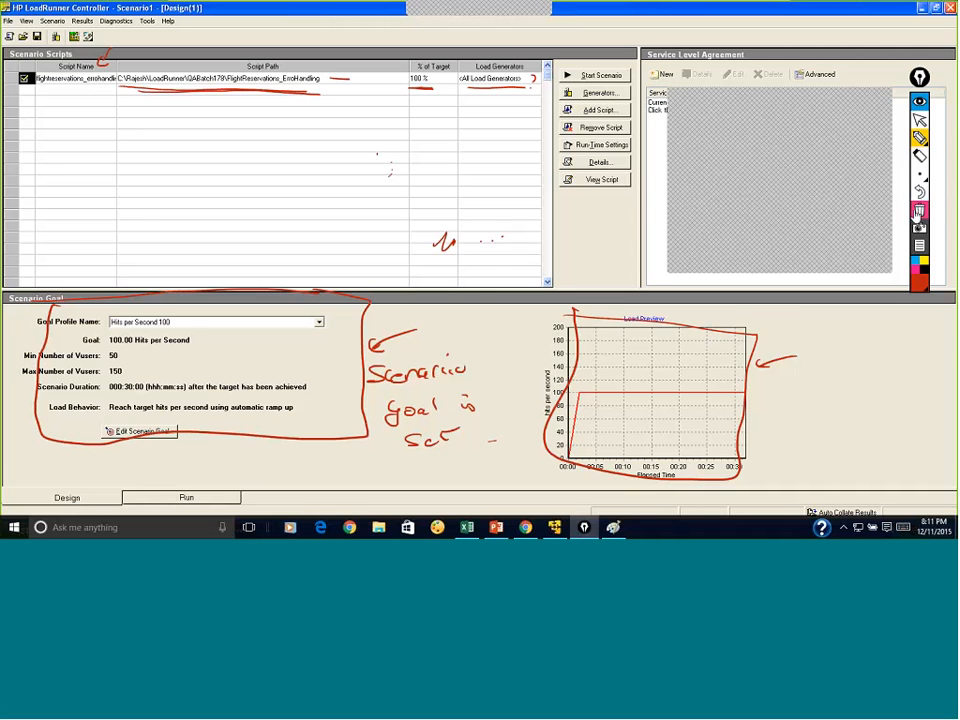
click(918, 211)
click(918, 211)
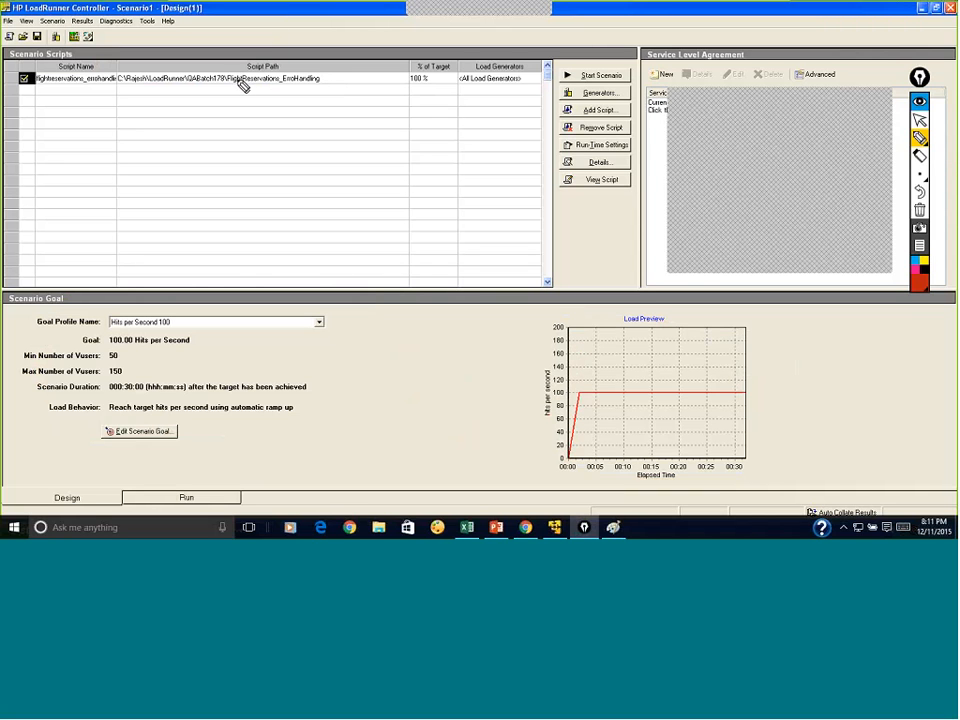
click(919, 119)
click(880, 102)
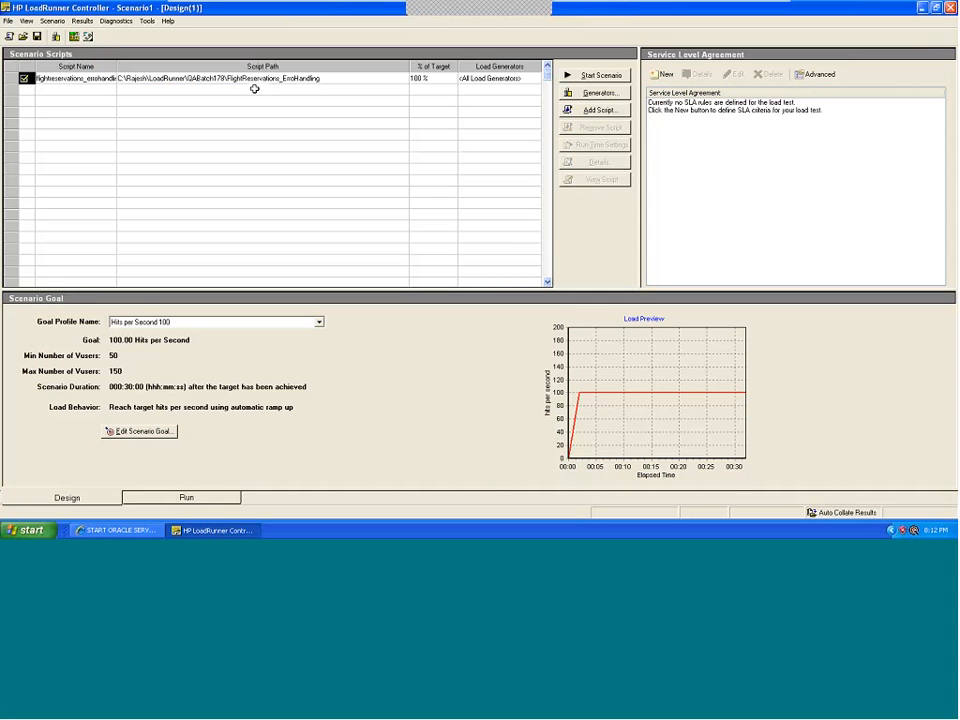
- Add the FlightRegistration_V1 script from the LoadRunner folder to the second row of the Scenario Scripts table
click(200, 88)
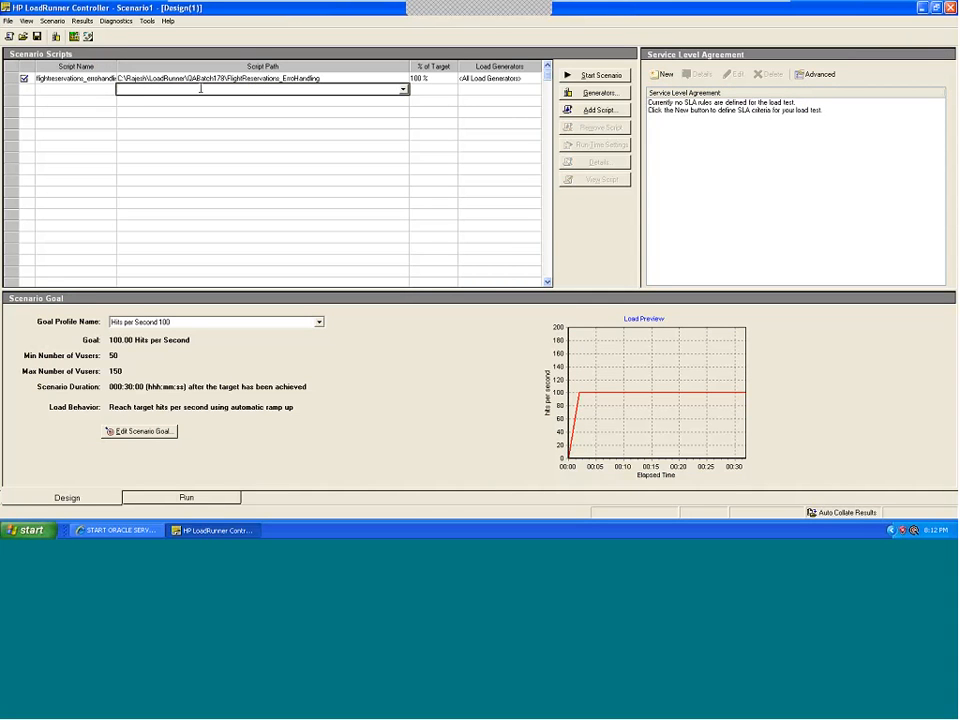
click(403, 90)
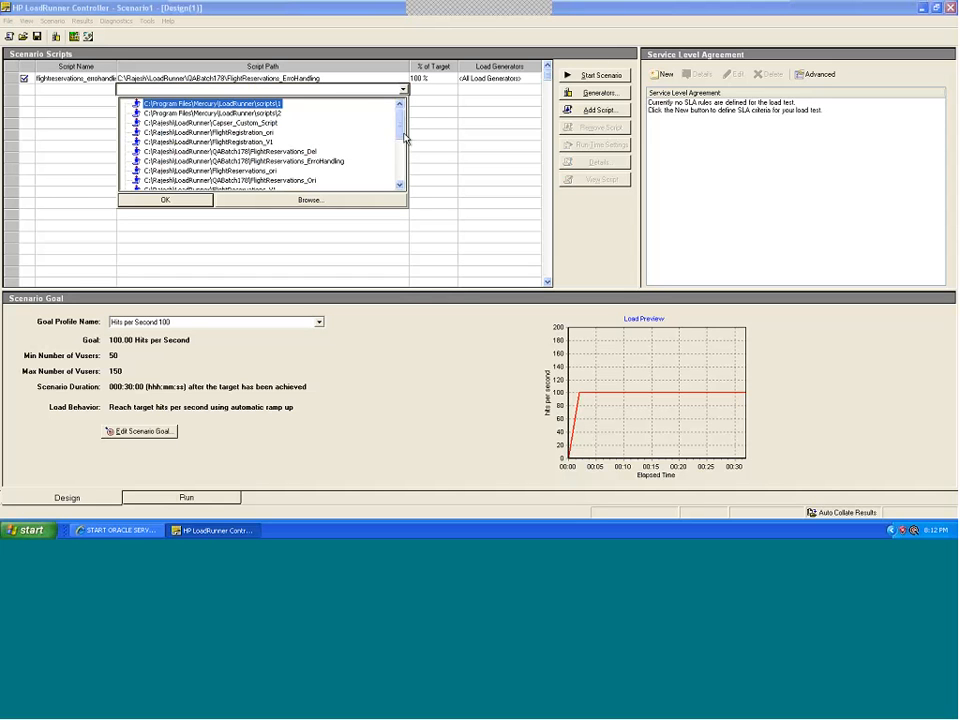
drag(405, 125, 407, 95)
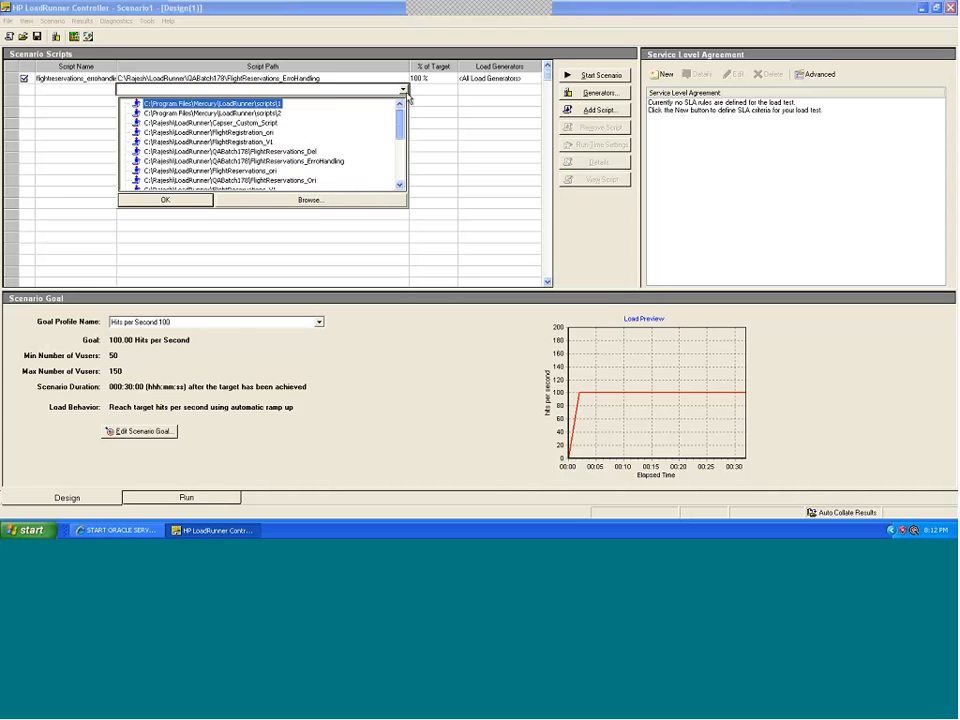
click(310, 200)
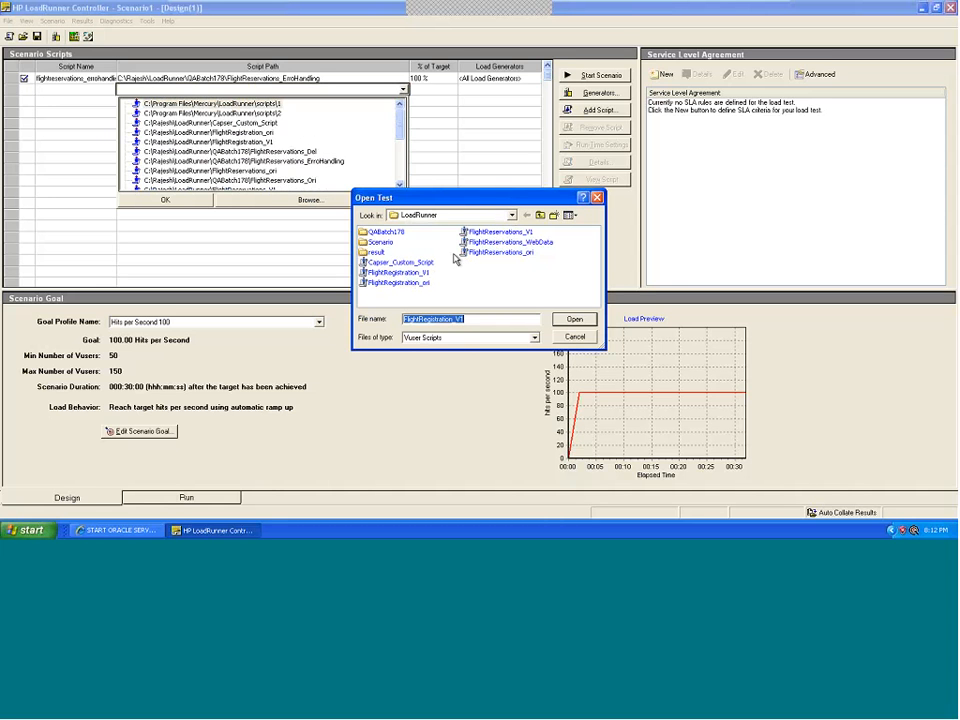
double_click(385, 232)
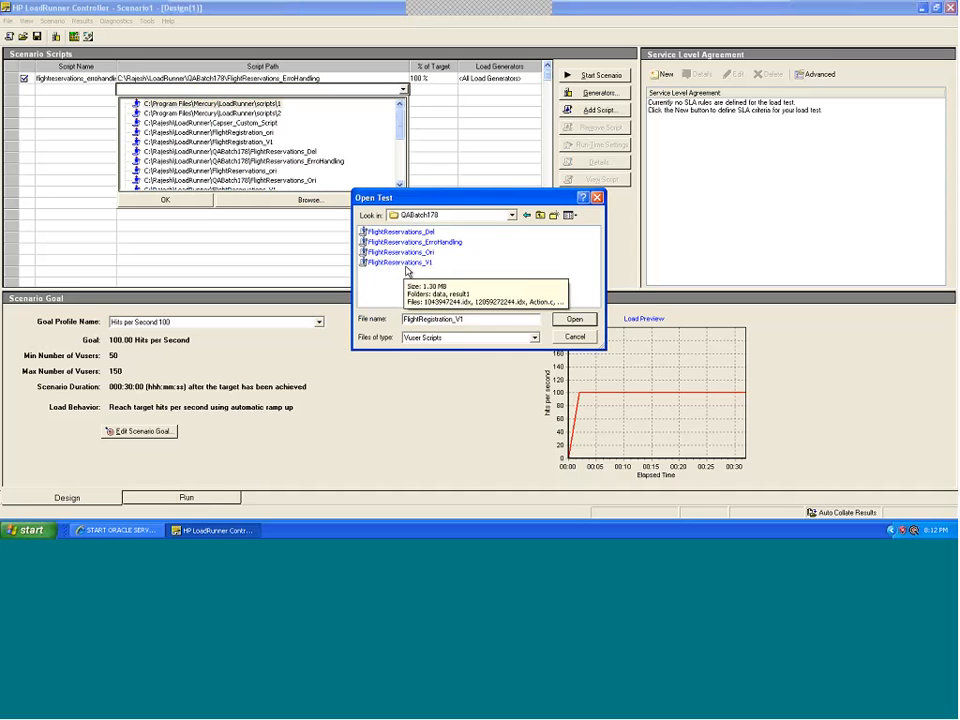
click(541, 216)
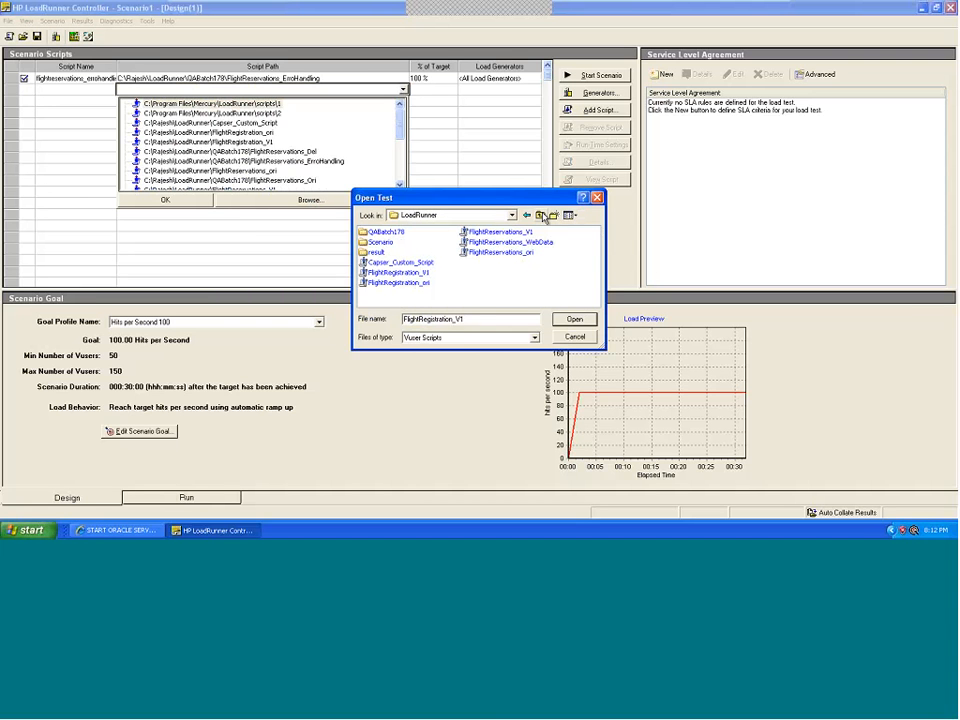
click(415, 274)
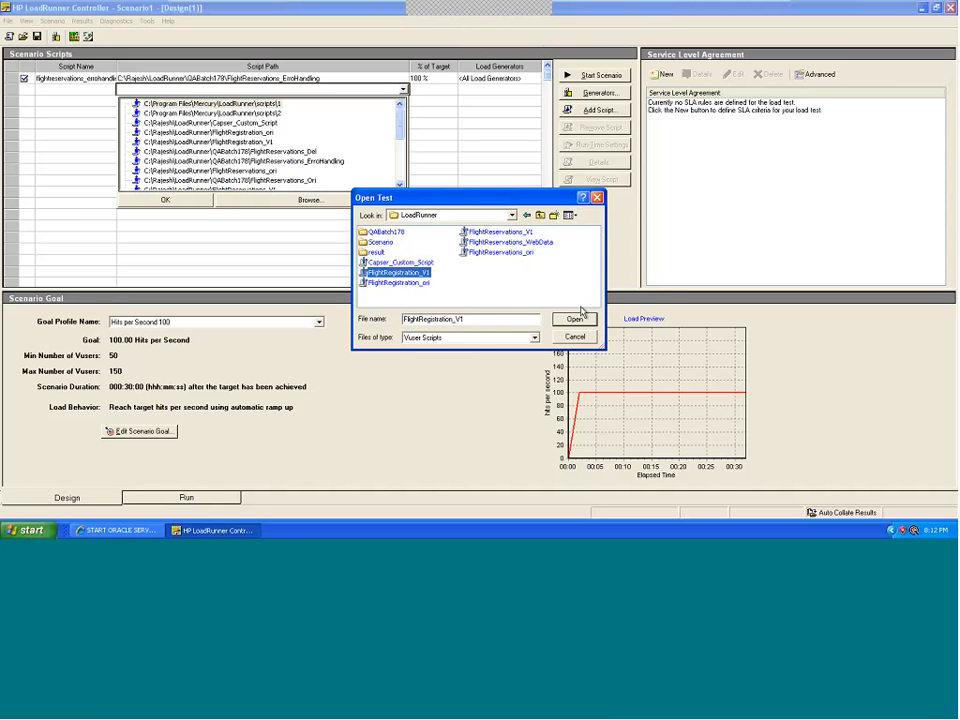
click(575, 320)
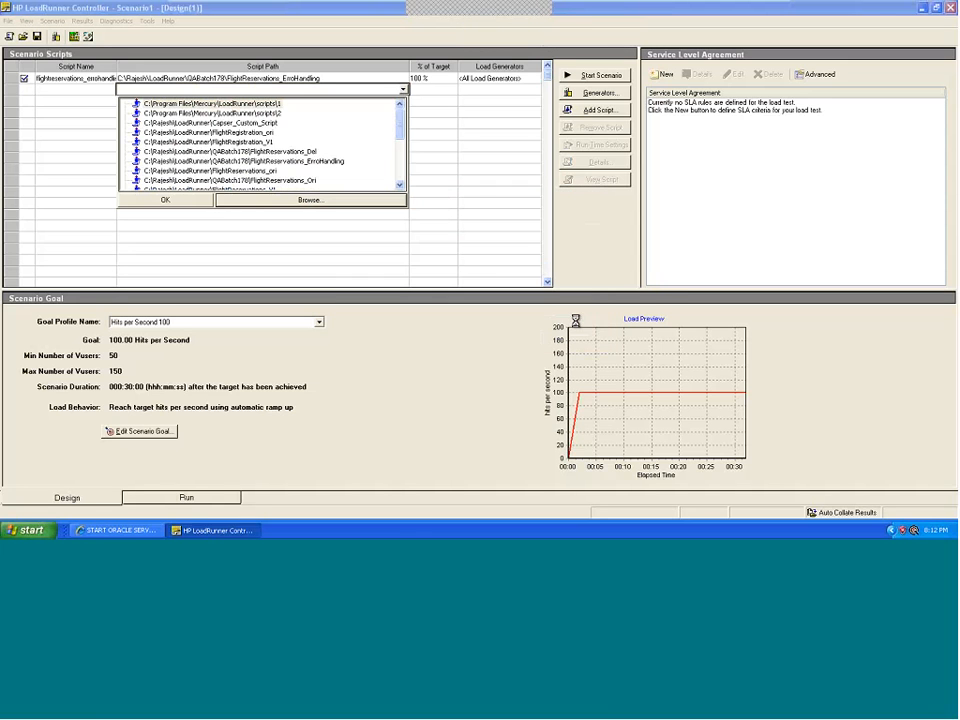
click(167, 200)
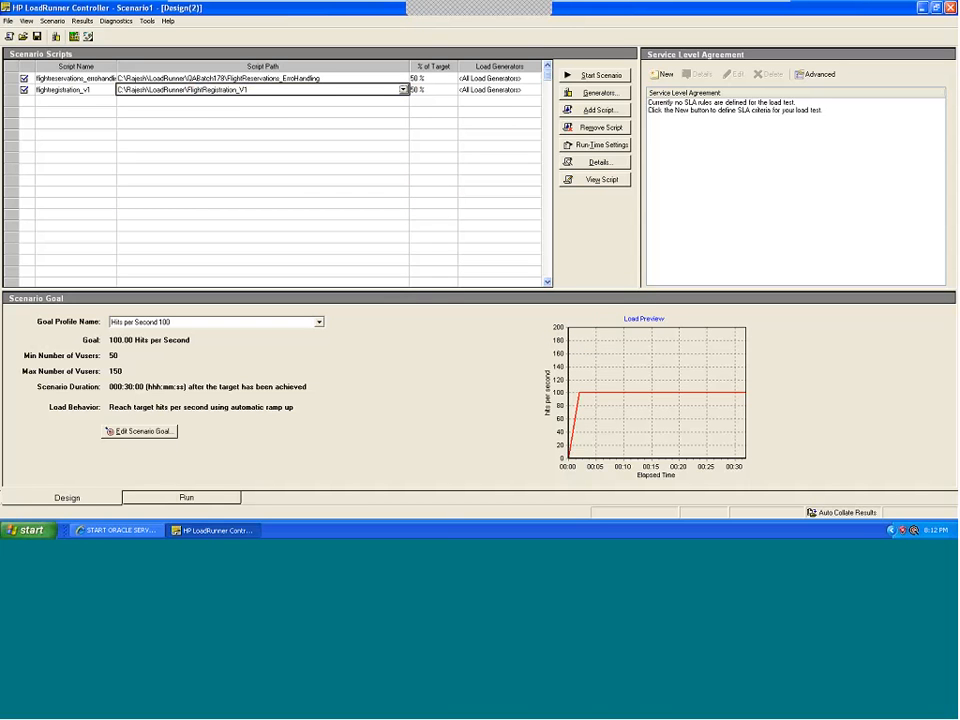
- Check how the % of Target is distributed between the two scenario scripts
click(424, 79)
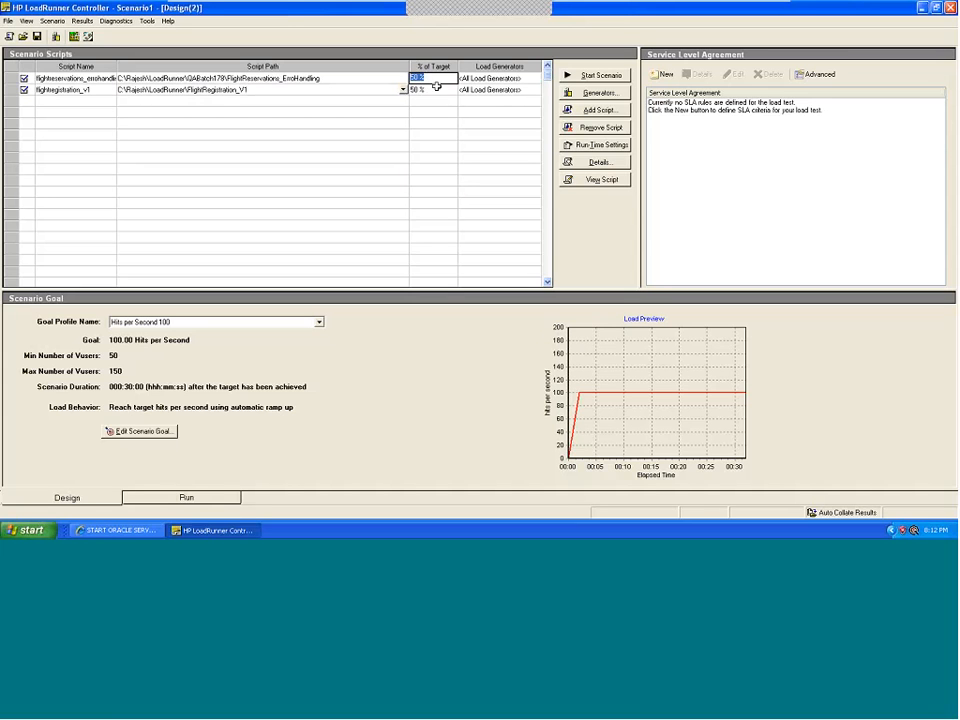
click(436, 88)
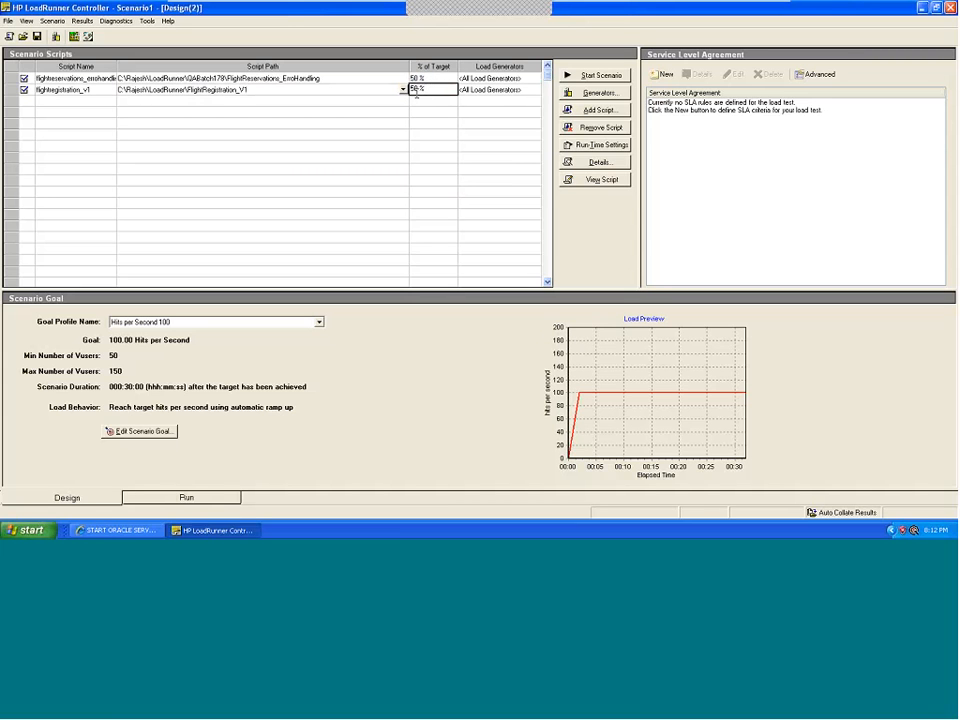
click(220, 92)
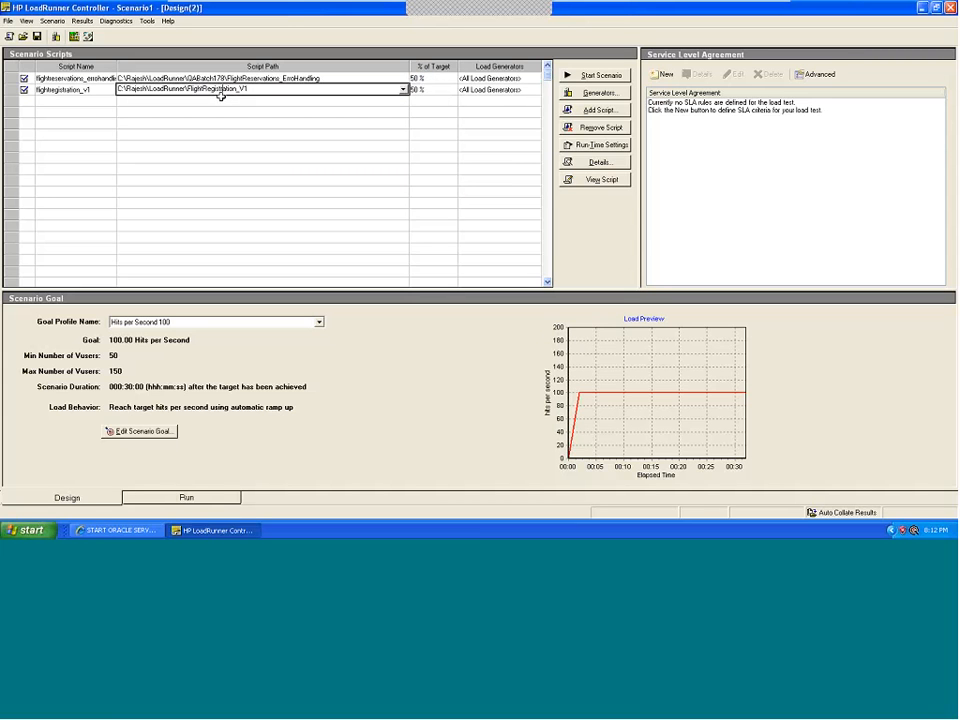
- Set the % of Target to 90% for the flight reservations script and 10% for flightregistration_v1
click(421, 79)
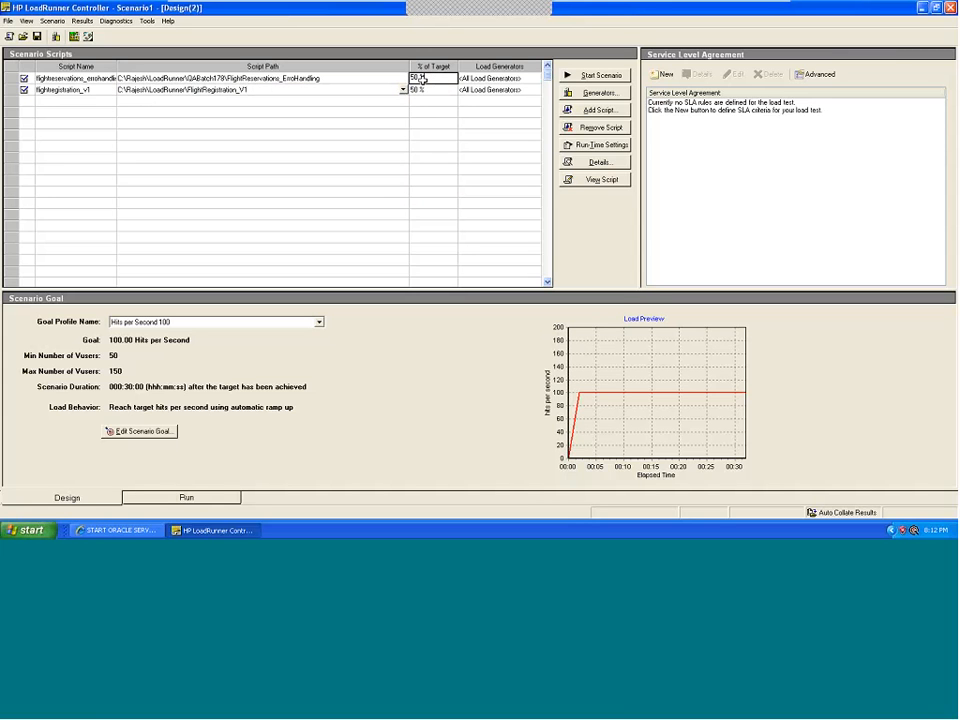
drag(427, 78, 400, 77)
text(0)
click(430, 143)
click(435, 90)
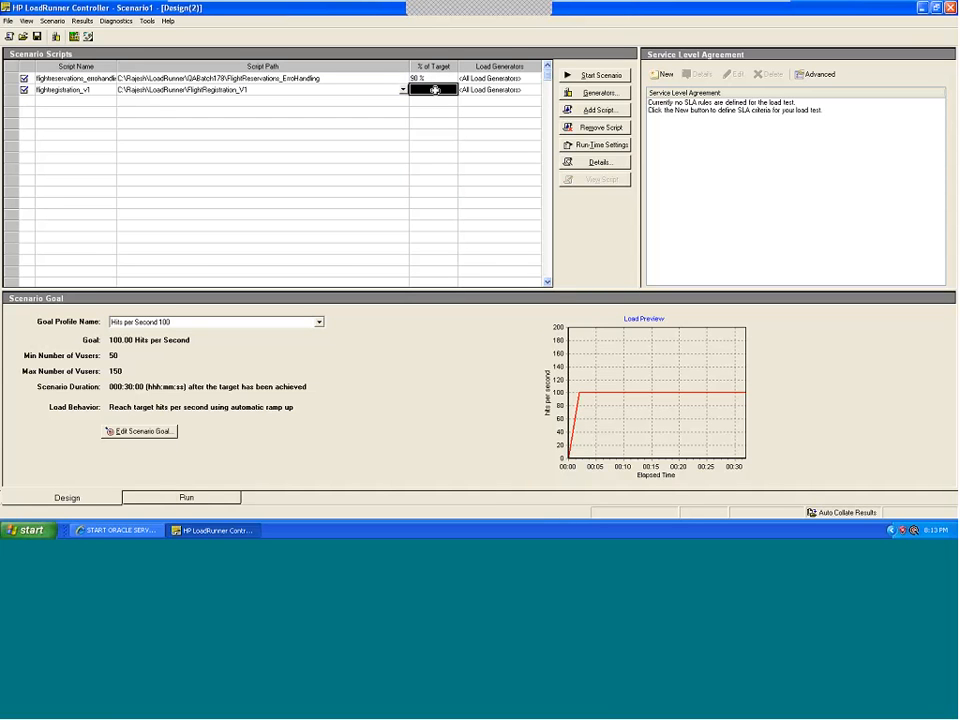
click(433, 135)
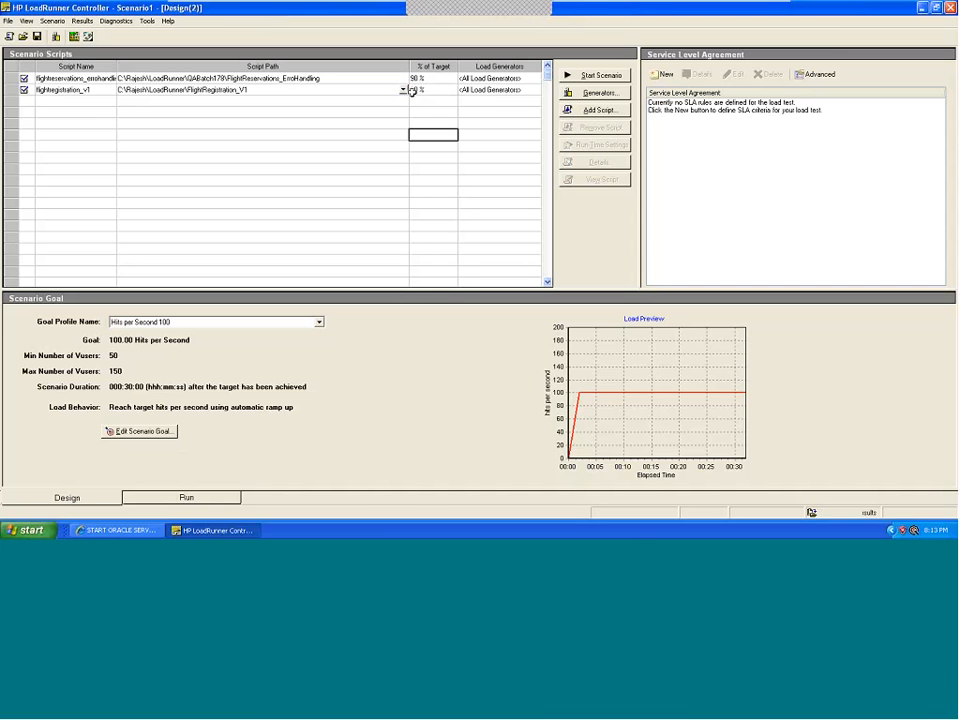
click(437, 77)
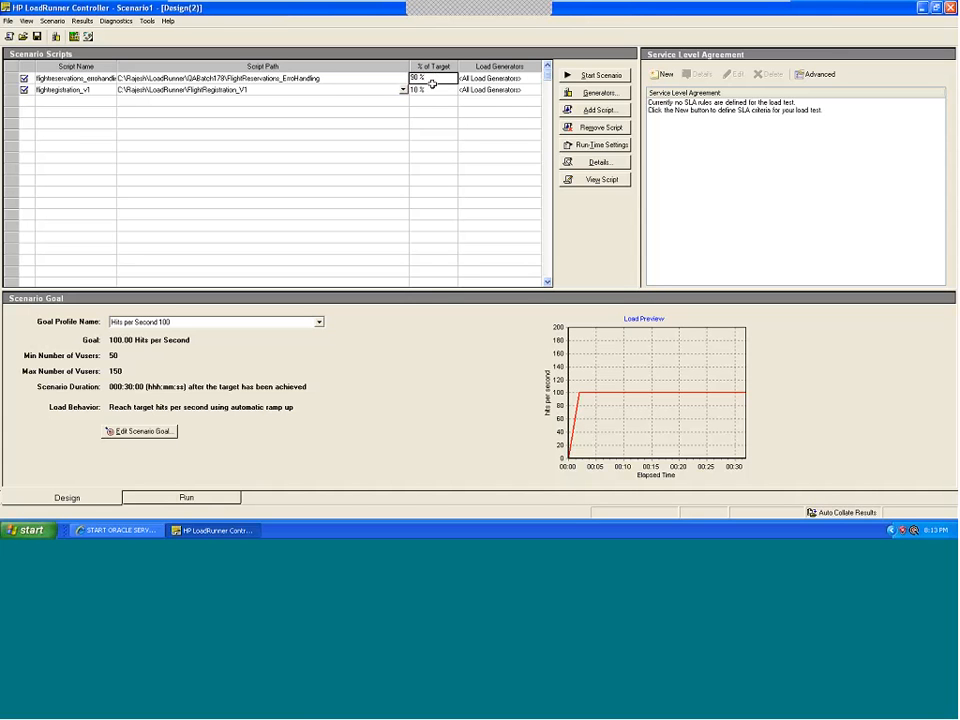
click(425, 89)
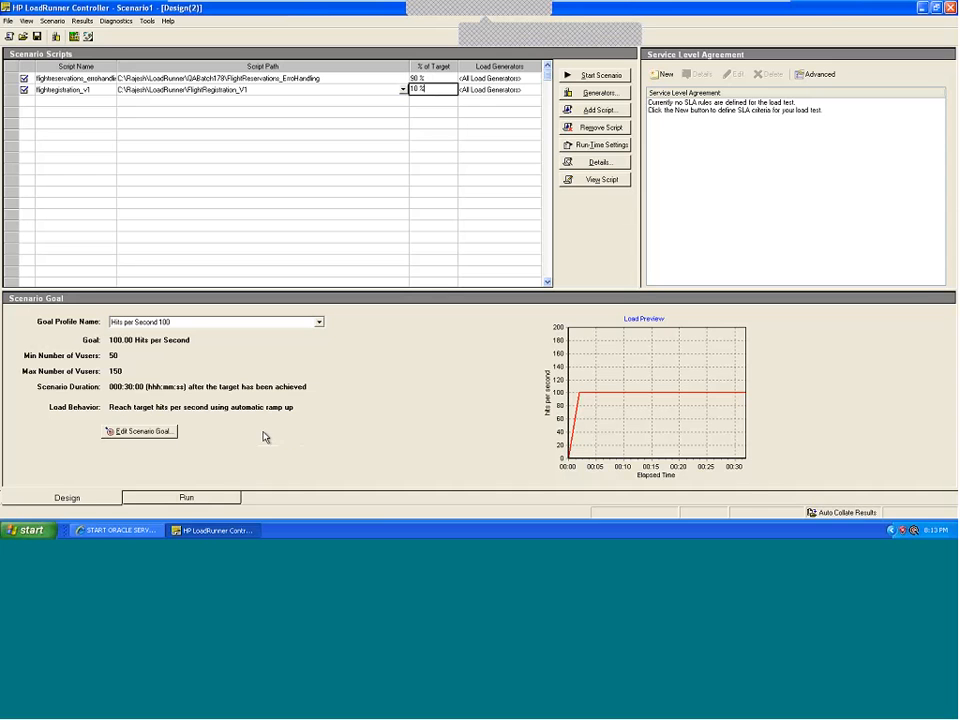
mouse_move(551, 8)
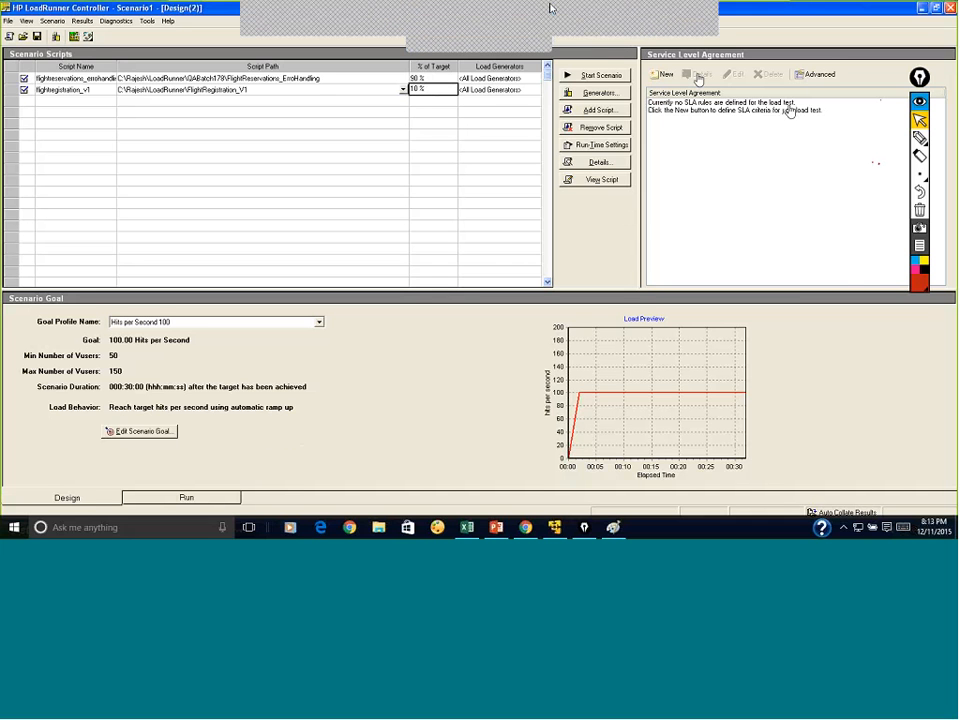
click(567, 30)
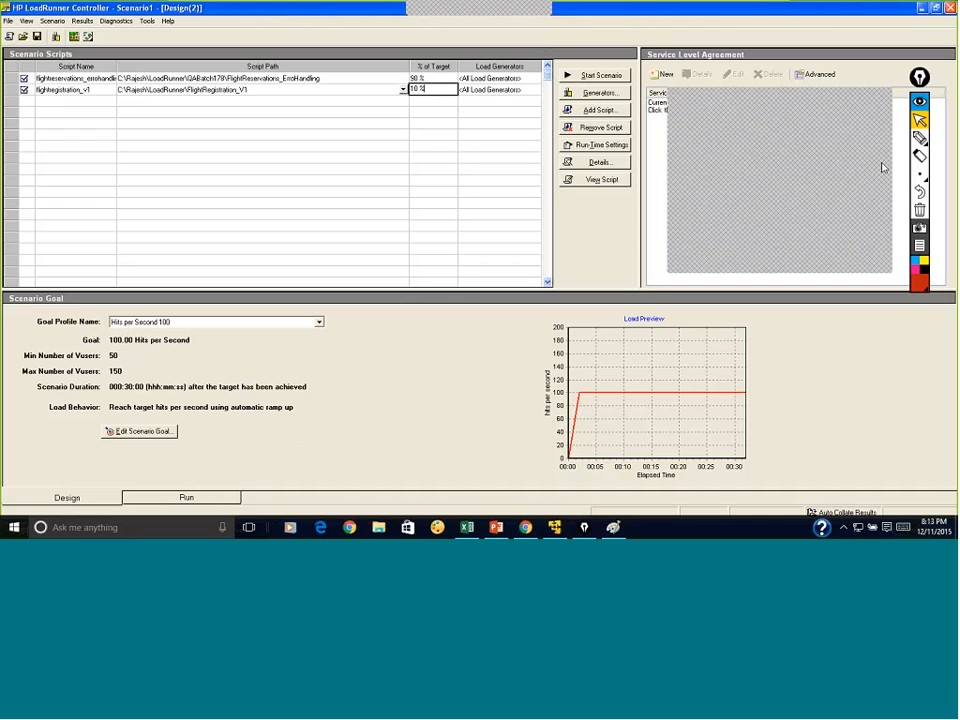
click(880, 101)
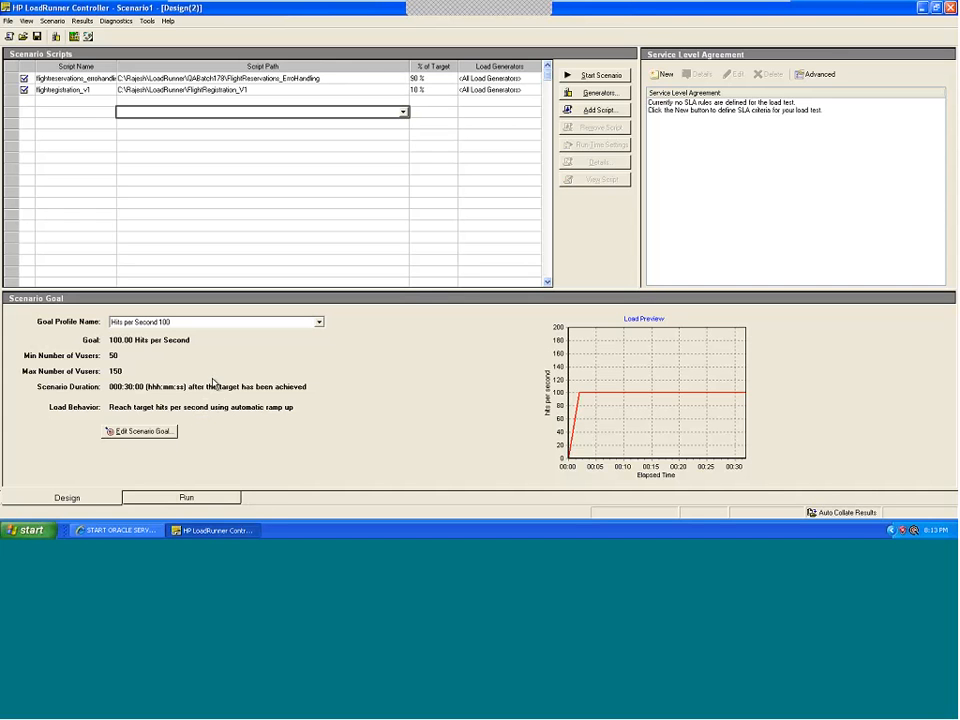
- Open the scenario goal for editing and create a new goal profile named QABatch178_TransactionPerSecond
click(319, 322)
click(319, 323)
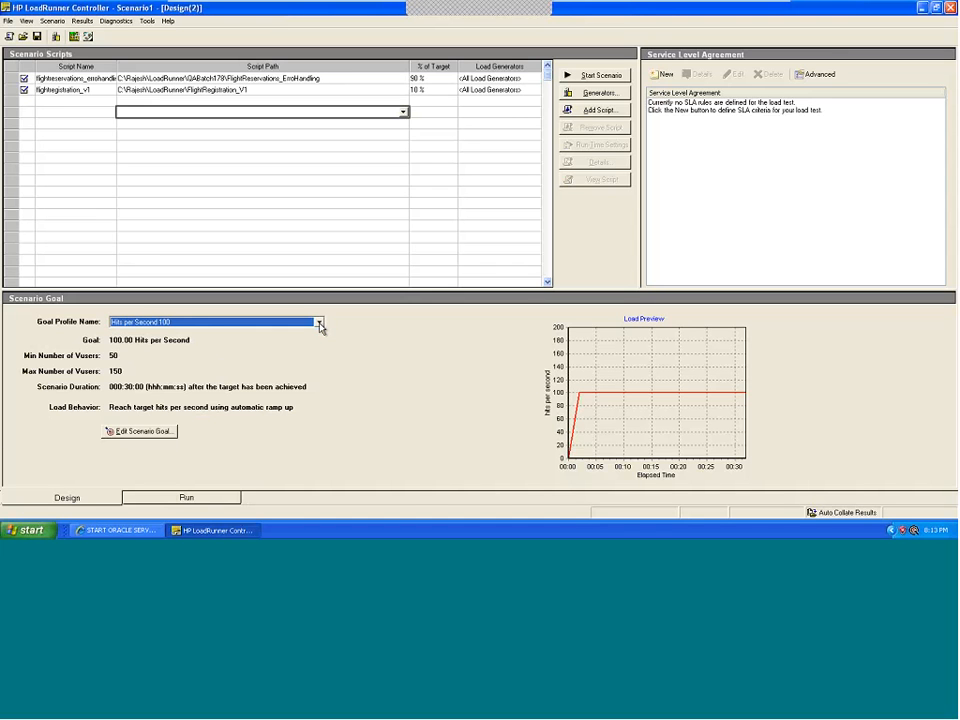
click(137, 433)
drag(460, 120, 558, 178)
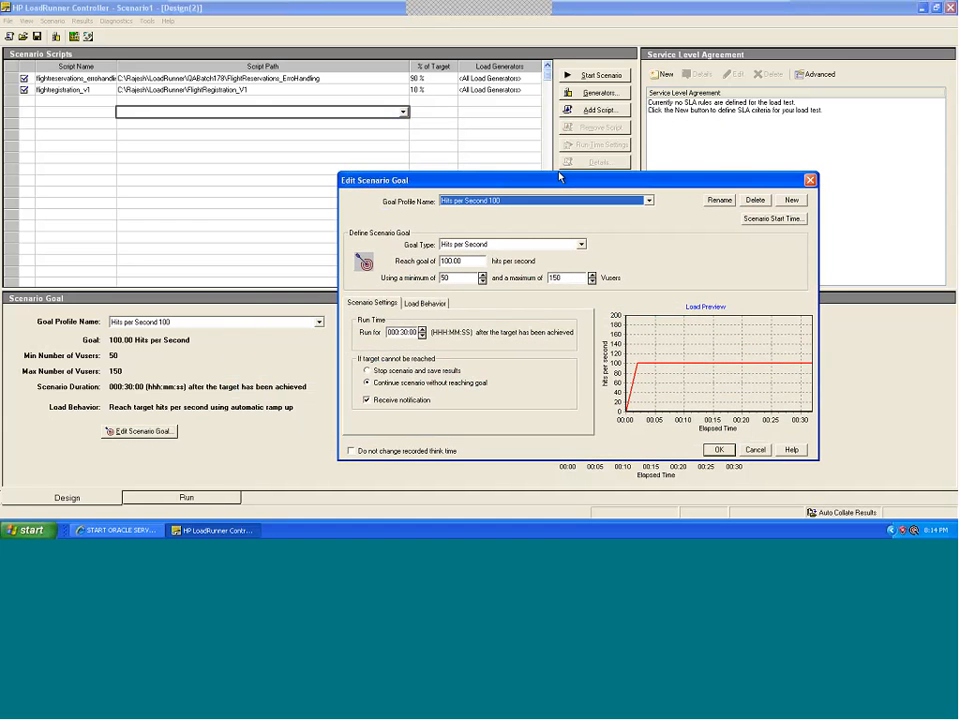
click(791, 201)
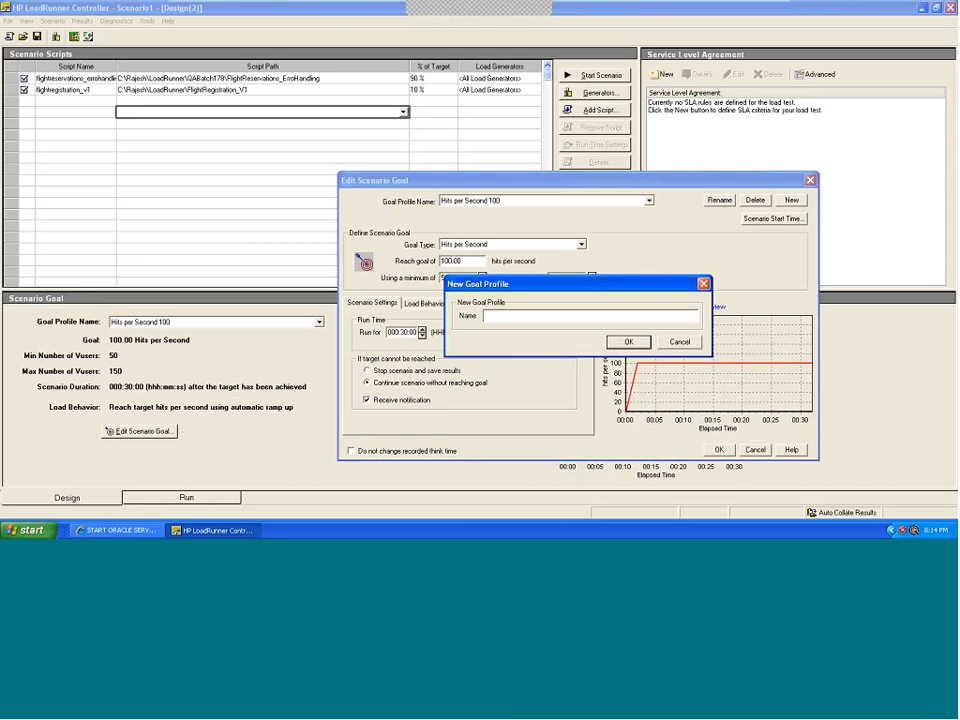
text(GAB)
text(atch1)
text(78)
text(_)
text(Trans)
text(action)
text(Pe)
text(r)
text(Sec)
text(ond)
click(629, 342)
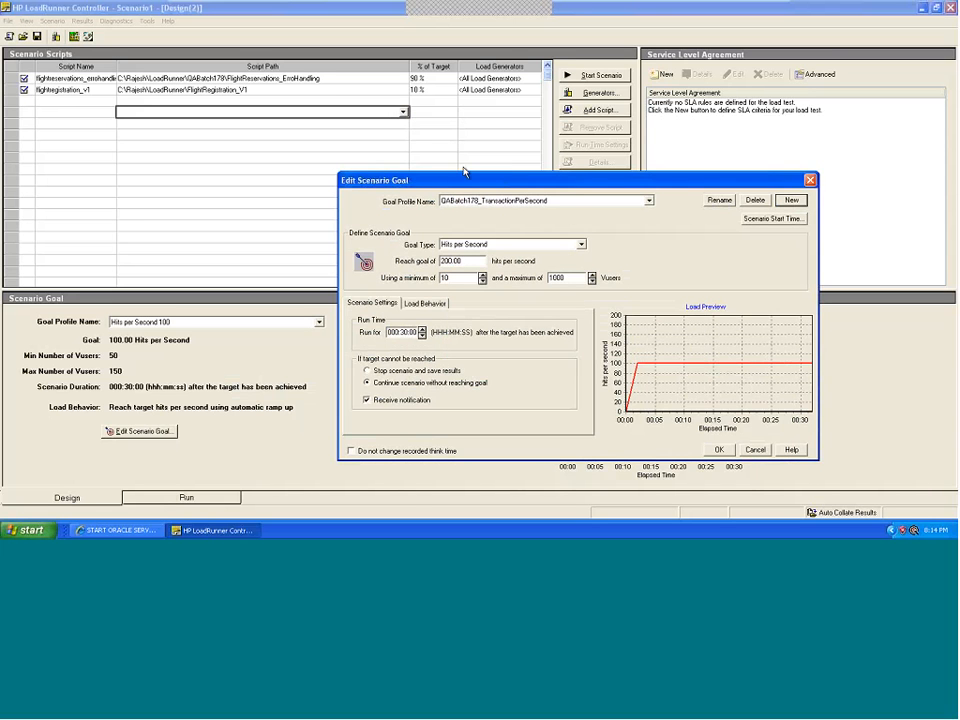
- With the pen, underline Goal Profile Name, circle Define Scenario Goal and draw an arrow pointing at the Goal Type field
drag(445, 180, 411, 123)
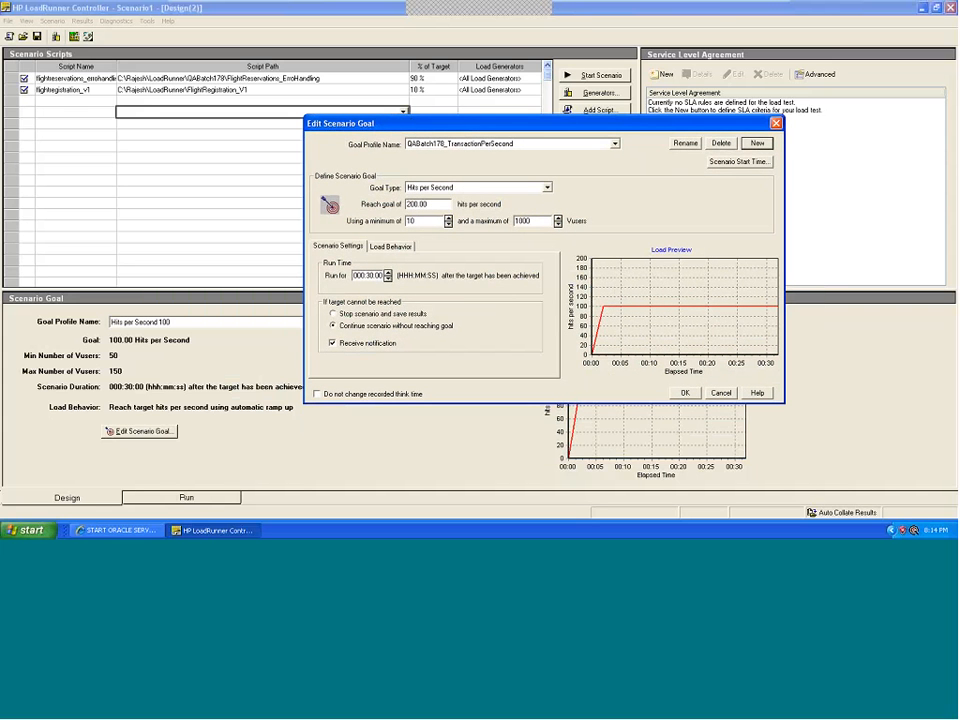
click(555, 28)
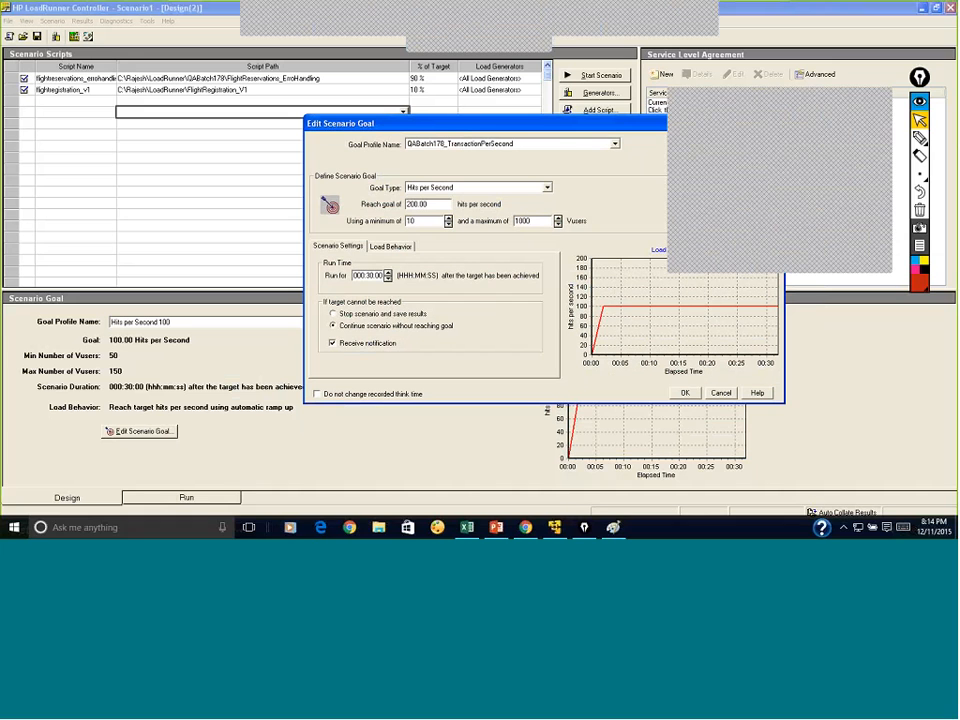
click(920, 137)
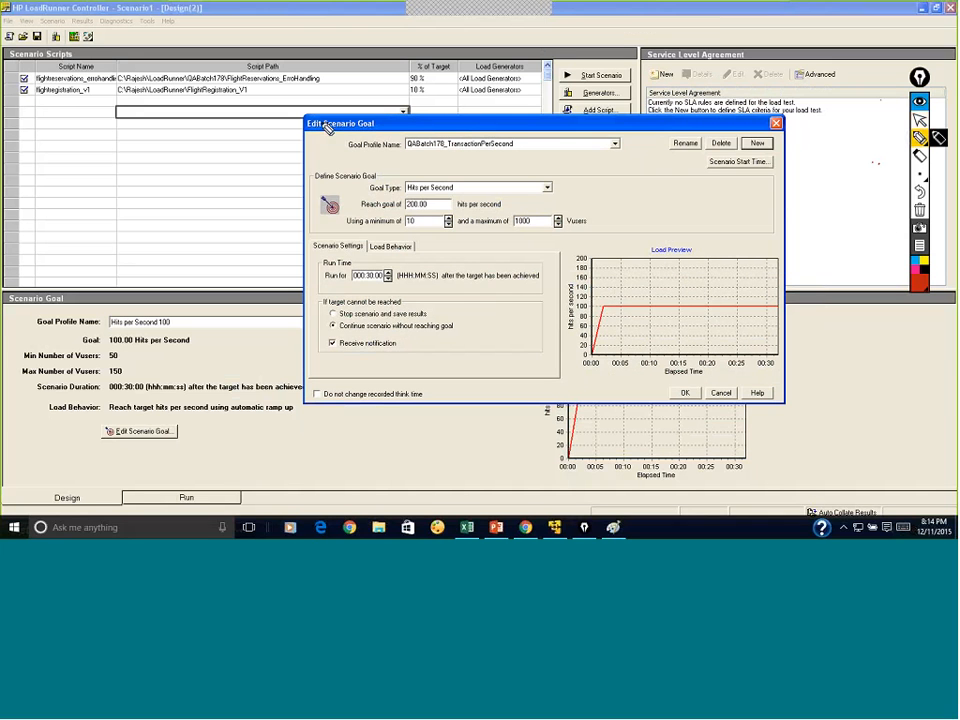
drag(333, 152, 398, 143)
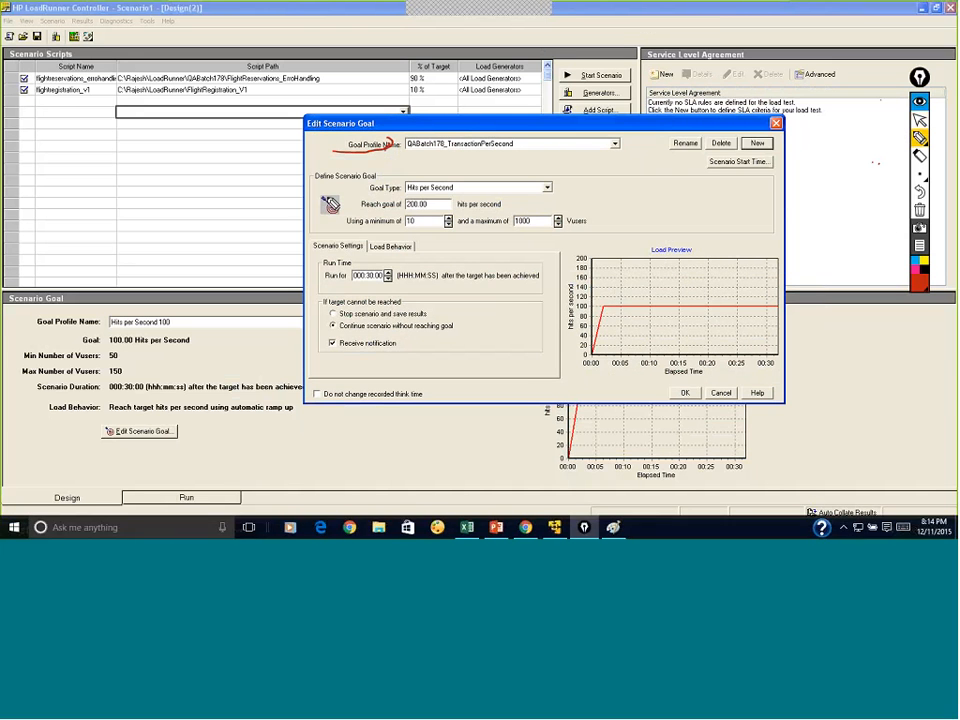
mouse_move(320, 169)
mouse_down()
mouse_move(384, 177)
mouse_move(326, 166)
mouse_up()
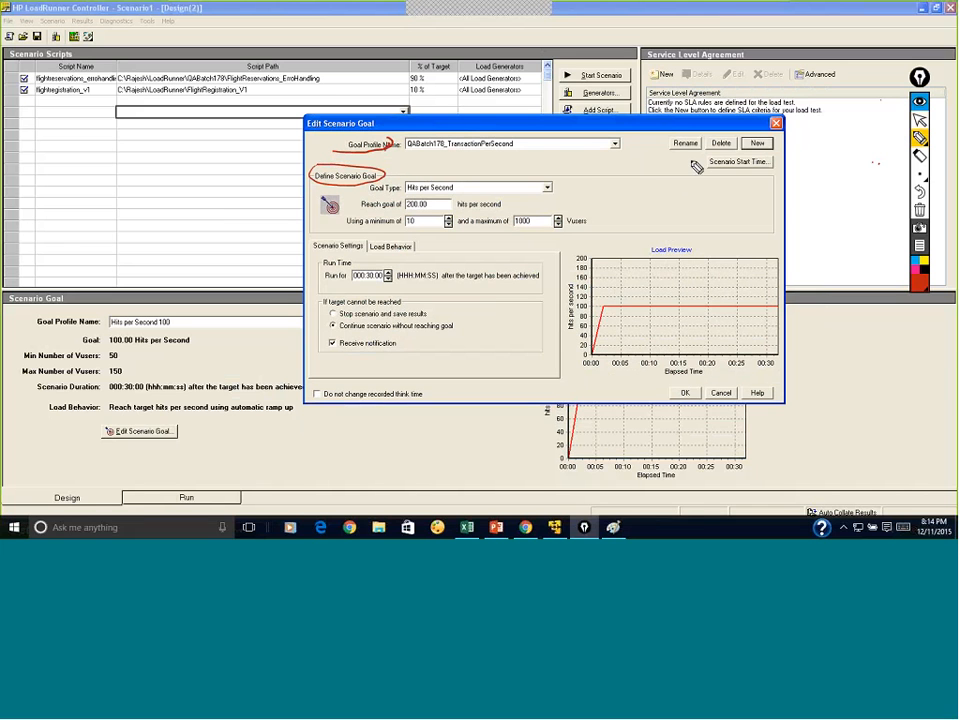
drag(580, 184, 553, 184)
drag(561, 179, 553, 184)
drag(553, 184, 561, 189)
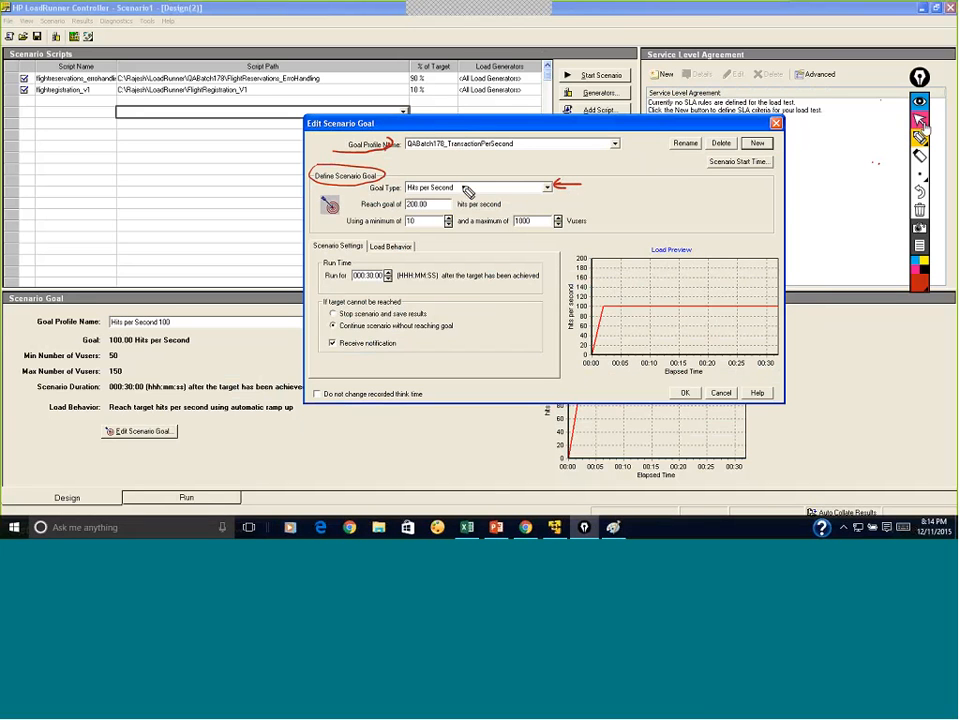
- Try Transaction Response Time as the profile's goal type and close the scenario goal settings without saving
click(548, 188)
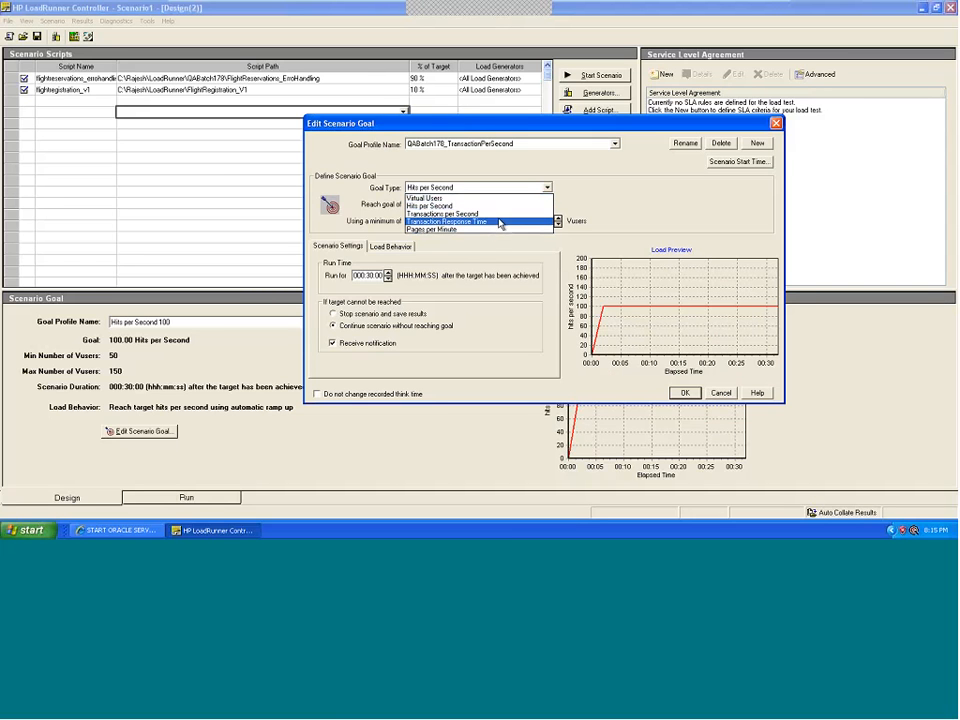
click(498, 222)
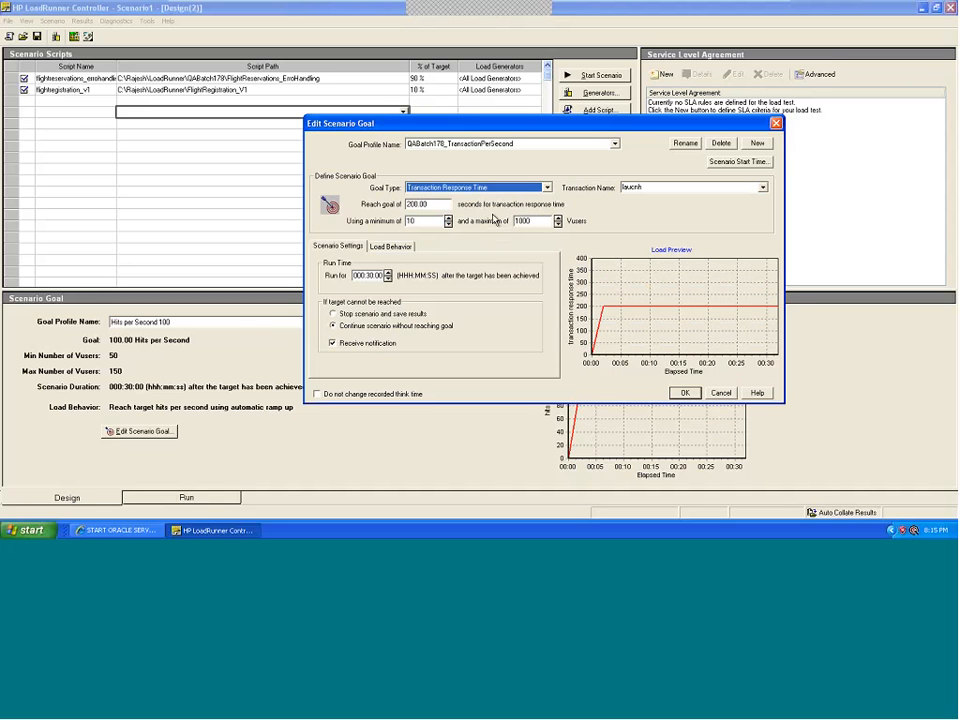
click(547, 188)
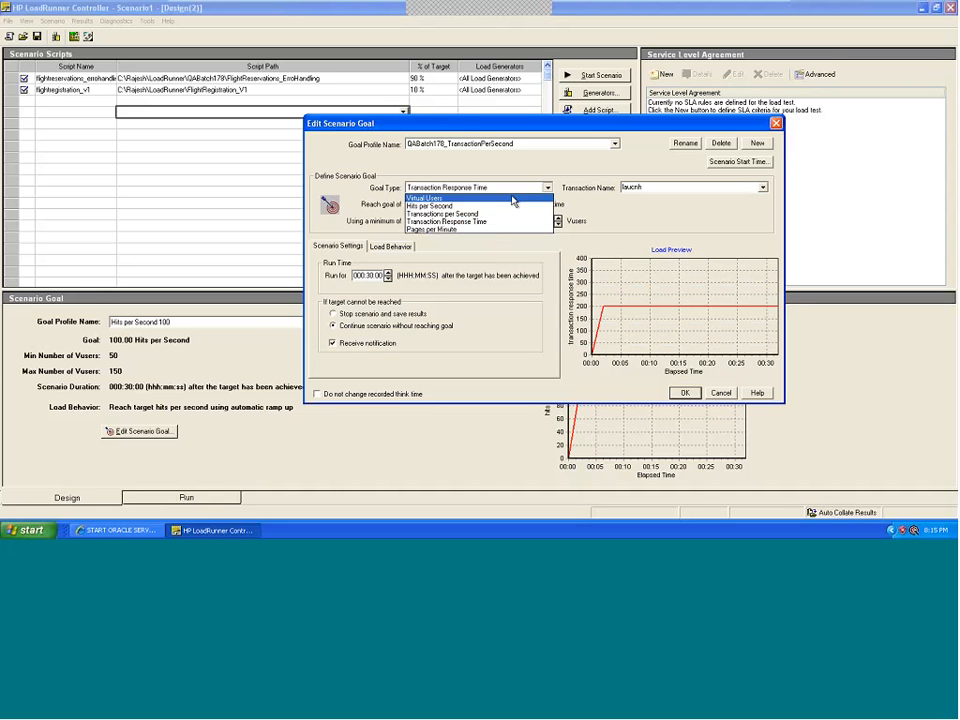
click(495, 222)
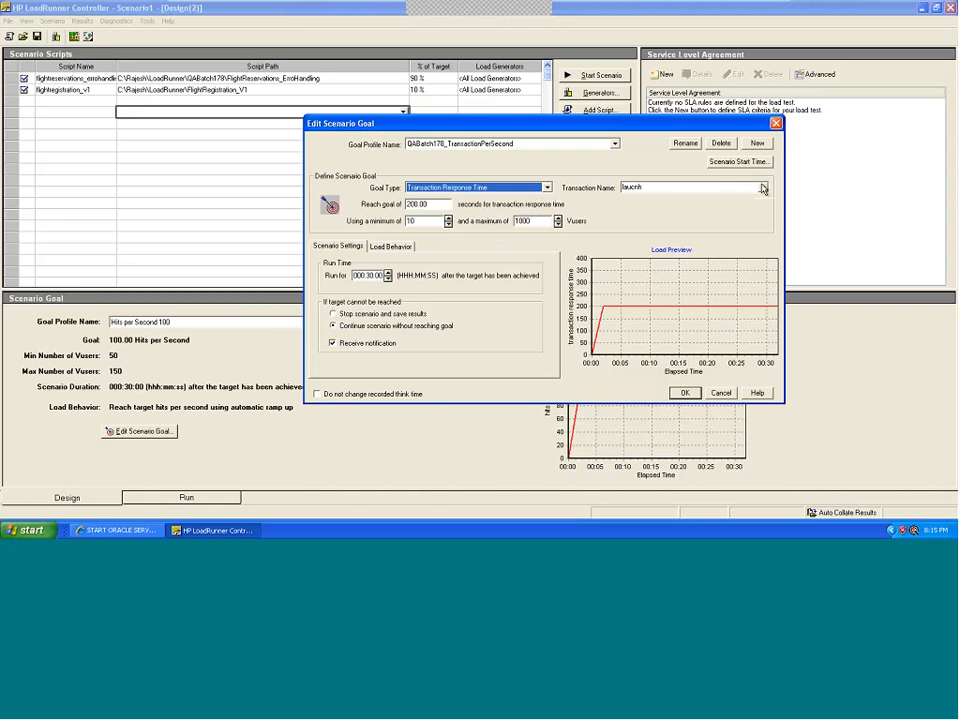
click(777, 123)
- Reopen the scenario goal for editing and create a new goal profile named QABatch178_TransactionResponseTimePerSecond
click(157, 431)
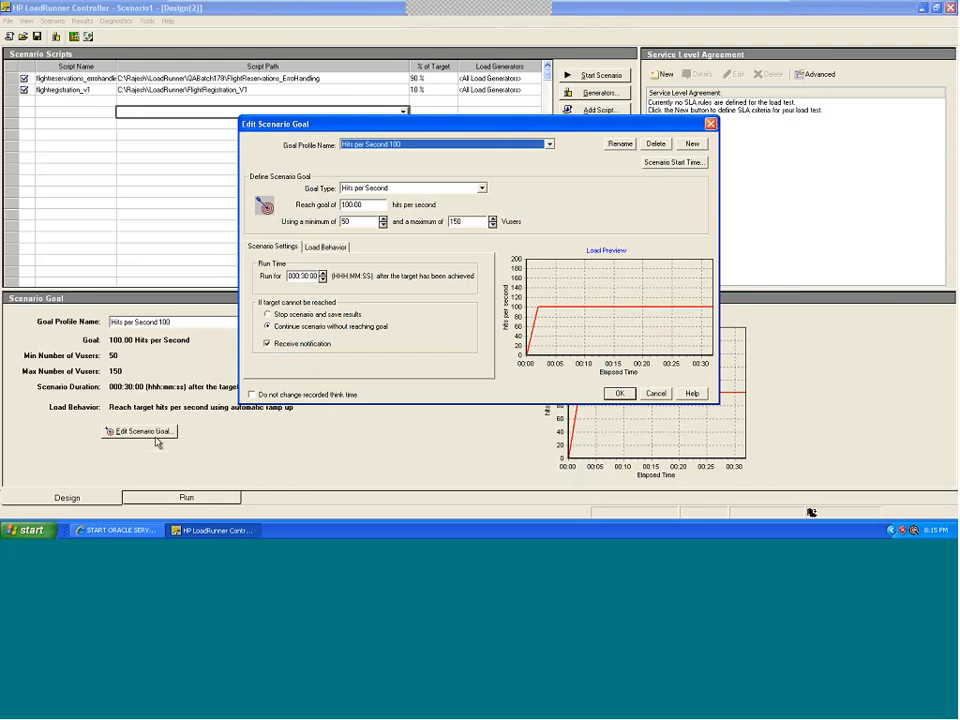
click(549, 144)
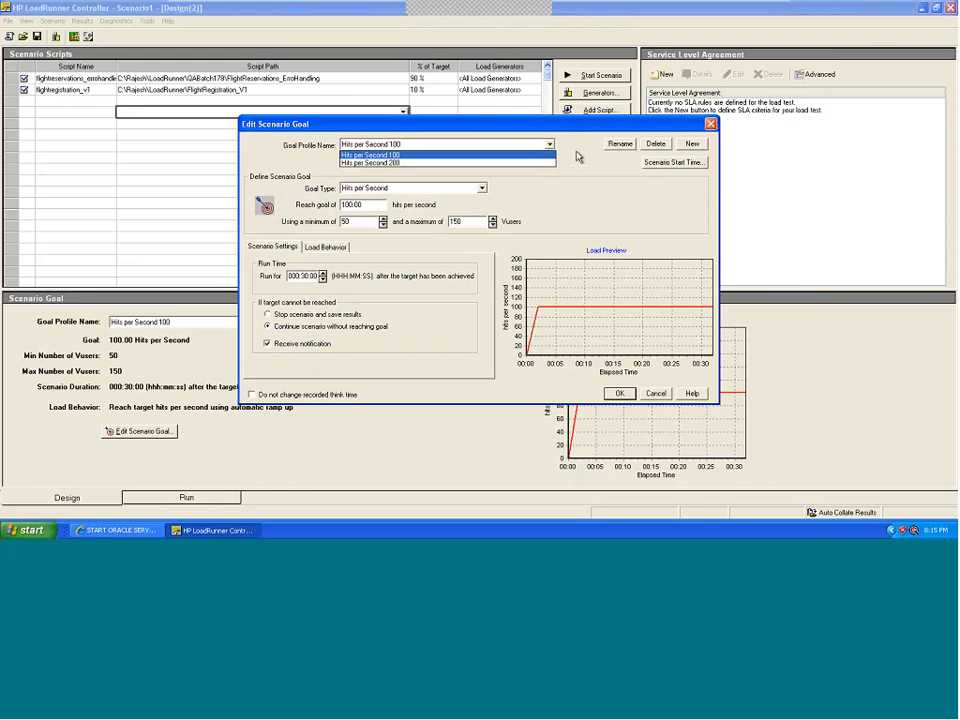
click(577, 156)
click(692, 144)
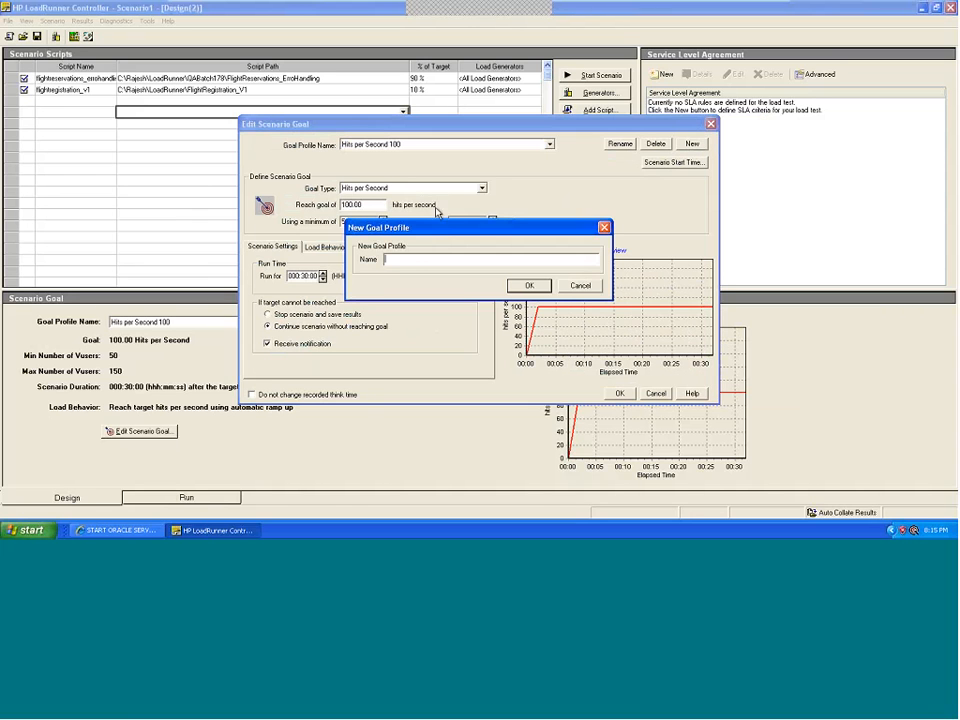
text(G)
text(ABa)
text(tch)
text(1)
text(78_)
text(Transactio)
text(nRespo)
text(nseT)
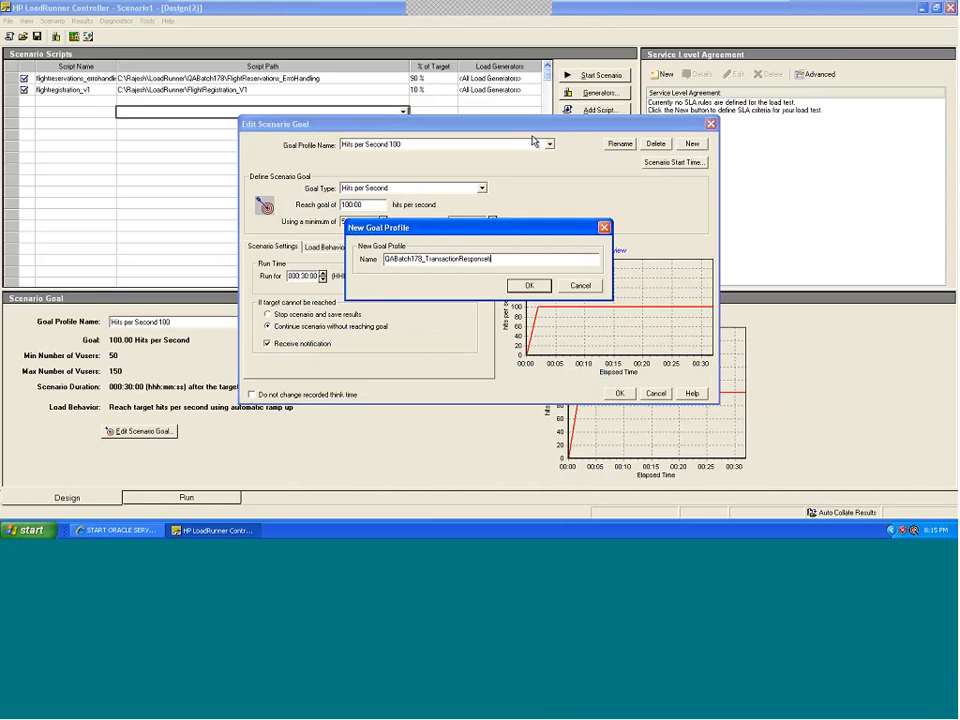
text(ime)
key(BackSpace)
key(BackSpace)
key(BackSpace)
key(BackSpace)
text(TimePerSceond)
click(521, 288)
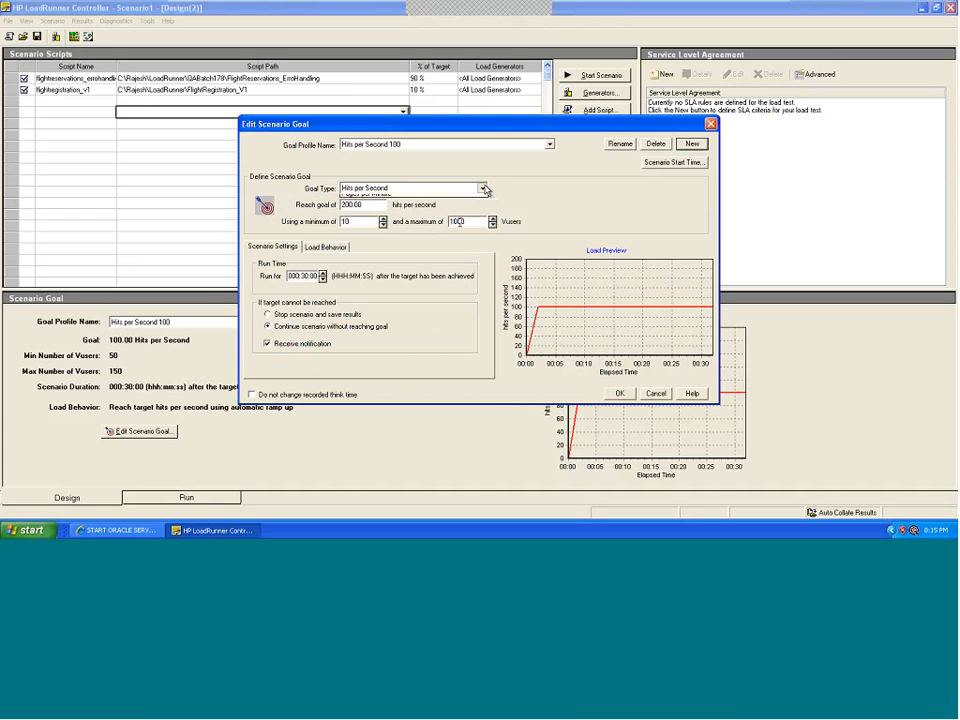
- Try the Virtual Users and Hits per Second goal types on the new goal profile
click(481, 188)
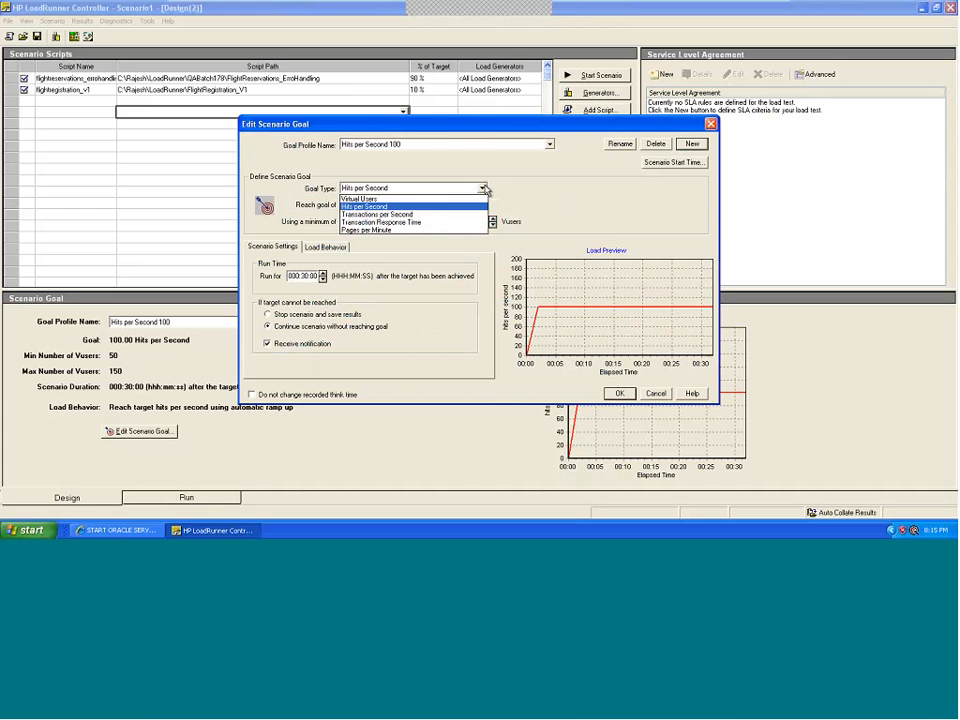
click(444, 199)
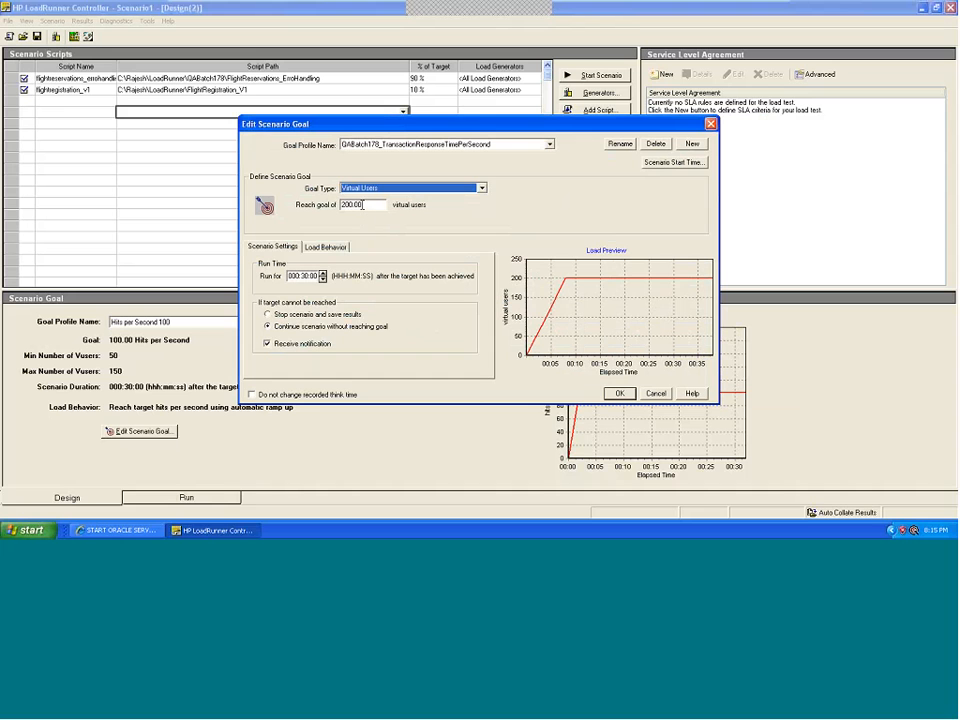
click(387, 190)
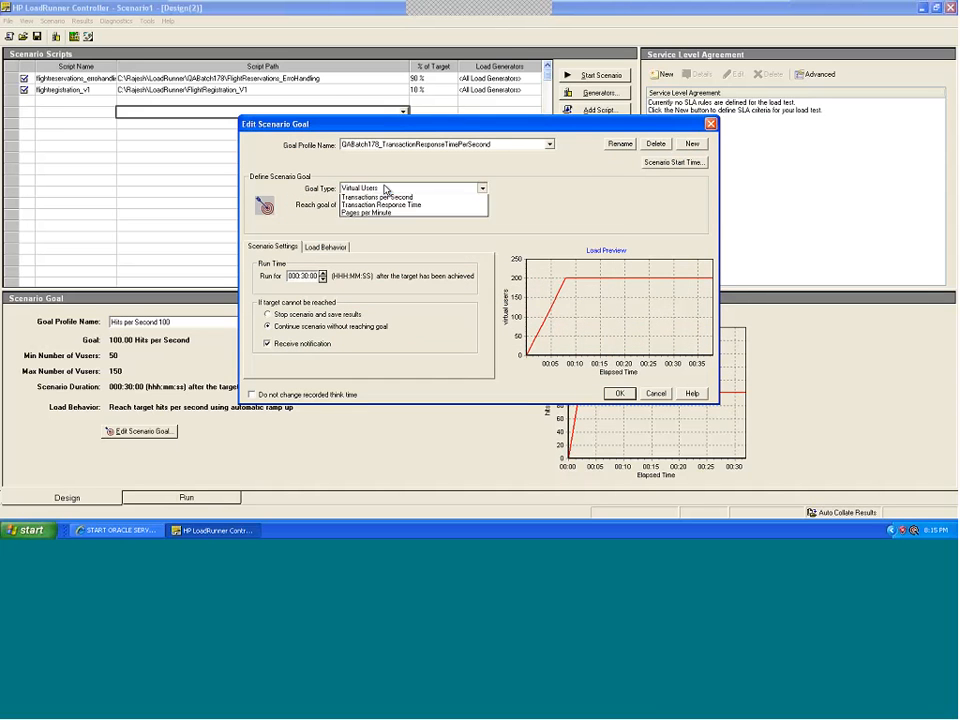
click(376, 206)
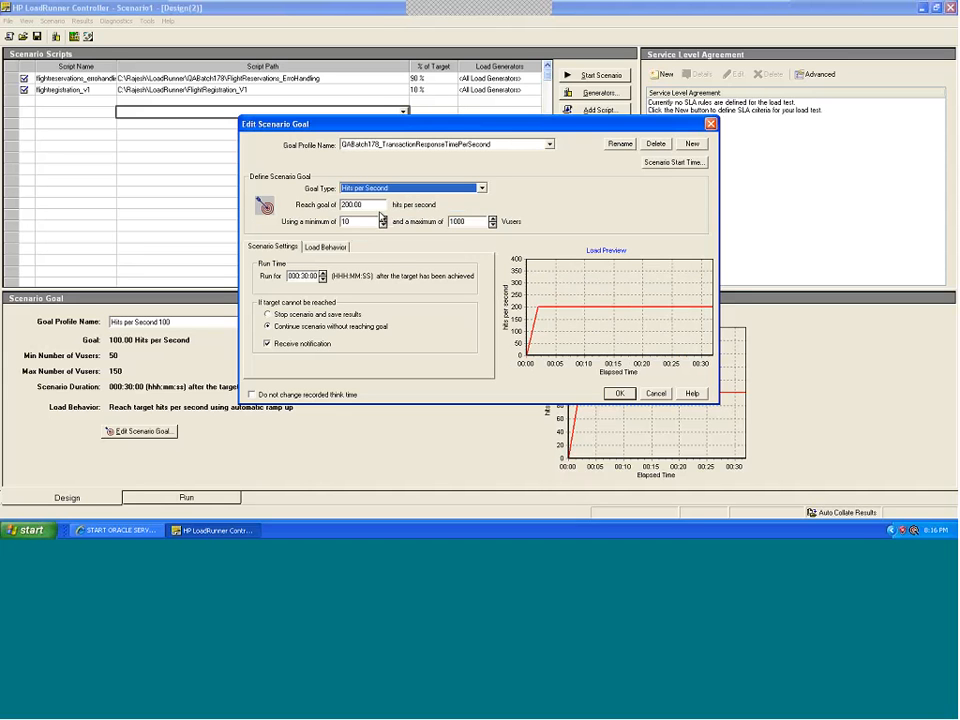
- Try the Transactions per Second goal type with a goal of 50 transactions per second
click(480, 189)
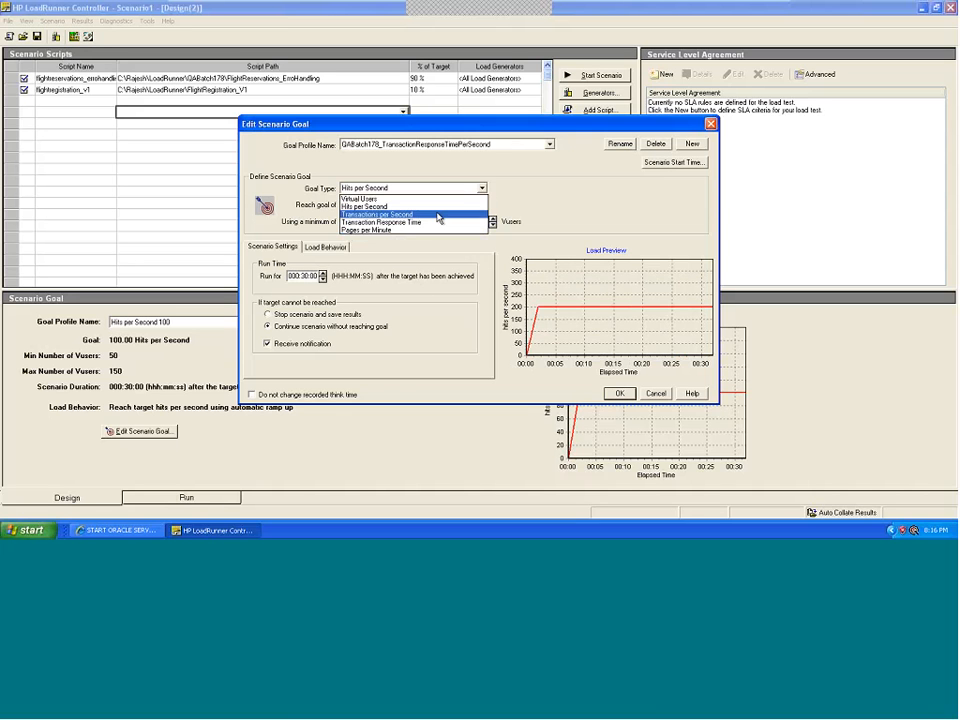
click(437, 214)
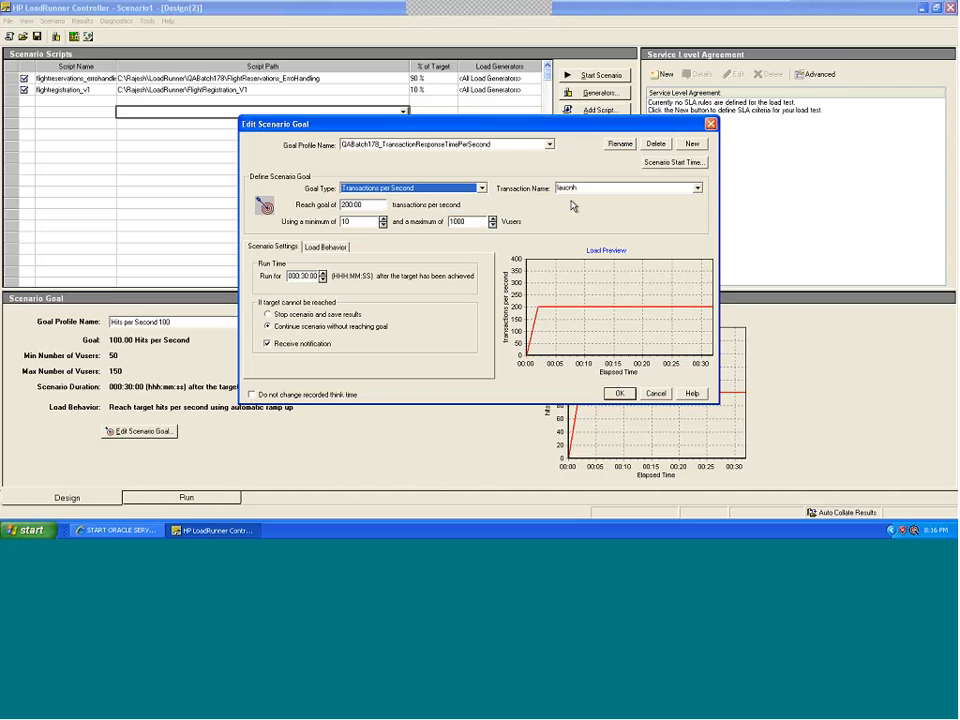
double_click(366, 206)
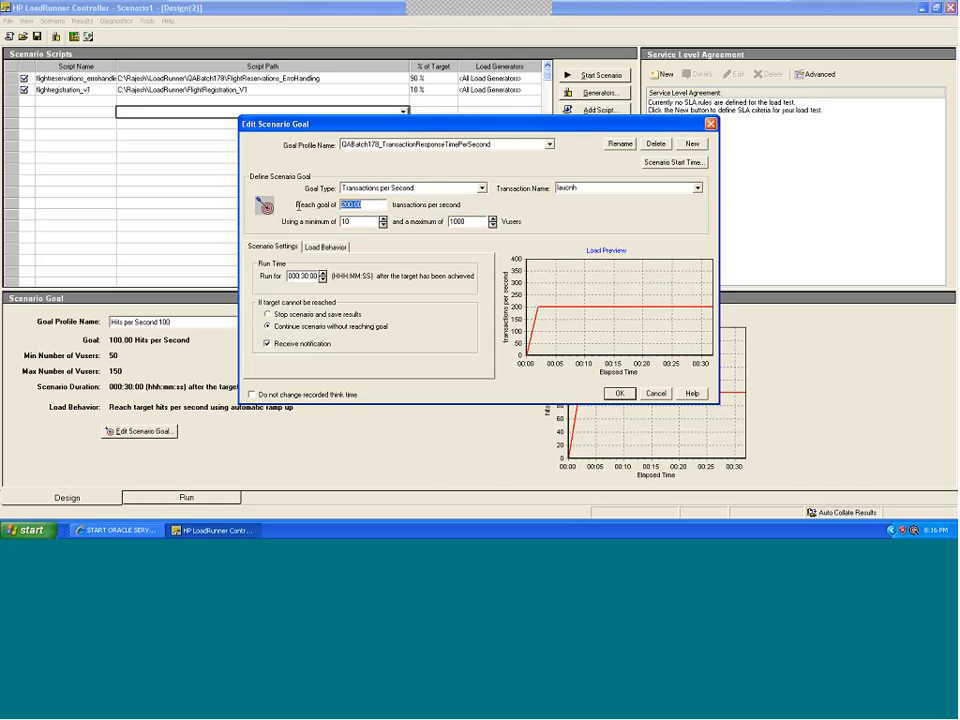
text(50)
- Choose TC05_FR_InsertOrder_SecurePurchase as the transaction that the scenario goal applies to
click(697, 189)
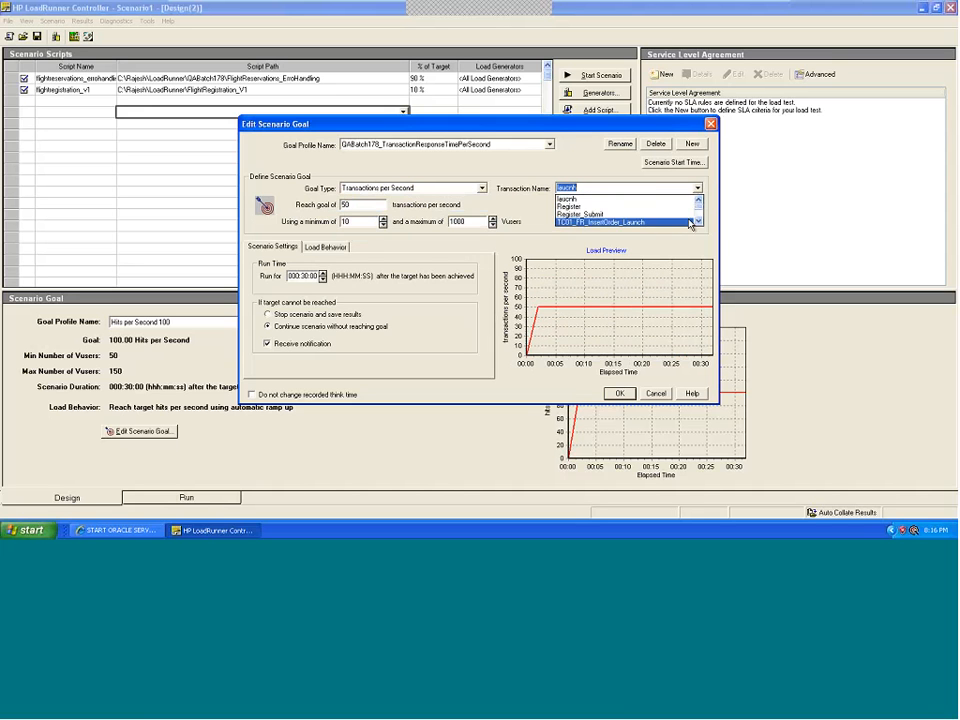
click(700, 222)
click(700, 222)
click(700, 222)
click(700, 222)
click(700, 223)
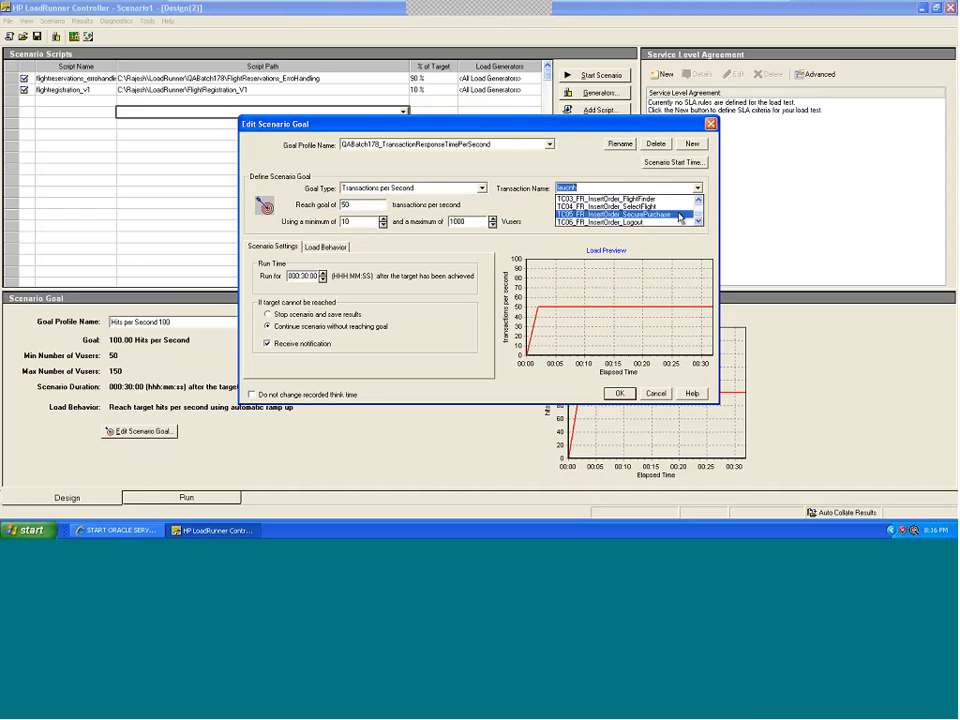
click(680, 215)
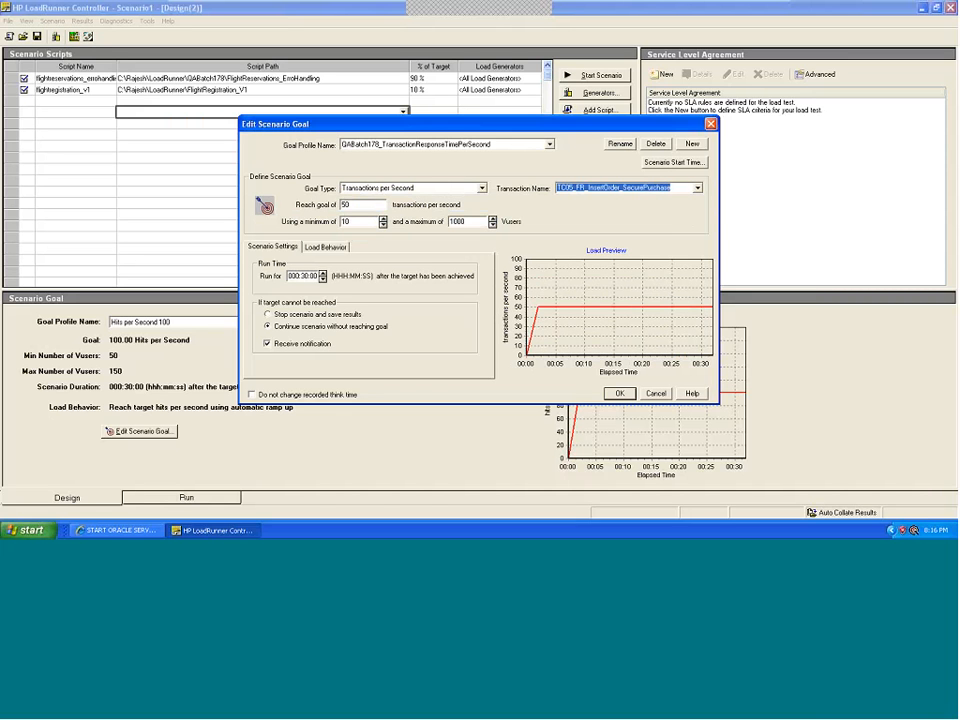
- Change the goal type to Transaction Response Time and set the goal to 1 second
click(481, 188)
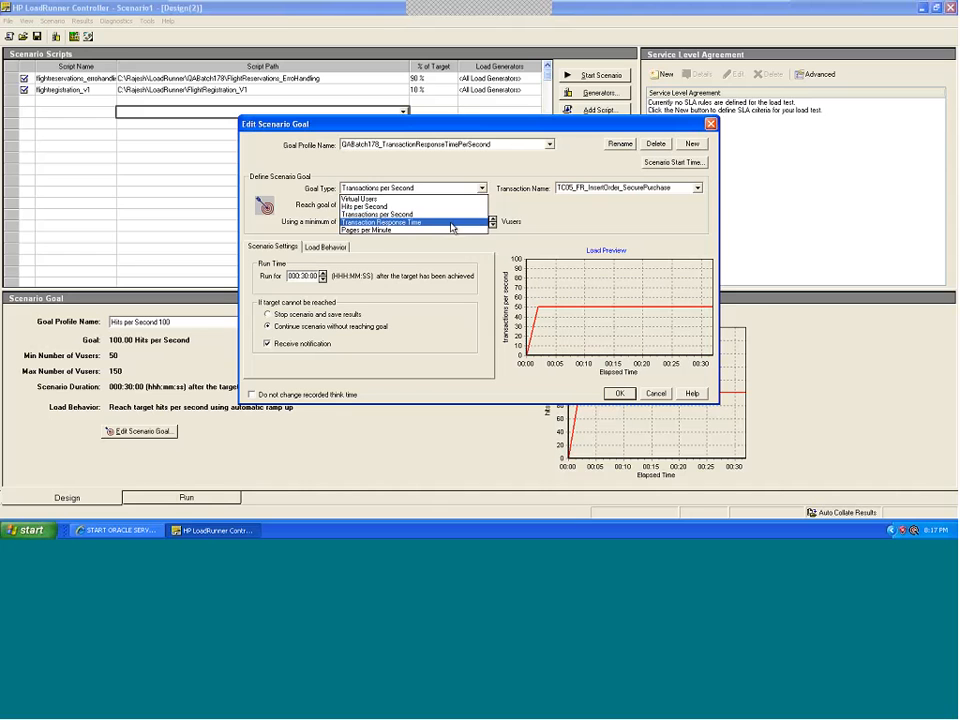
click(451, 224)
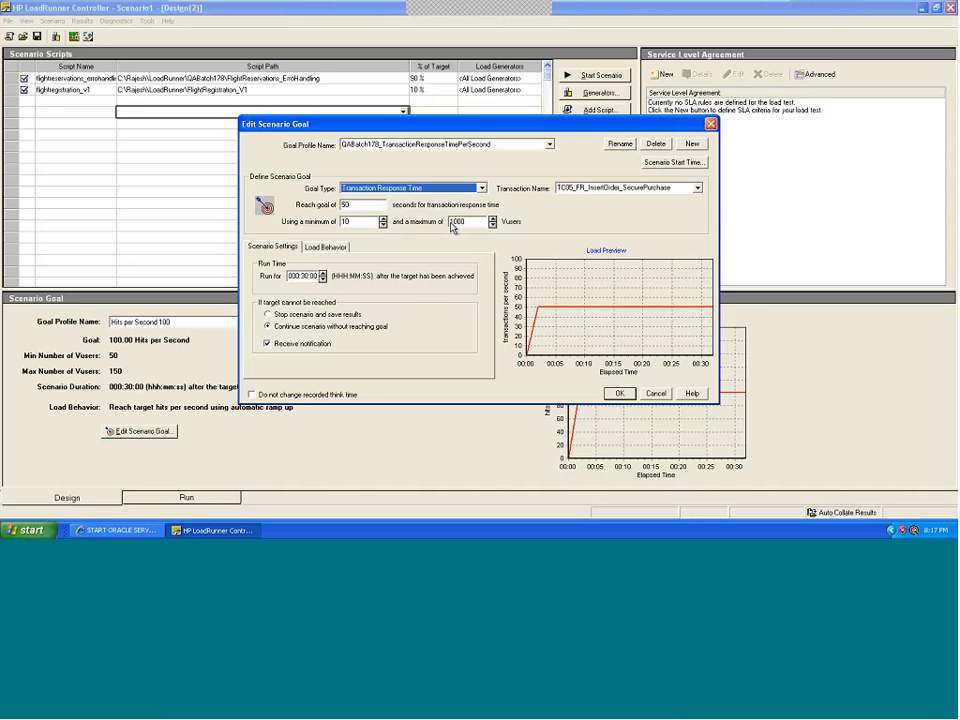
click(660, 188)
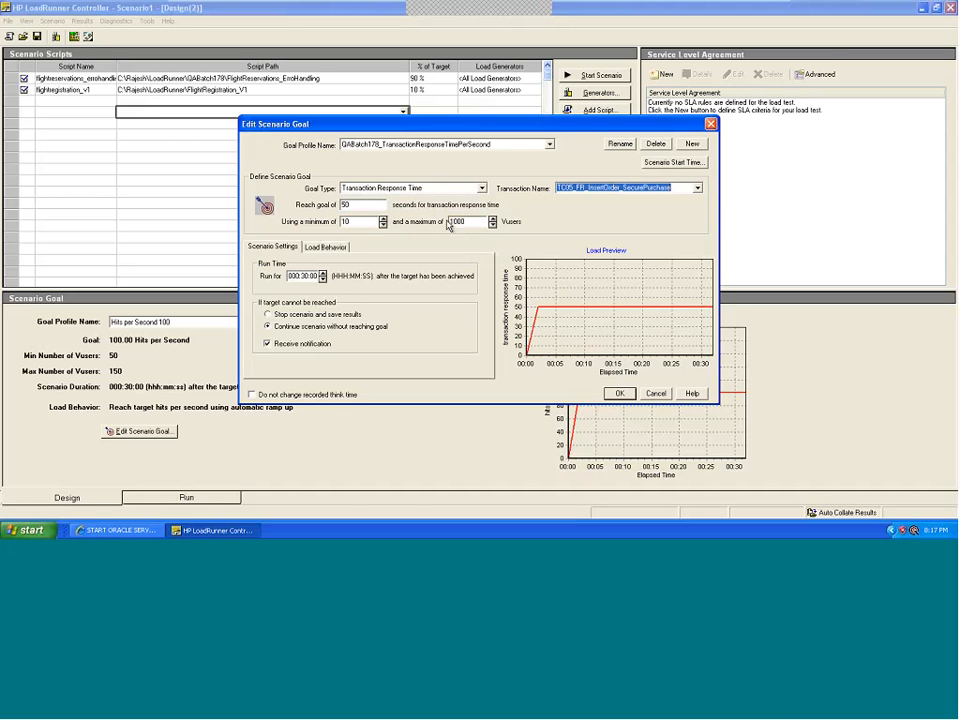
drag(470, 221, 440, 222)
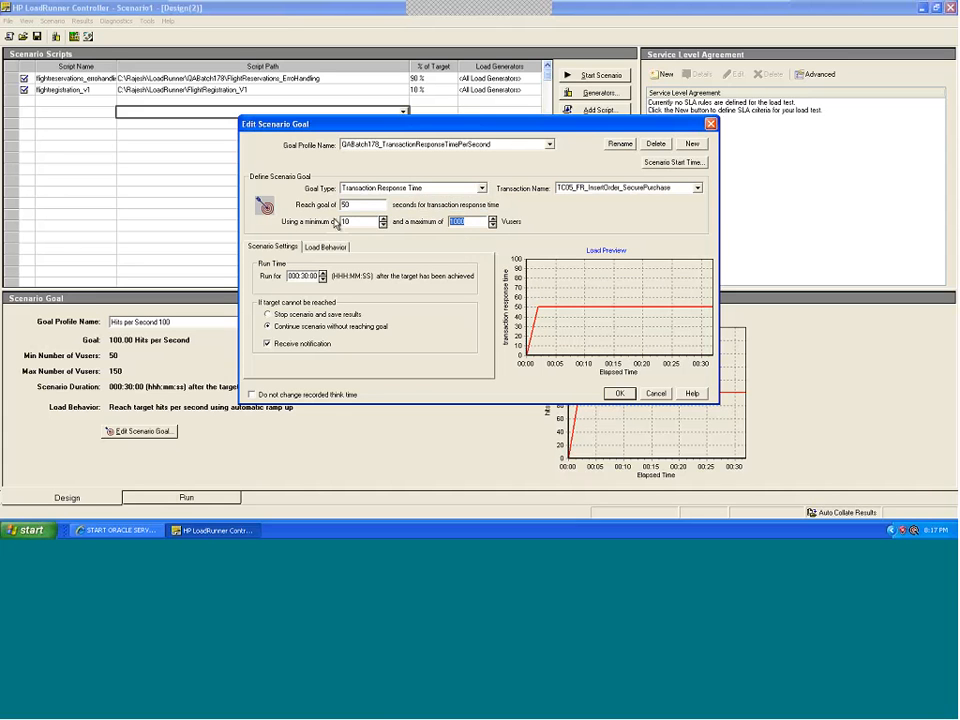
drag(362, 205, 309, 211)
text(1)
- Review the minimum and maximum Vusers, the run time and the option for continuing the scenario without reaching the goal
drag(362, 222, 333, 222)
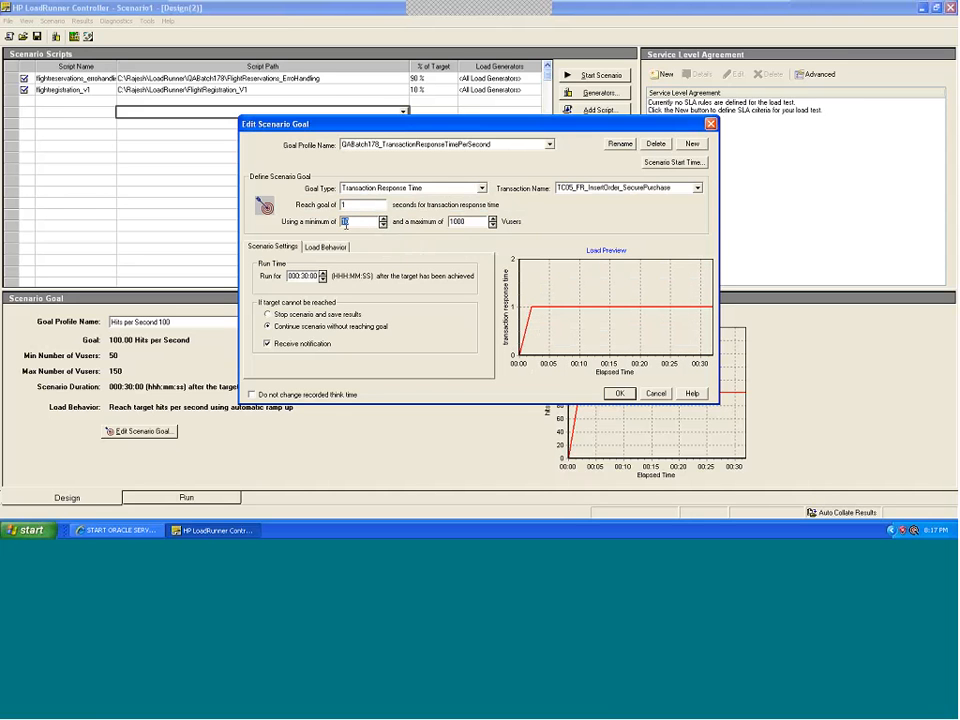
double_click(470, 222)
drag(301, 275, 314, 275)
click(330, 328)
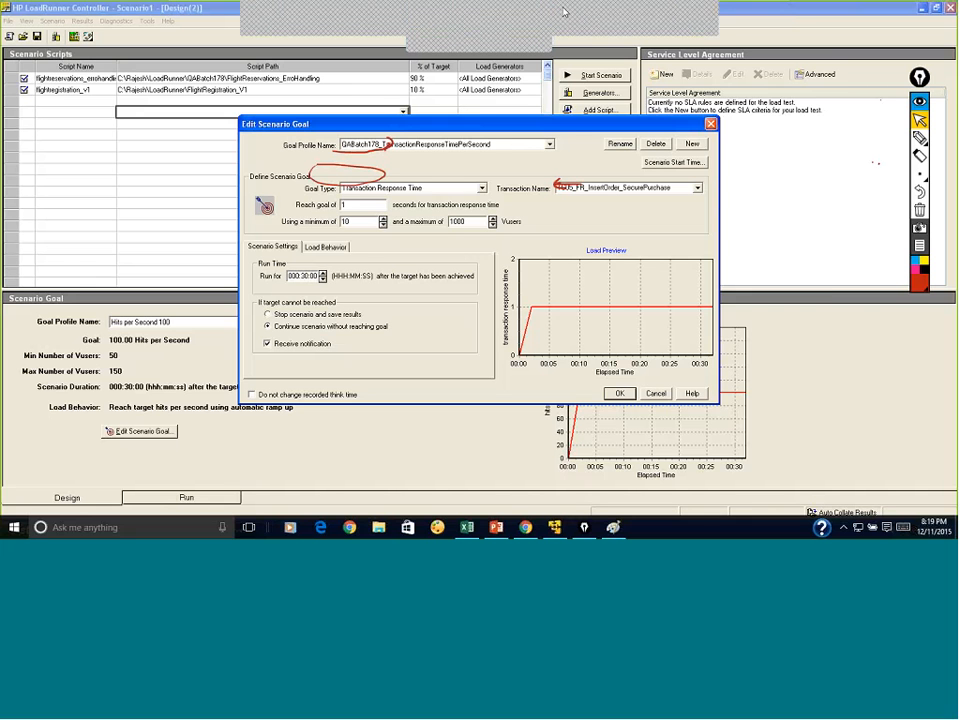
click(565, 12)
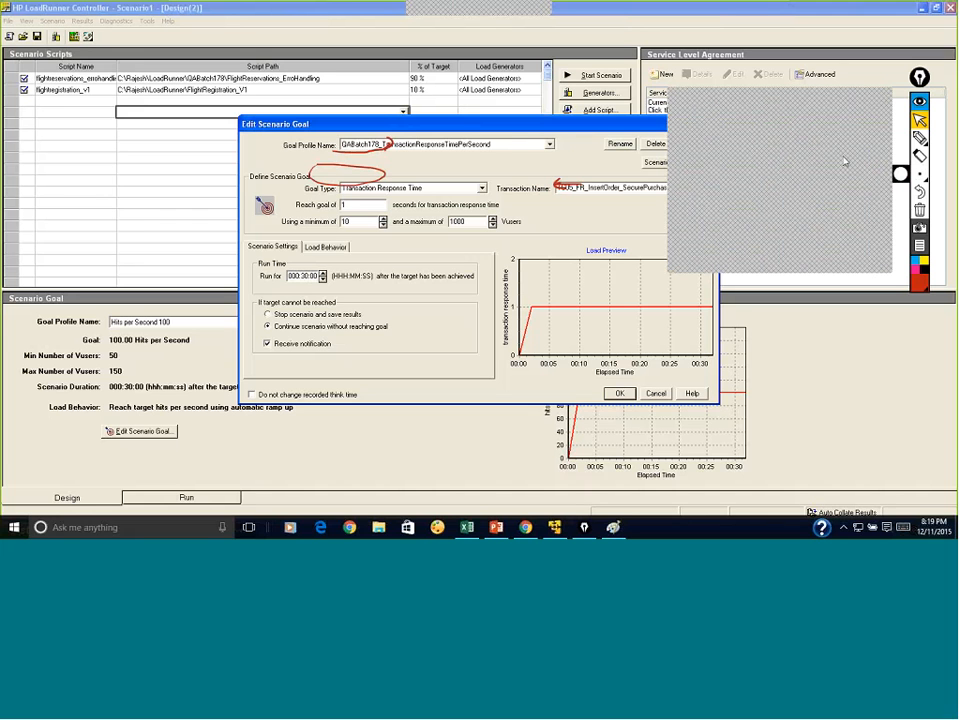
drag(510, 128, 496, 127)
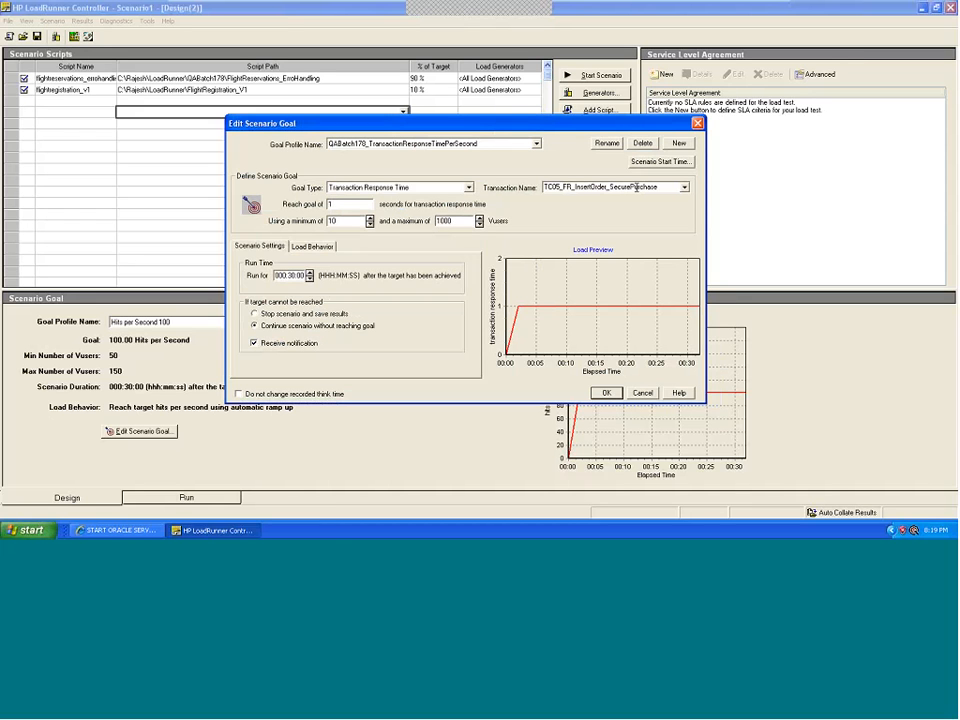
- Set the maximum to 50 Vusers and the response time goal to 0.5 seconds, and save the scenario goal
double_click(341, 204)
click(349, 204)
drag(349, 221, 317, 220)
drag(463, 221, 422, 230)
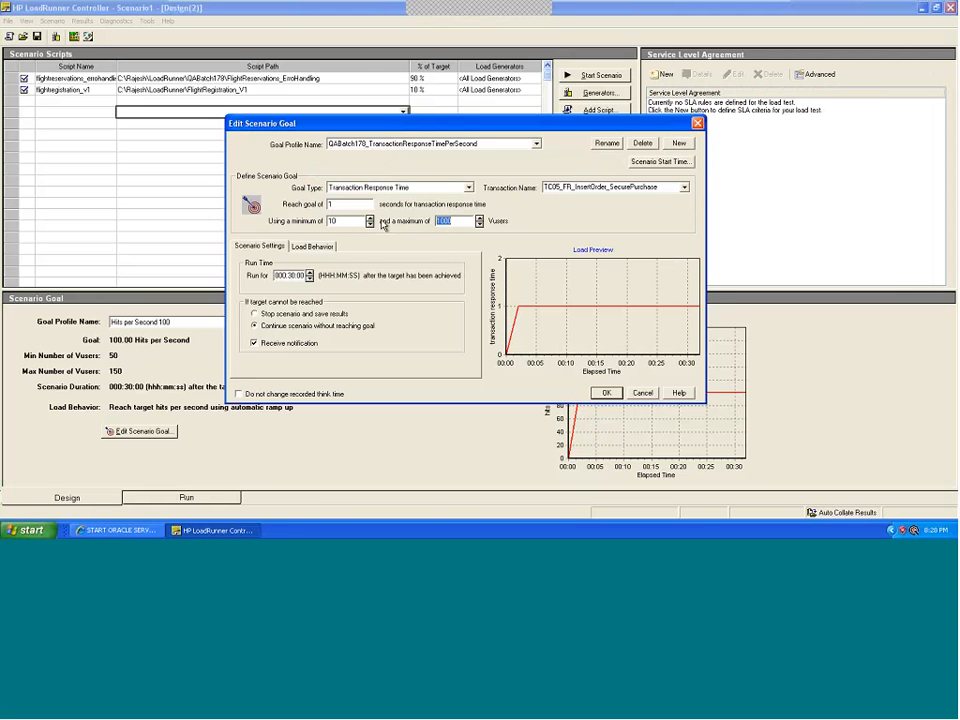
text(50)
text(0.5)
click(606, 392)
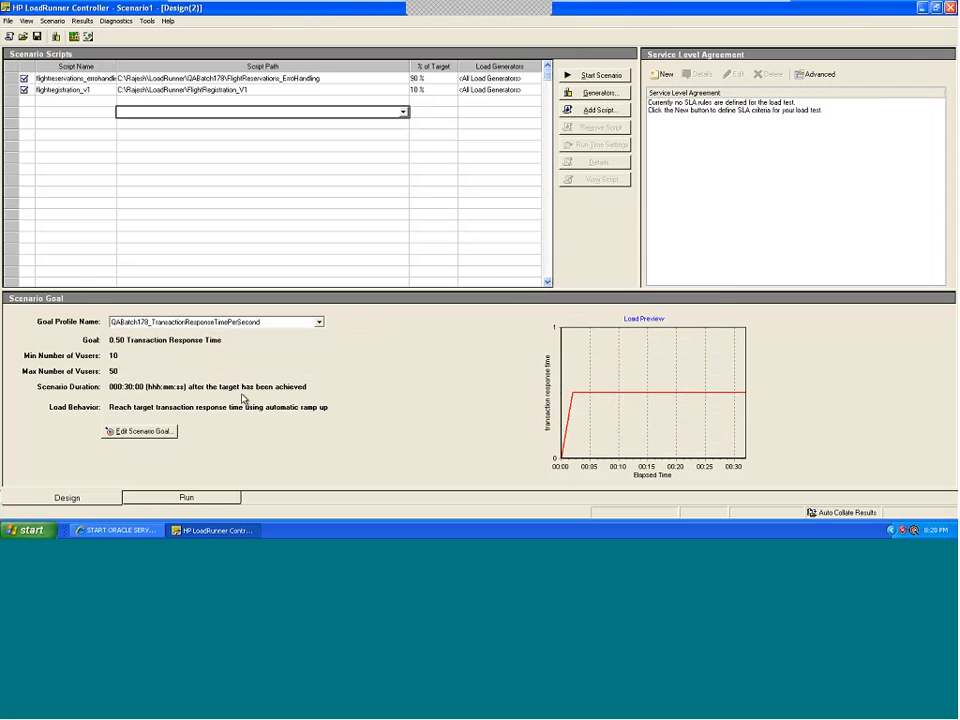
- Reopen the scenario goal, set the run time after reaching the target to 5 minutes, and save it
click(147, 433)
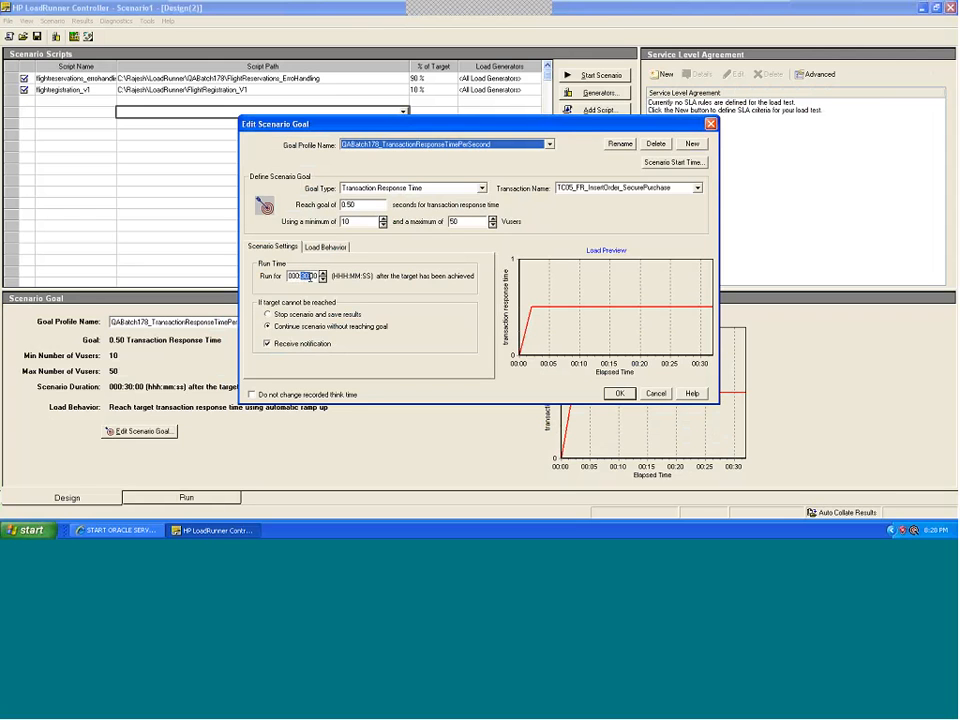
click(303, 276)
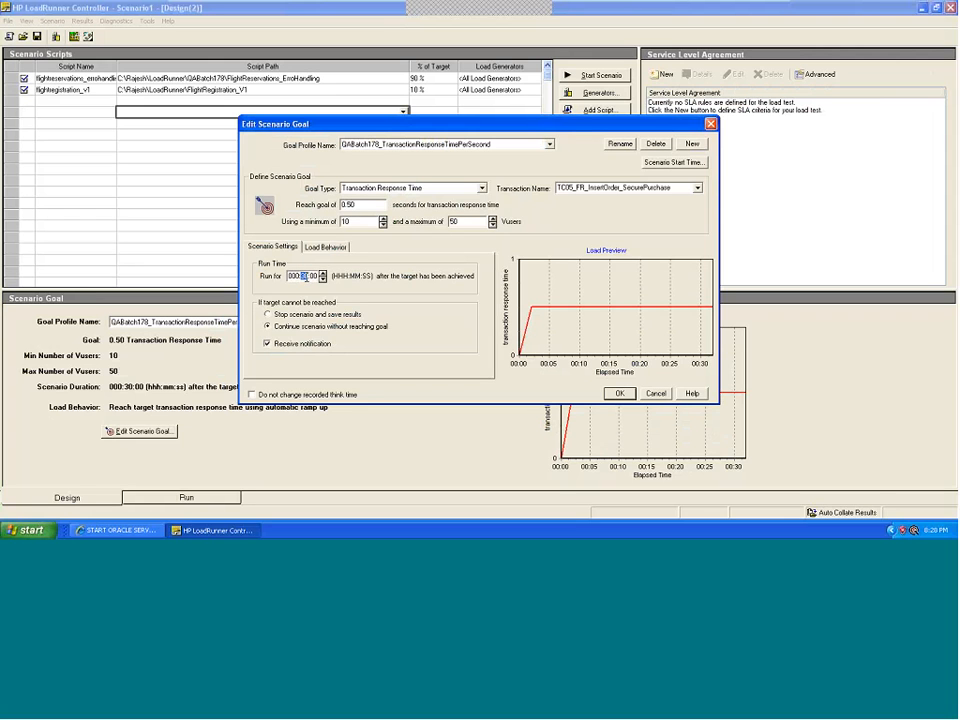
text(05)
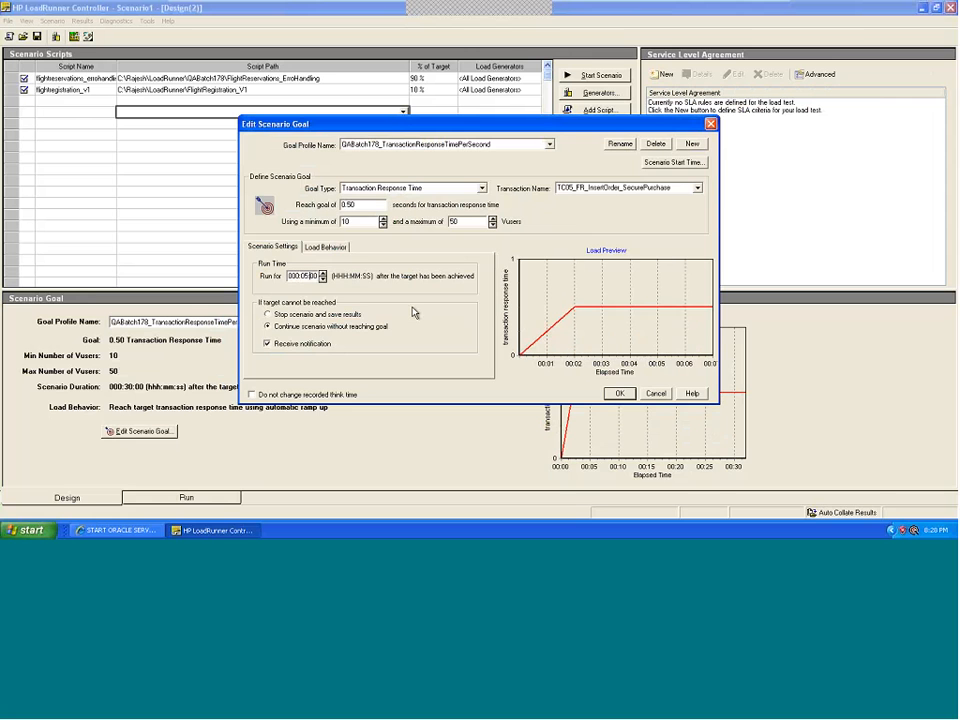
click(619, 394)
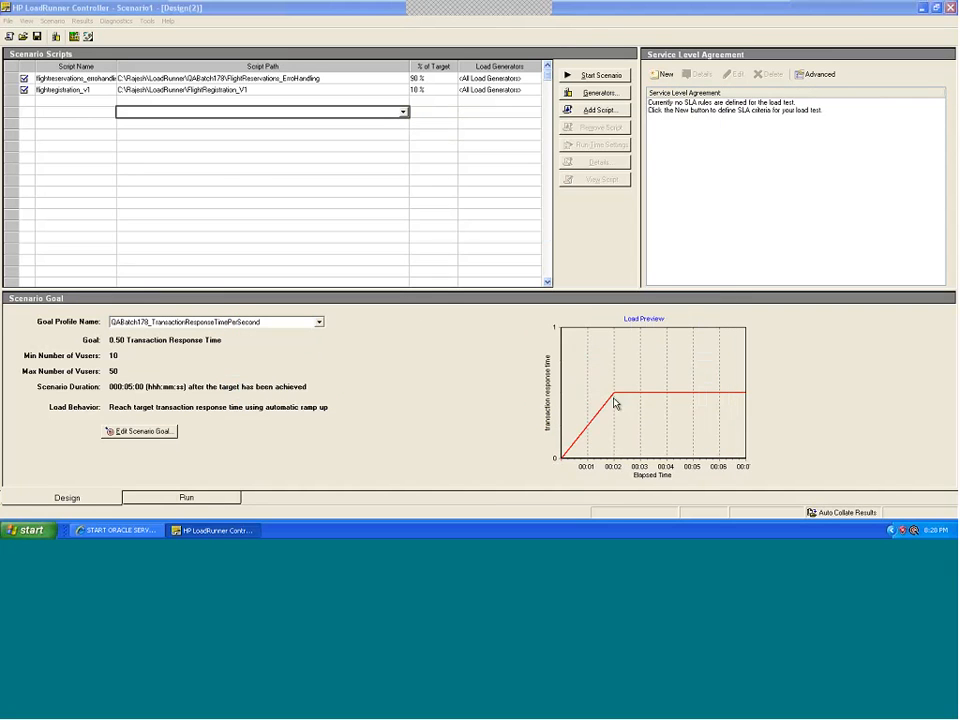
- Edit the scenario goal again and restore the run time after reaching the target to 30 minutes
click(142, 433)
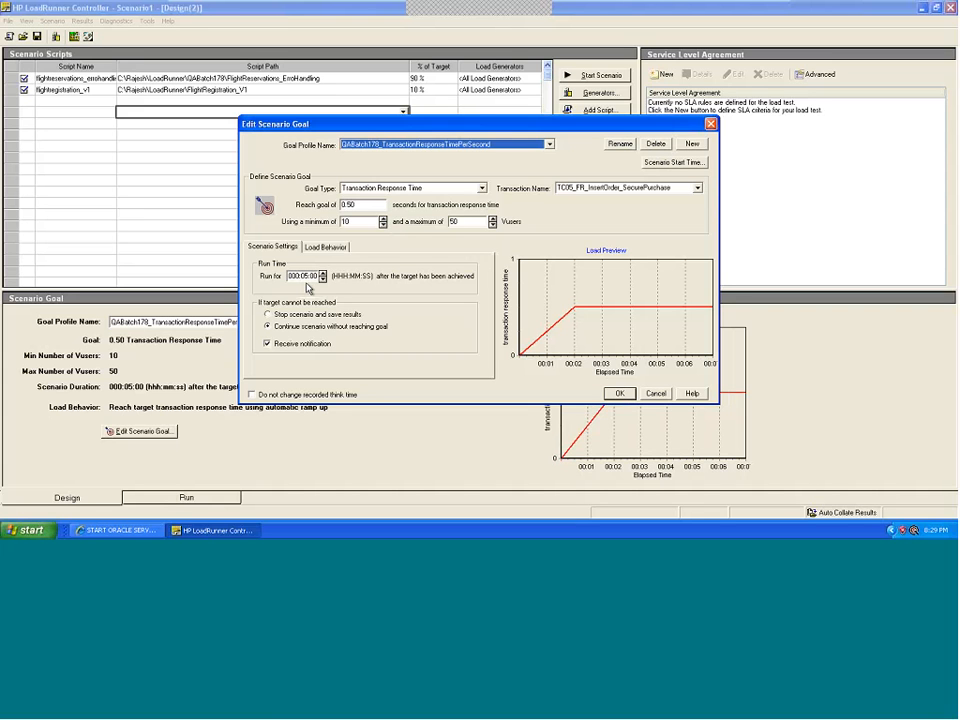
click(303, 276)
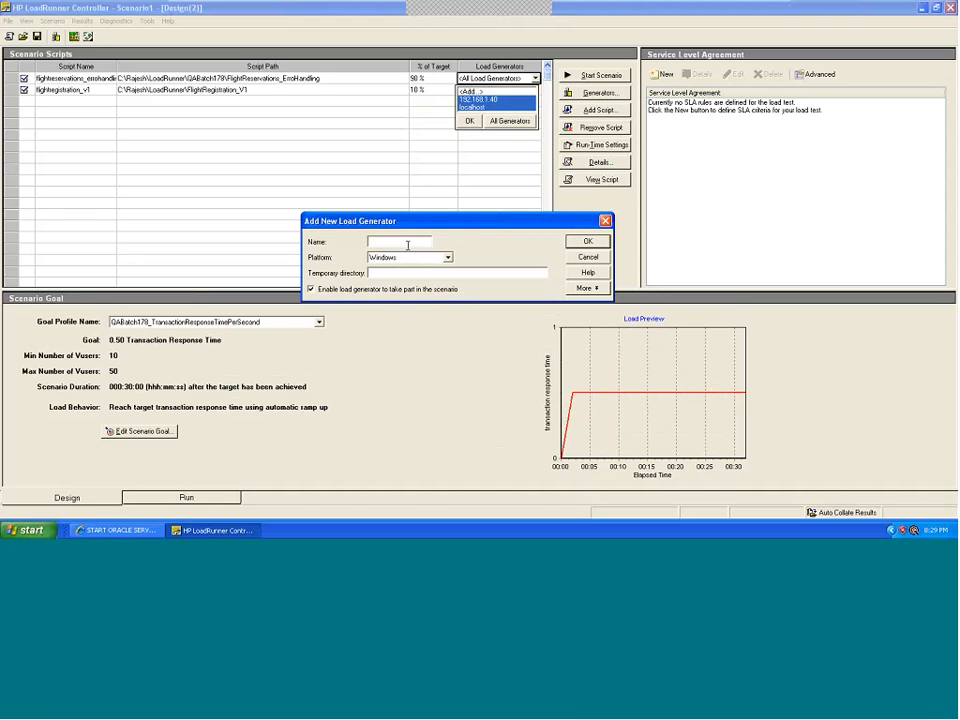
- Enter localhost as a new load generator and assign only localhost to the flight reservations script
text(localhost)
key(Return)
click(477, 108)
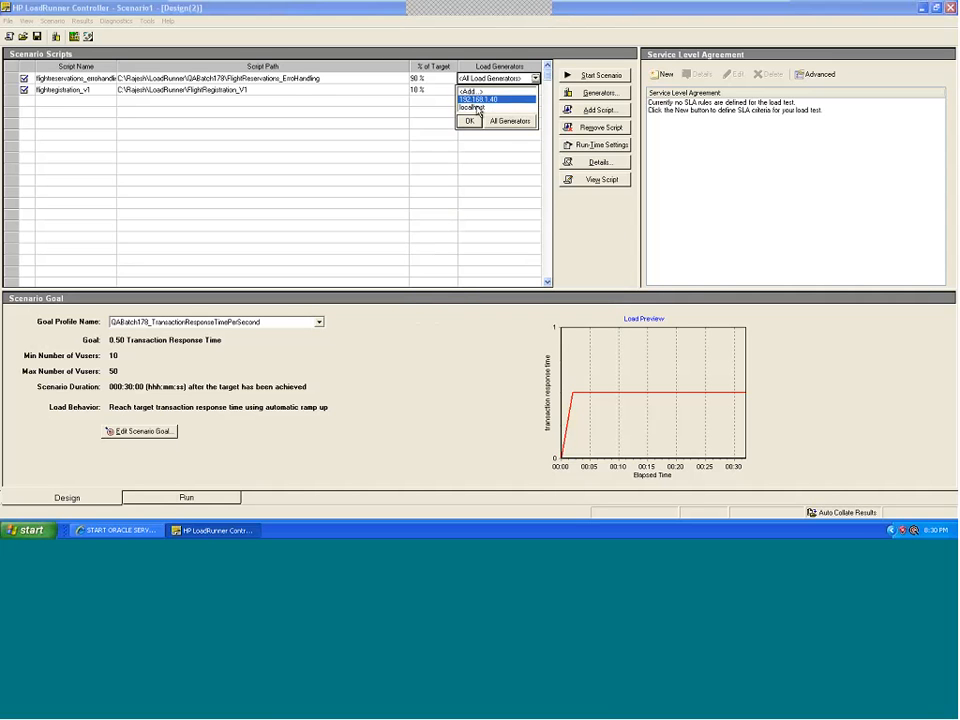
click(476, 108)
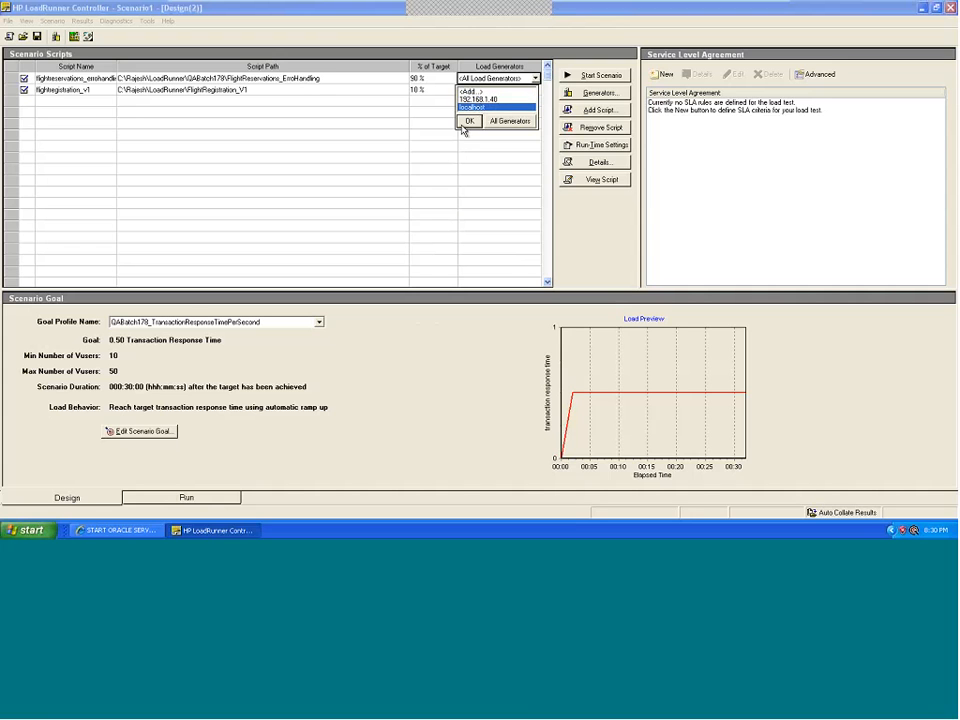
click(466, 108)
click(466, 108)
click(469, 121)
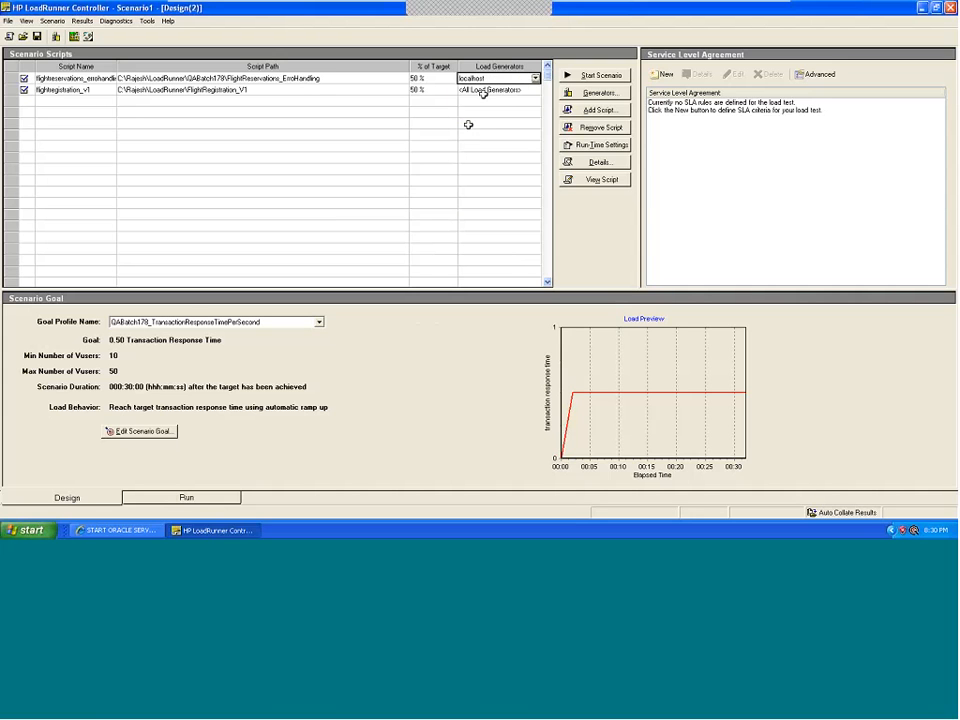
- Assign only the localhost load generator to the flightregistration_v1 script
click(483, 90)
click(527, 90)
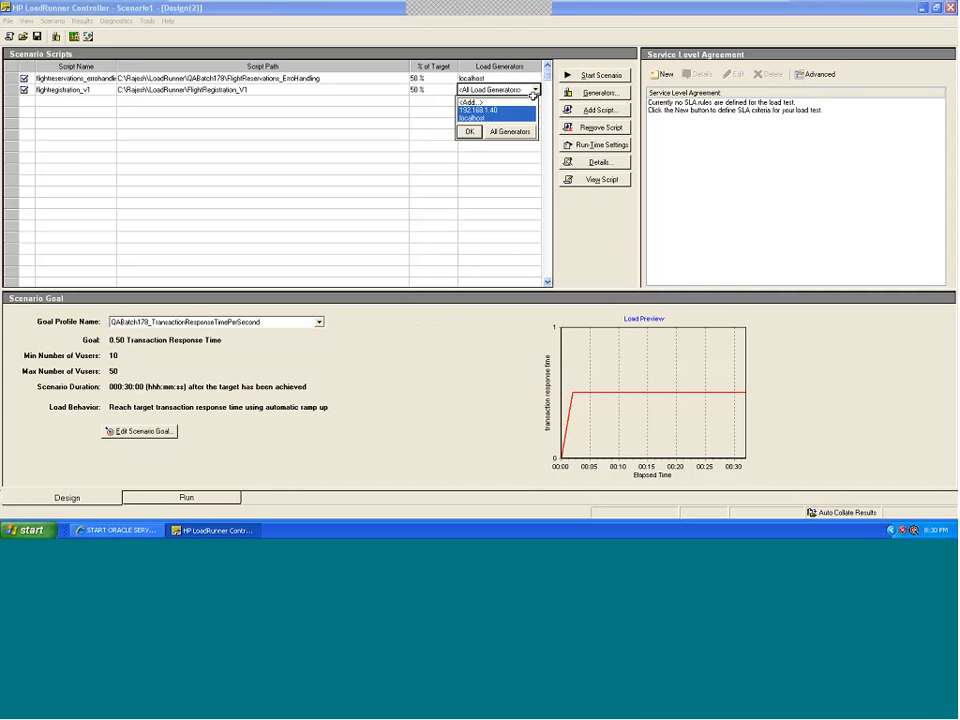
click(475, 119)
click(472, 120)
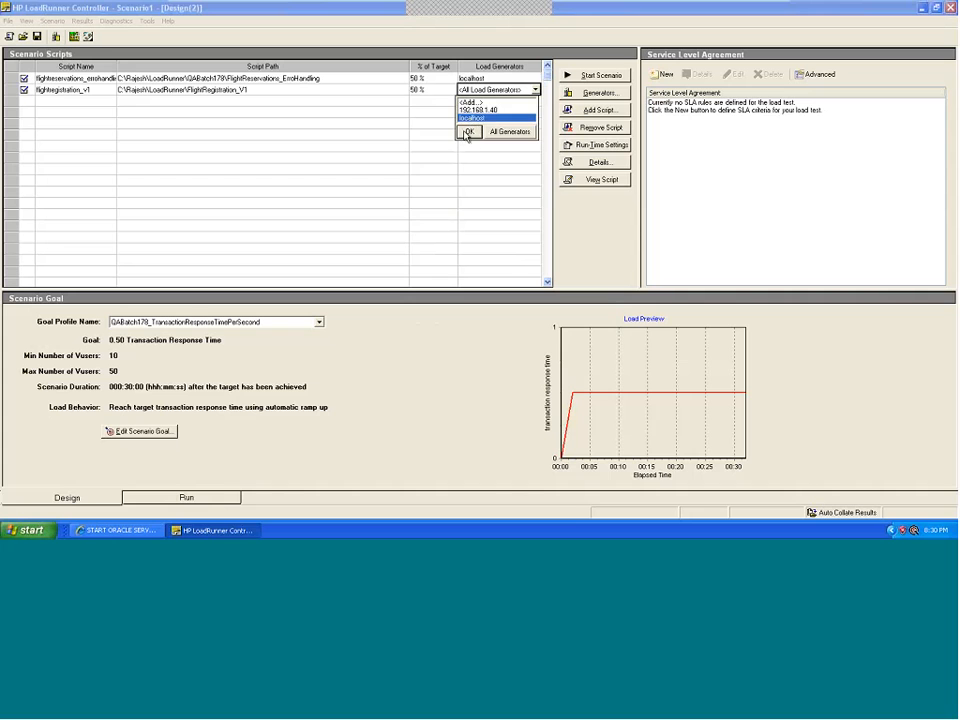
click(469, 131)
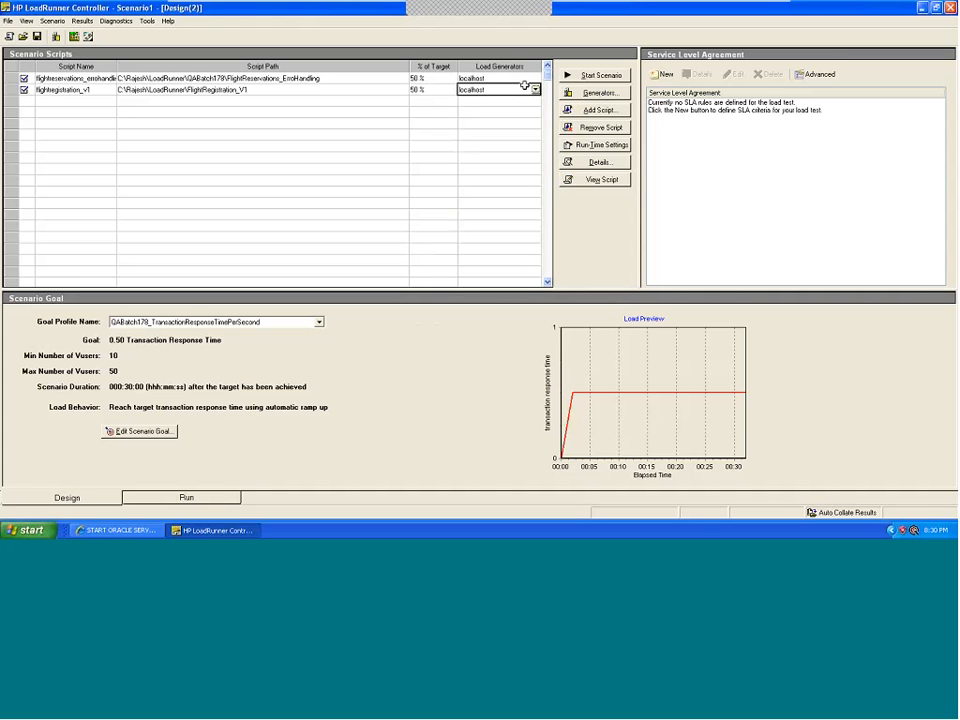
- Open the scenario's load generator list and delete the 192.168.1.40 generator
click(601, 96)
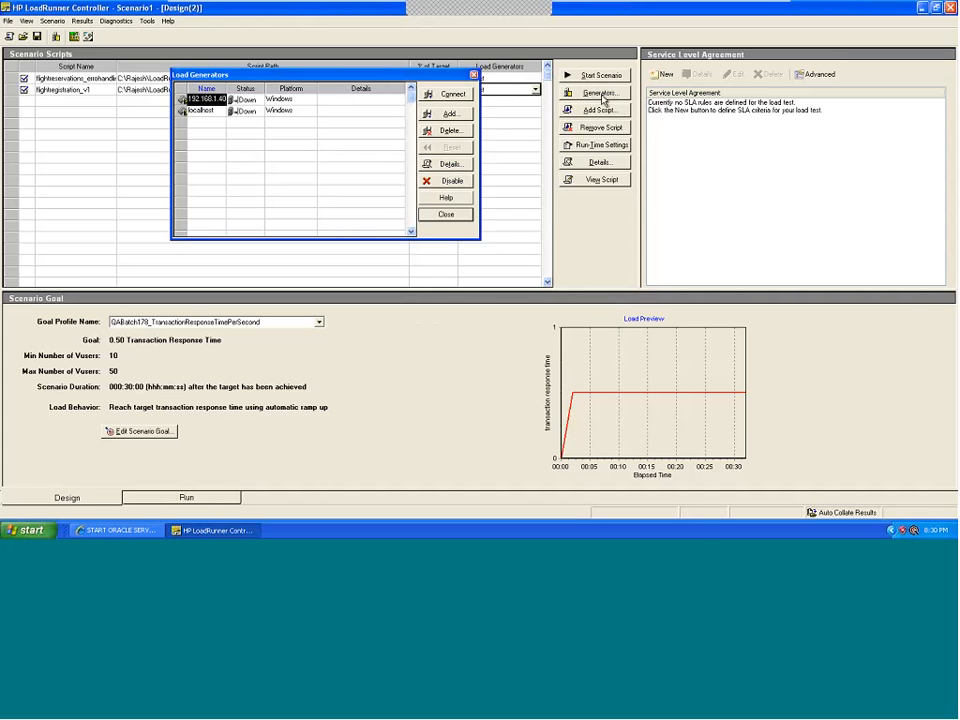
drag(311, 74, 381, 272)
click(313, 298)
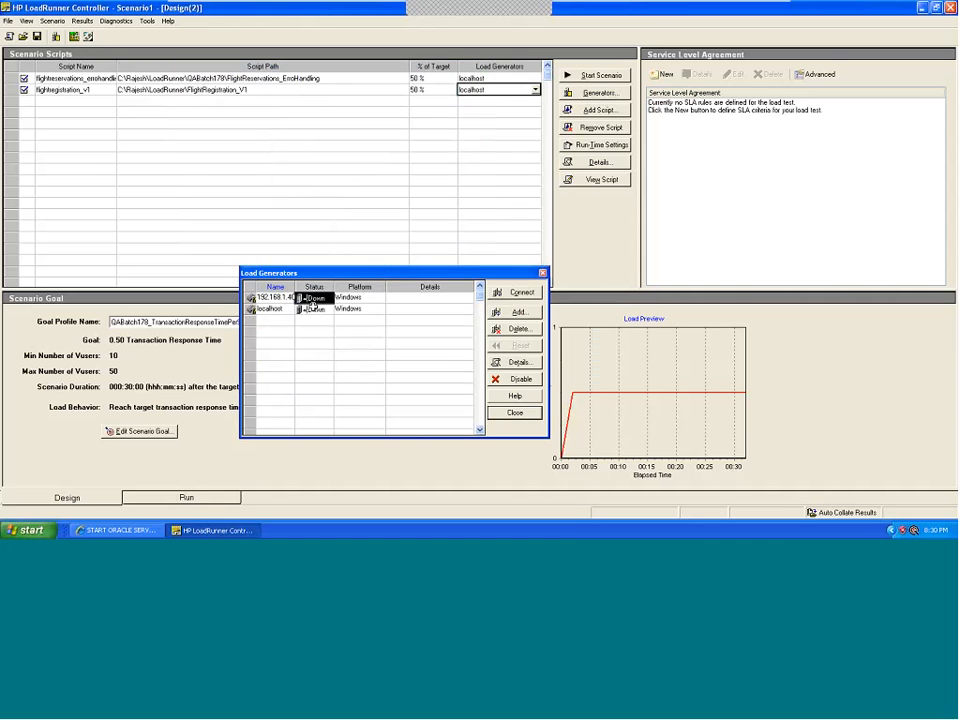
click(250, 298)
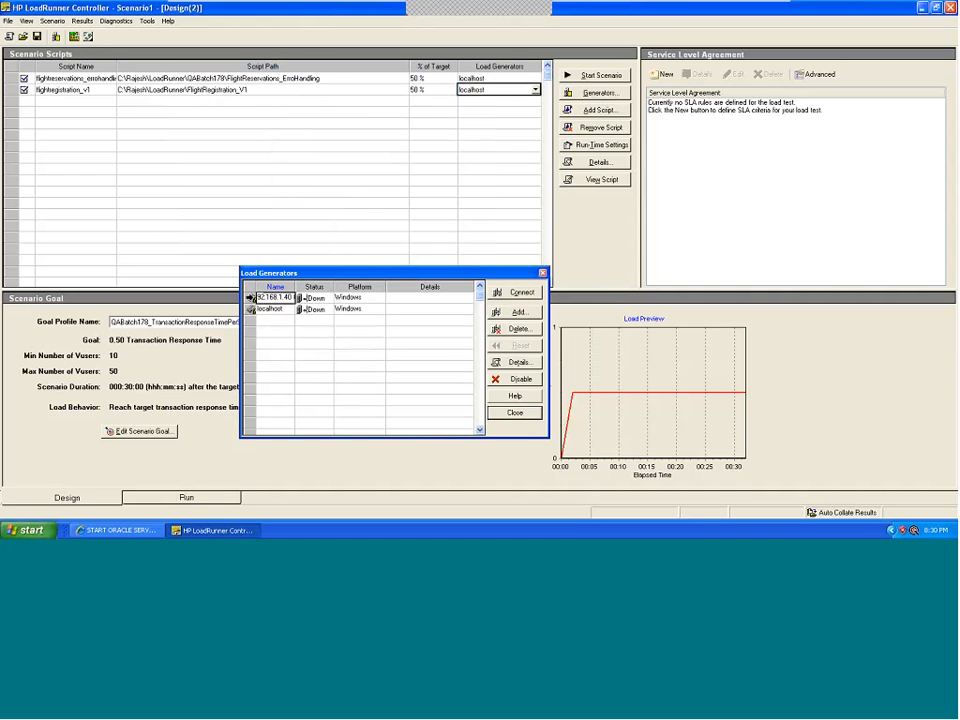
click(518, 328)
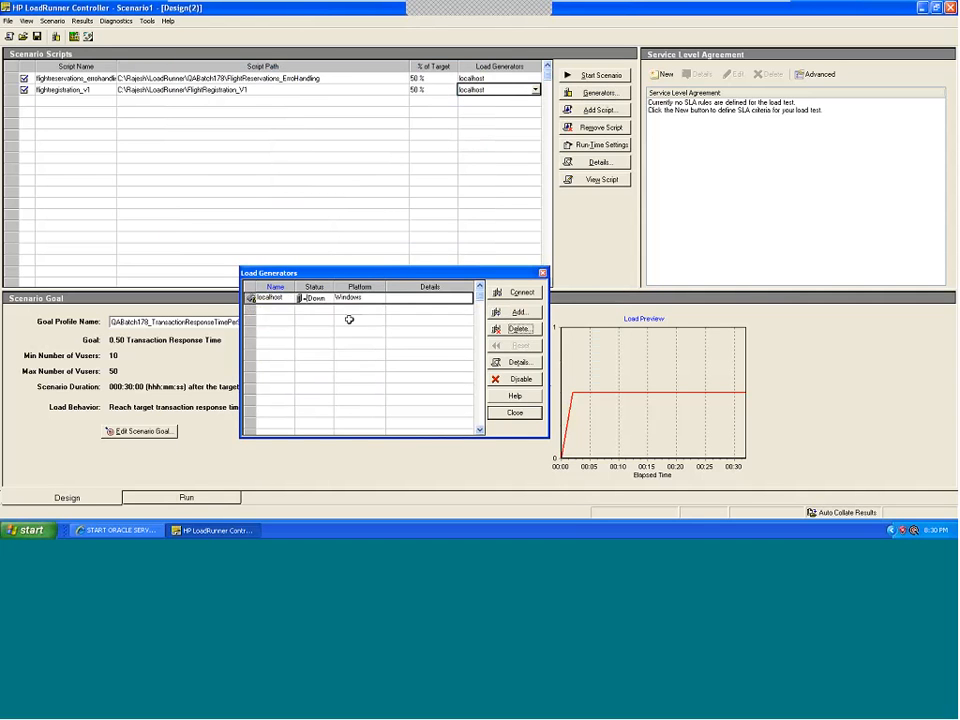
- Select the localhost load generator and connect to it
click(272, 299)
click(270, 332)
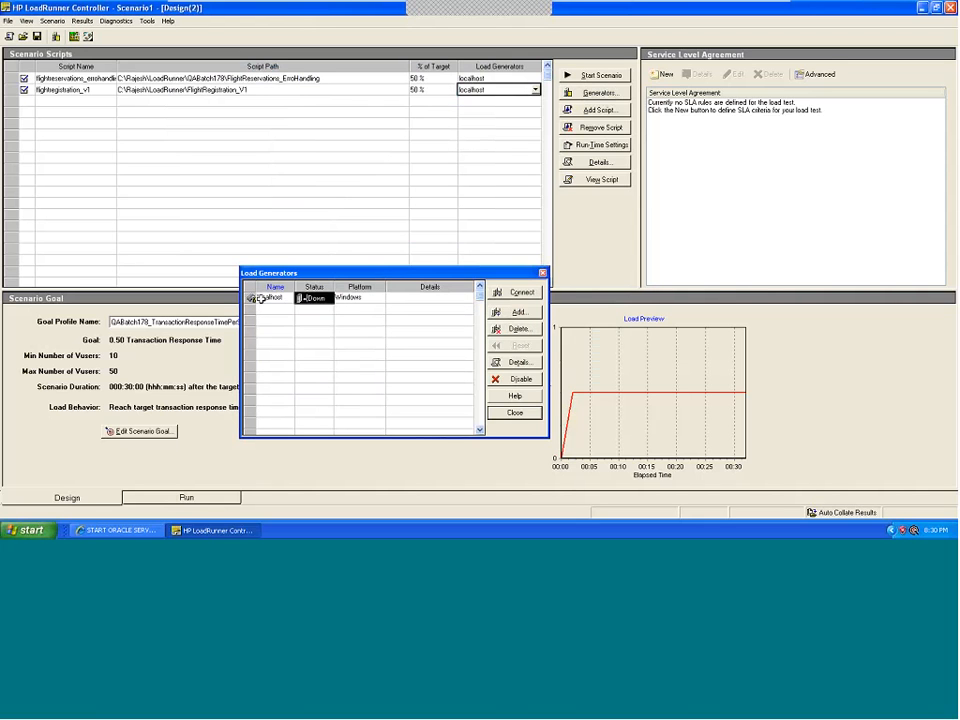
click(254, 298)
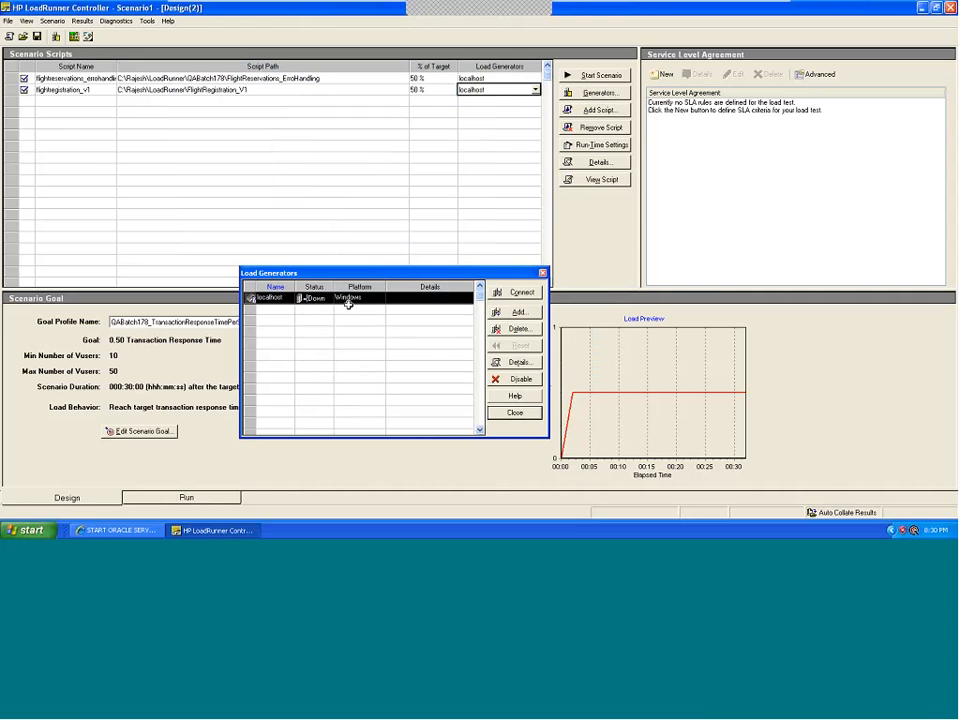
click(517, 292)
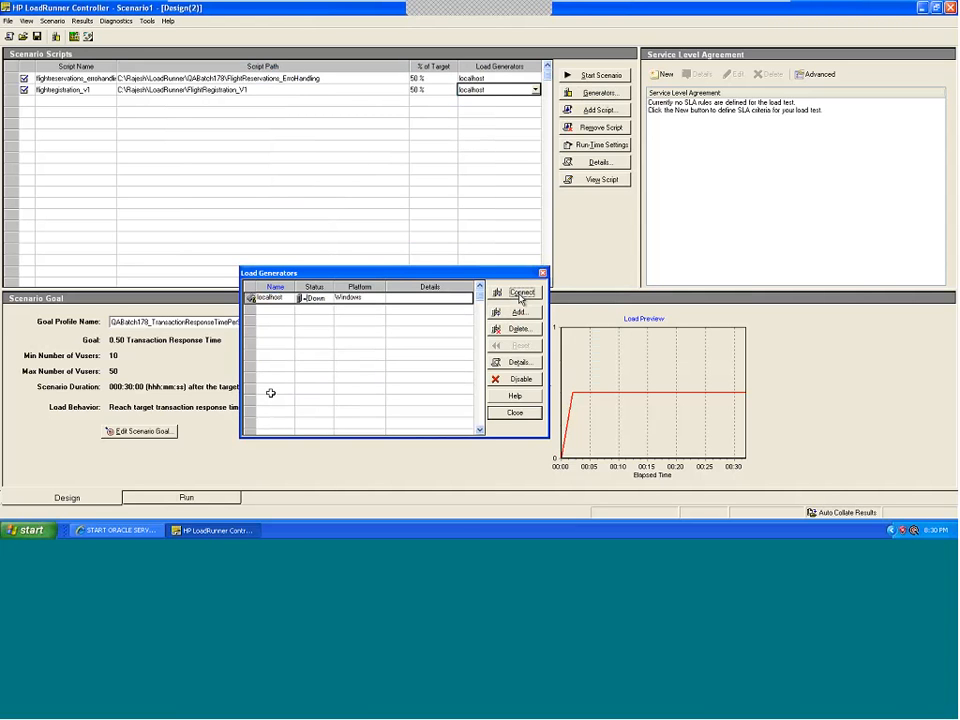
- Connect the localhost load generator and check its connection status and platform
click(520, 296)
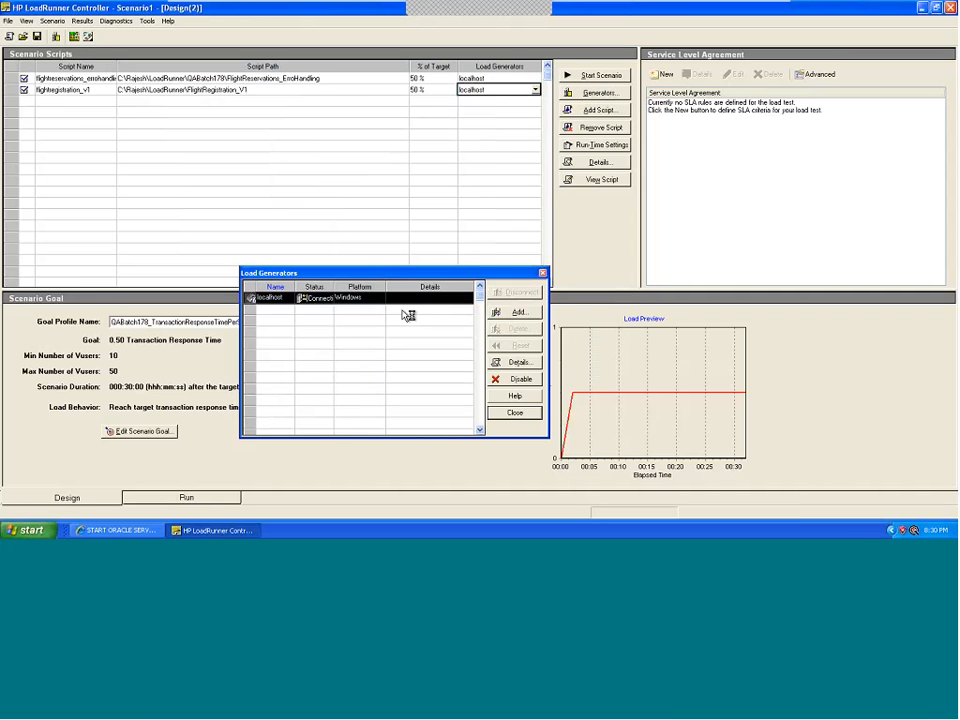
click(308, 300)
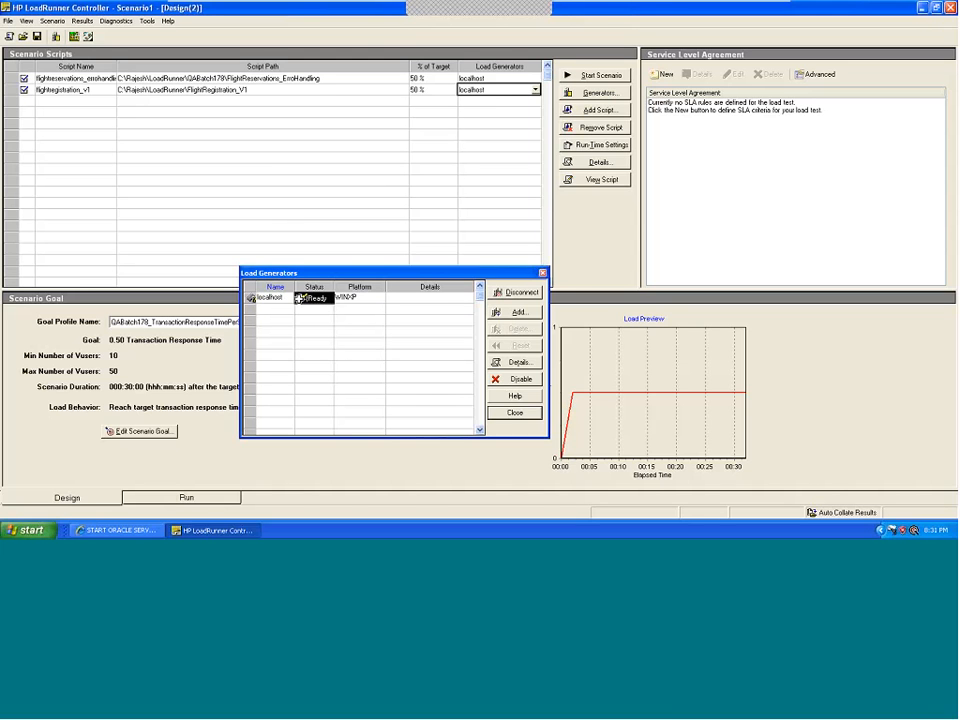
click(366, 298)
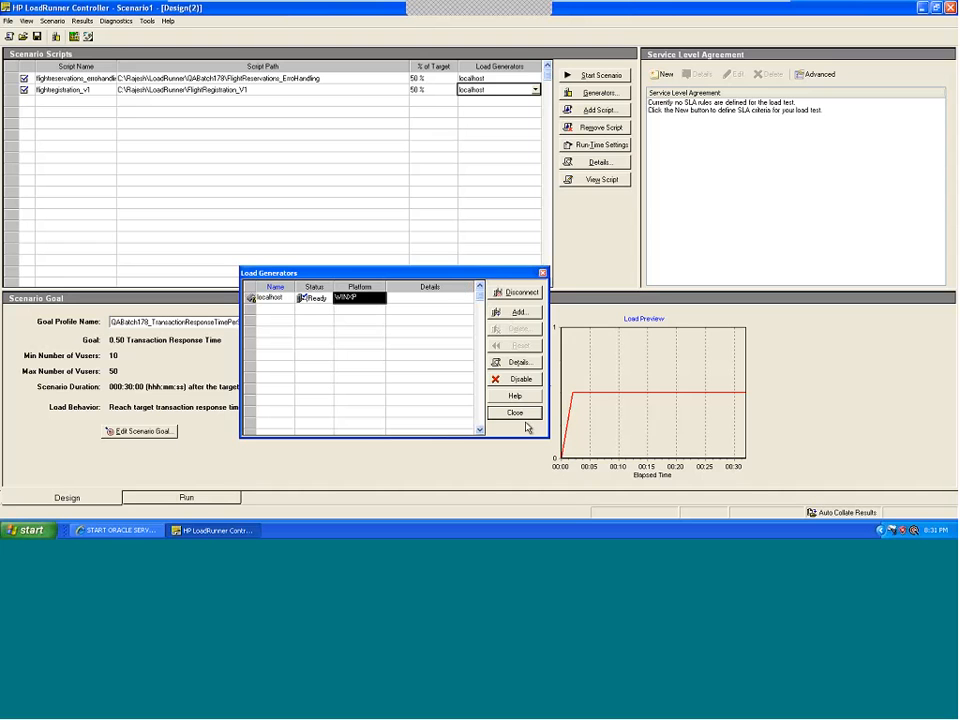
- Review localhost's load generator details for file storage, Unix environment, run-time quota, Vuser status and security, and close the load generator list
click(518, 362)
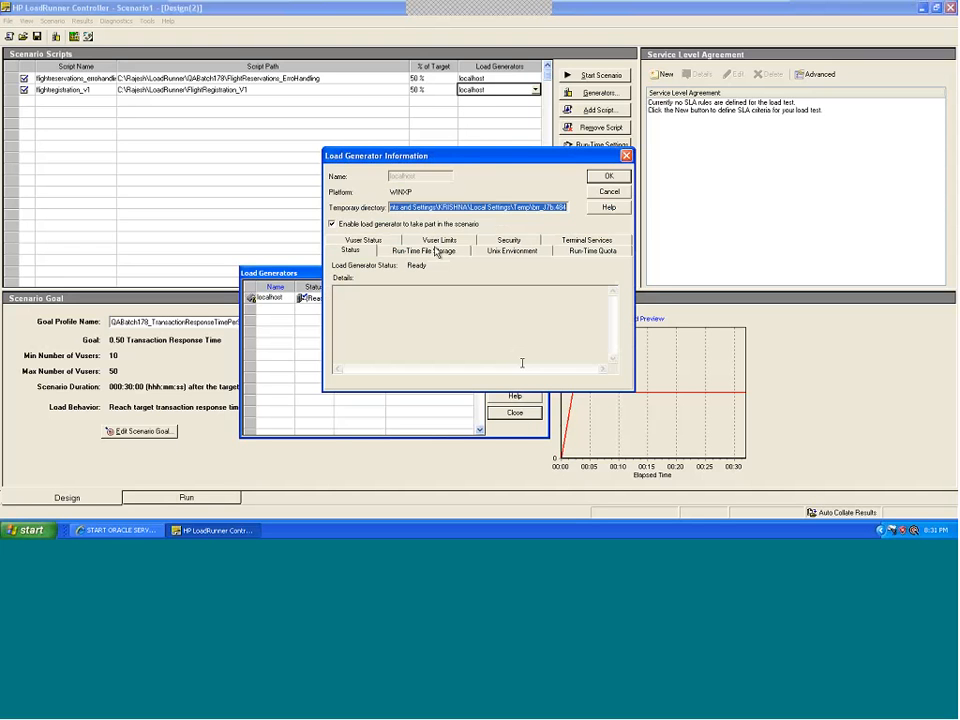
click(420, 251)
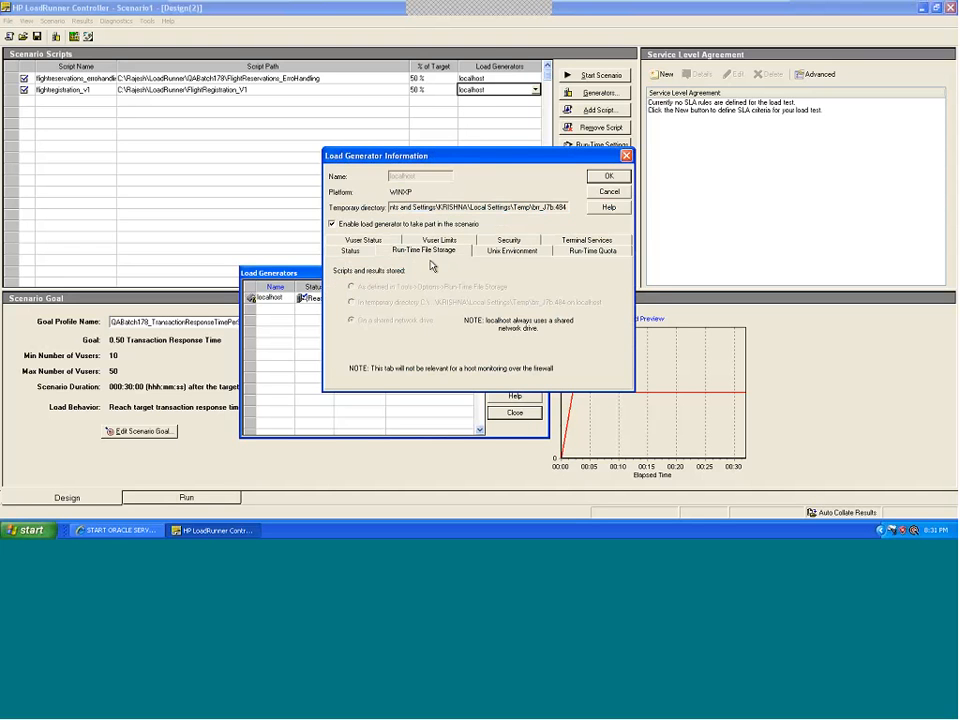
click(503, 251)
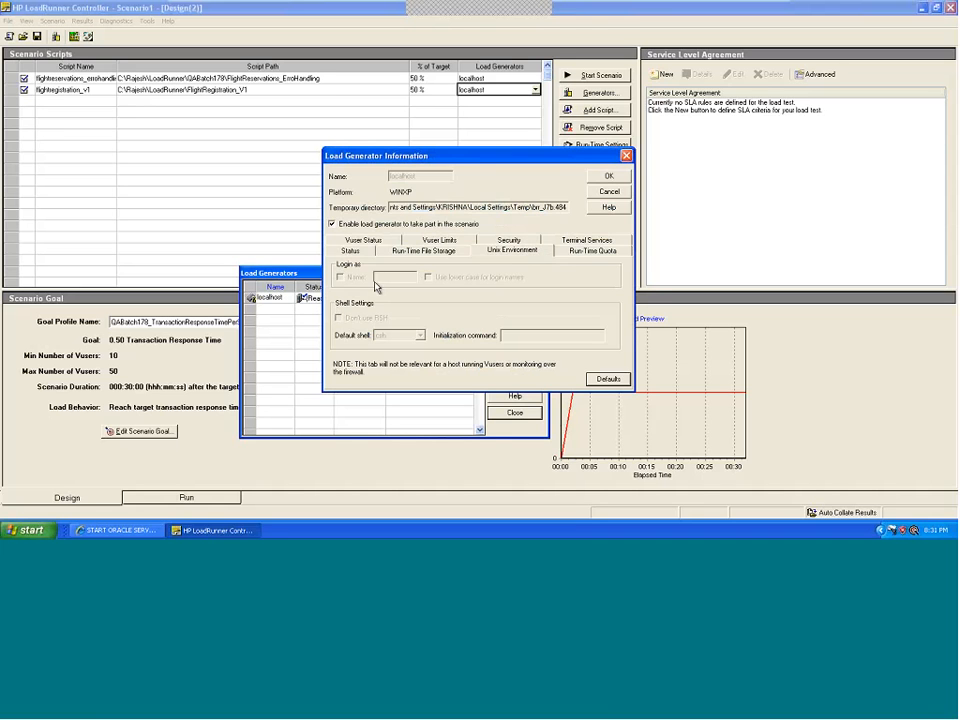
click(592, 250)
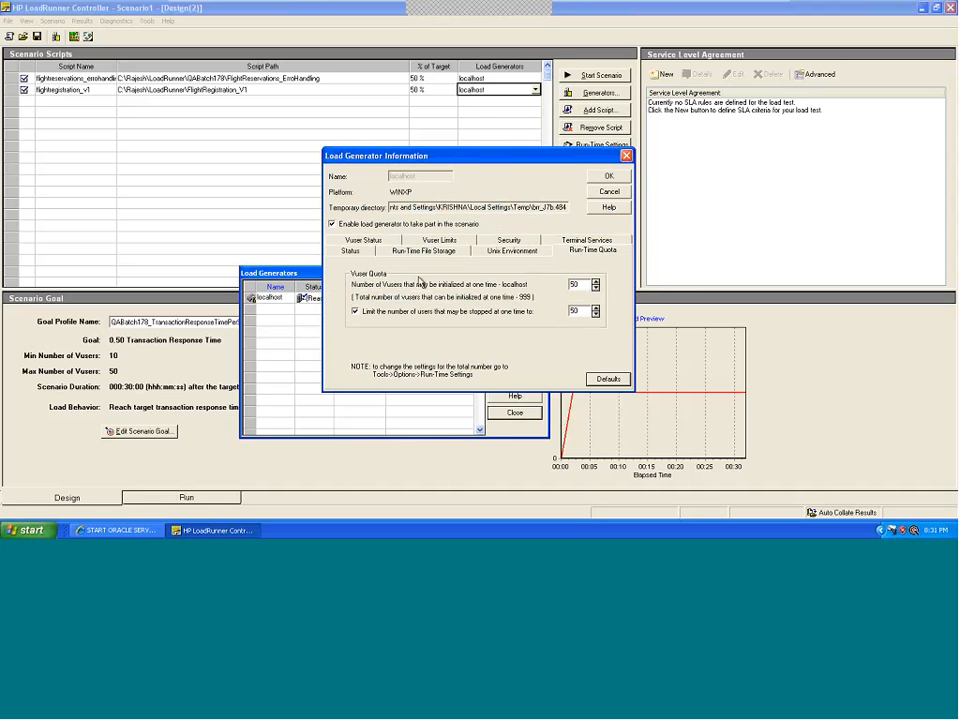
click(363, 240)
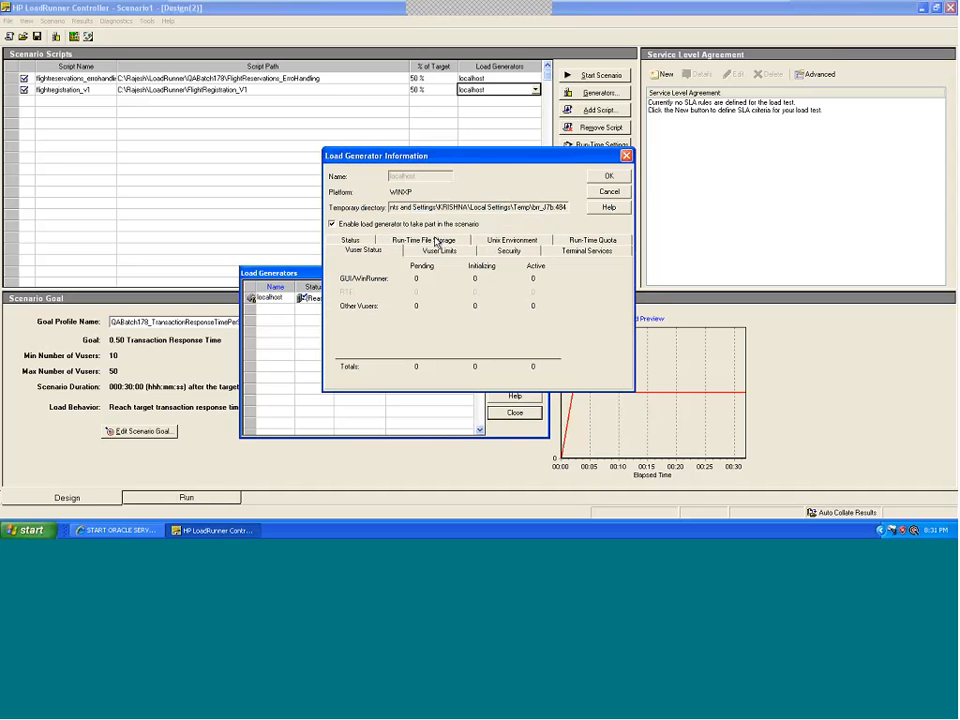
click(436, 243)
click(508, 251)
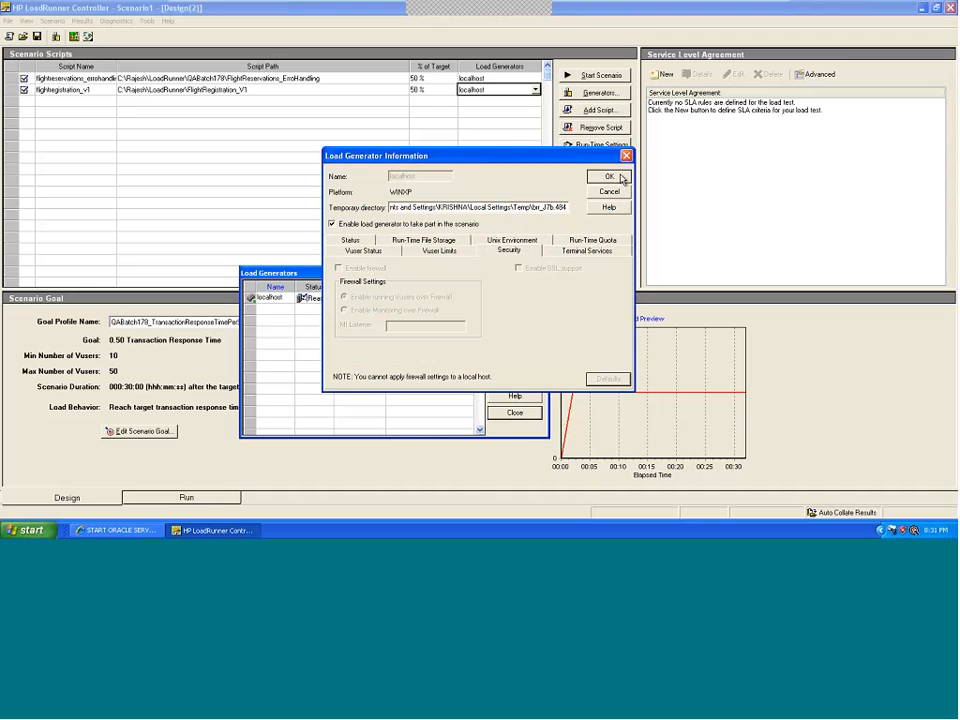
click(609, 176)
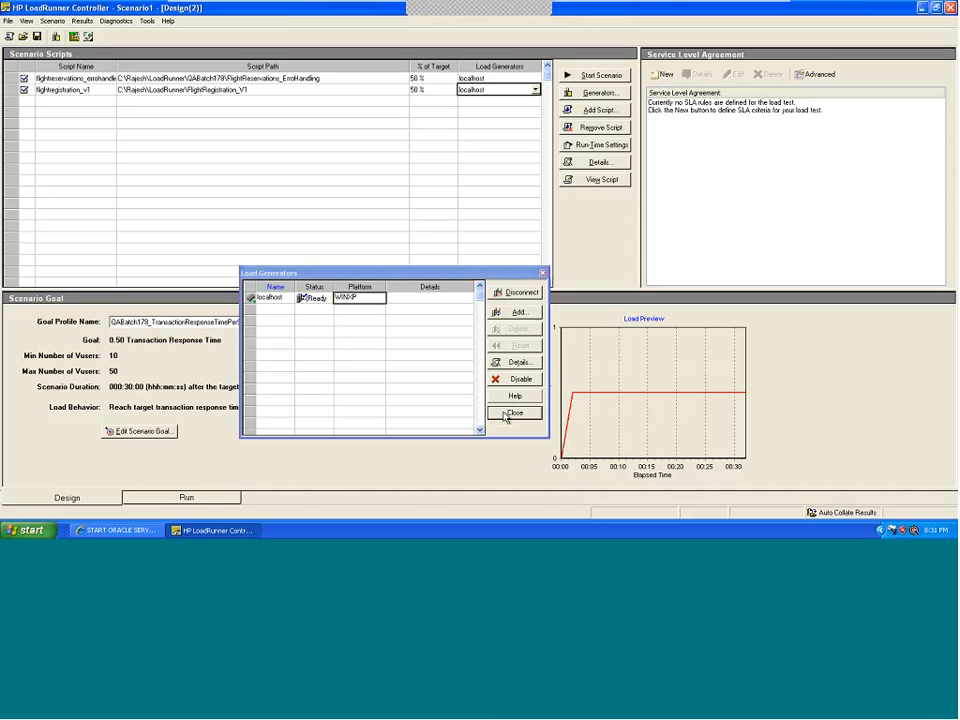
click(505, 416)
- Recheck the scenario's load generator list for the flight reservations script and close it
click(505, 78)
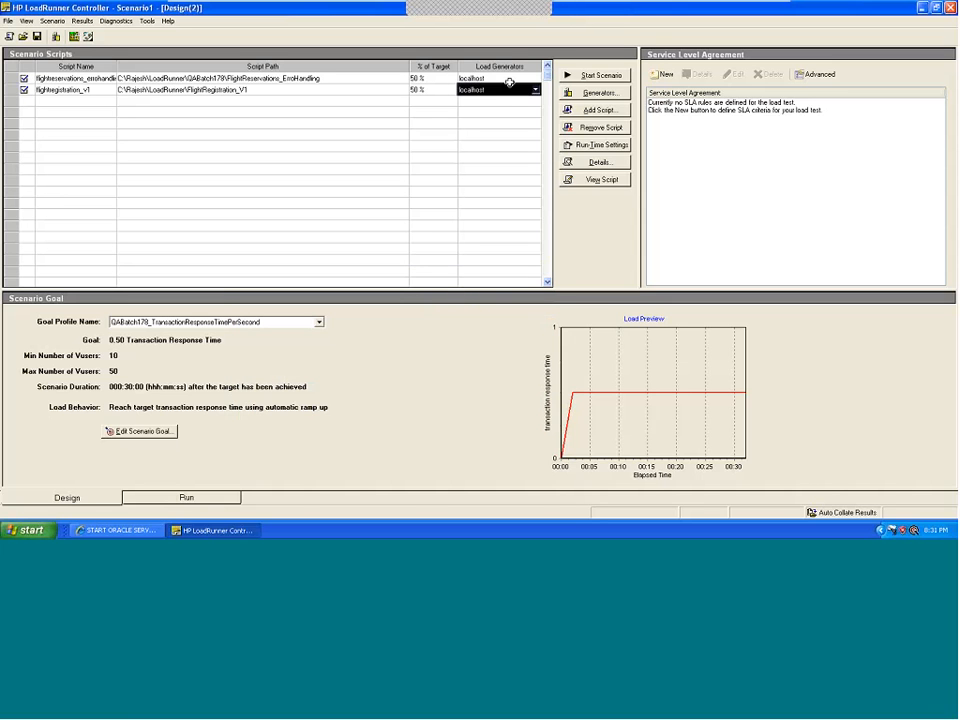
click(598, 94)
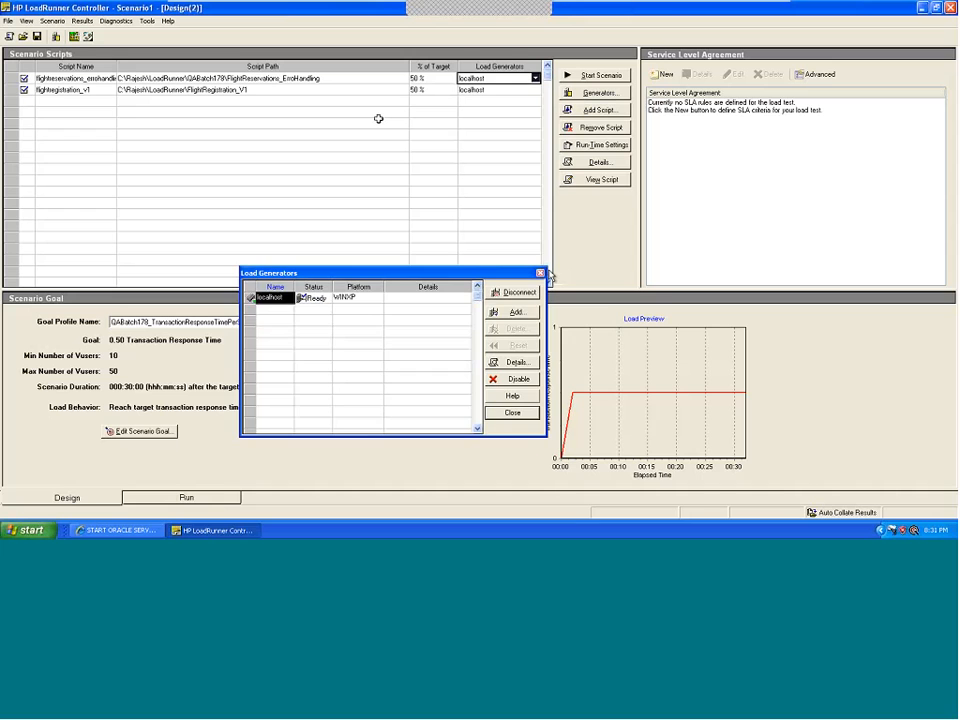
click(540, 273)
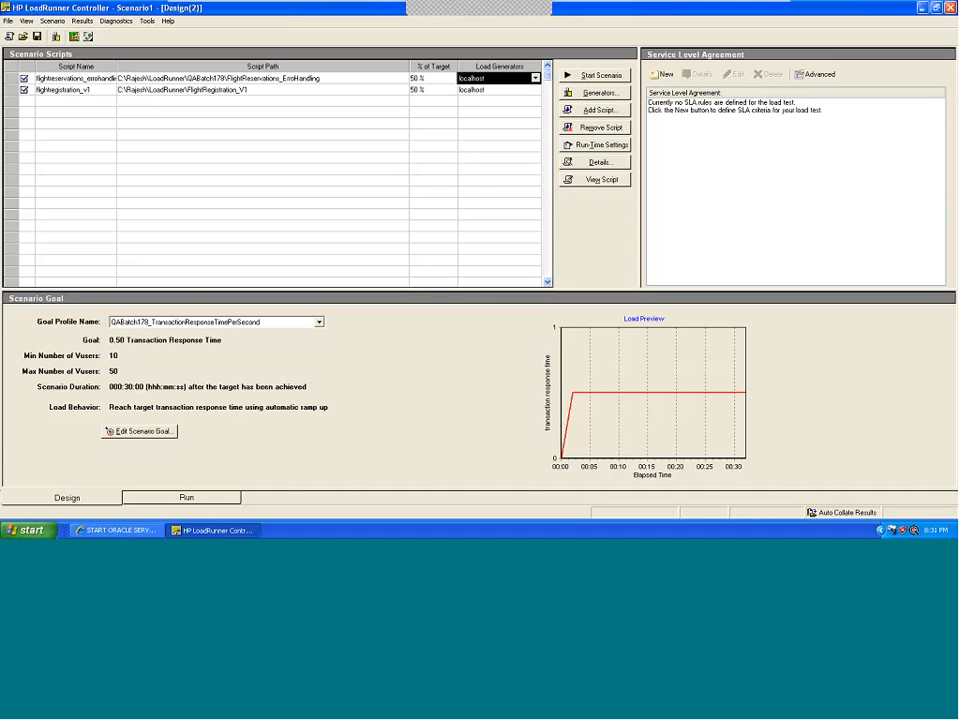
- View the run-time settings of the flight reservations script in the scenario and close them unchanged
mouse_move(664, 3)
click(8, 78)
right_click(8, 78)
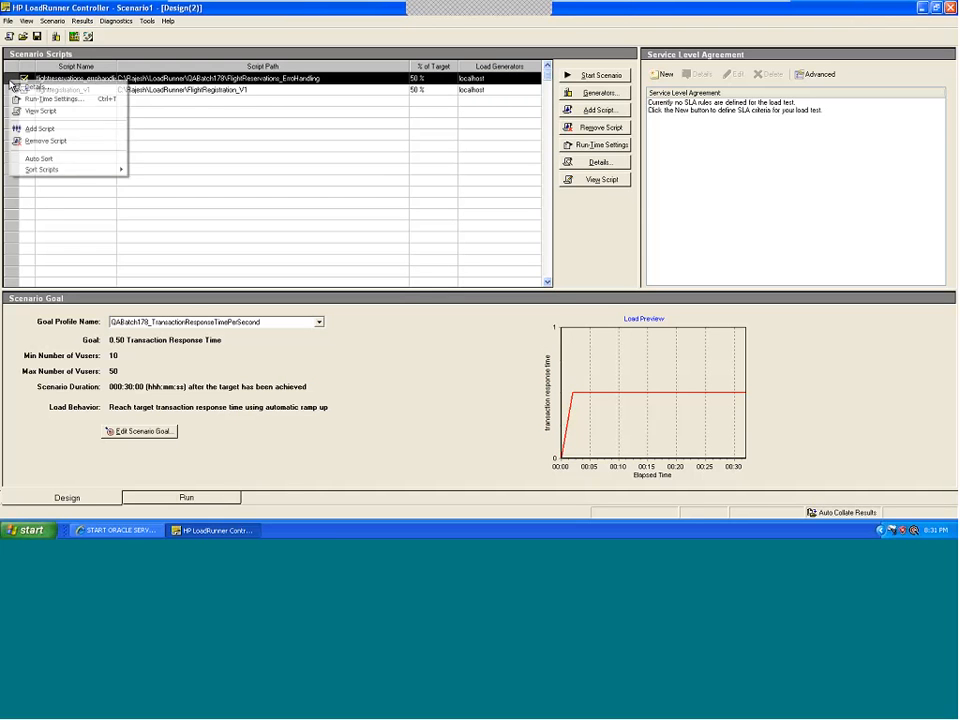
key(Escape)
right_click(9, 78)
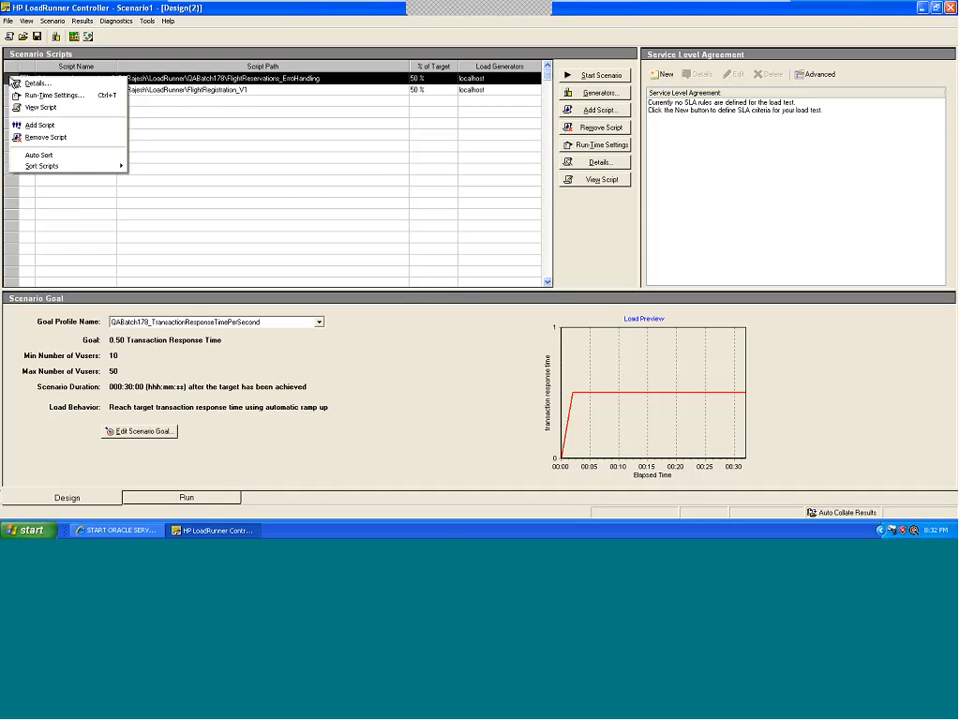
click(58, 96)
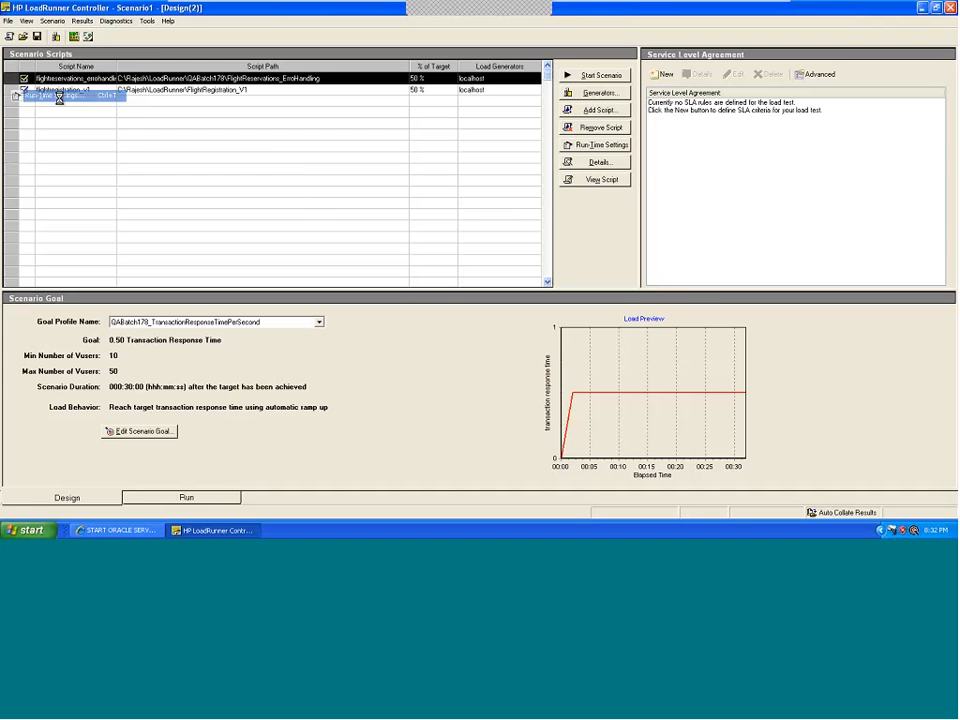
drag(504, 114, 577, 145)
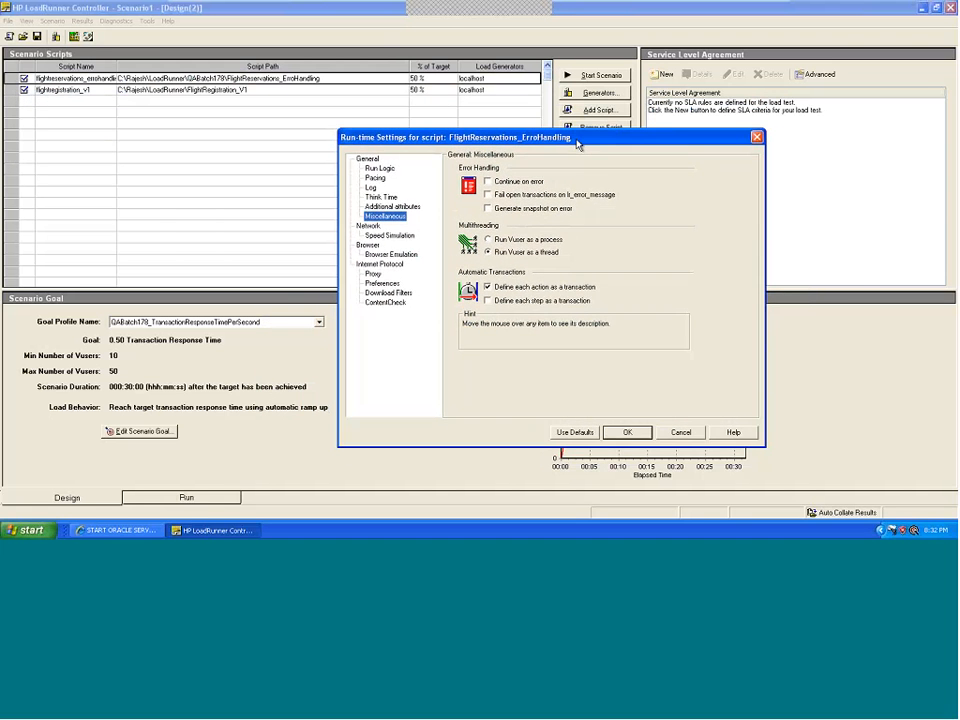
click(757, 140)
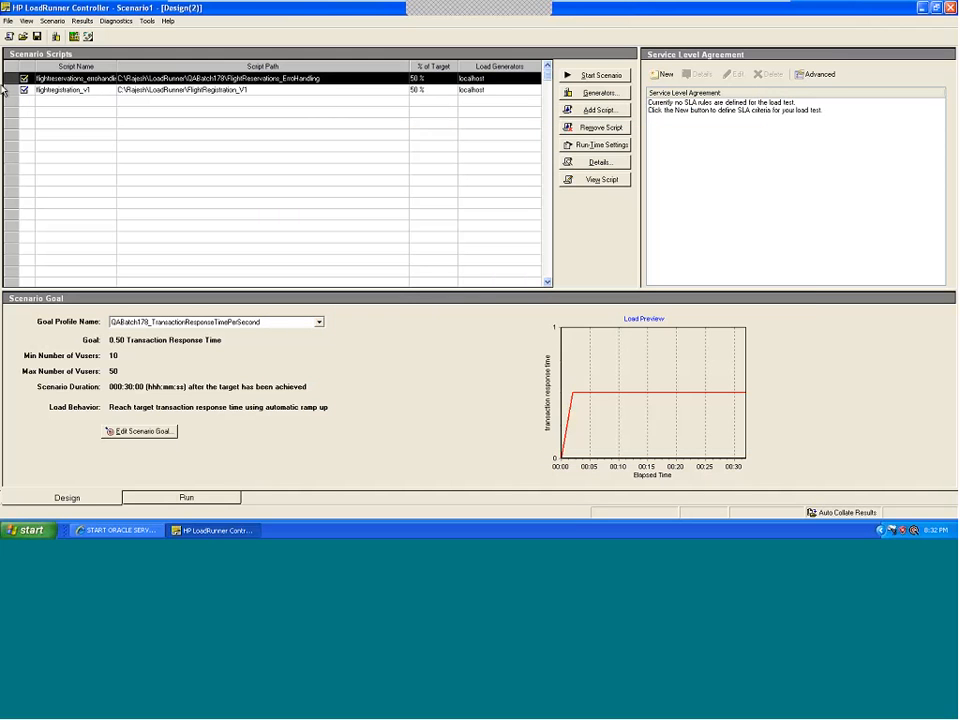
- Open the flight reservations script in Virtual User Generator and view its run-time settings there
right_click(18, 80)
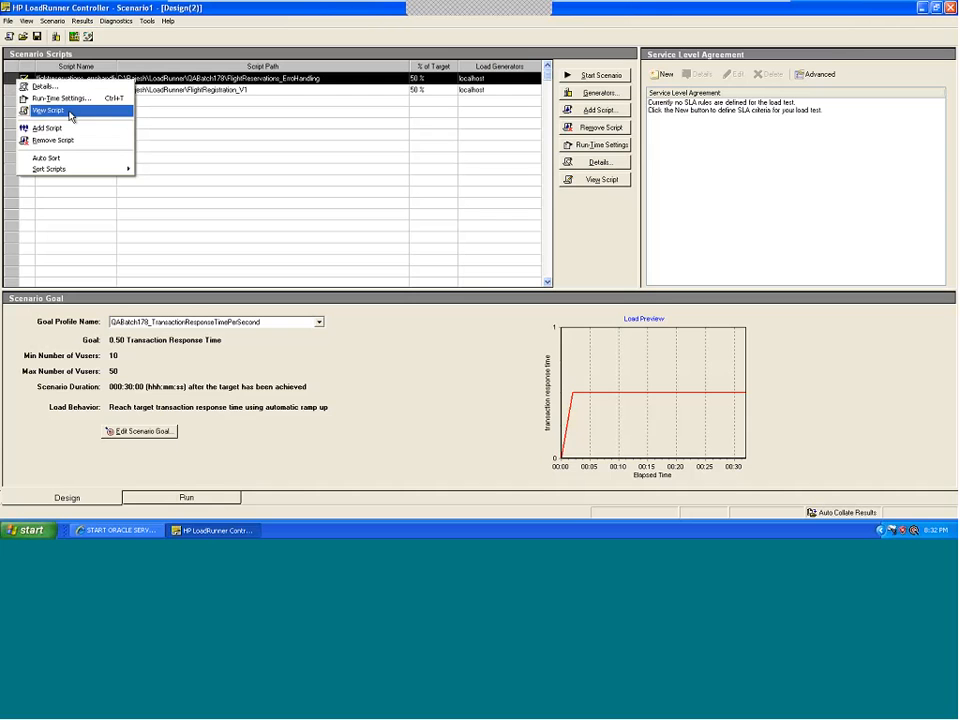
click(70, 111)
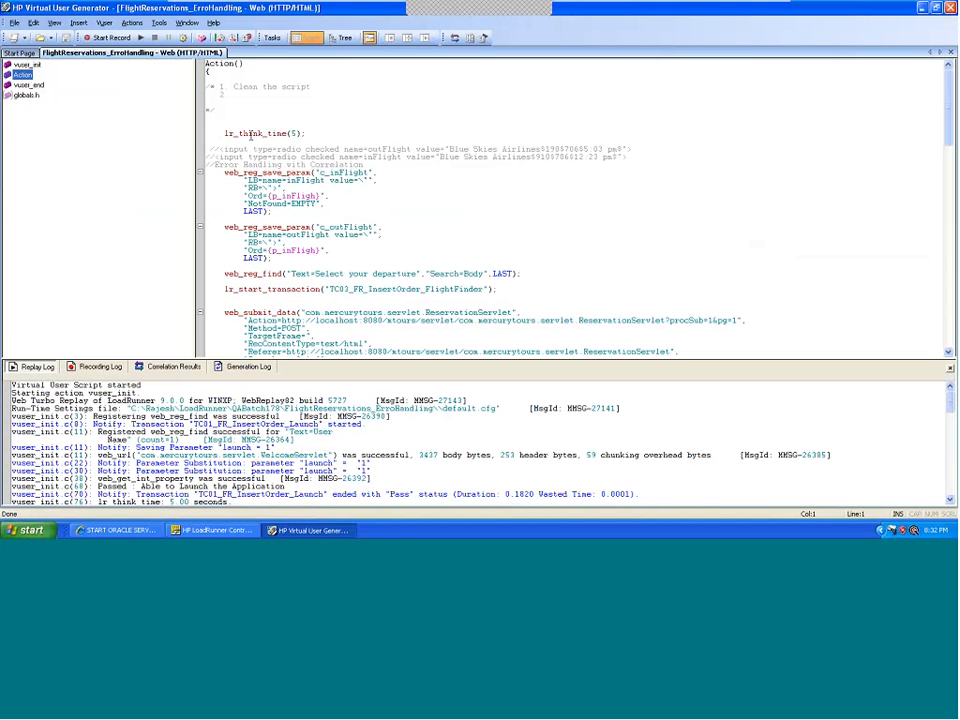
click(485, 38)
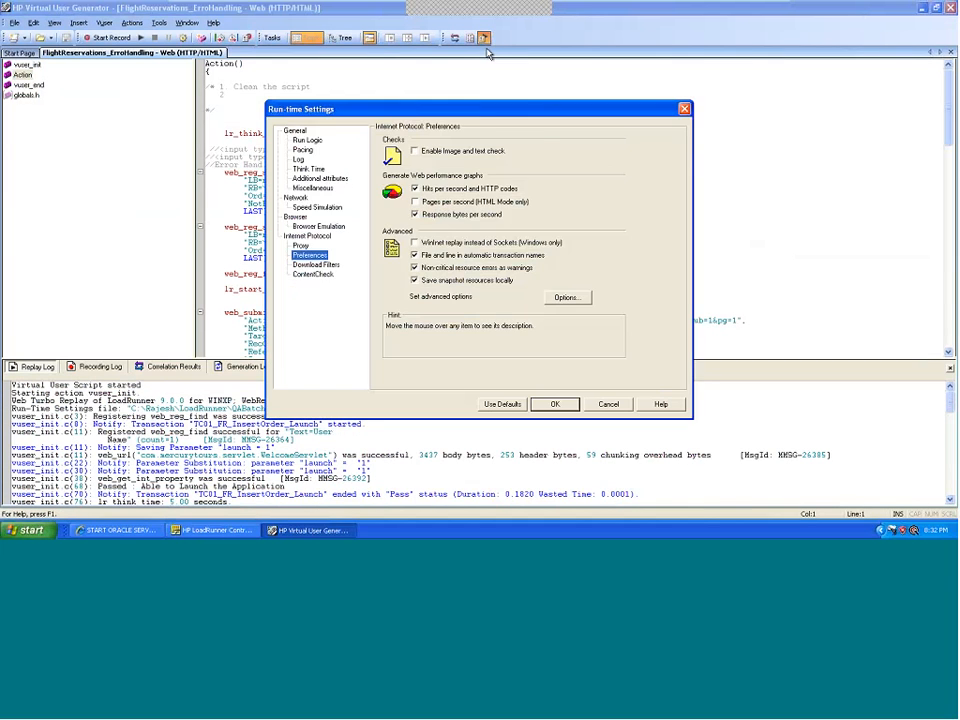
key(Escape)
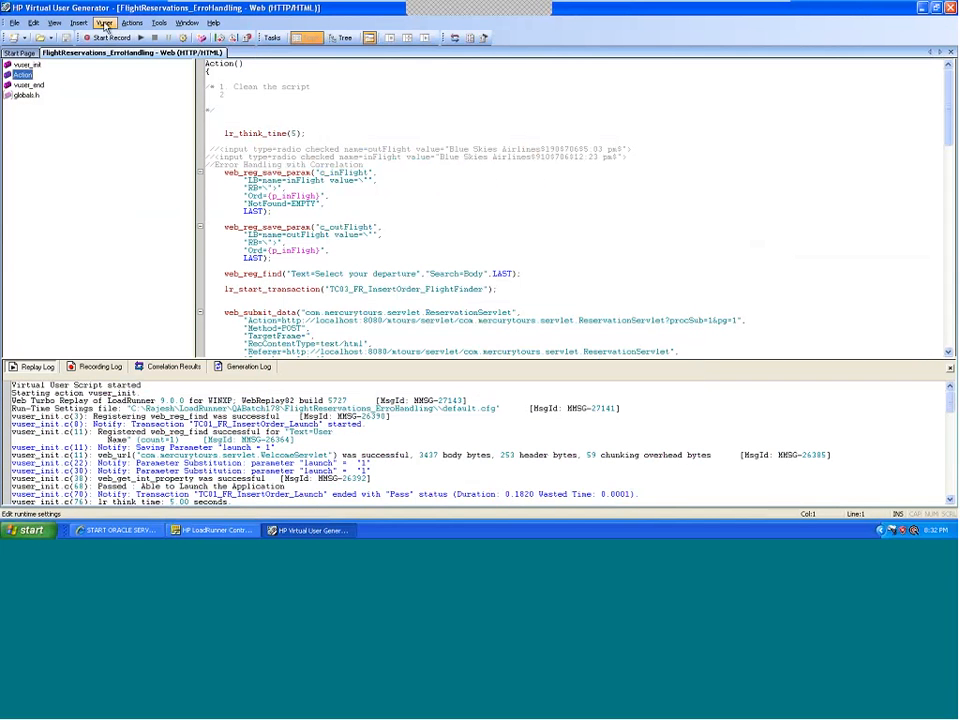
click(104, 25)
click(130, 191)
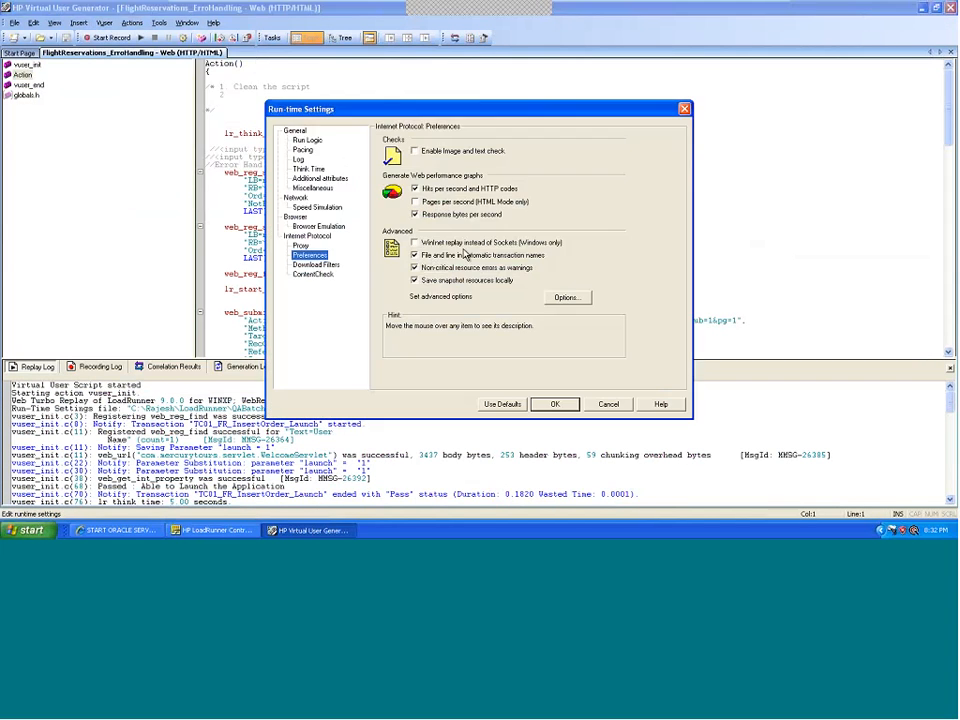
click(683, 109)
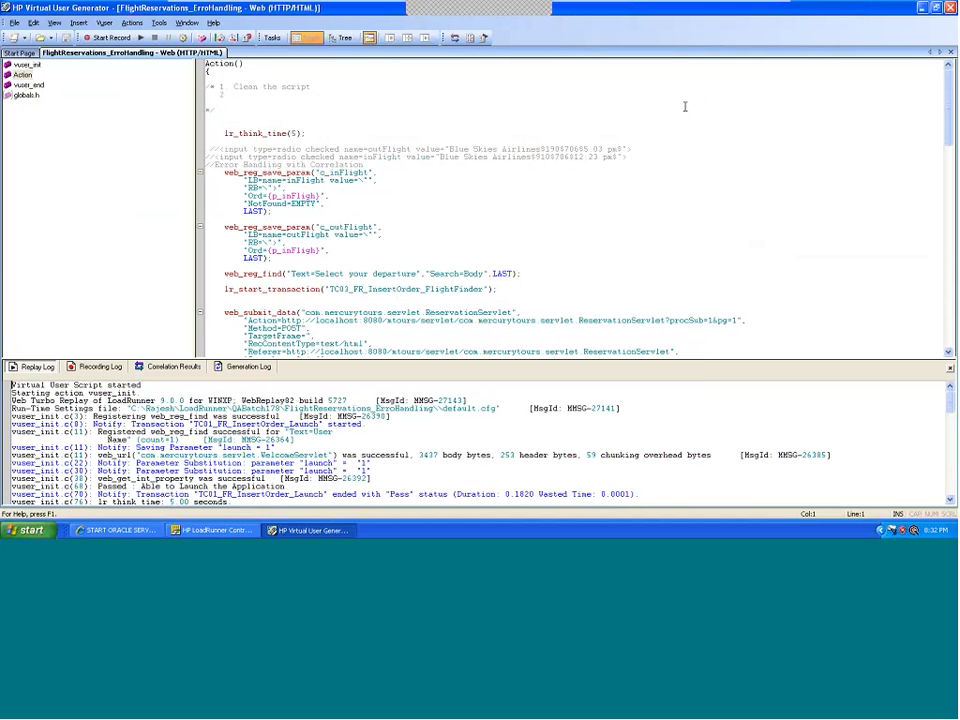
- Examine the script's run logic, pacing, think time and log run-time settings, and cancel without changes
key(F4)
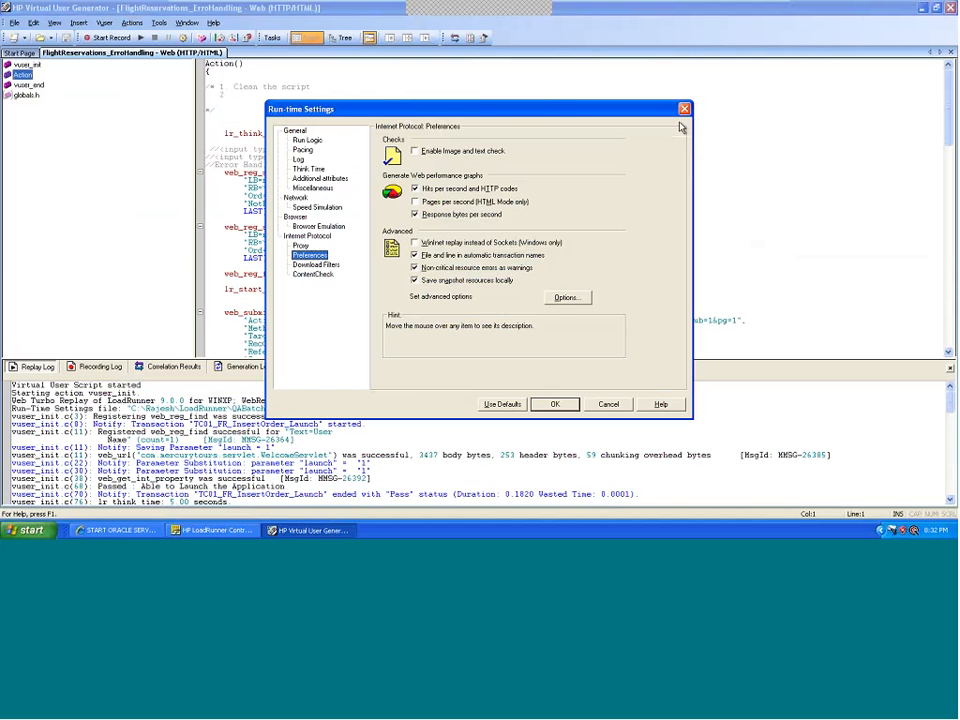
drag(585, 113, 579, 73)
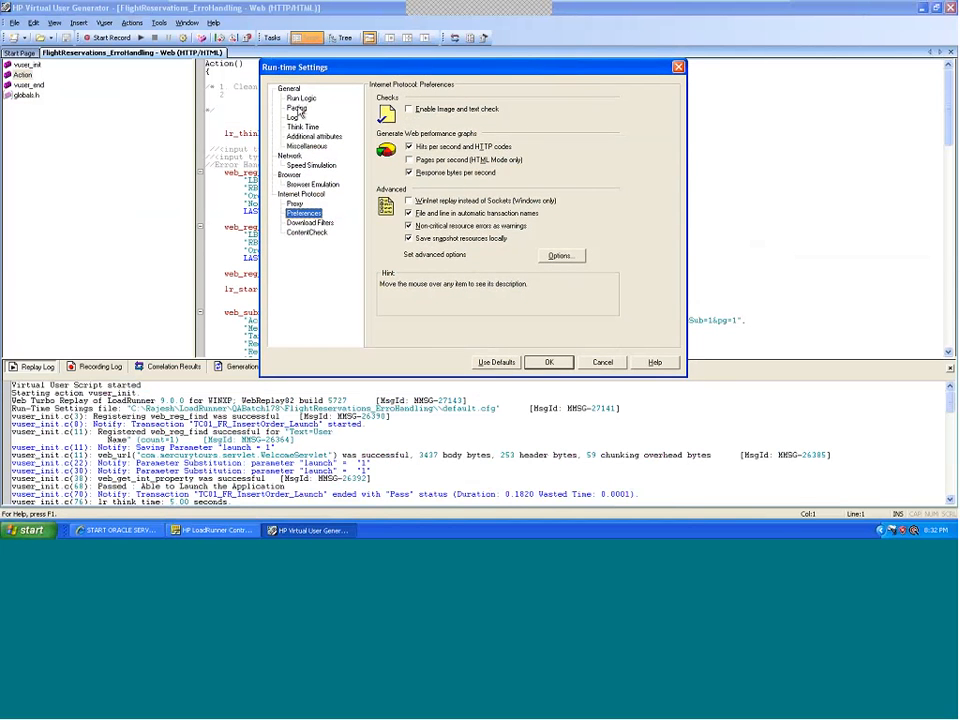
click(300, 99)
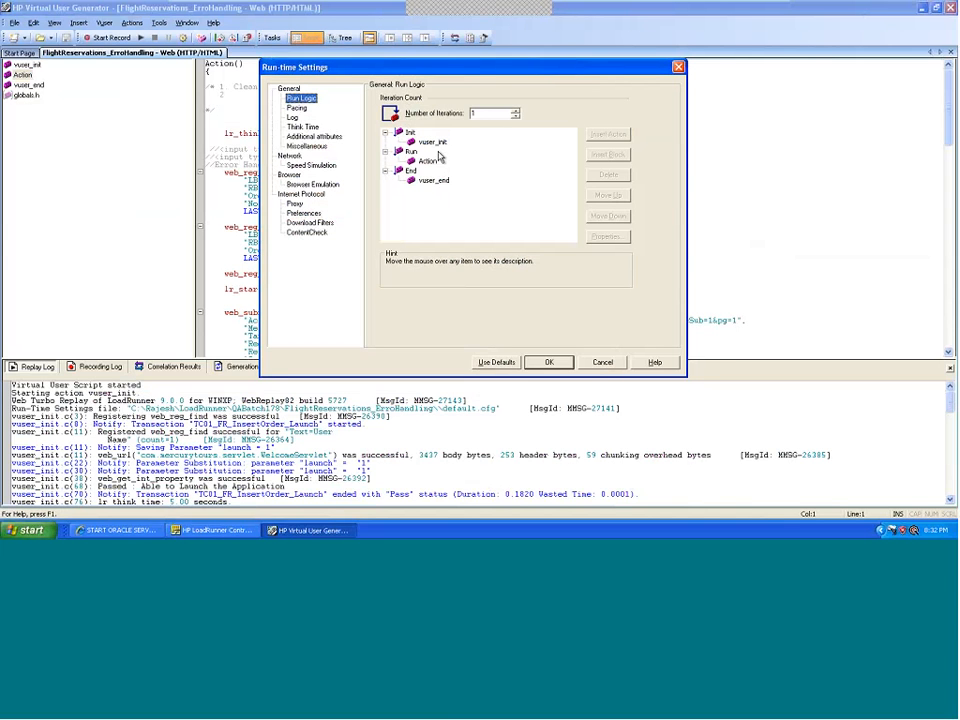
click(296, 108)
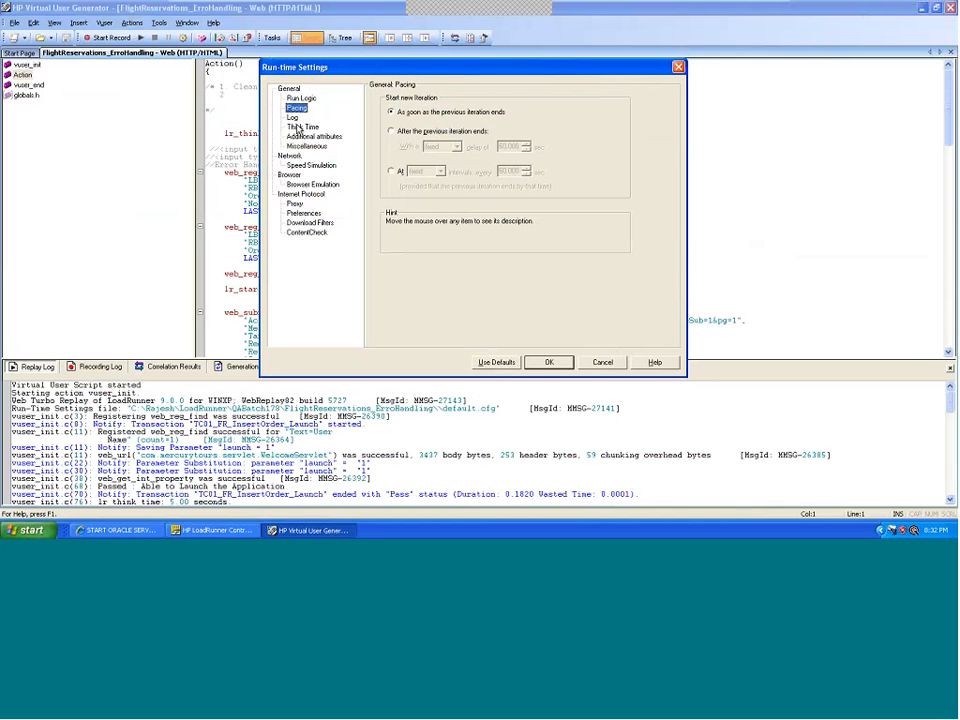
click(300, 127)
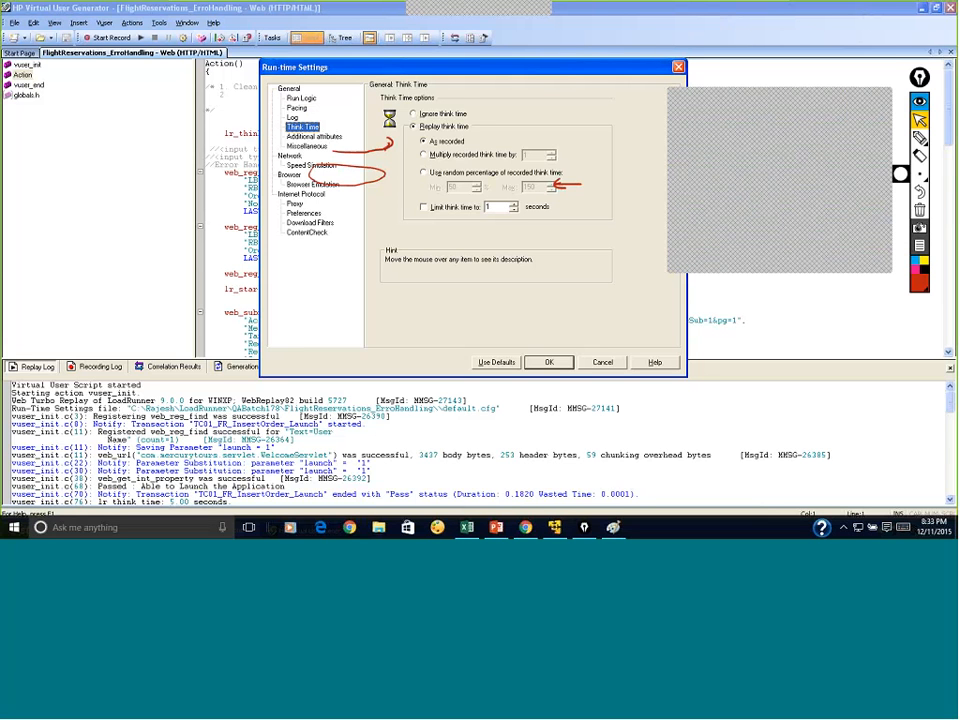
click(880, 104)
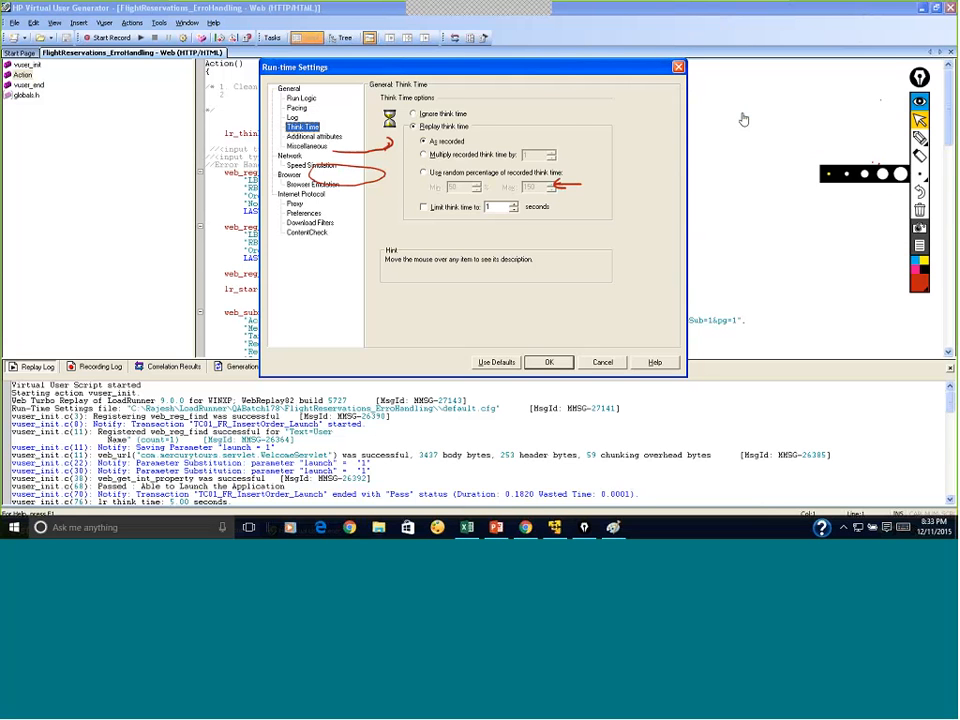
click(293, 117)
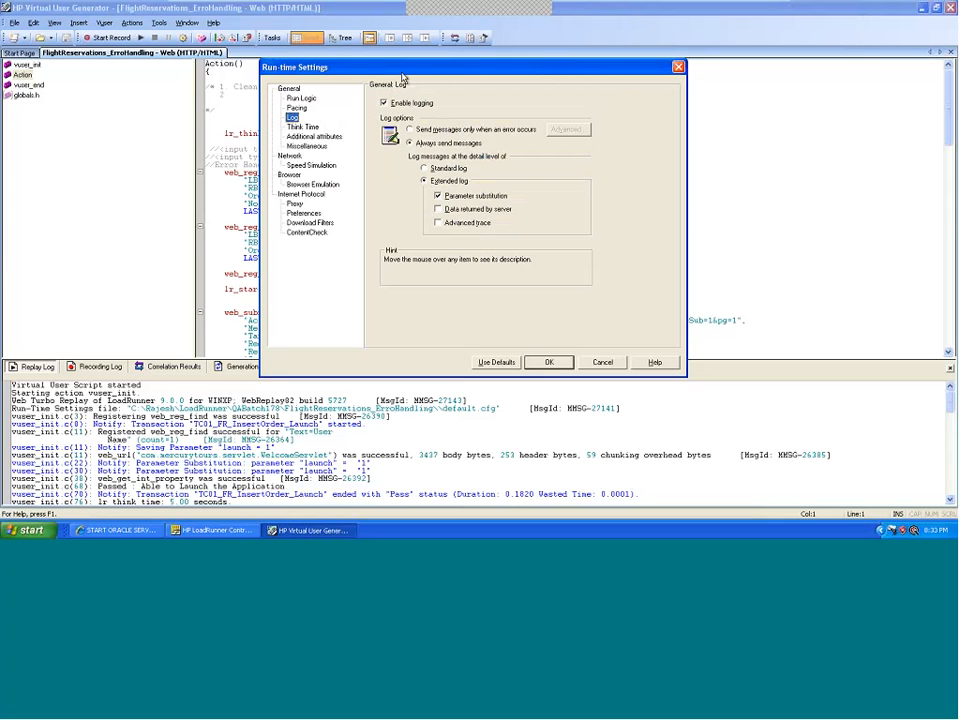
drag(405, 74, 393, 71)
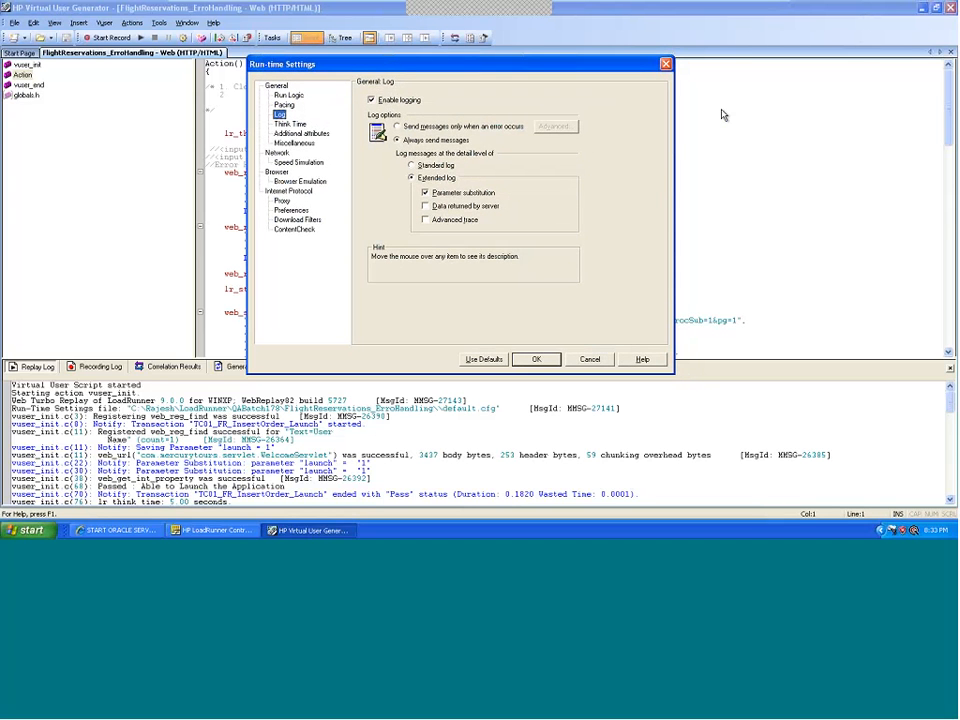
click(587, 365)
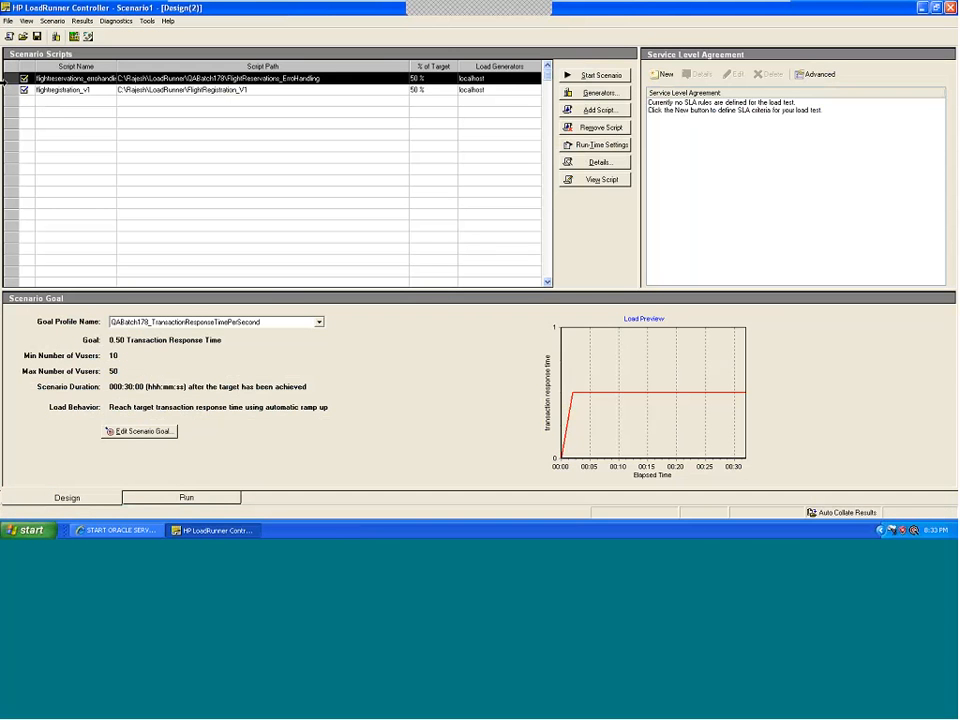
- Review the run logic, pacing and log run-time settings of the flight reservations script in the scenario, and close them unchanged
right_click(10, 79)
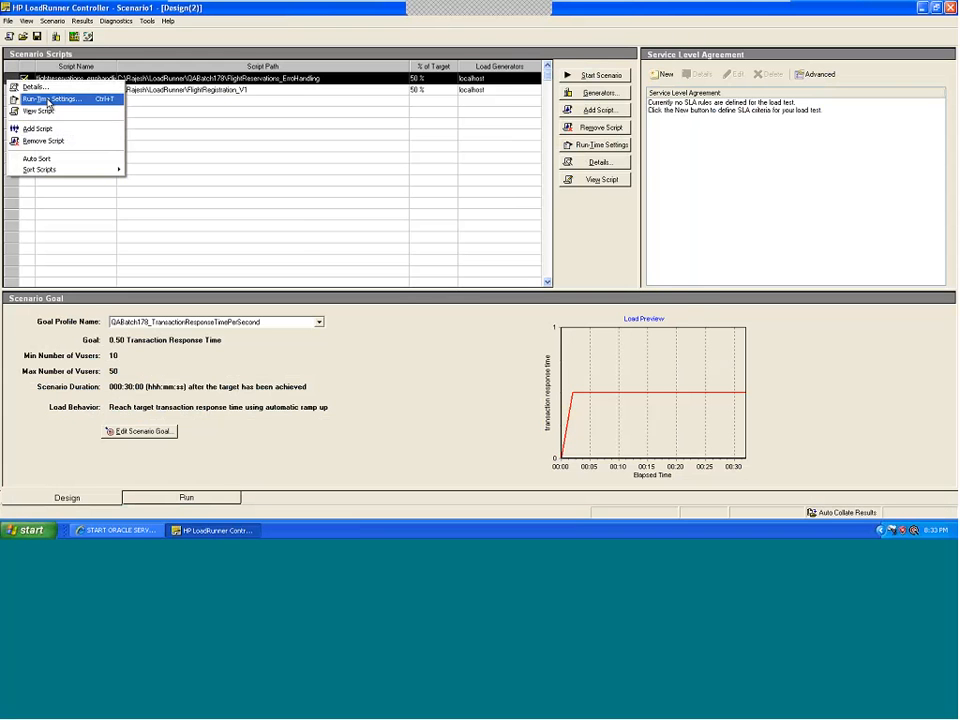
click(47, 100)
drag(538, 196, 471, 116)
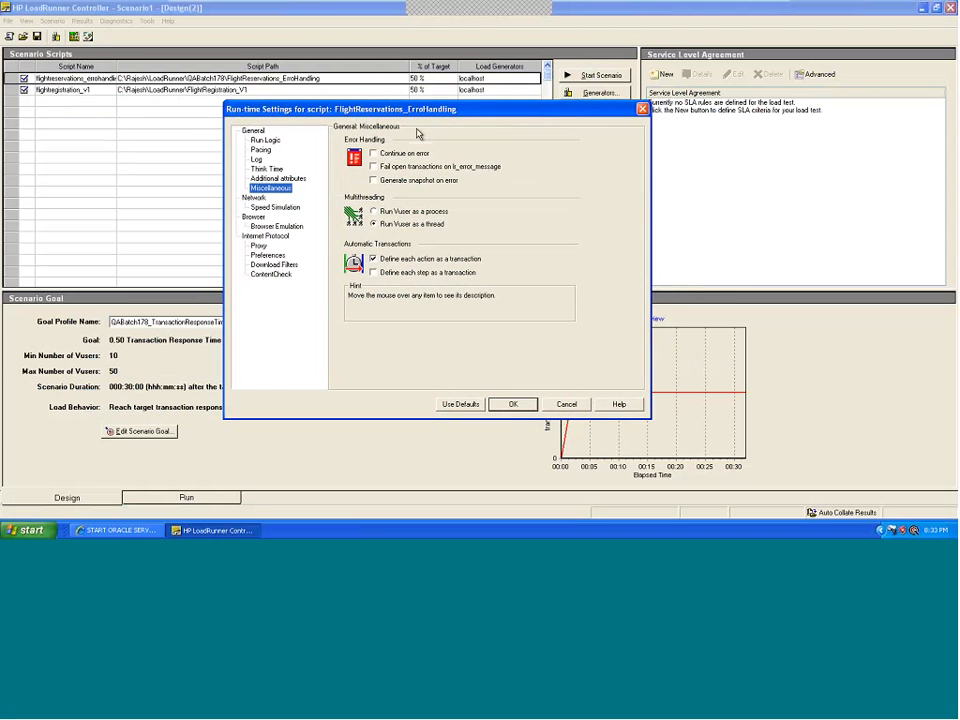
click(265, 140)
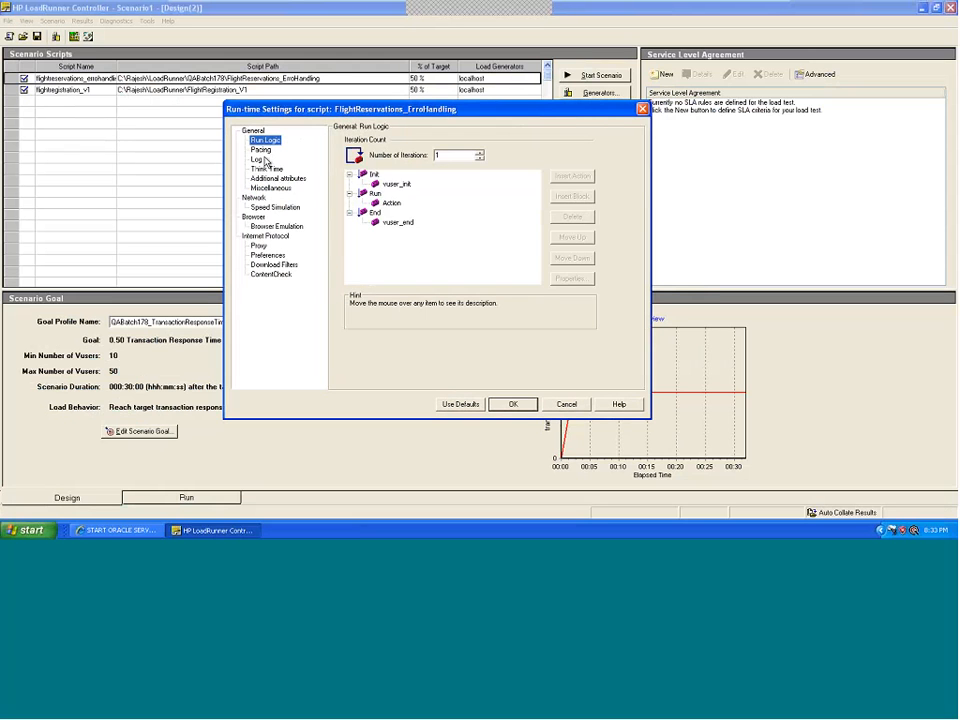
click(260, 149)
click(256, 159)
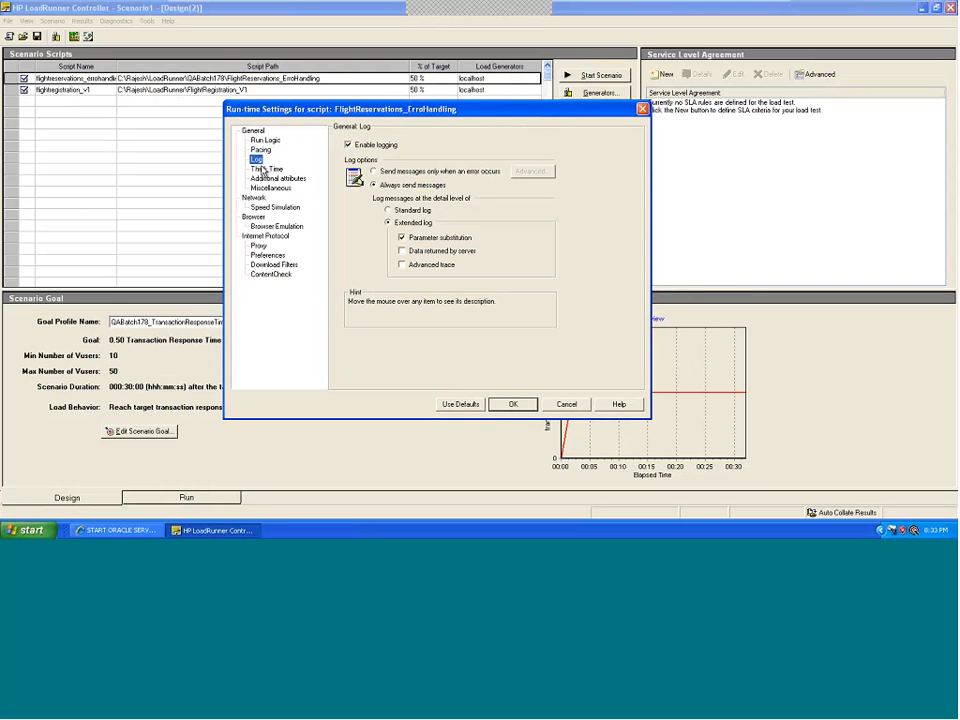
click(641, 109)
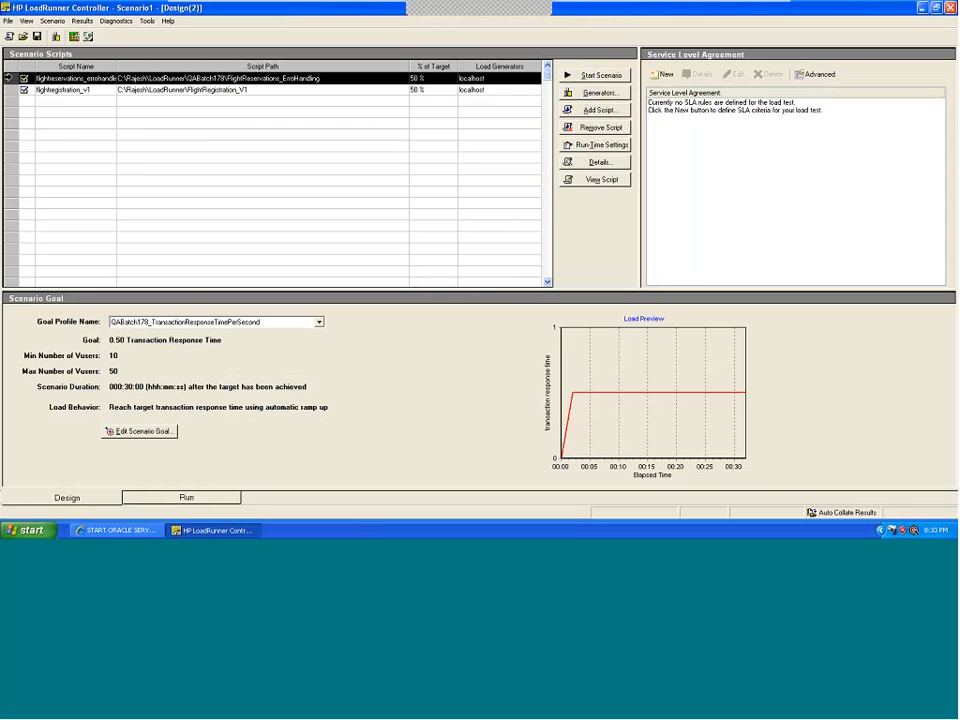
- Open the flight reservations script's details in the scenario and refresh the script and its run-time settings
right_click(9, 78)
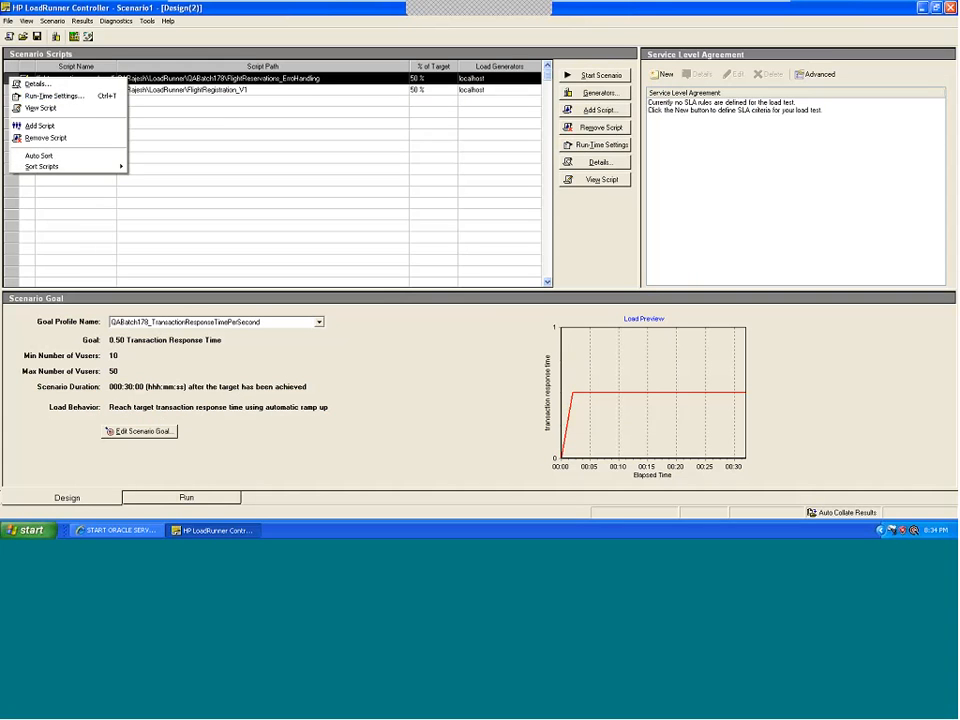
click(266, 197)
click(263, 191)
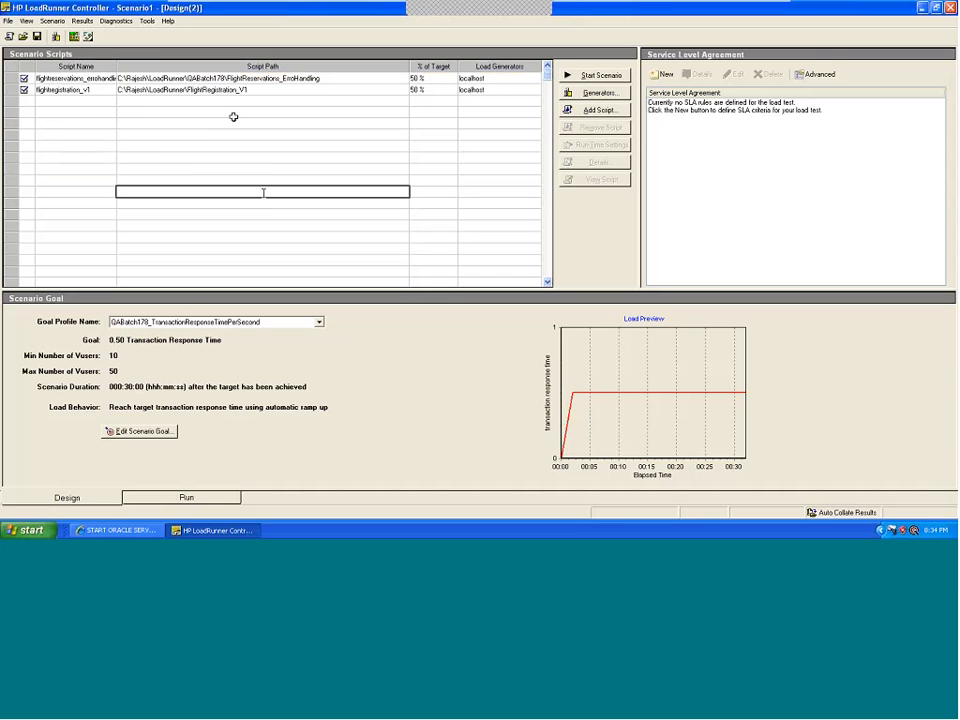
double_click(3, 80)
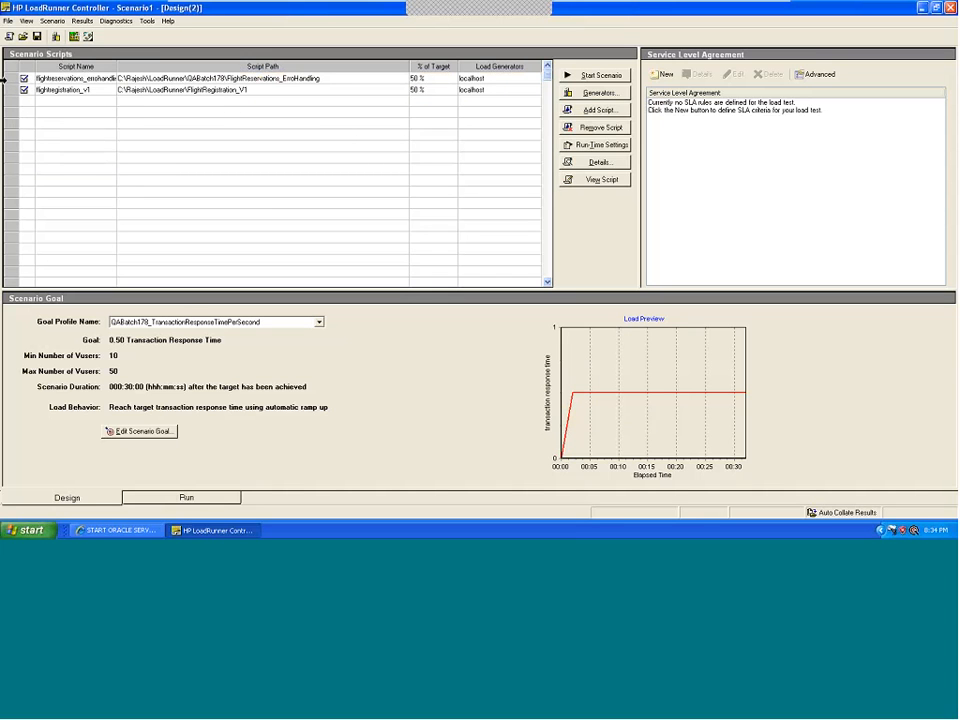
drag(484, 154, 351, 145)
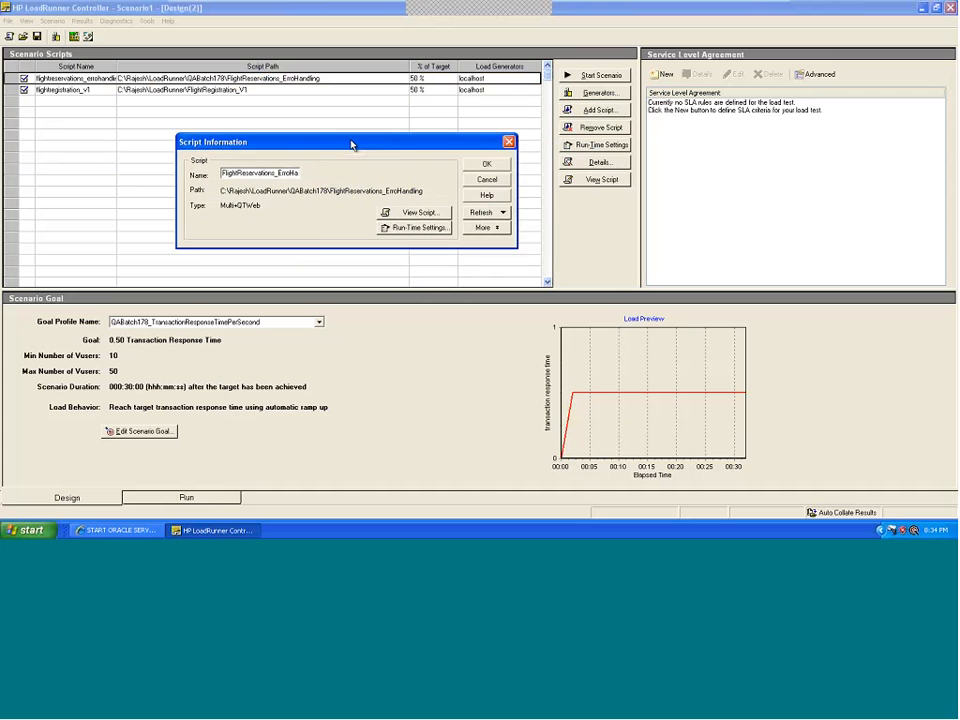
click(503, 213)
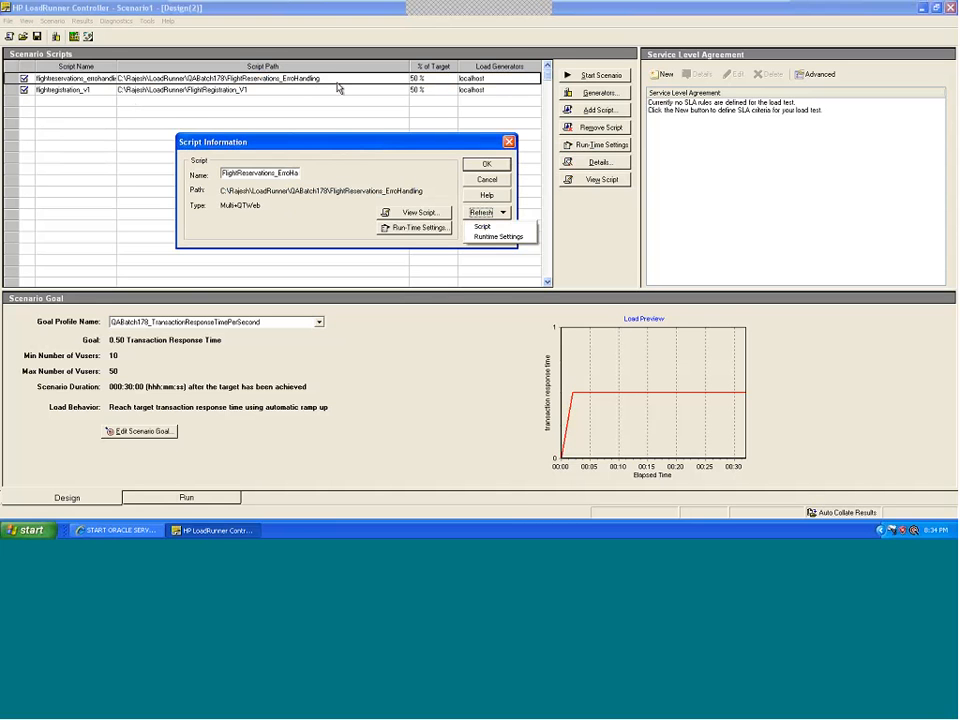
click(486, 229)
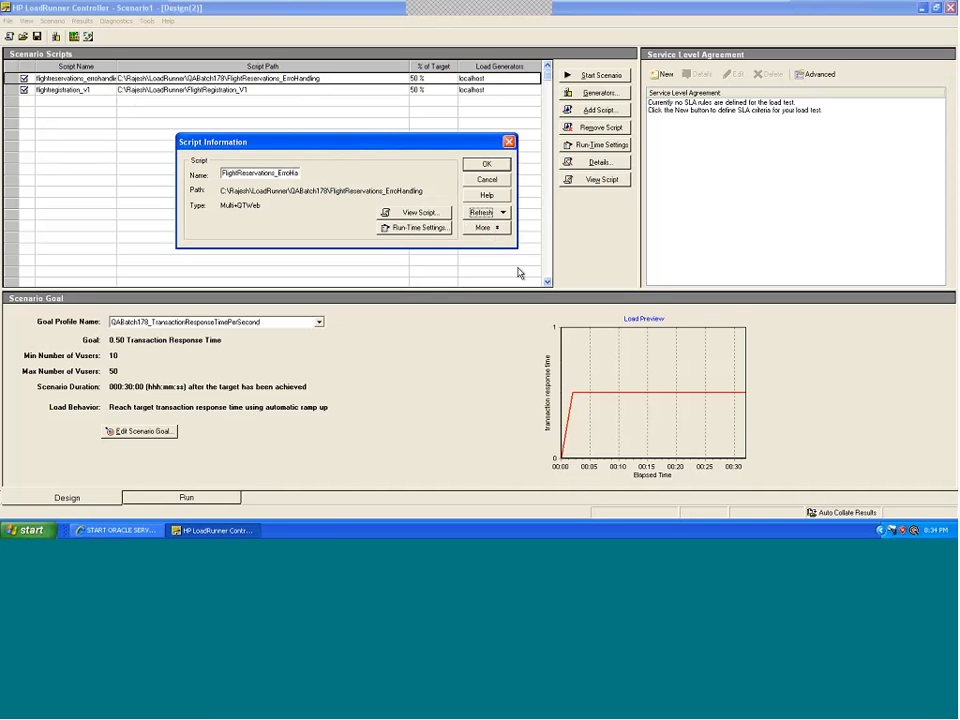
click(504, 214)
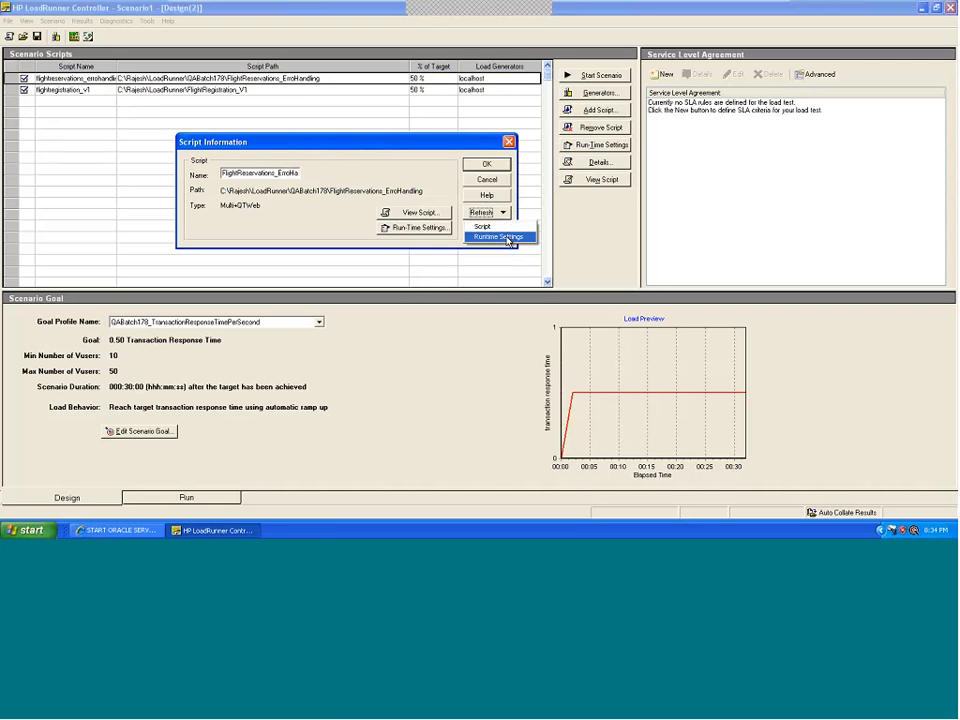
click(500, 237)
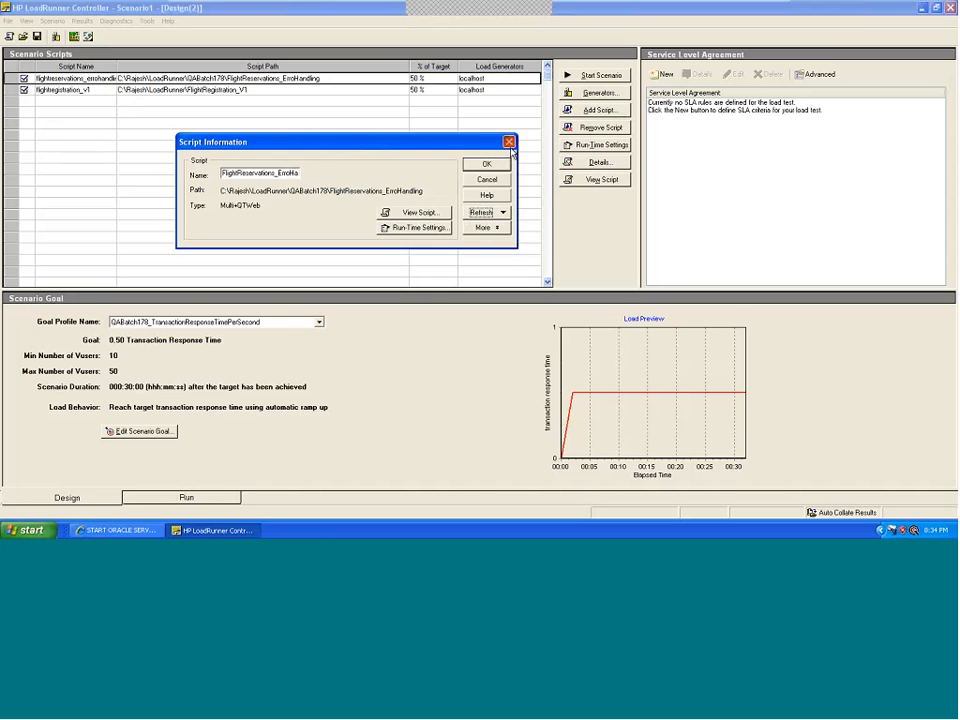
- Open the flight reservations script in Virtual User Generator and set its log to send messages only when an error occurs
right_click(18, 90)
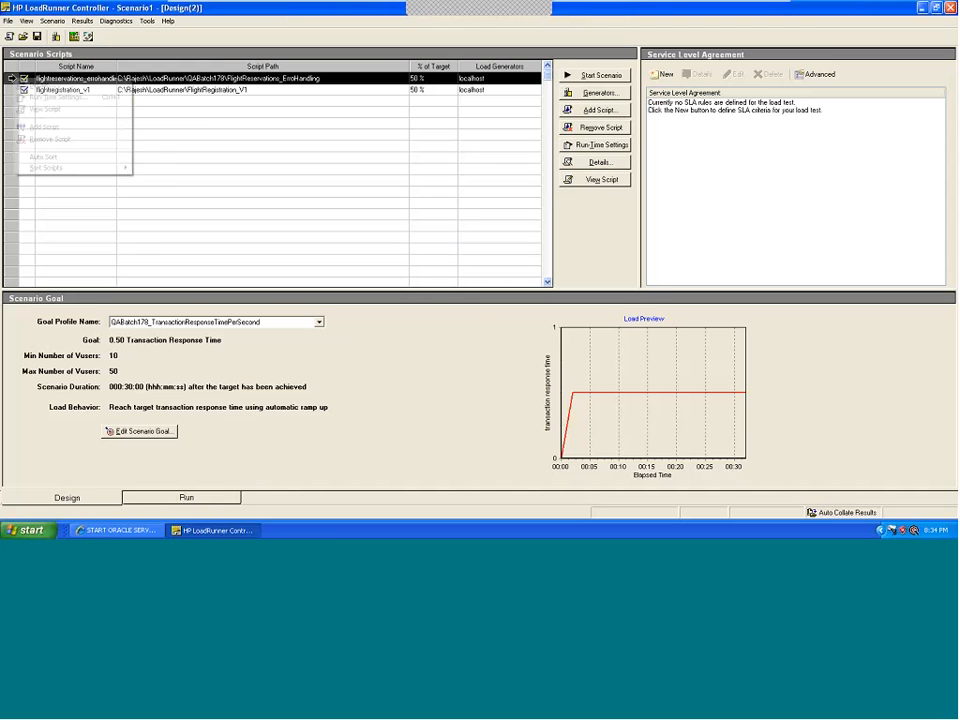
click(44, 109)
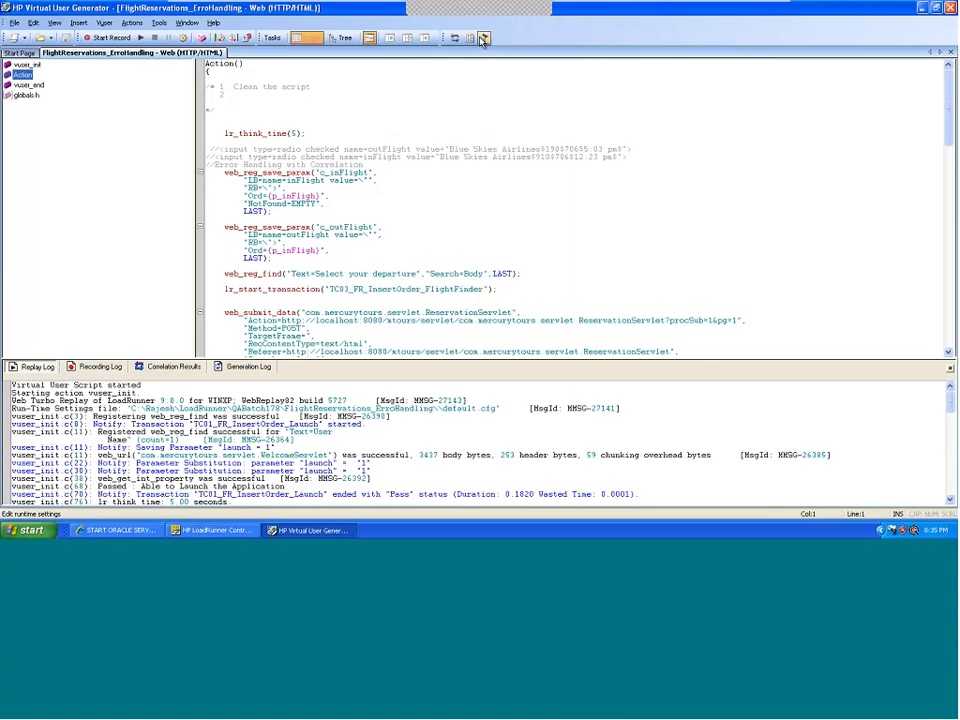
click(483, 38)
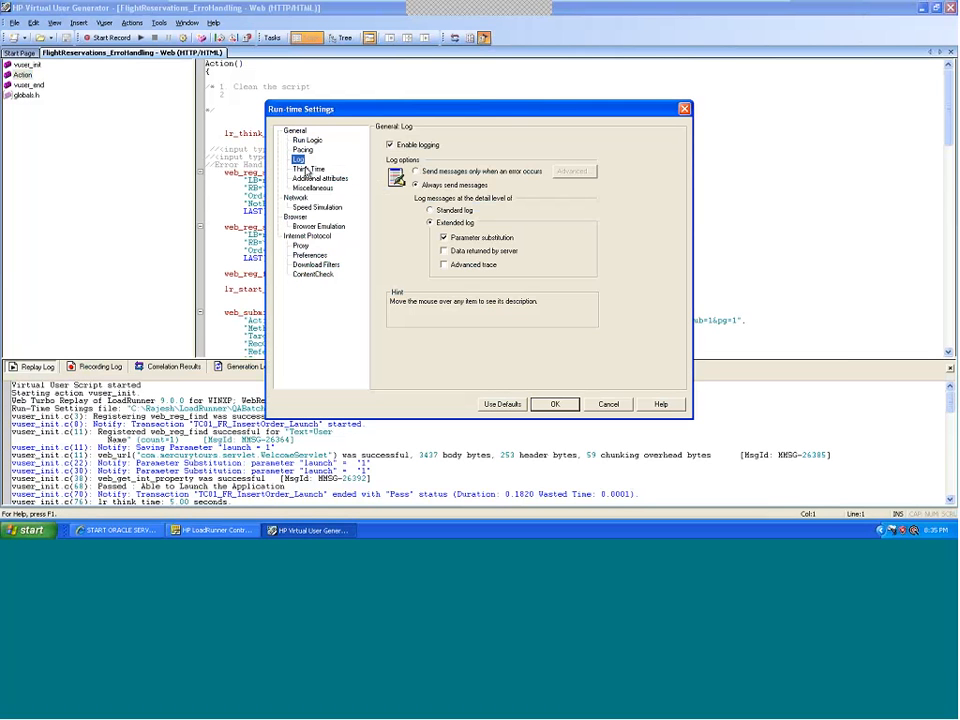
click(470, 174)
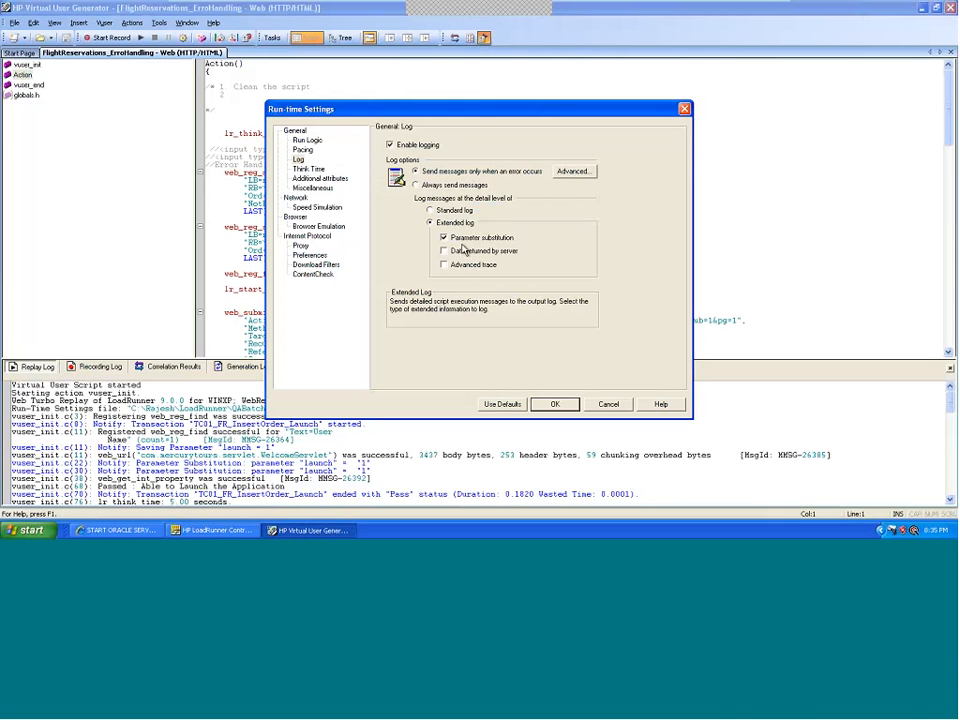
- Set the pacing to a fixed delay of 30 seconds after the previous iteration ends, save the script and return to the Controller
click(304, 150)
click(406, 178)
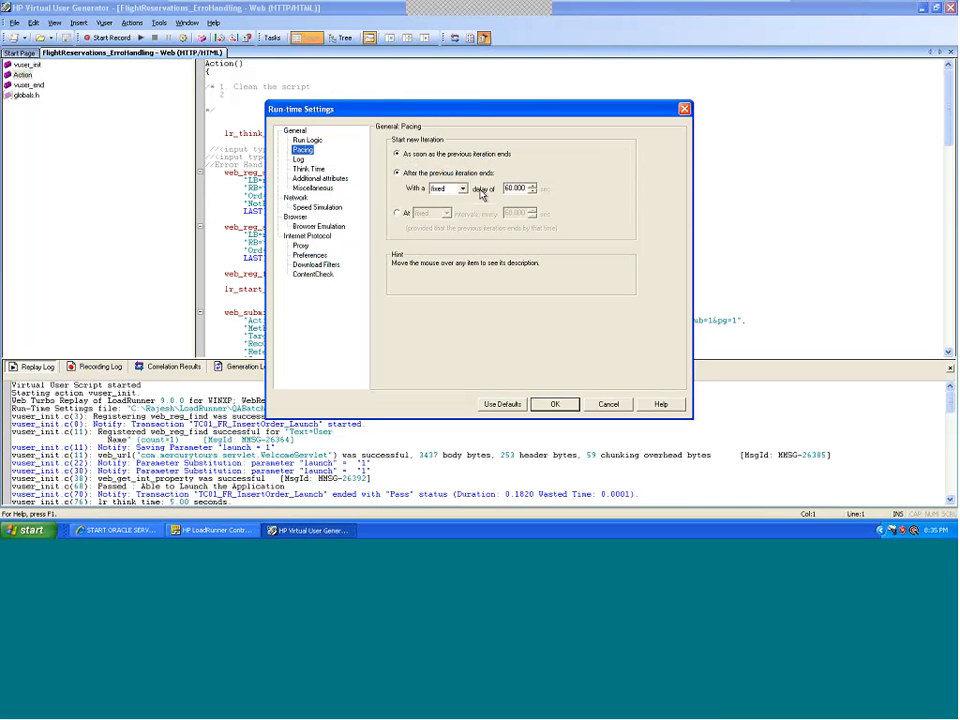
drag(509, 188, 506, 188)
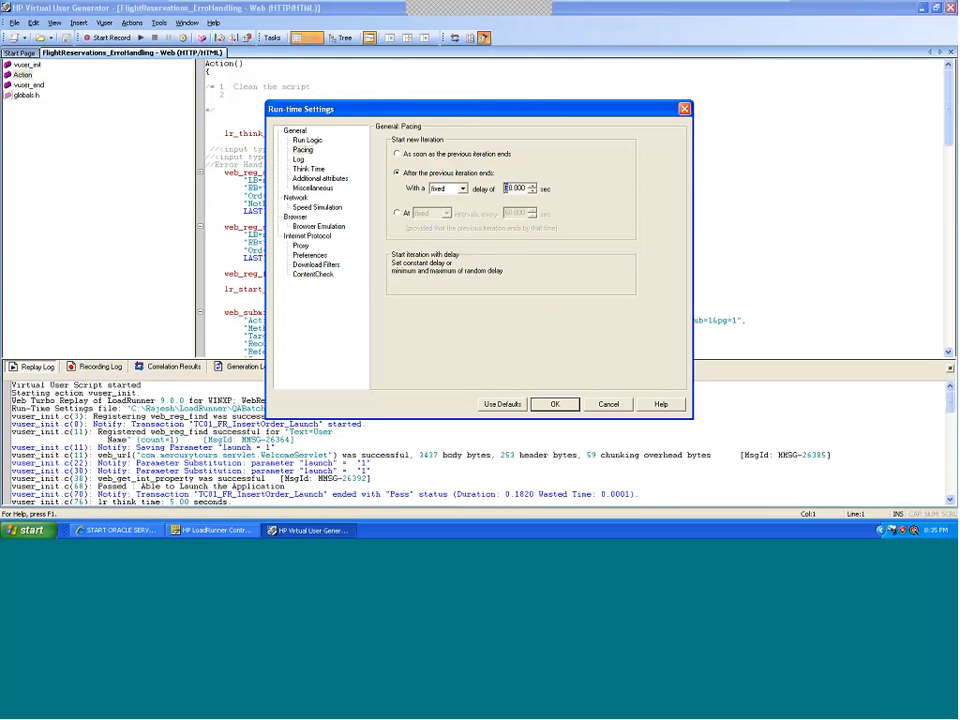
text(3)
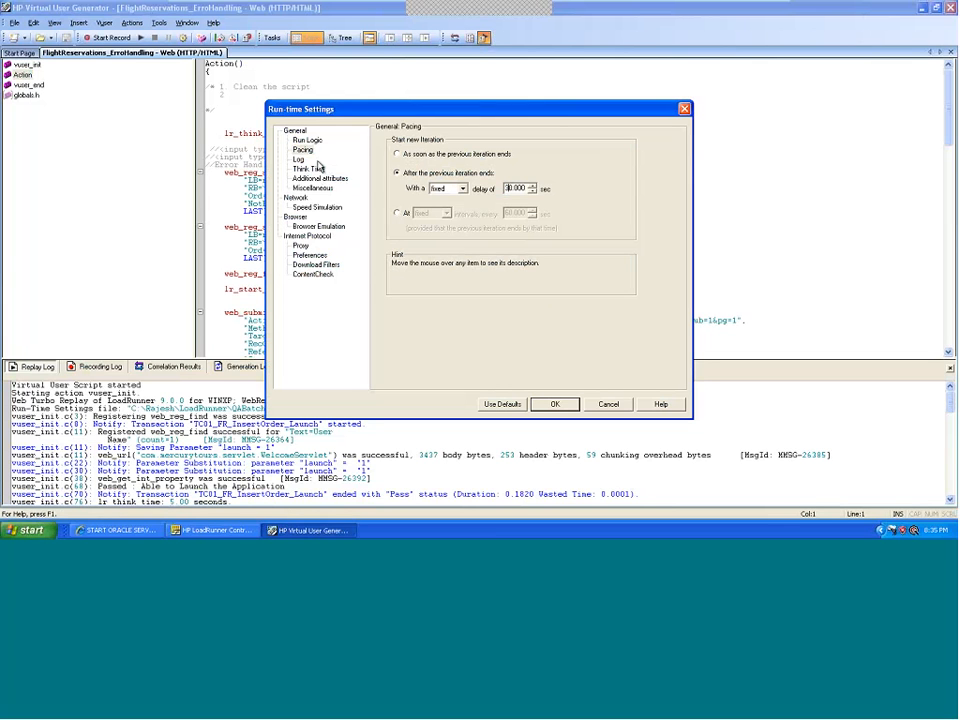
click(543, 404)
click(65, 38)
click(921, 8)
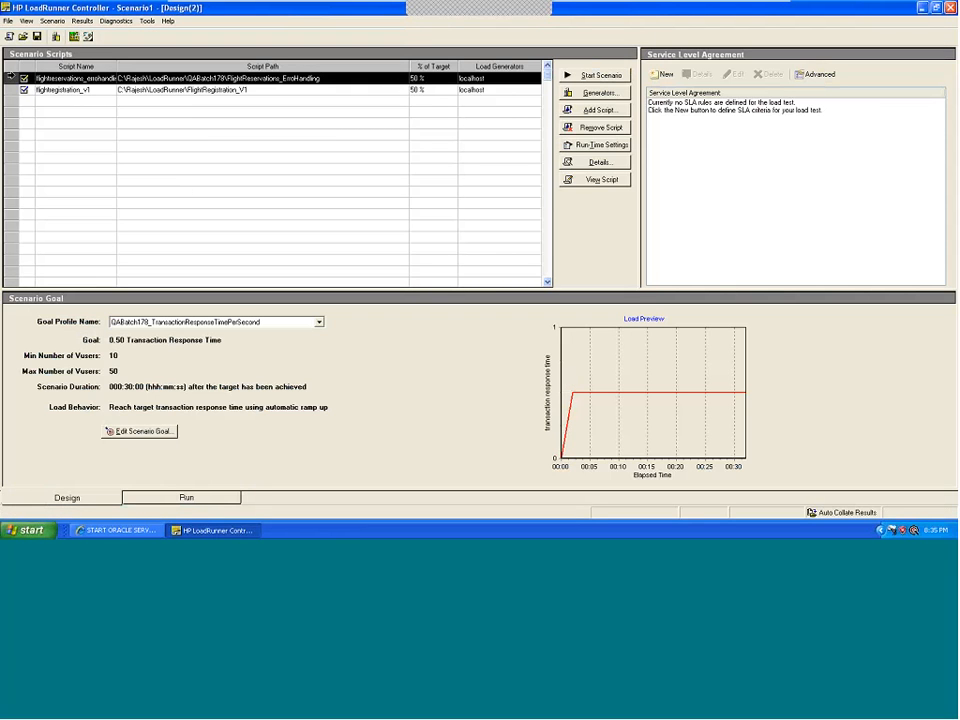
- Refresh the flight reservations script from its details in the scenario and accept the script information
right_click(12, 84)
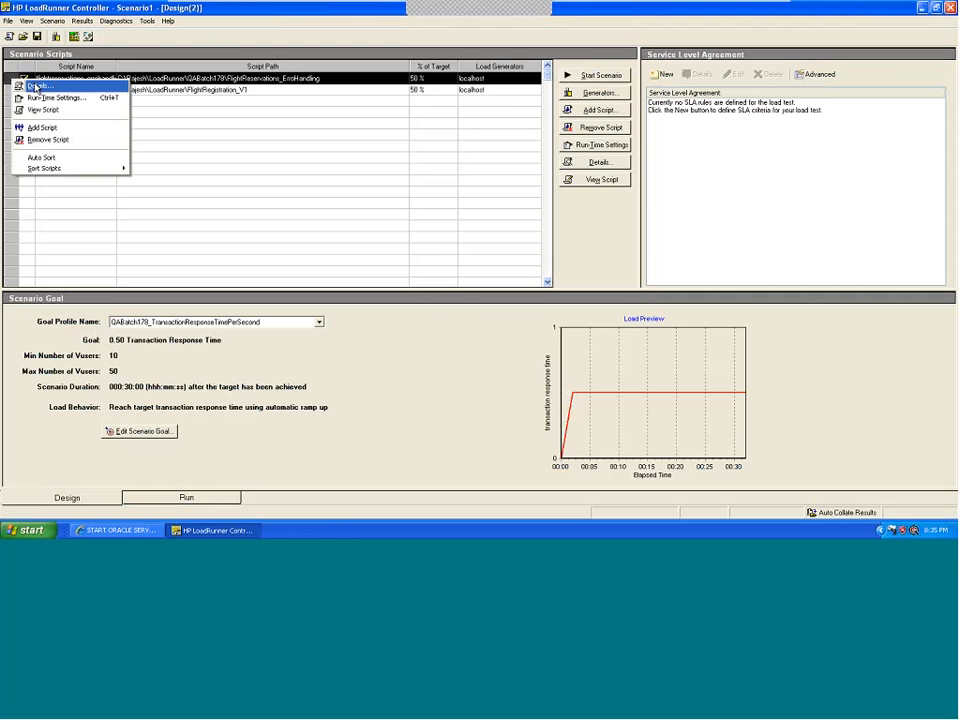
click(42, 86)
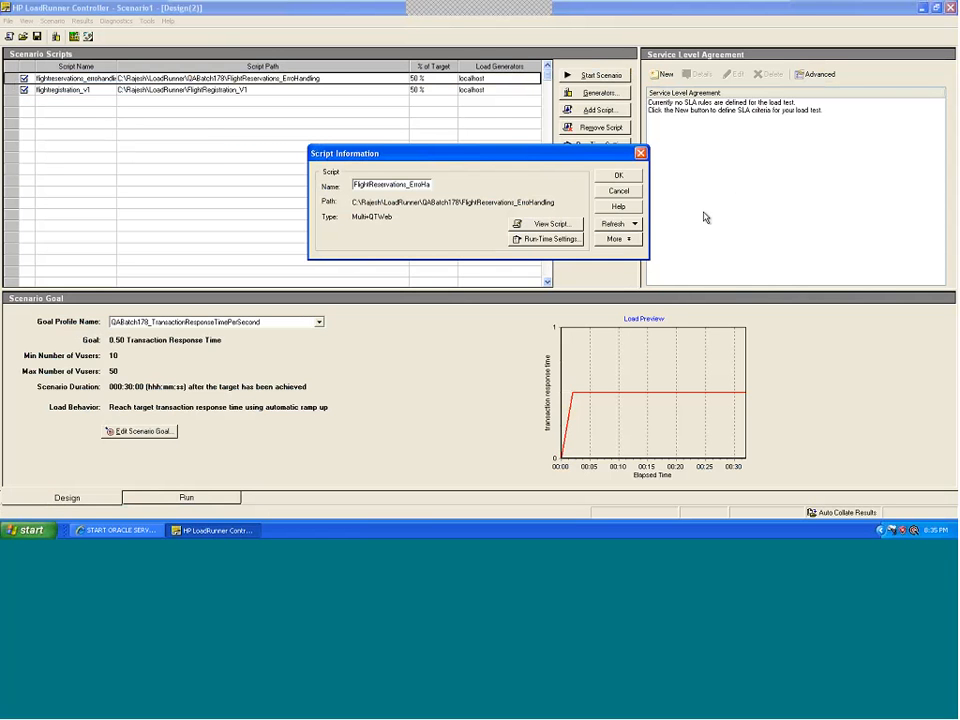
click(634, 223)
click(634, 237)
click(619, 176)
- Save the scenario as Scenario1 in the LoadRunner folder's QABatch178 subfolder
click(39, 37)
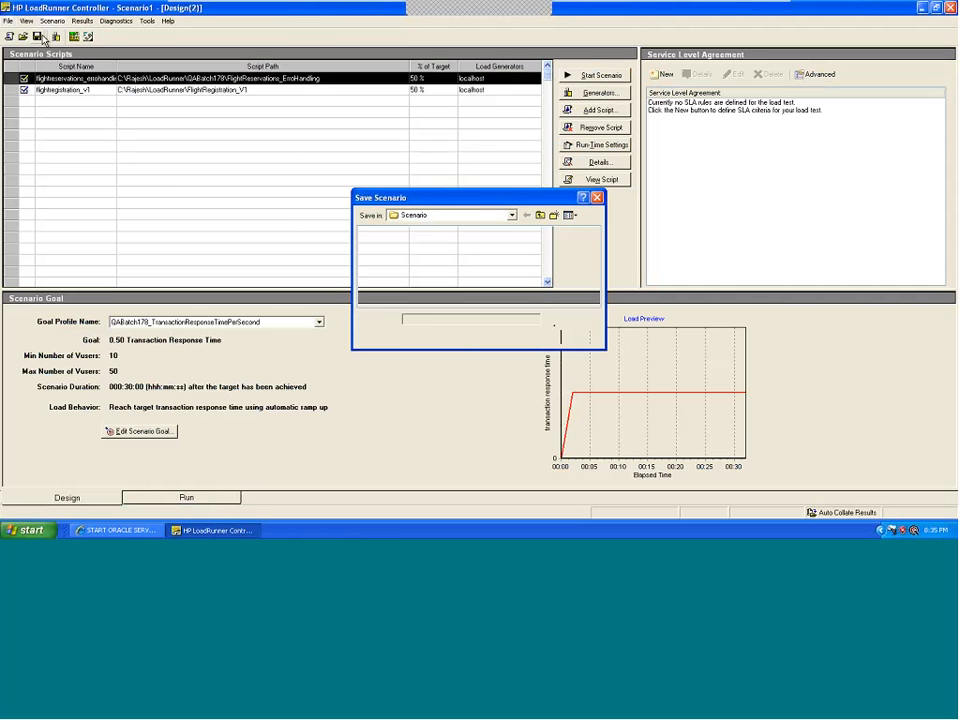
click(540, 216)
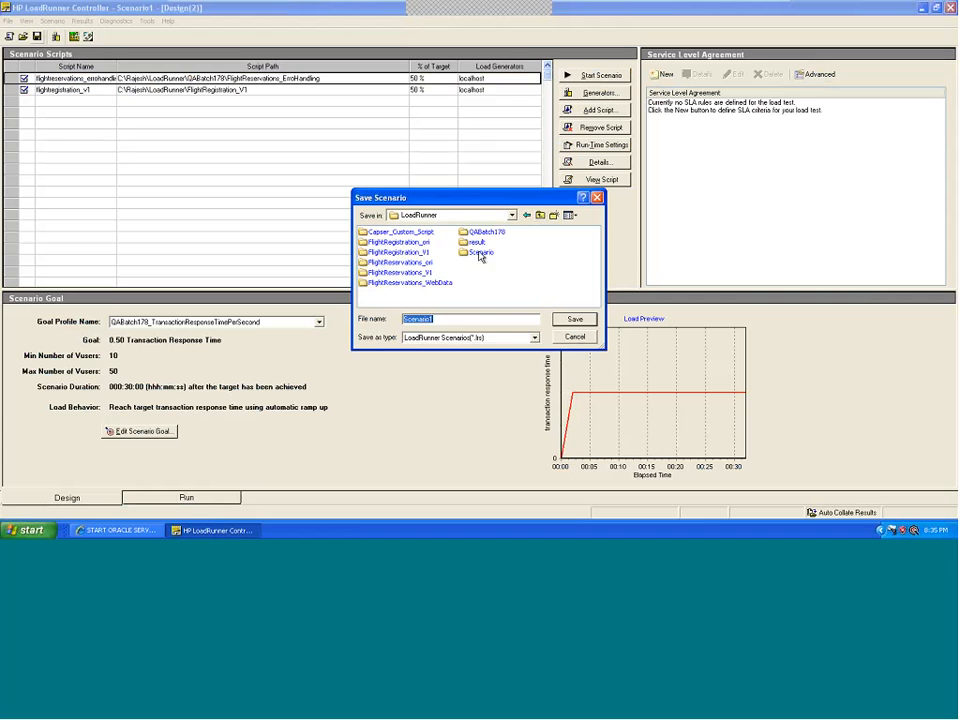
click(511, 216)
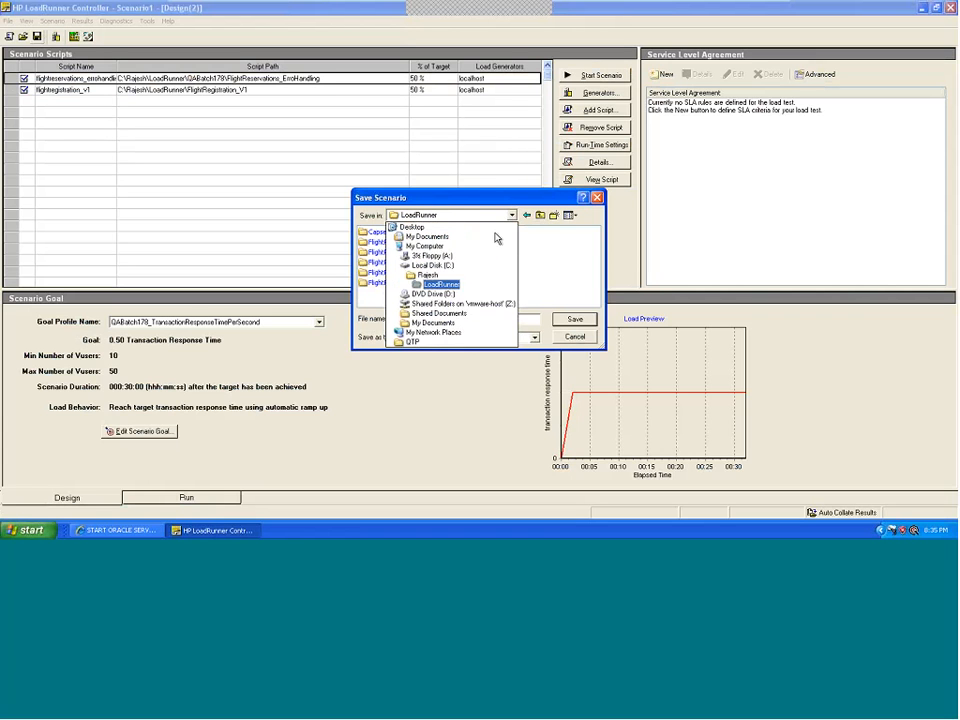
click(490, 271)
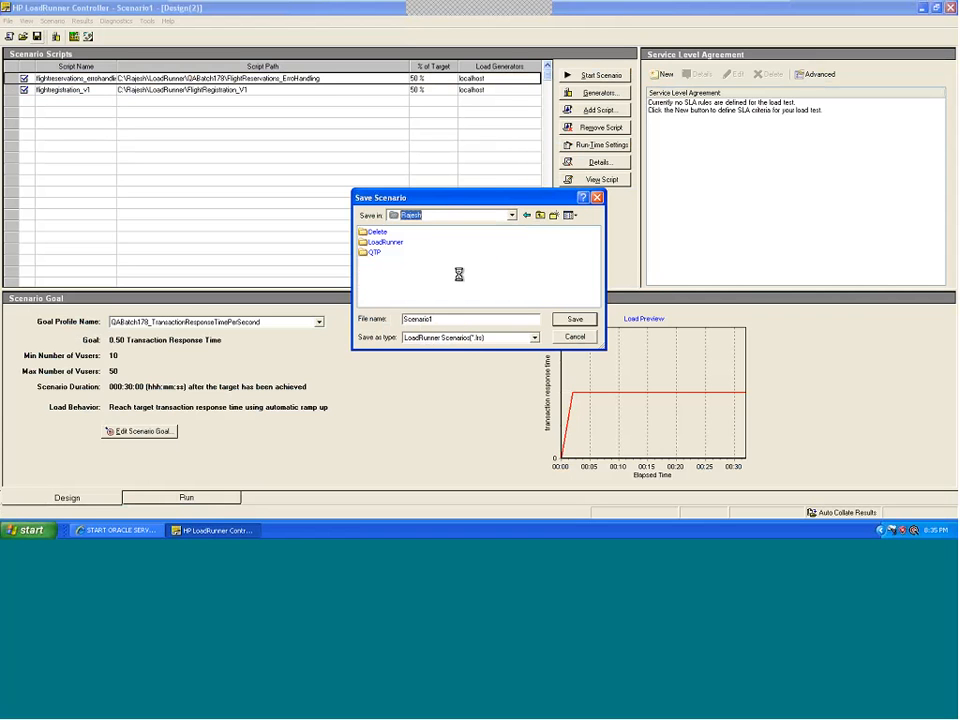
double_click(385, 242)
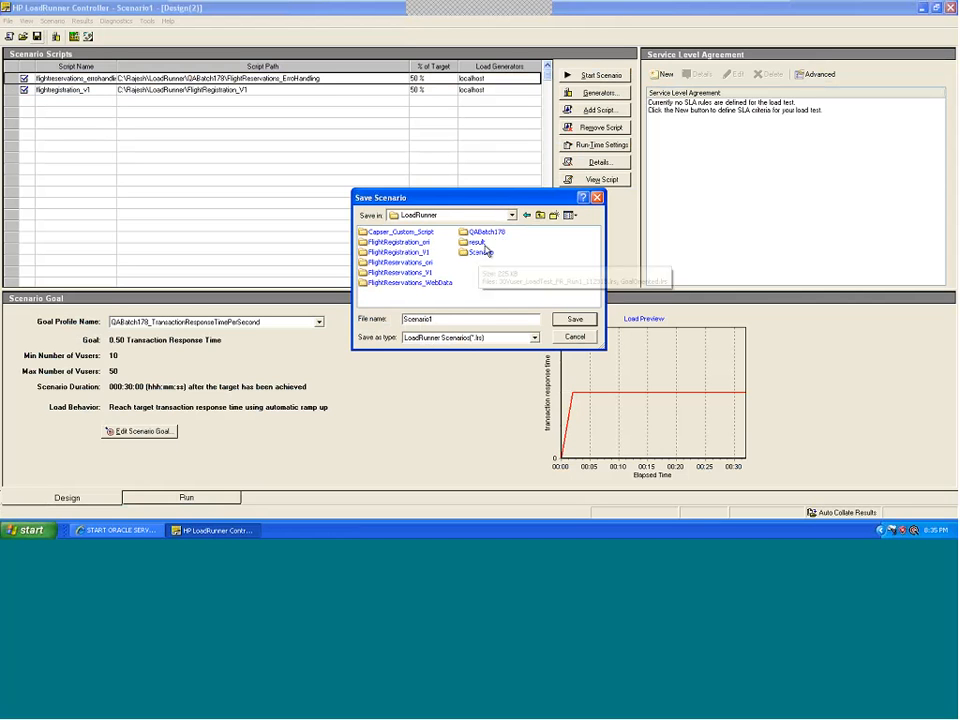
click(481, 235)
double_click(481, 235)
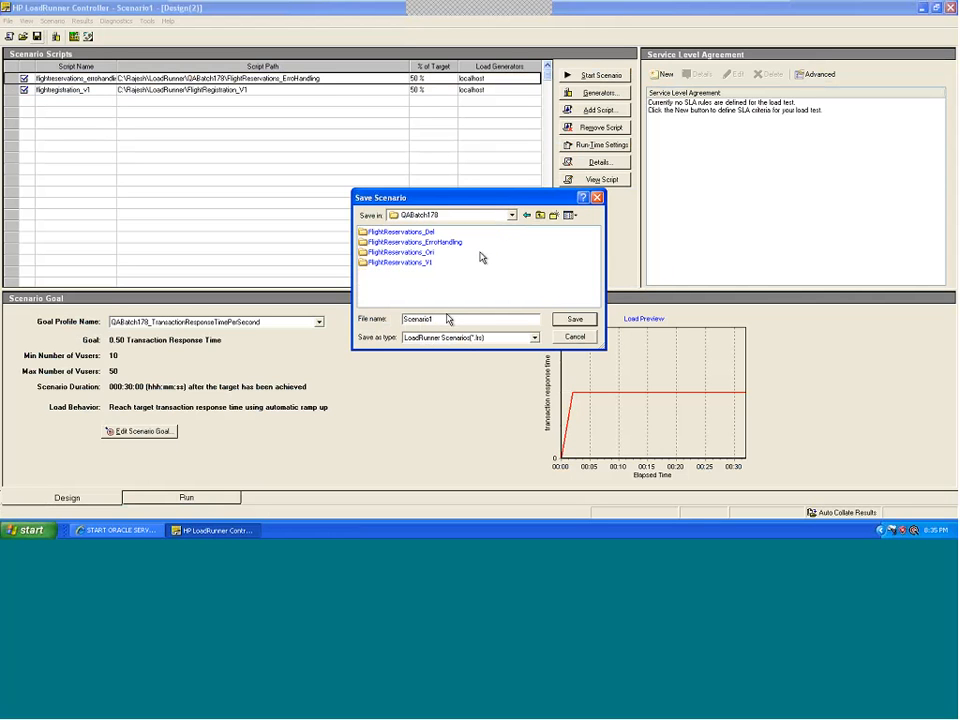
click(573, 318)
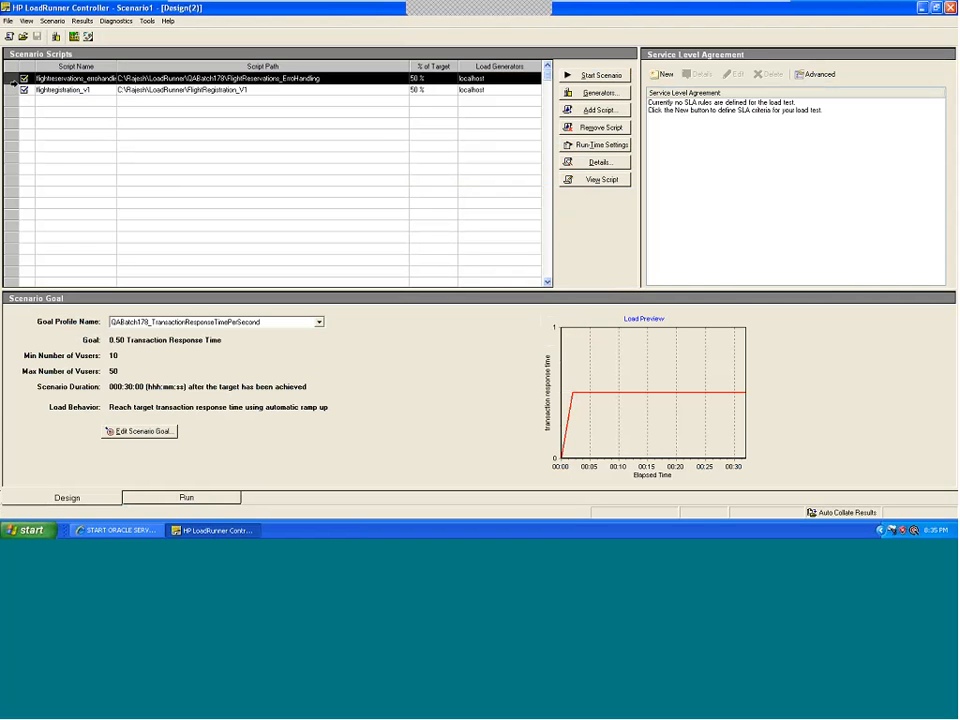
- In the flight reservations script's run-time settings, log messages only when an error occurs and set a fixed 40-second delay after each iteration
right_click(18, 78)
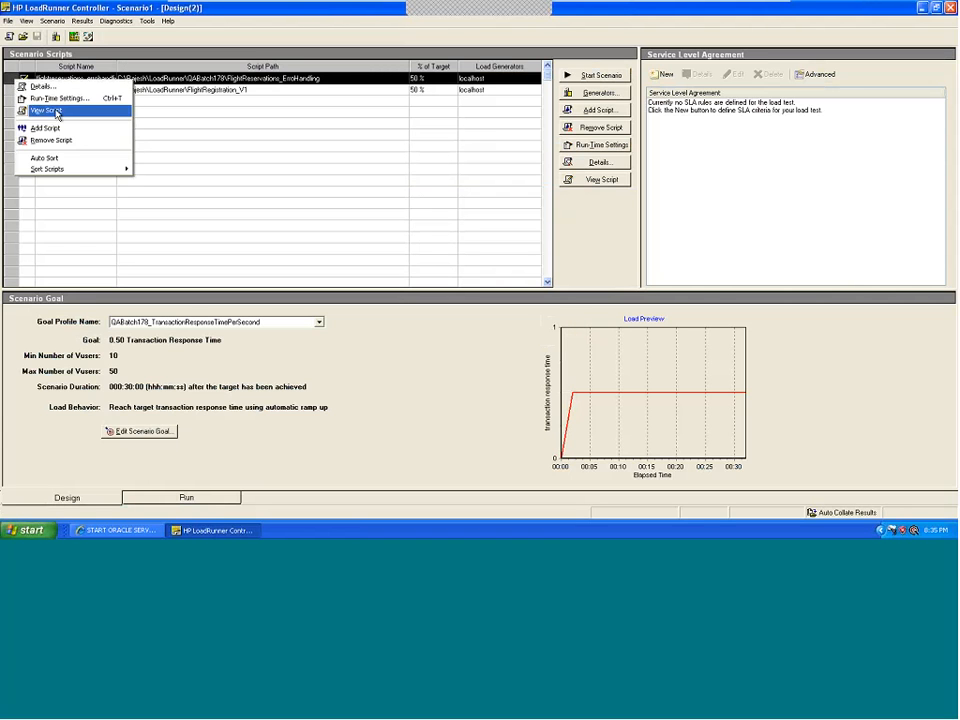
click(60, 98)
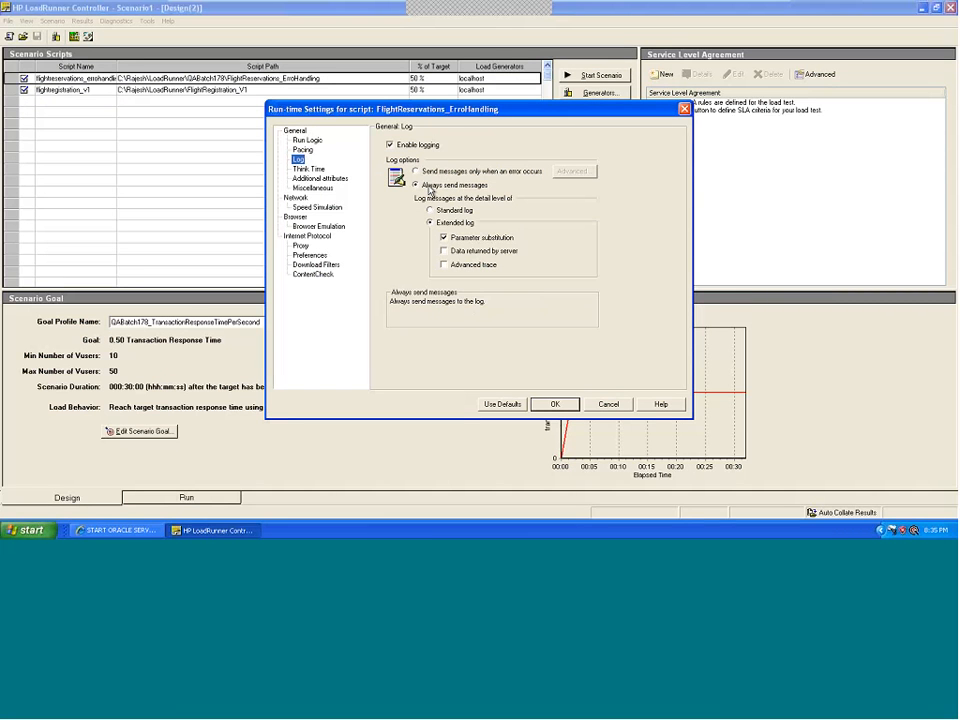
click(461, 171)
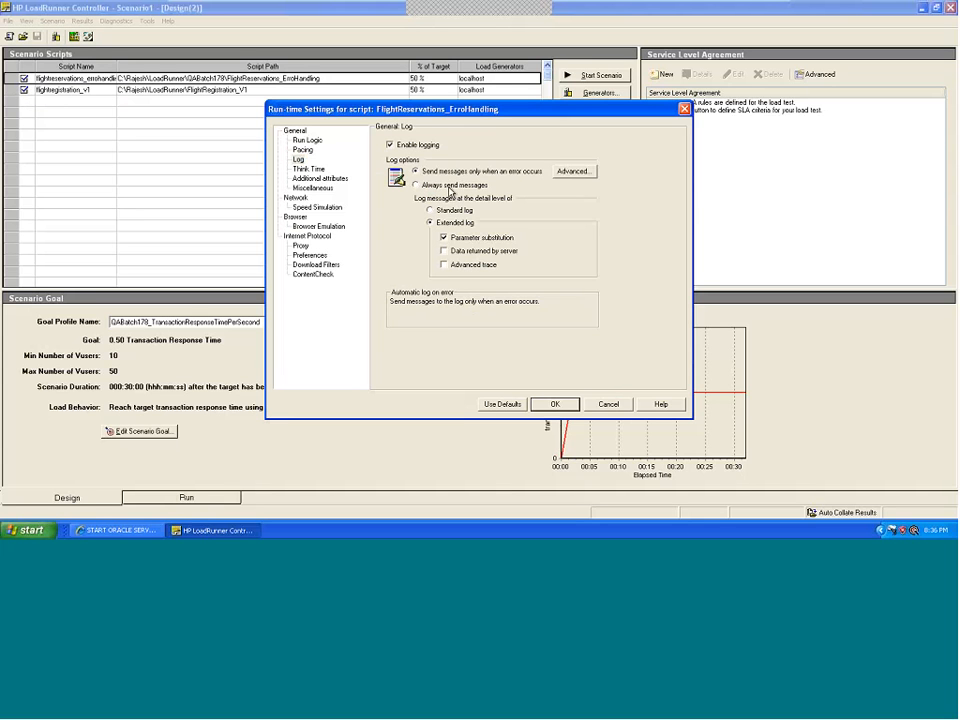
click(309, 141)
click(303, 149)
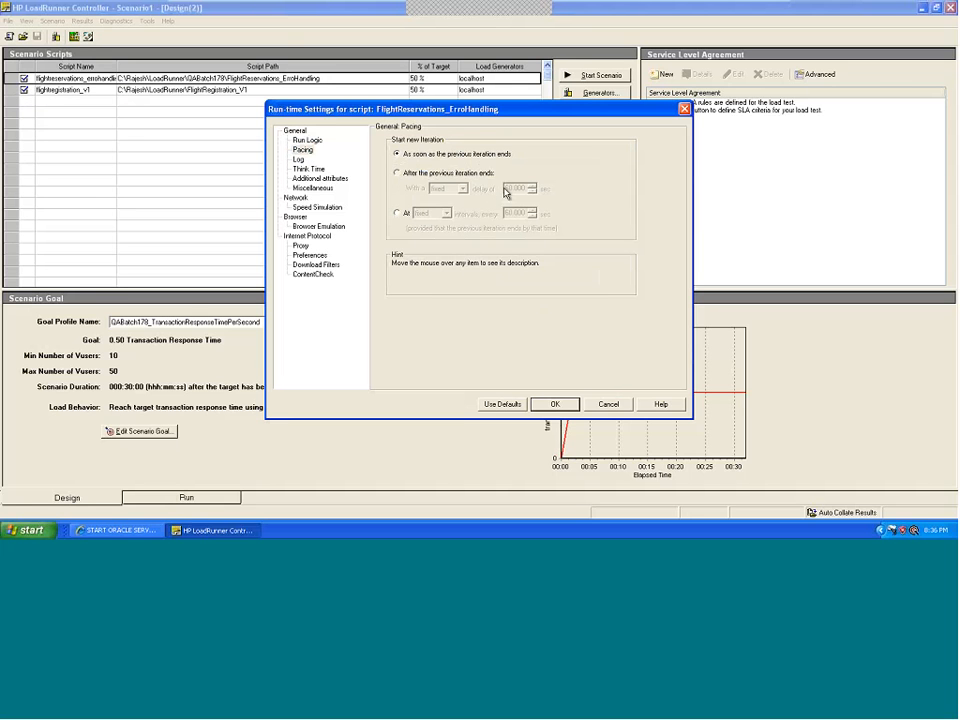
click(420, 173)
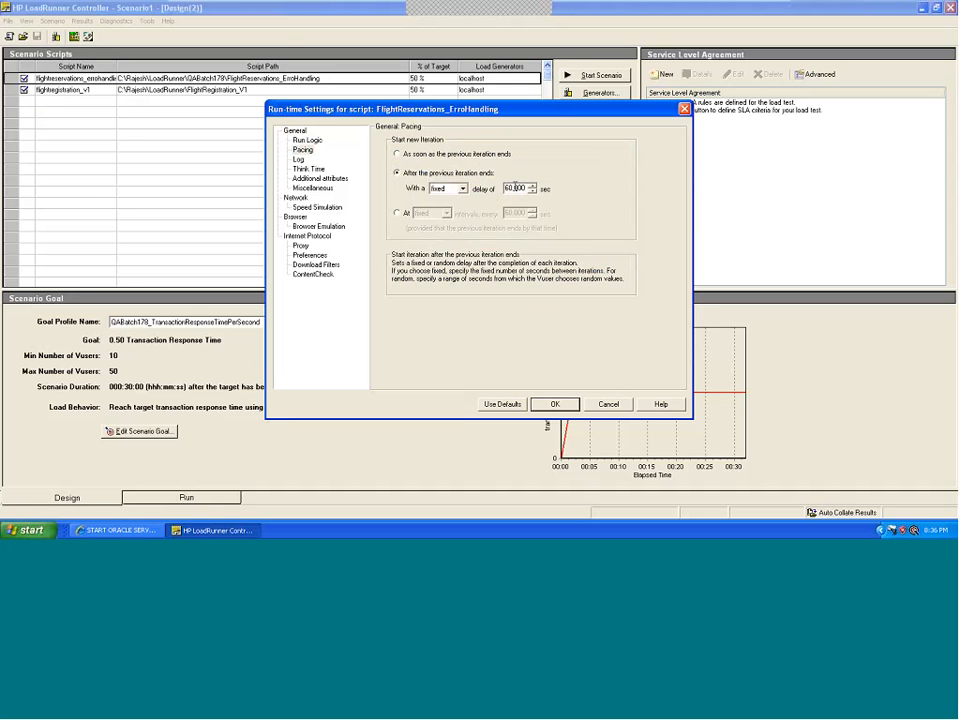
click(507, 188)
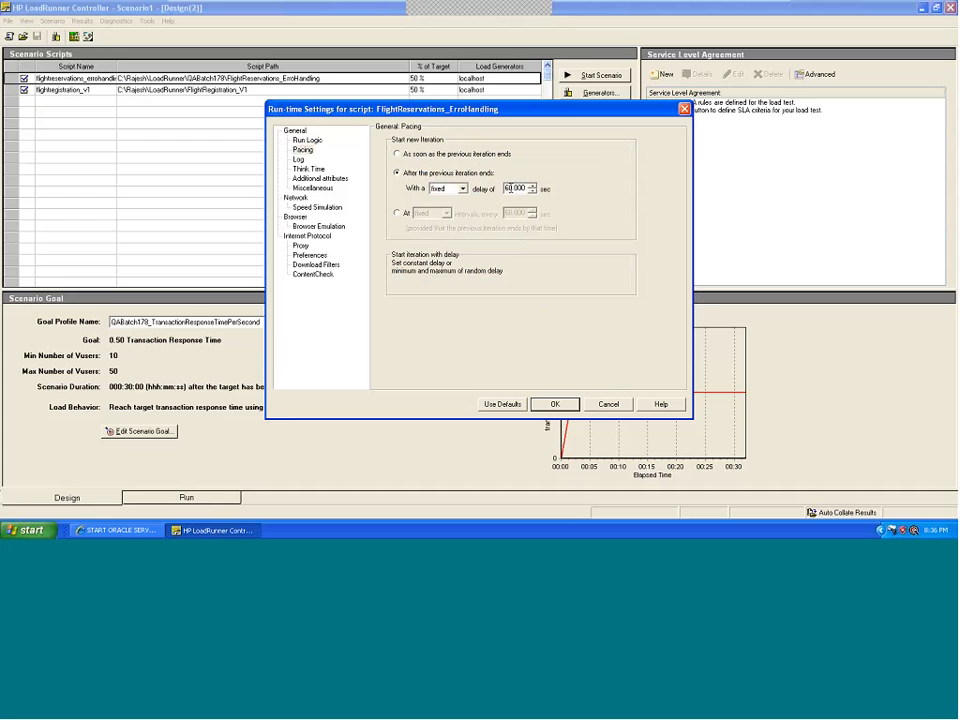
key(BackSpace)
text(4)
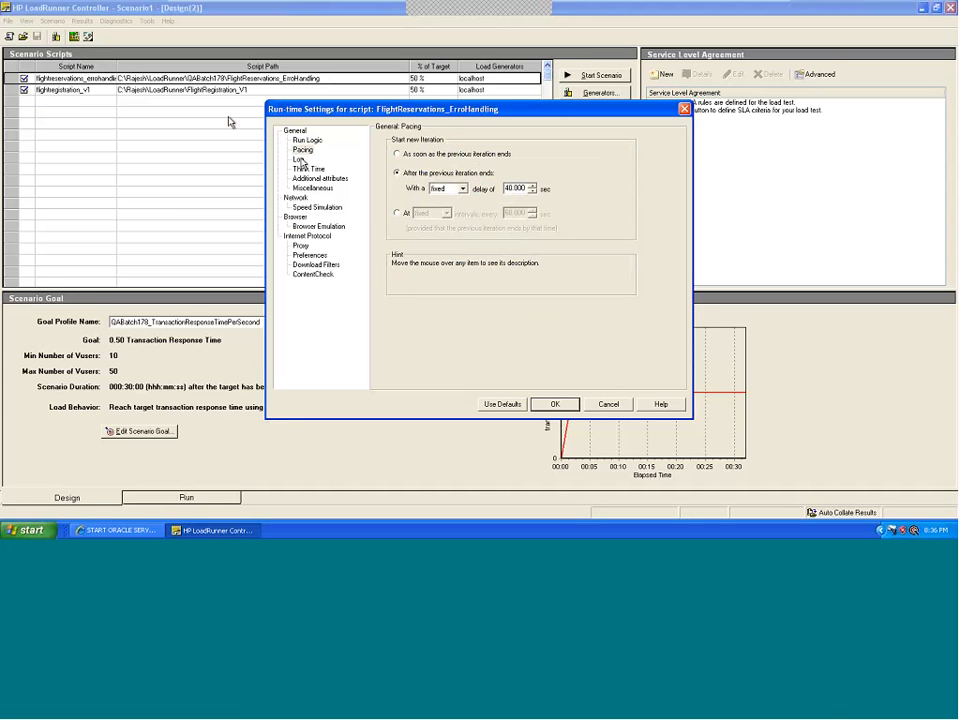
- Set the script's log to the standard detail level, sending messages only when an error occurs, and accept the run-time settings
click(308, 169)
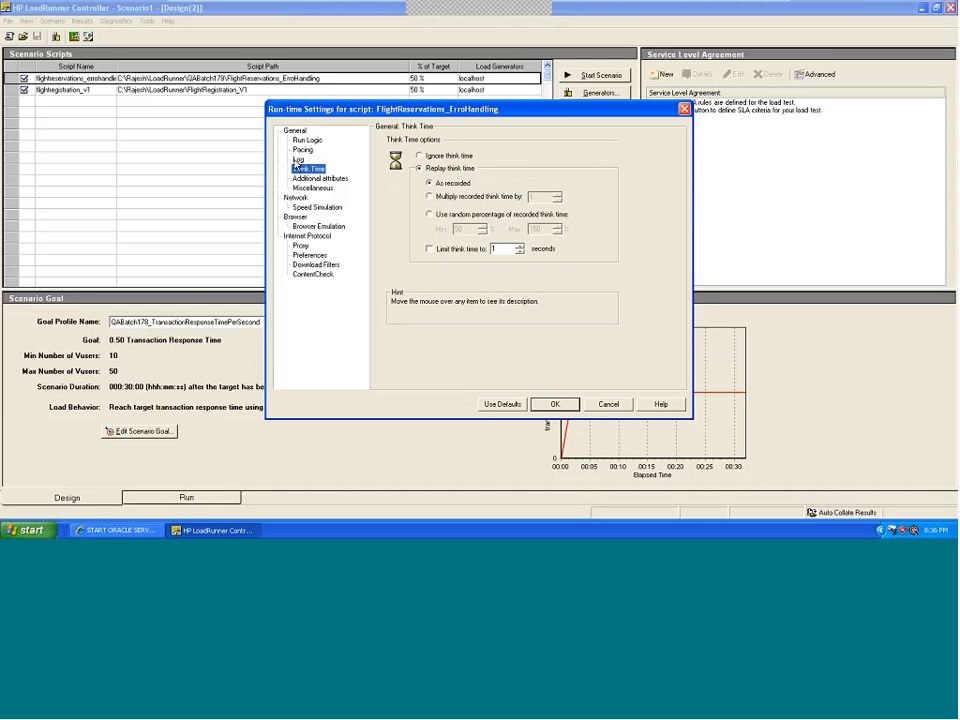
click(298, 159)
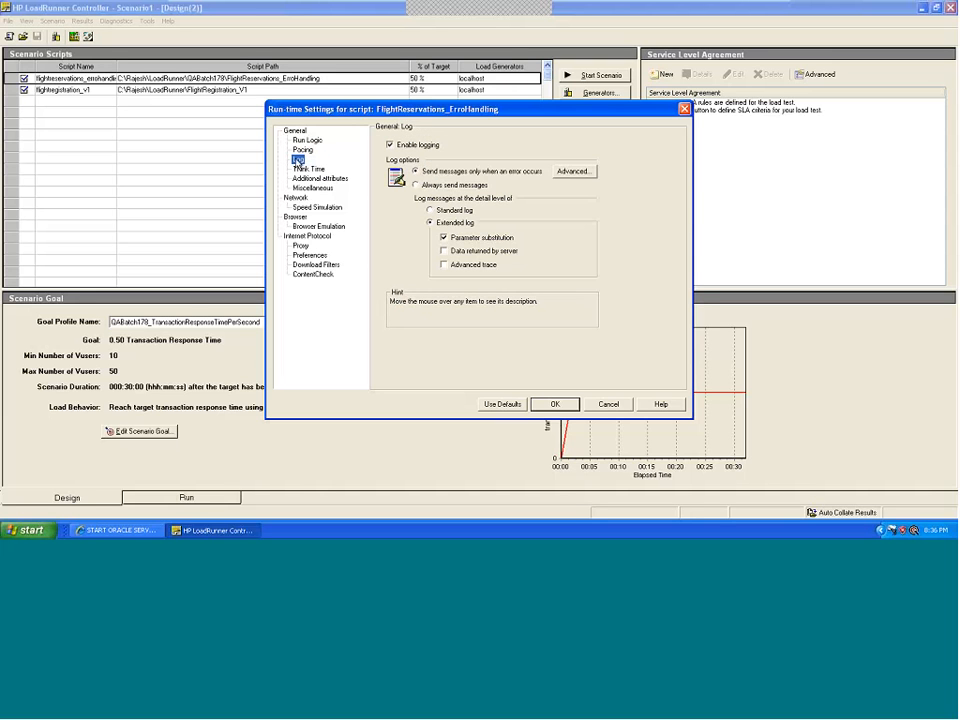
click(450, 187)
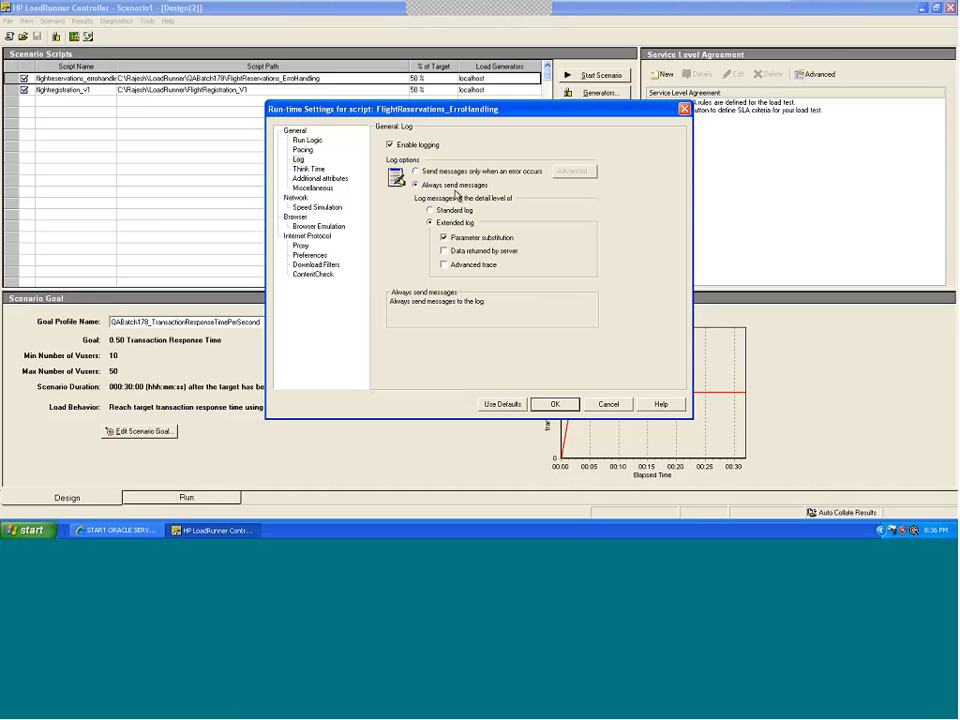
click(455, 173)
click(452, 211)
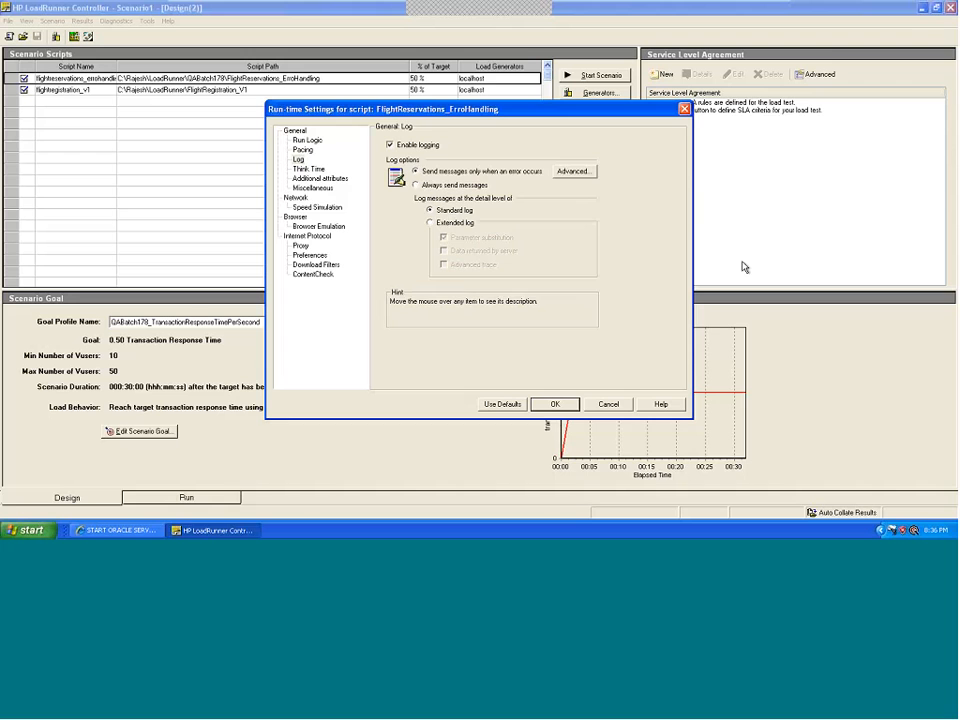
click(555, 404)
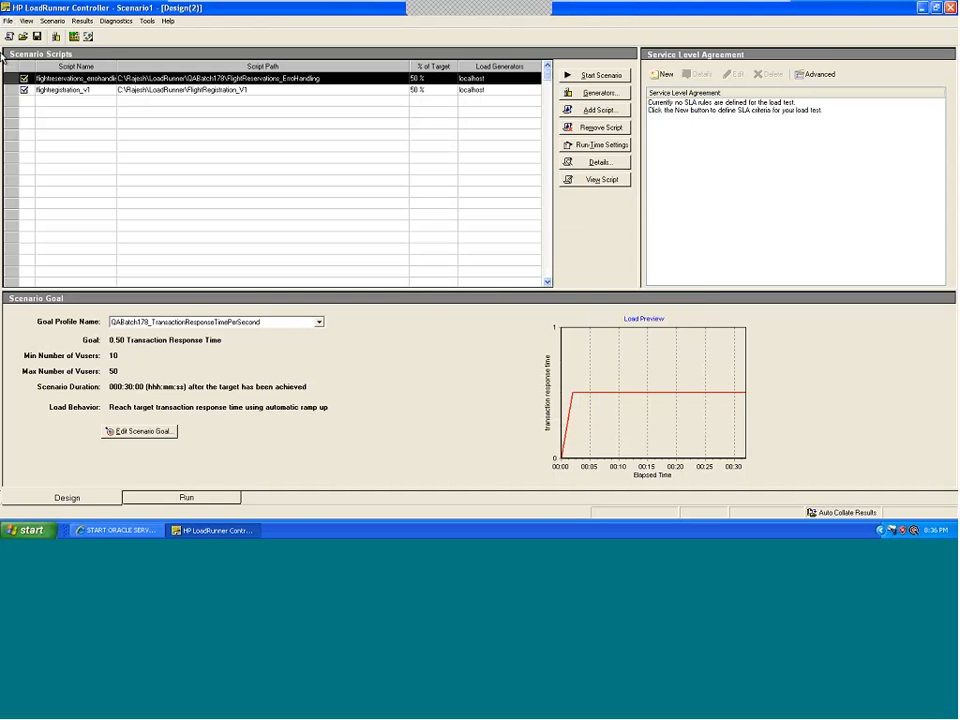
- Refresh the flight reservations script's run-time settings from its details and accept the script information
right_click(12, 78)
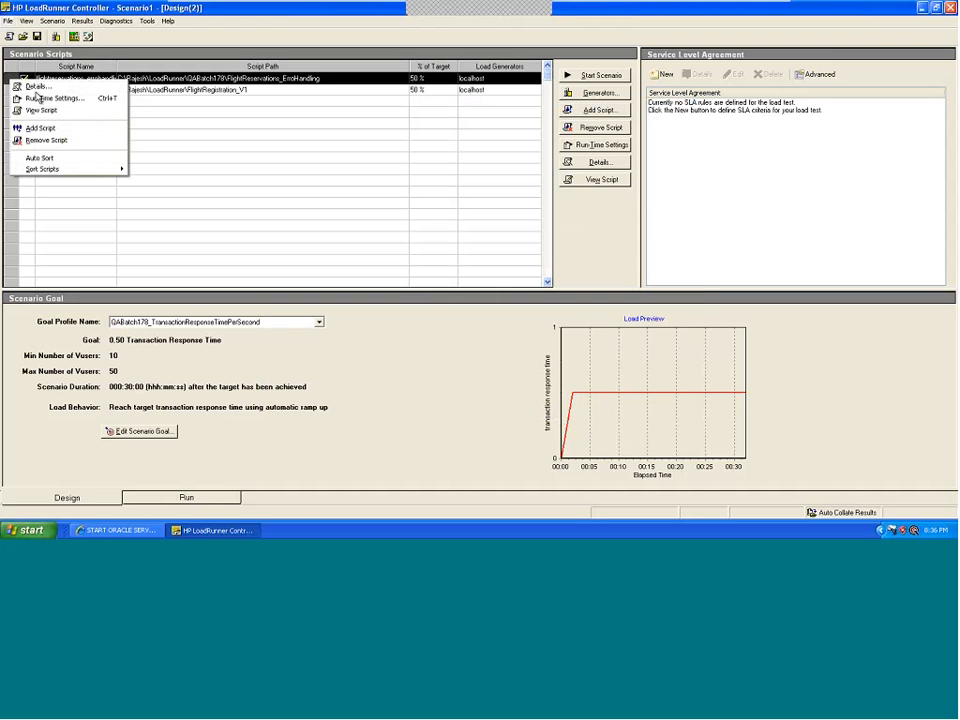
click(30, 86)
click(628, 223)
click(638, 248)
click(619, 176)
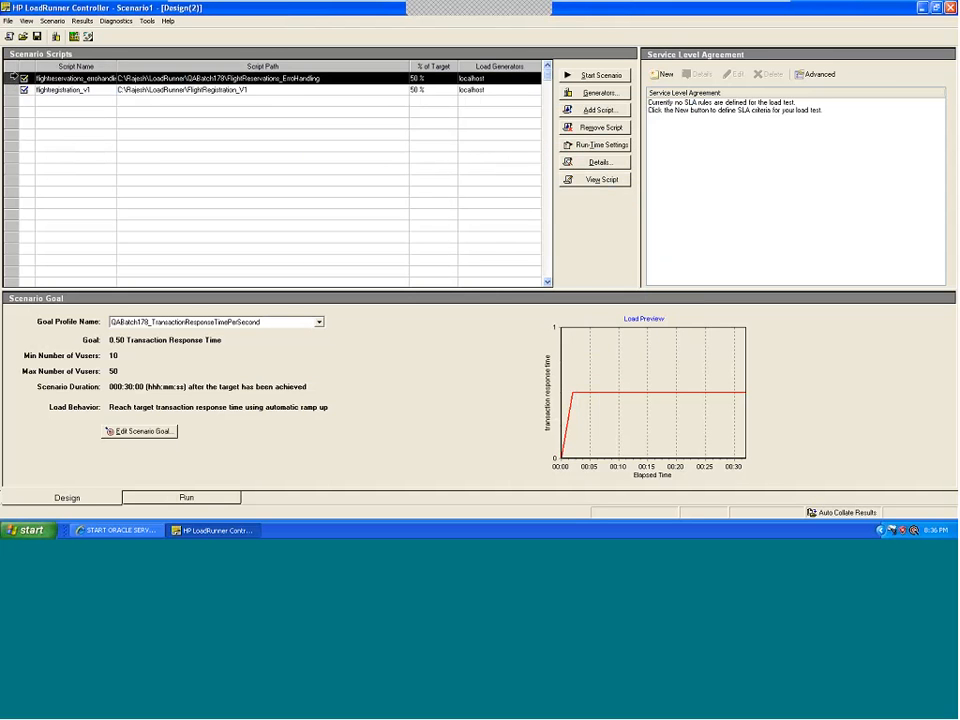
- Reopen the flight reservations script's run-time settings and check the refreshed log, pacing delay and number of iterations
right_click(12, 75)
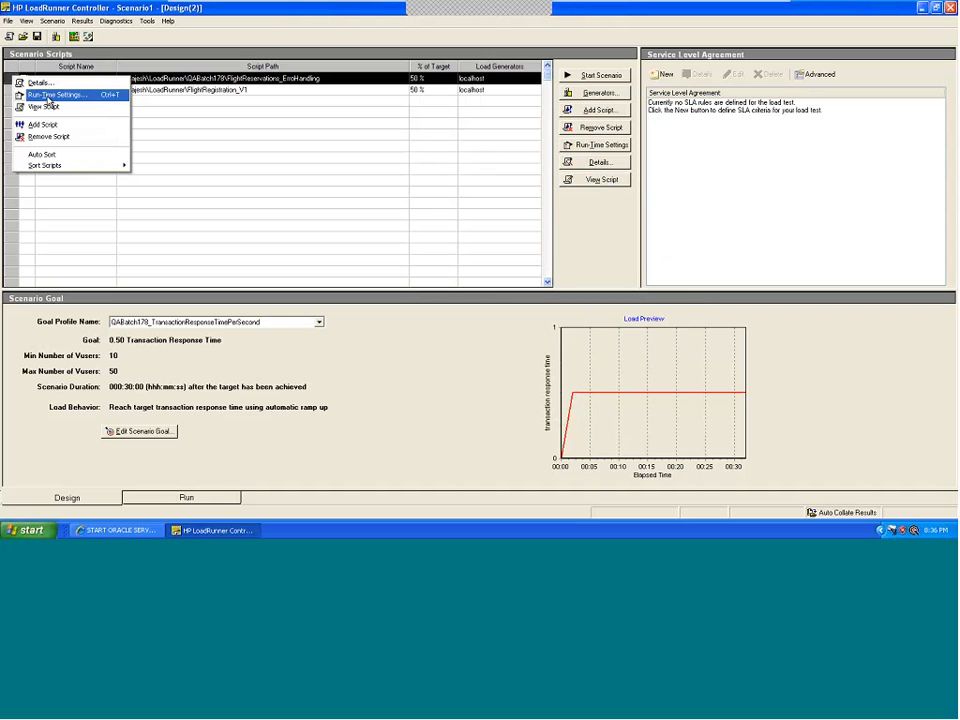
click(47, 95)
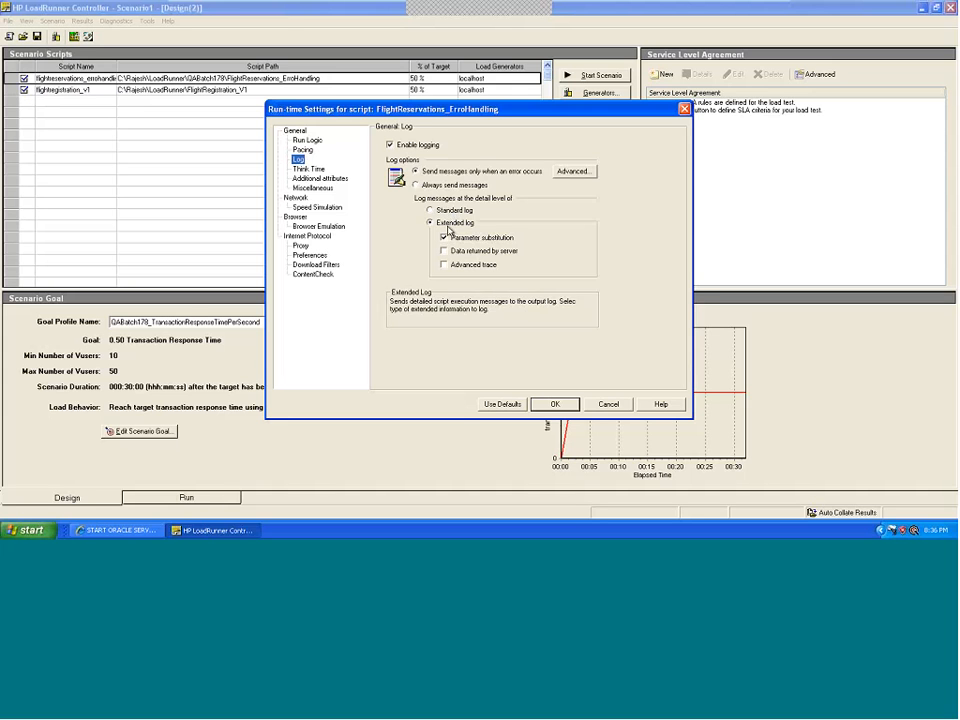
click(306, 150)
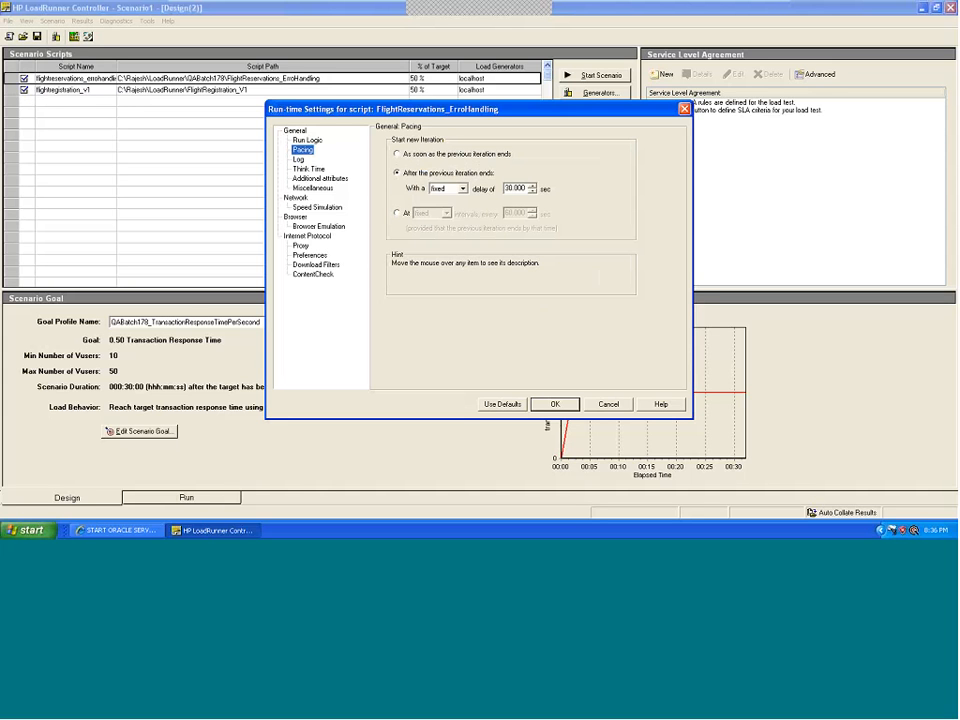
drag(510, 188, 497, 188)
click(307, 141)
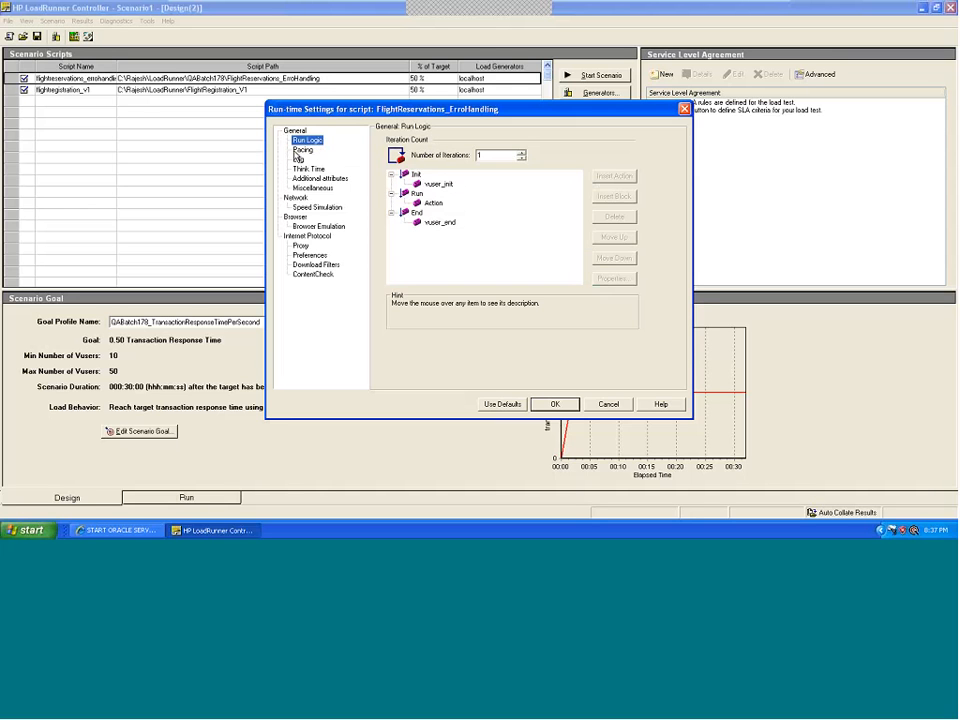
click(299, 150)
click(298, 159)
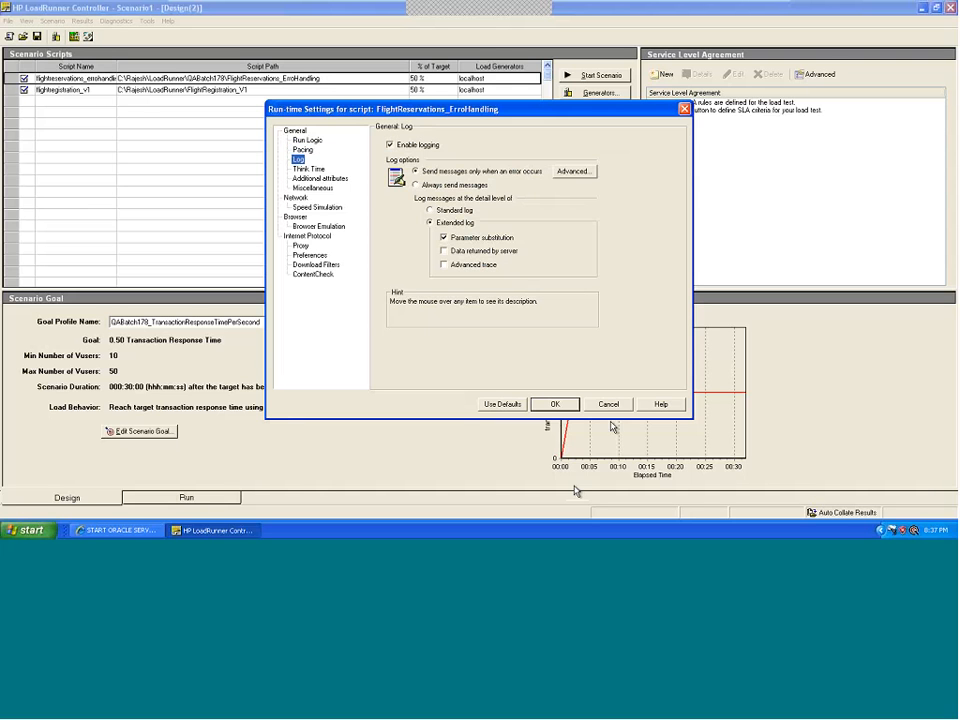
- Review the script's run logic, pacing, log, think time, additional attributes, miscellaneous and network speed simulation settings
click(307, 140)
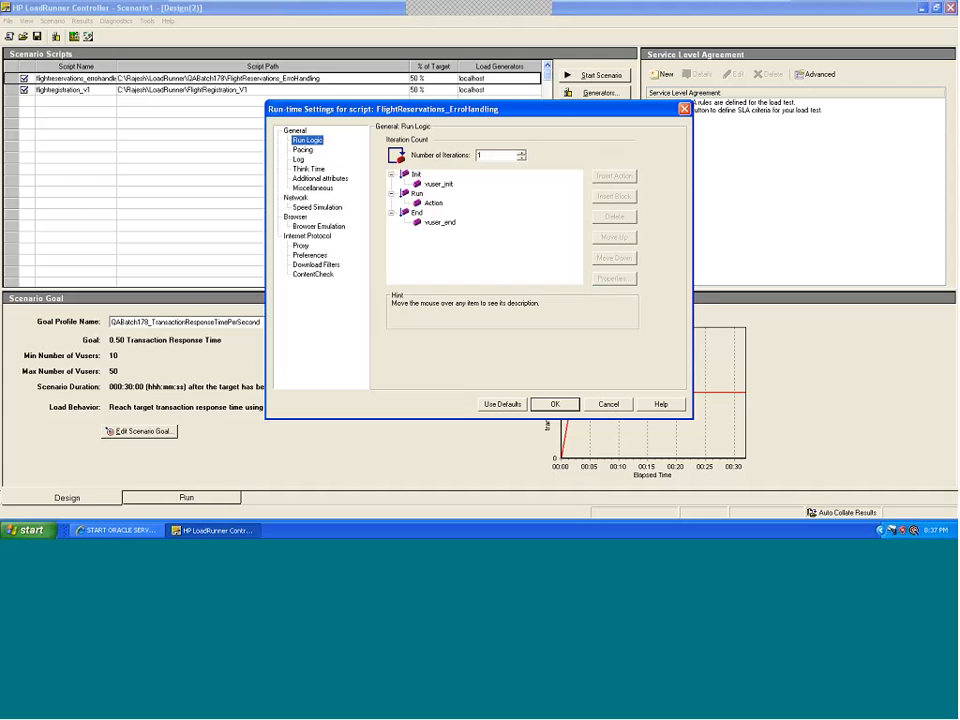
click(302, 149)
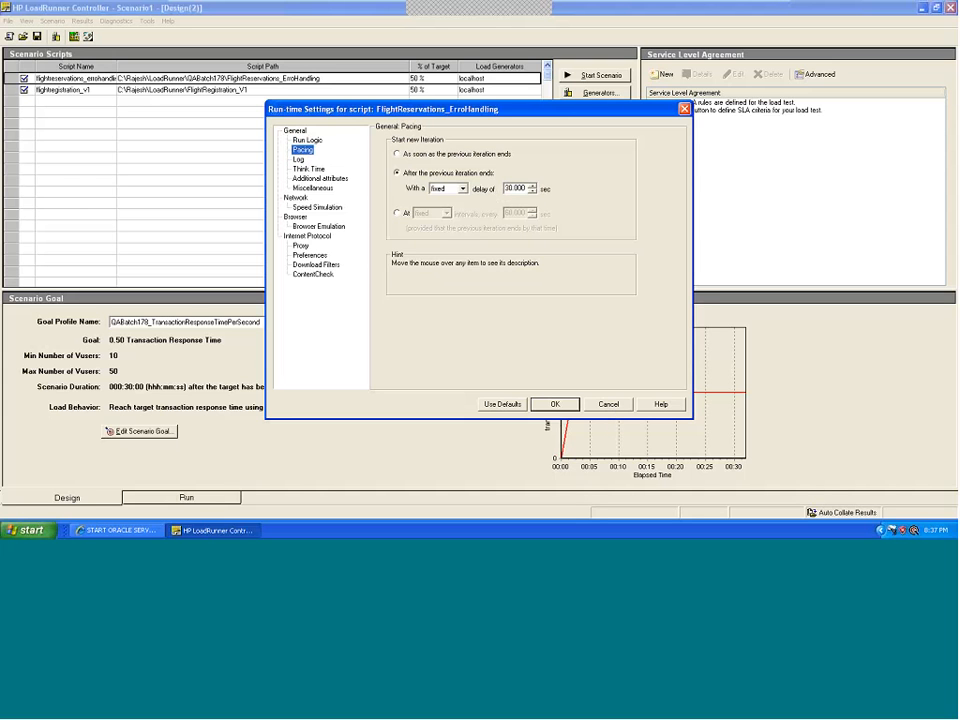
click(299, 160)
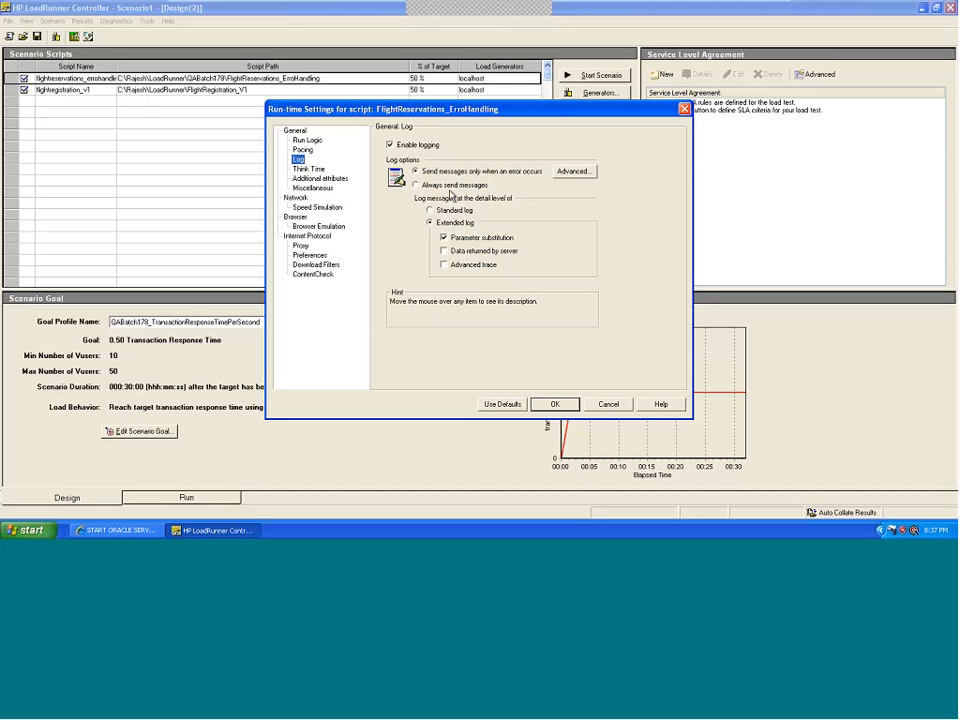
click(309, 168)
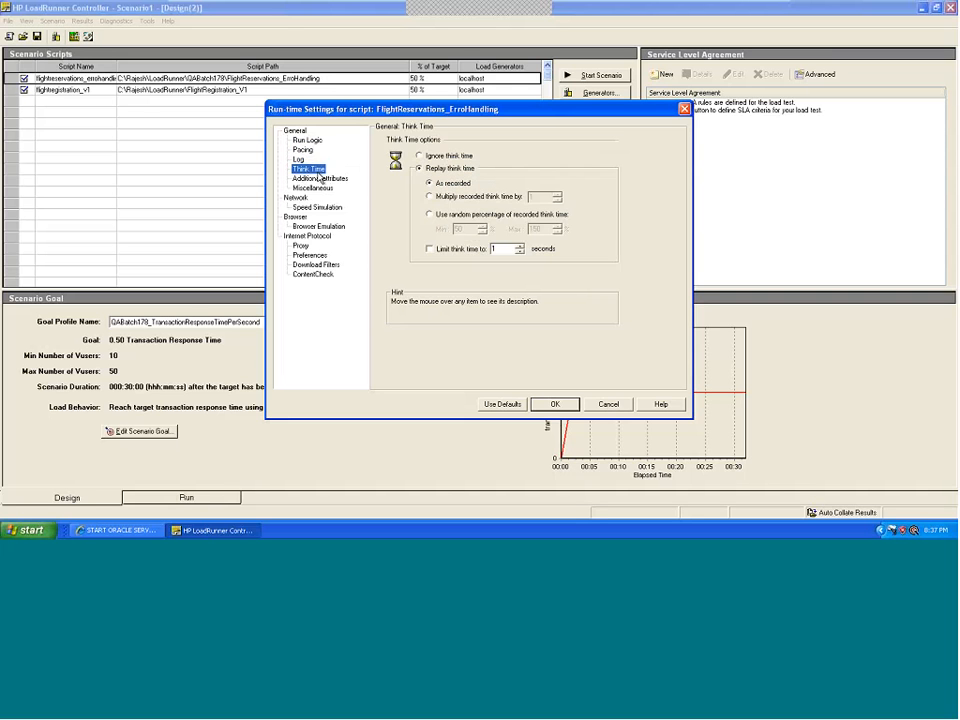
click(481, 198)
click(316, 178)
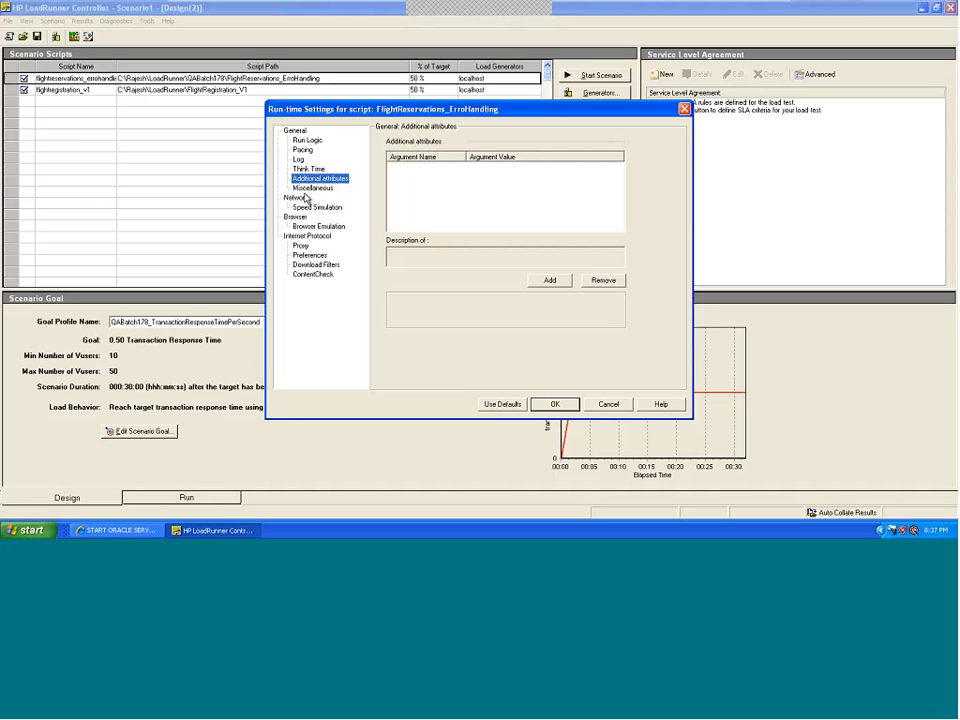
click(312, 188)
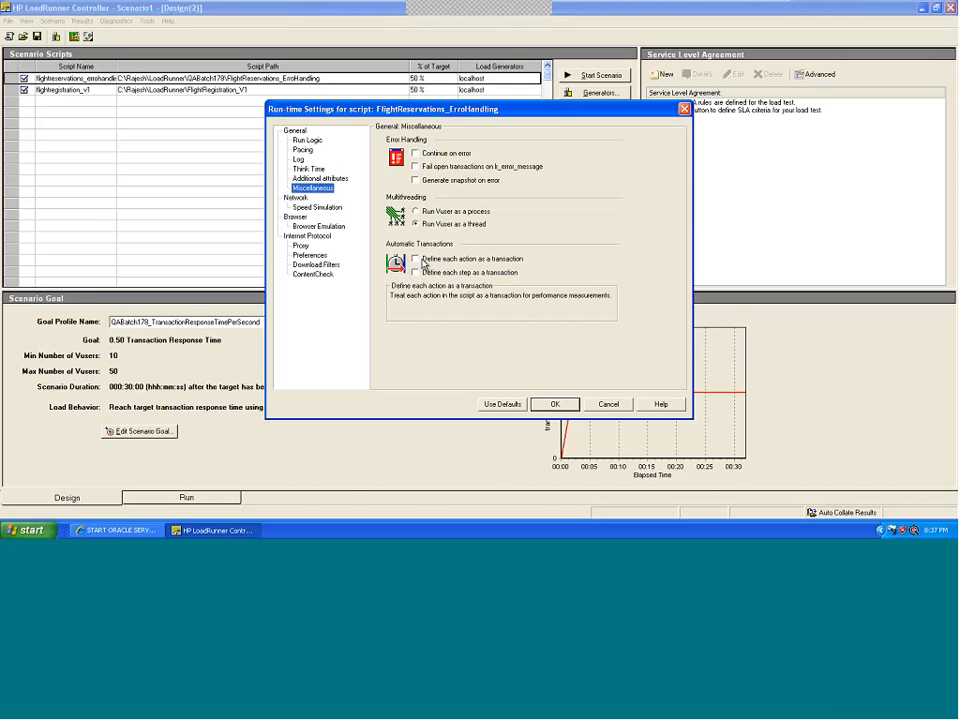
click(420, 260)
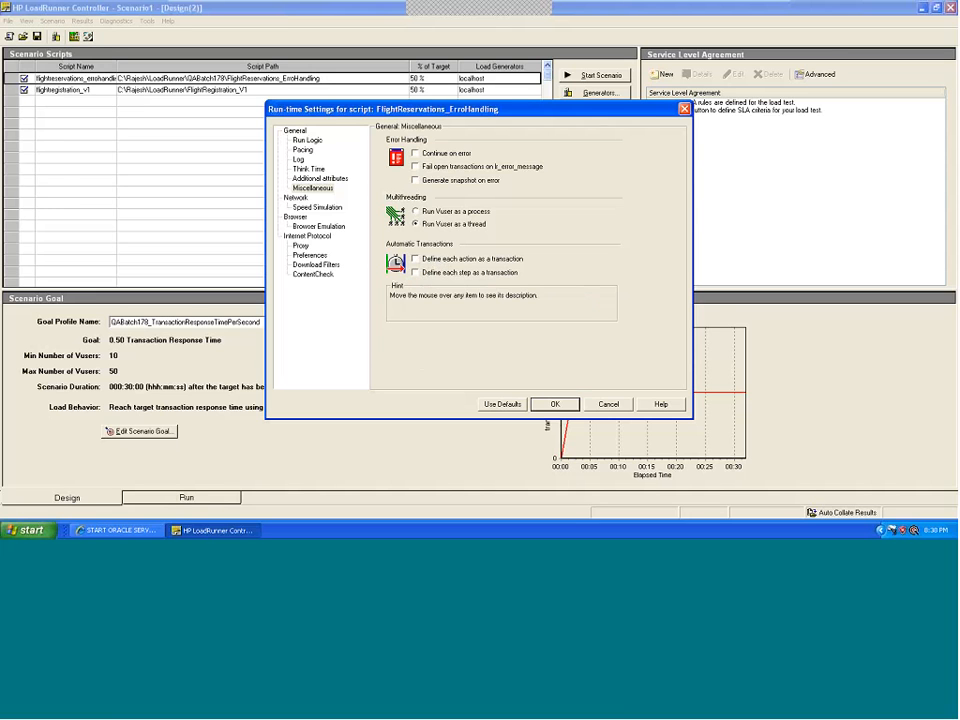
click(317, 207)
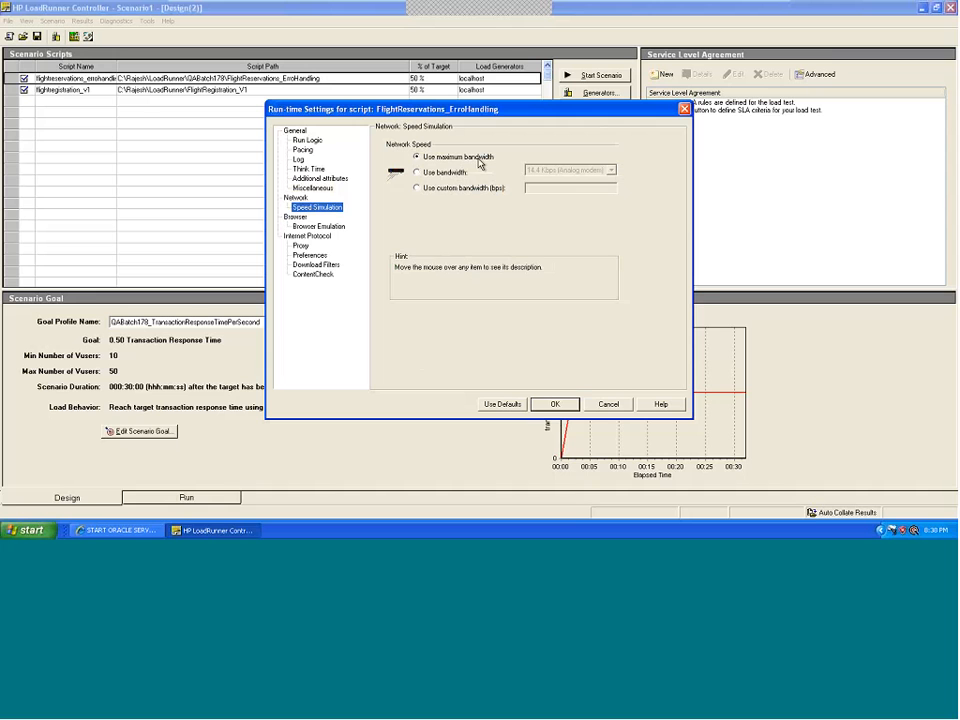
- Examine the browser emulation options for non-HTML resources and simulating a new user on each iteration, along with the run logic's vuser_init section
click(318, 226)
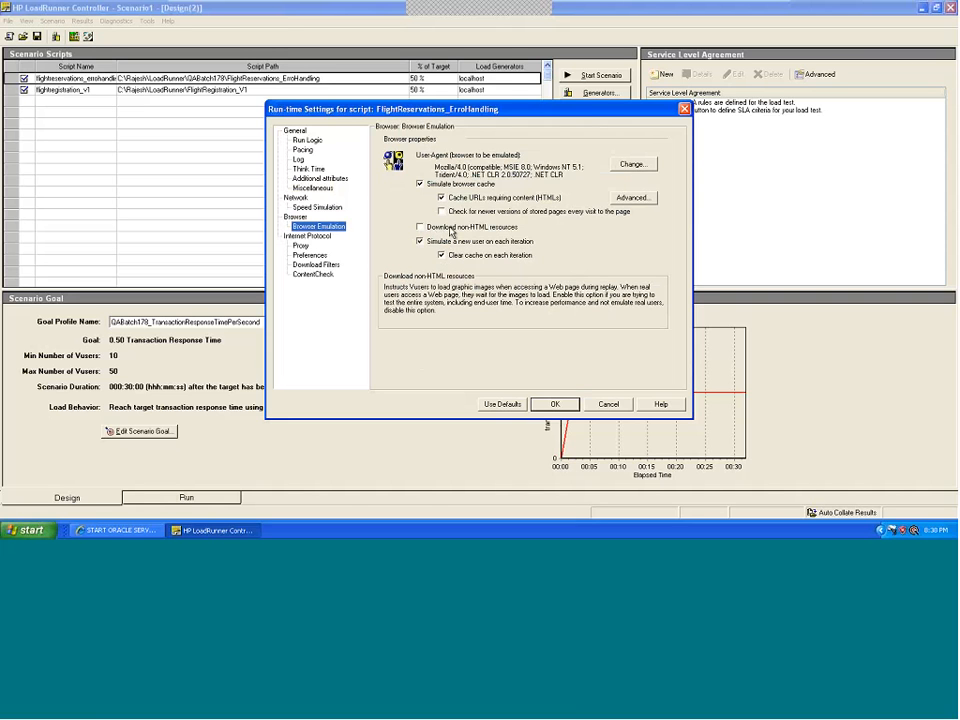
click(443, 229)
click(444, 229)
click(307, 142)
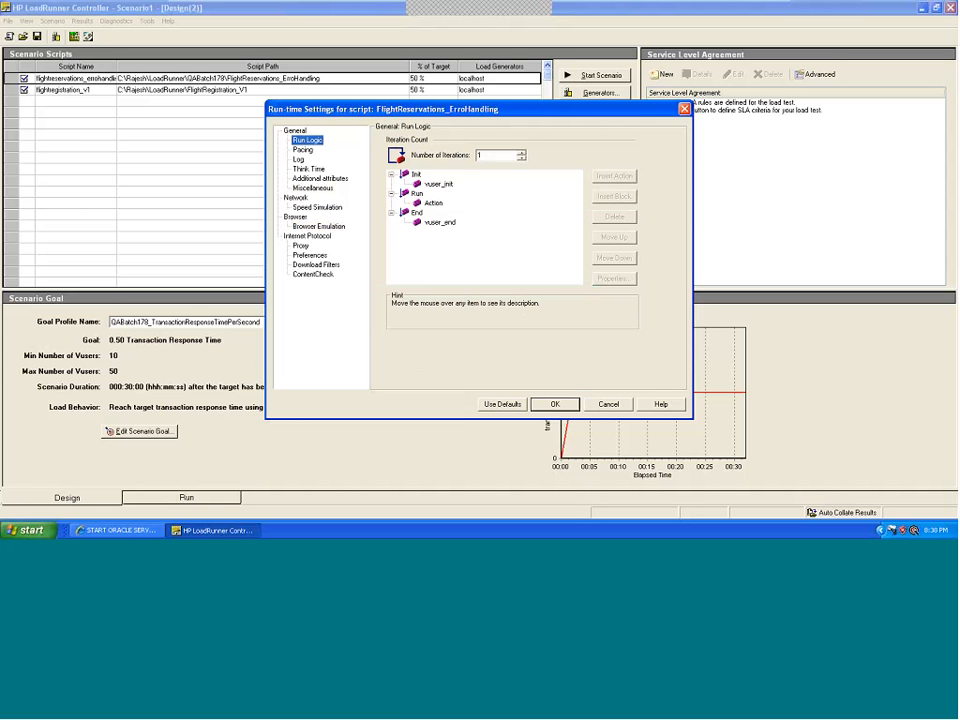
click(441, 185)
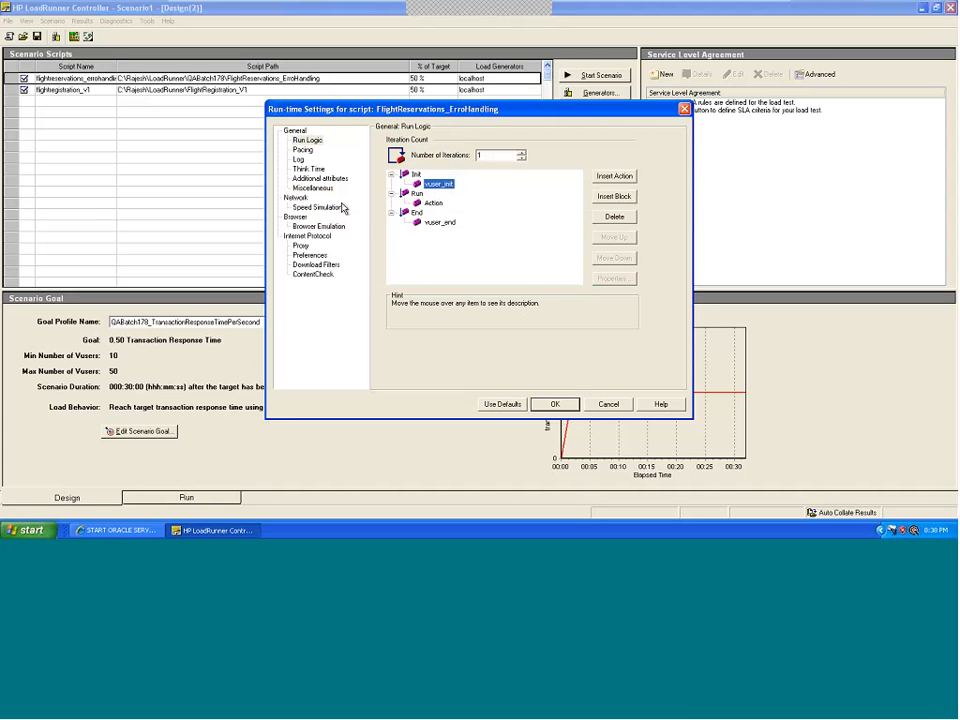
click(320, 227)
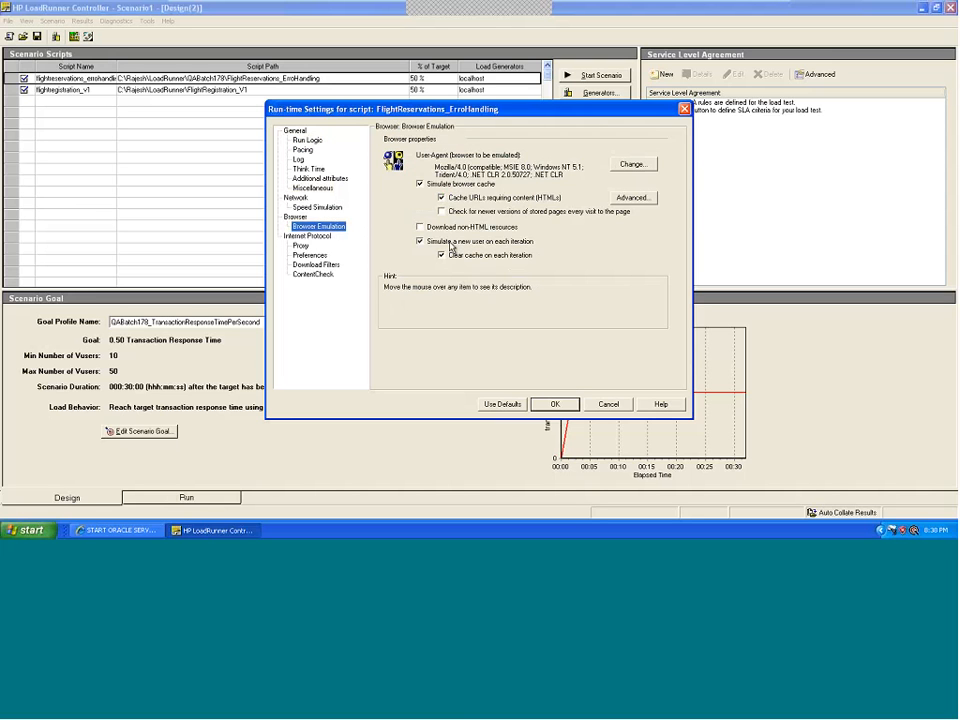
click(420, 241)
click(421, 243)
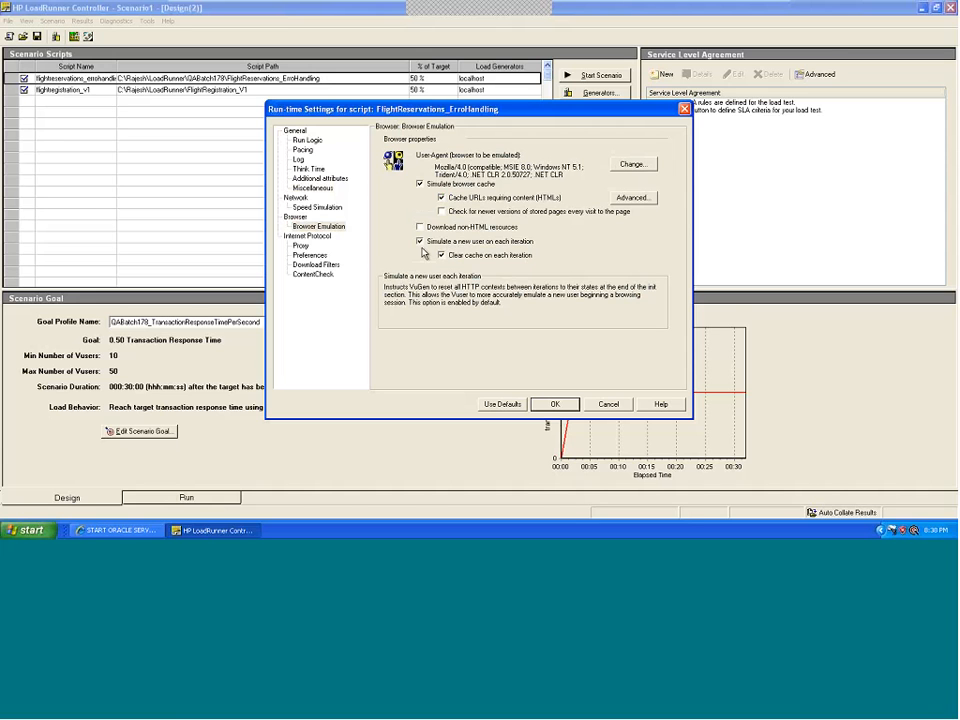
- Turn off simulating a new user on each iteration for the FlightReservations_ErroHandling script and check its proxy and Internet preferences
click(420, 242)
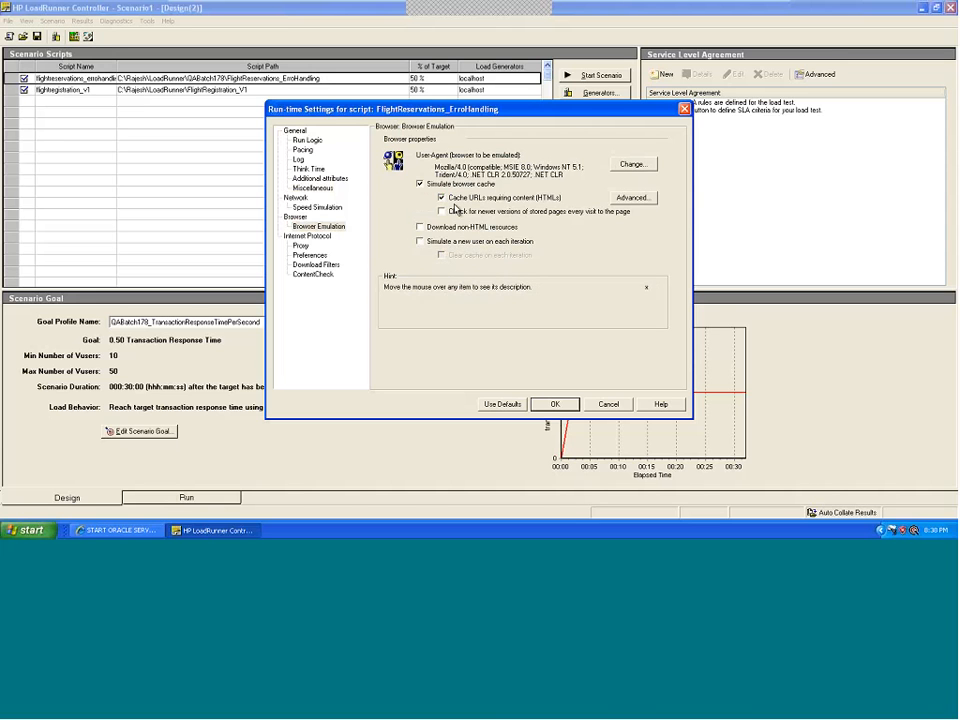
click(301, 246)
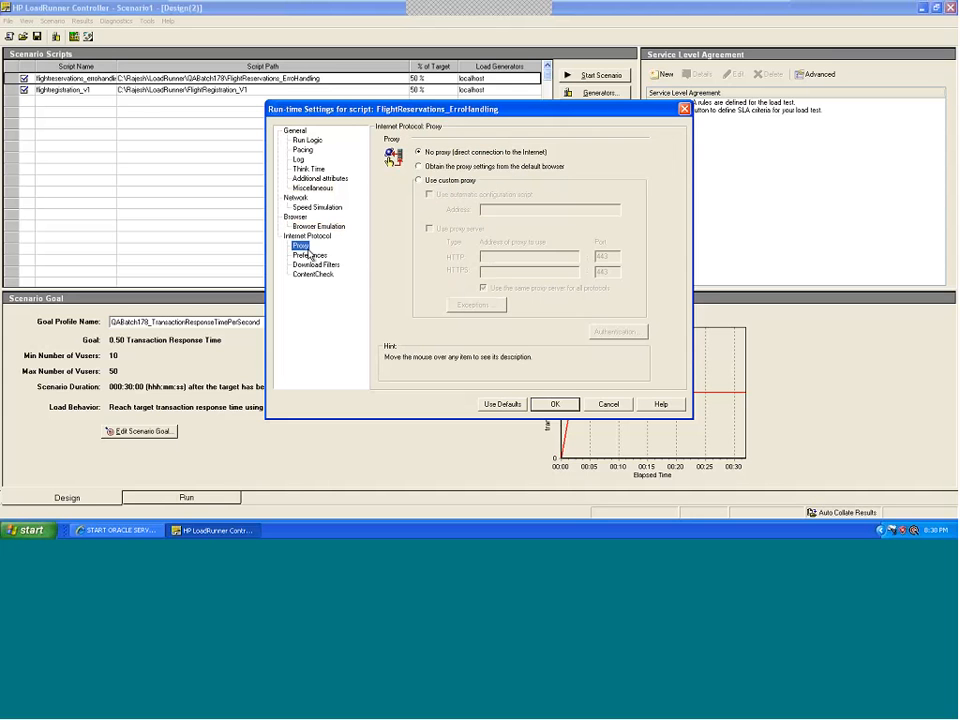
click(311, 256)
click(319, 265)
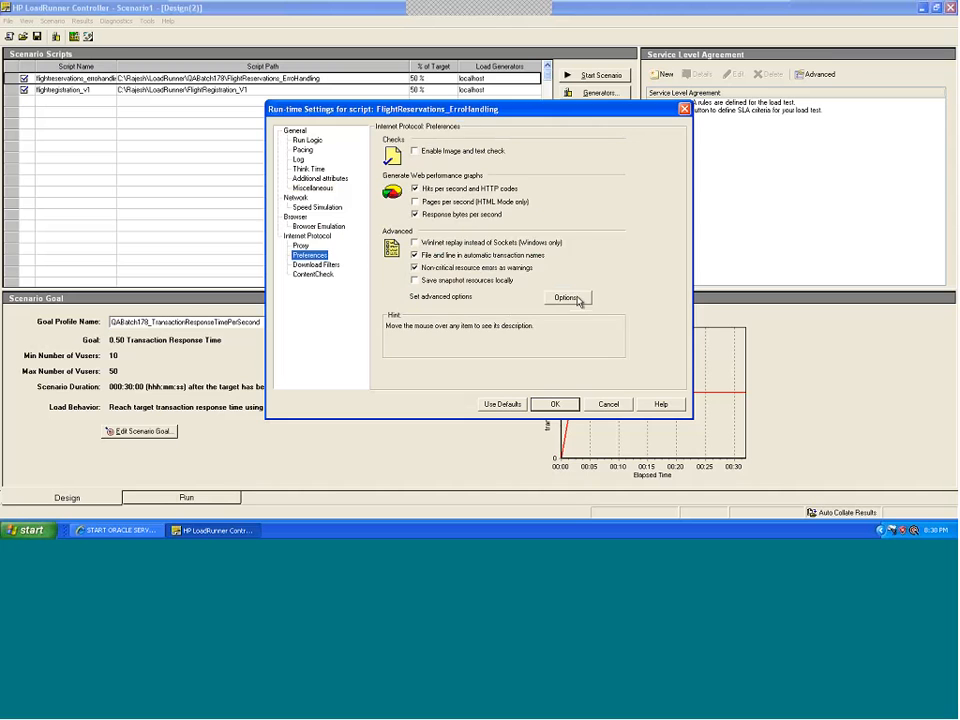
- Check the step download timeout in the advanced Internet protocol options and save the script's run-time settings
click(572, 297)
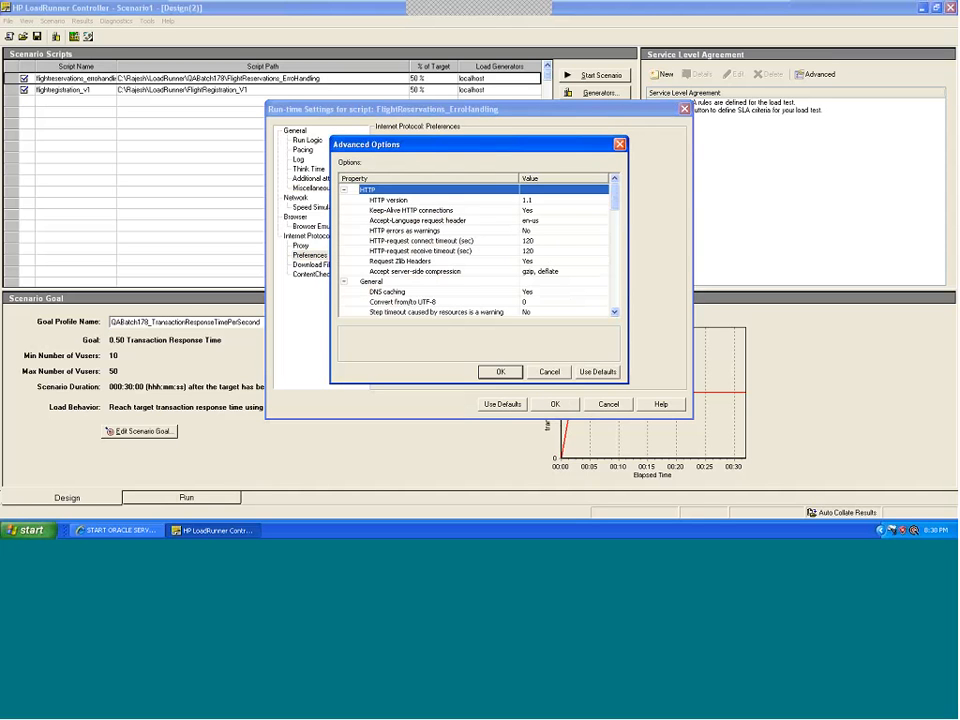
scroll(615, 205, down, 3)
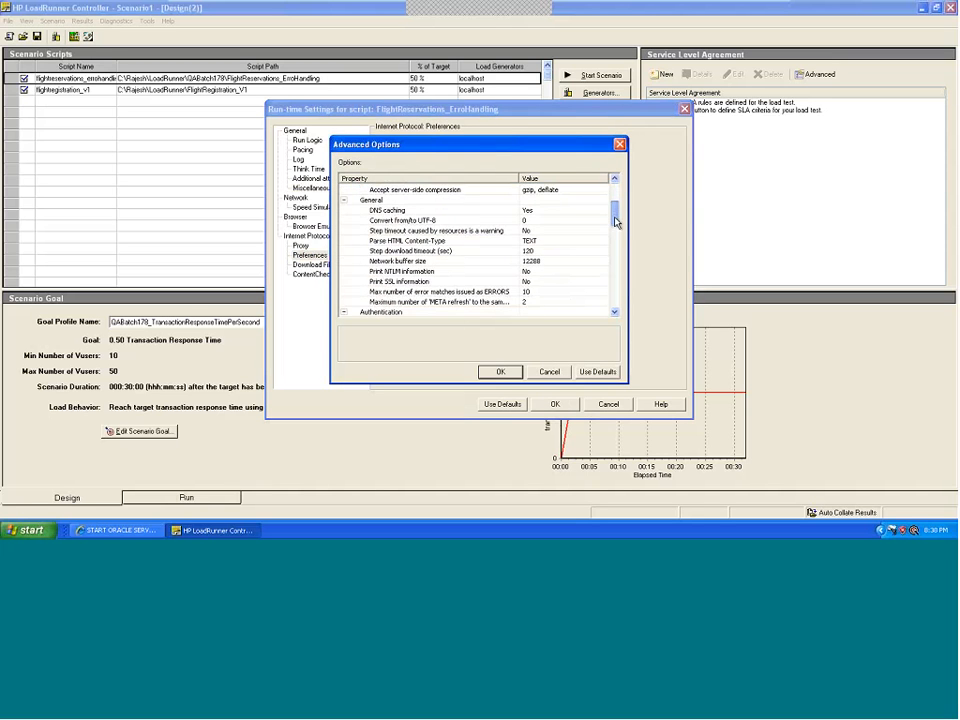
click(410, 252)
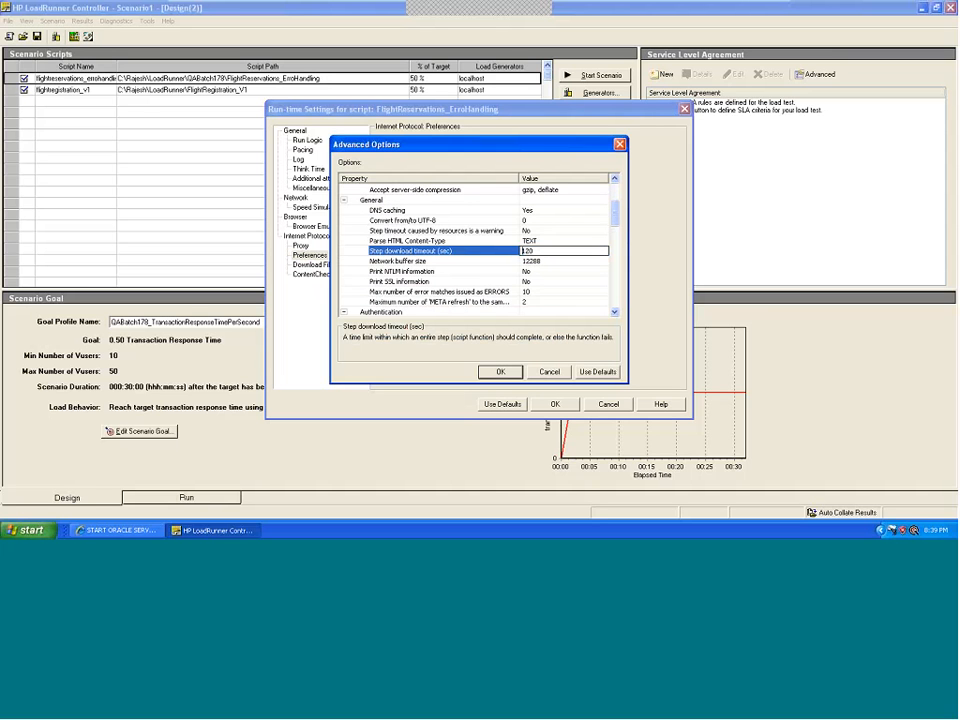
click(500, 371)
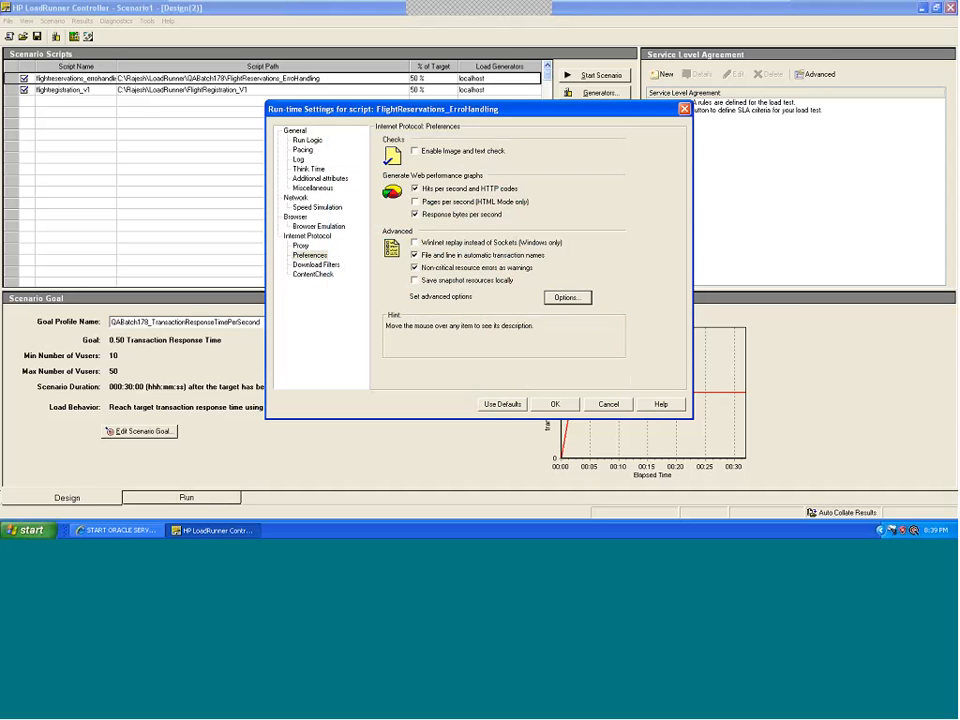
click(556, 406)
click(262, 90)
right_click(14, 92)
click(60, 120)
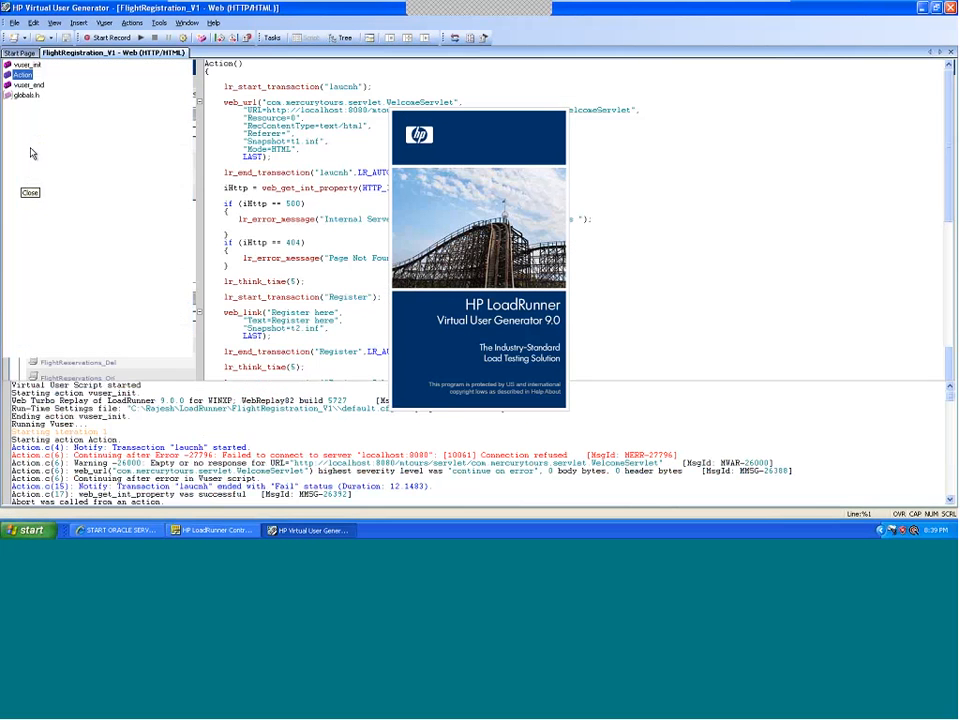
click(952, 8)
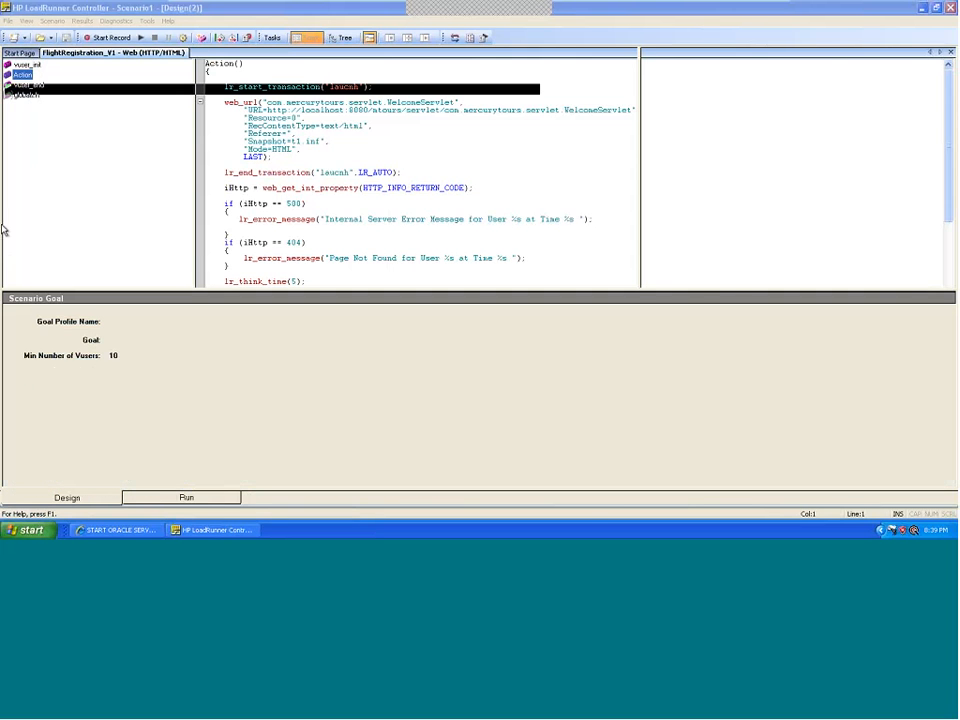
- Set the FlightRegistration_V1 script's pacing to start each new iteration after the previous one ends, with a fixed delay of 30 seconds
right_click(22, 90)
click(28, 98)
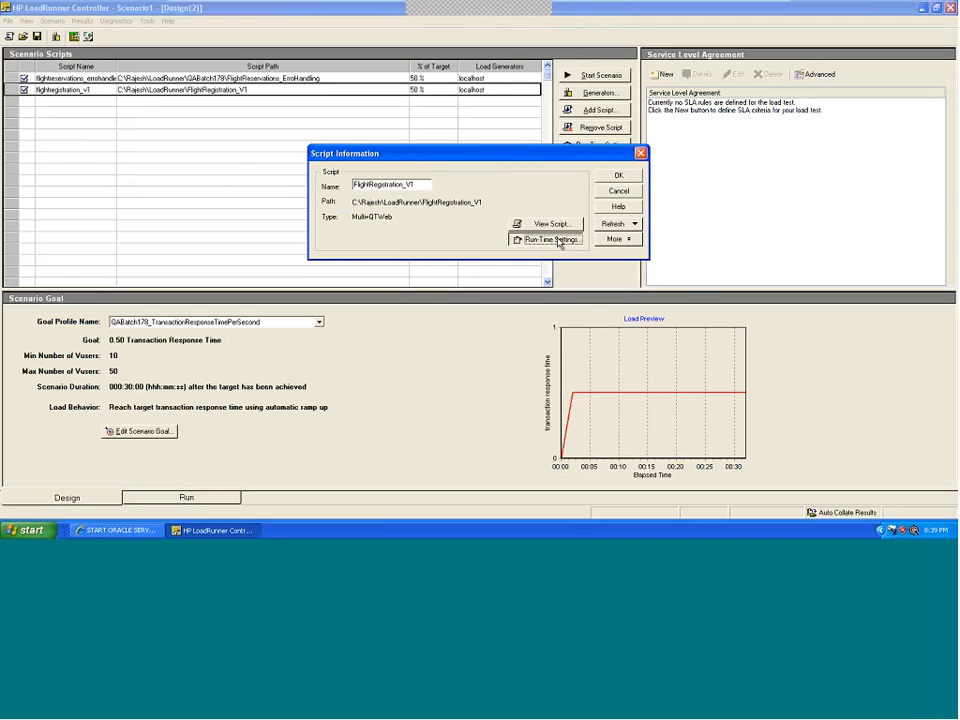
click(546, 239)
click(307, 140)
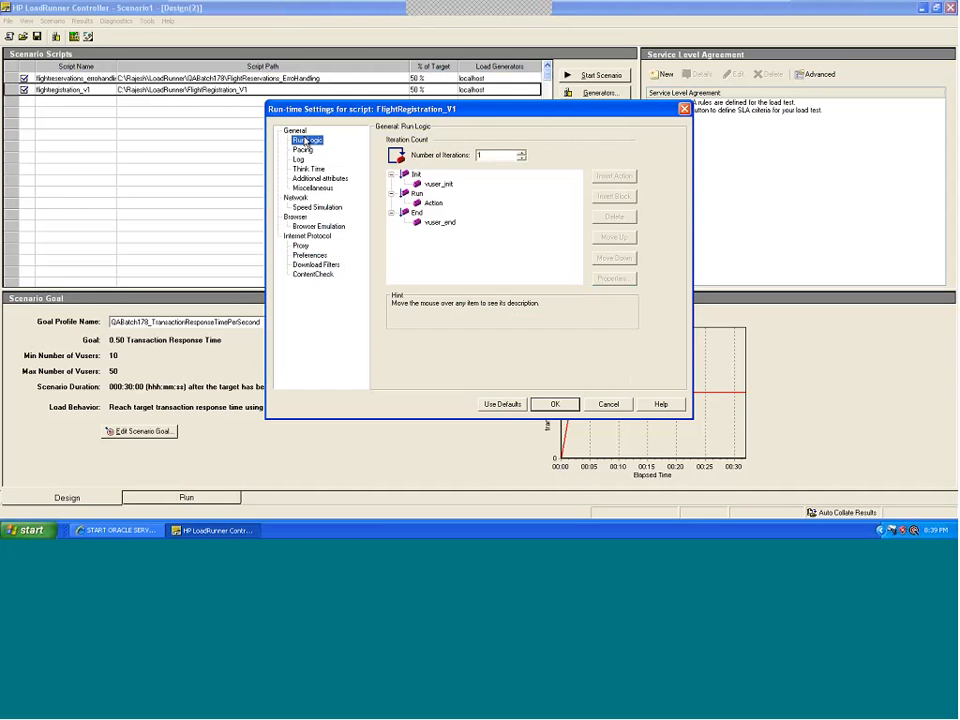
click(302, 149)
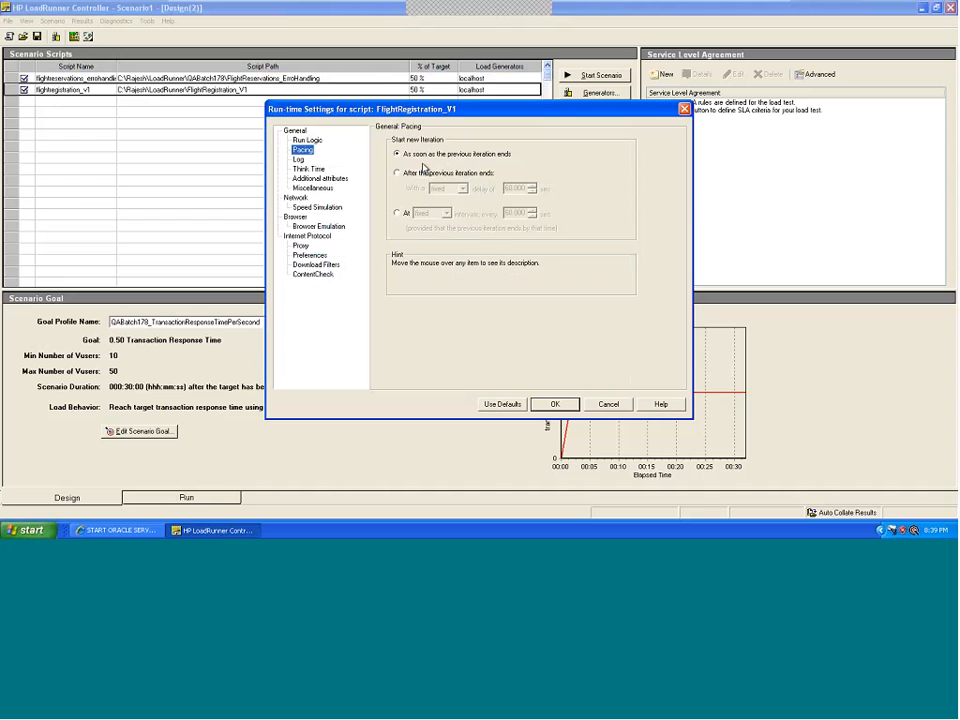
click(406, 175)
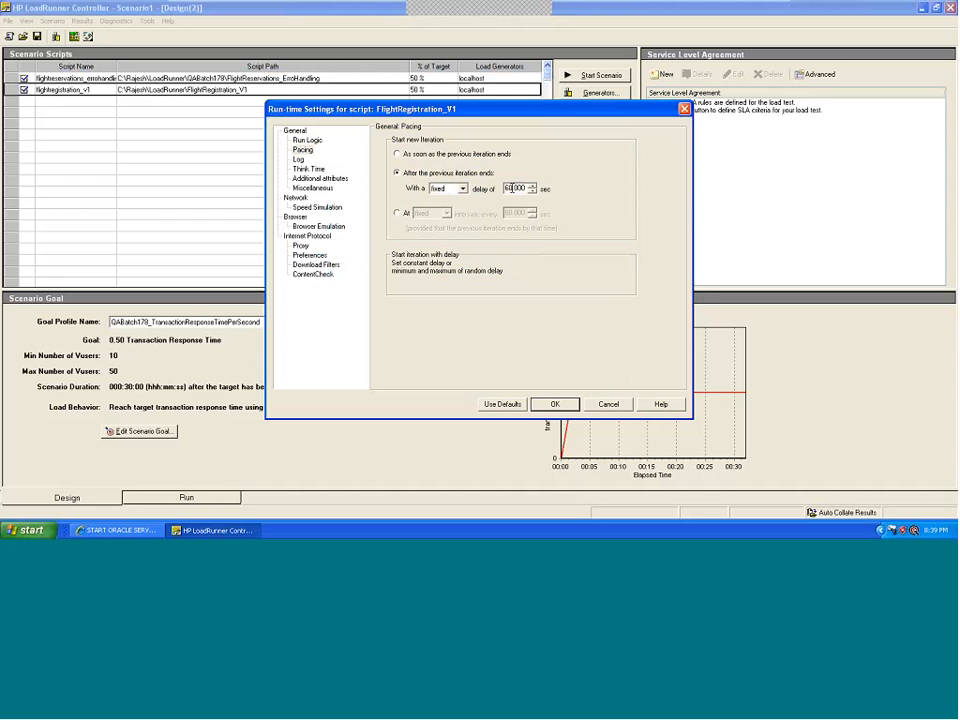
text(30)
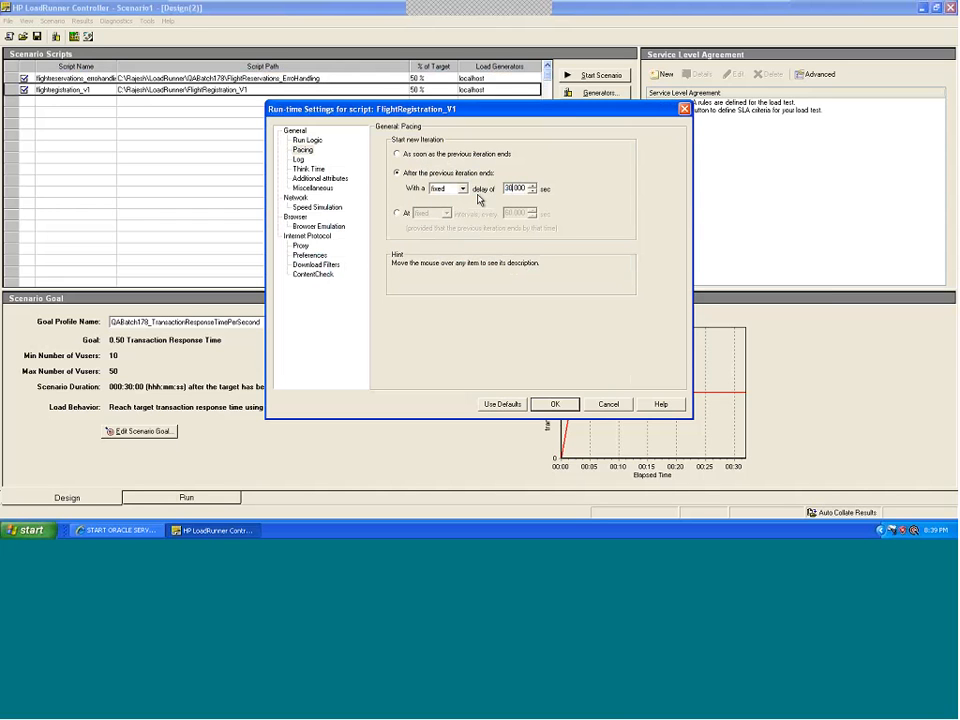
- Set logging to send messages only when an error occurs and choose to multiply the recorded think time during replay
click(308, 168)
click(298, 159)
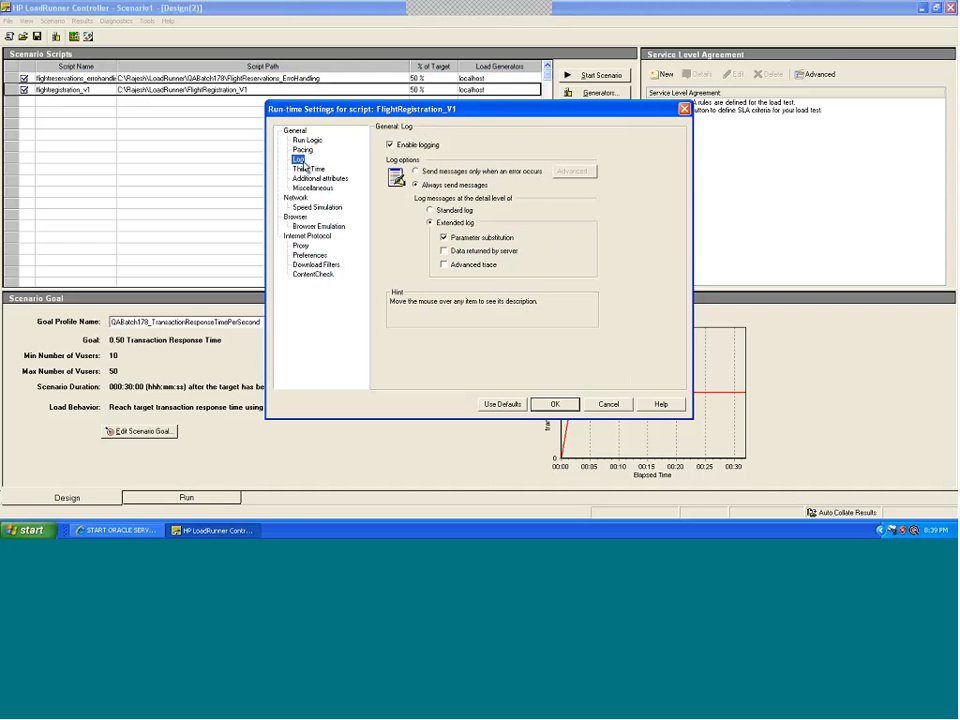
click(416, 171)
click(308, 168)
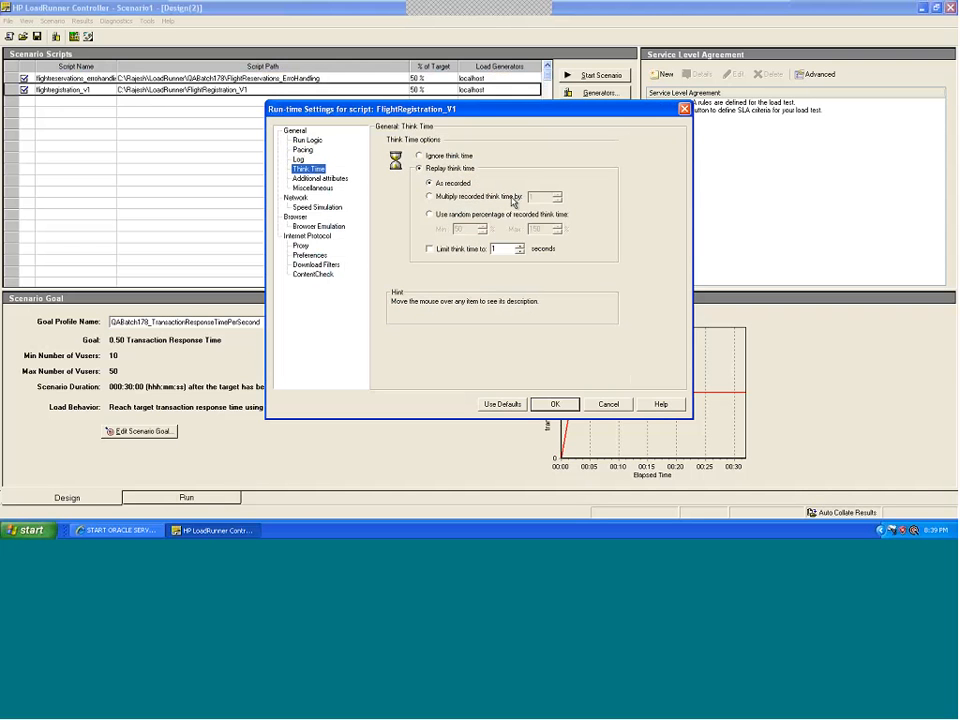
click(512, 198)
- Turn off defining each action as a transaction and continuing on error in the script's miscellaneous settings
click(322, 179)
click(326, 187)
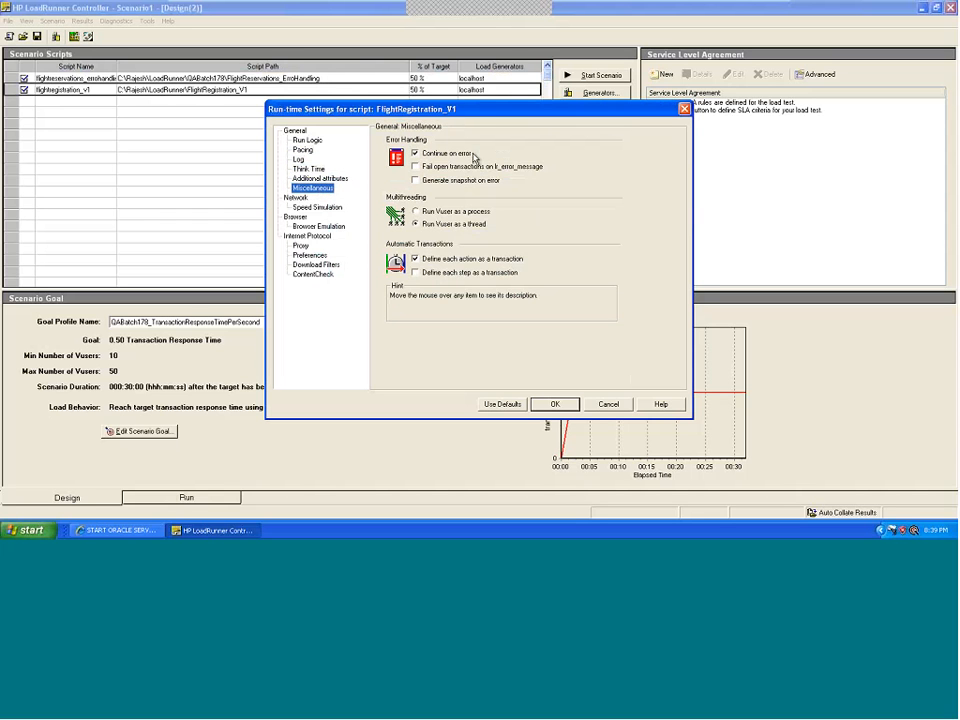
click(460, 260)
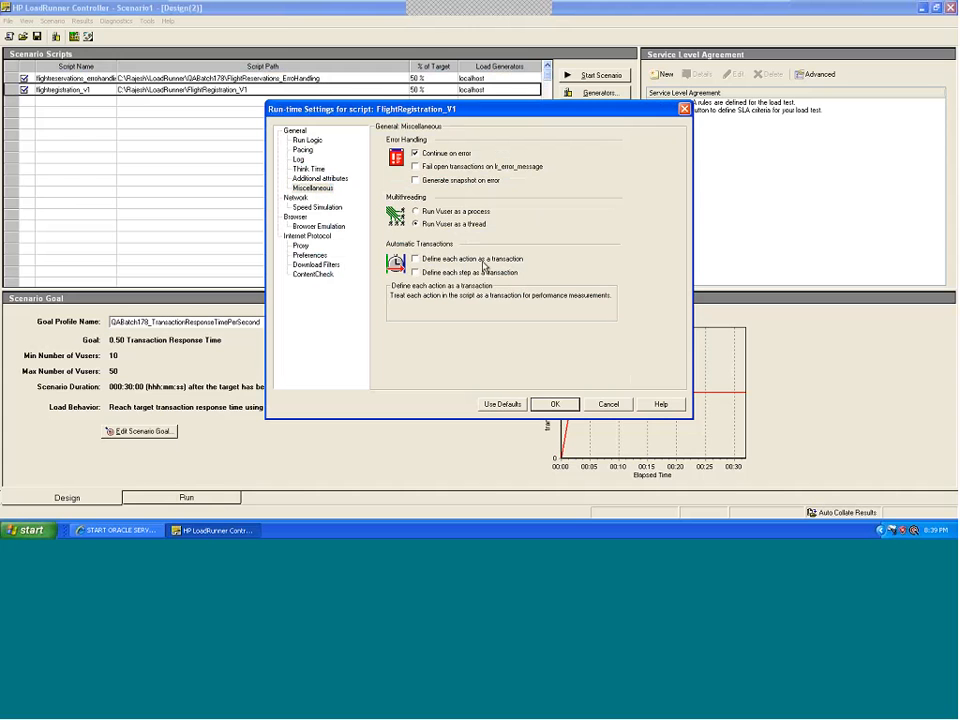
click(449, 157)
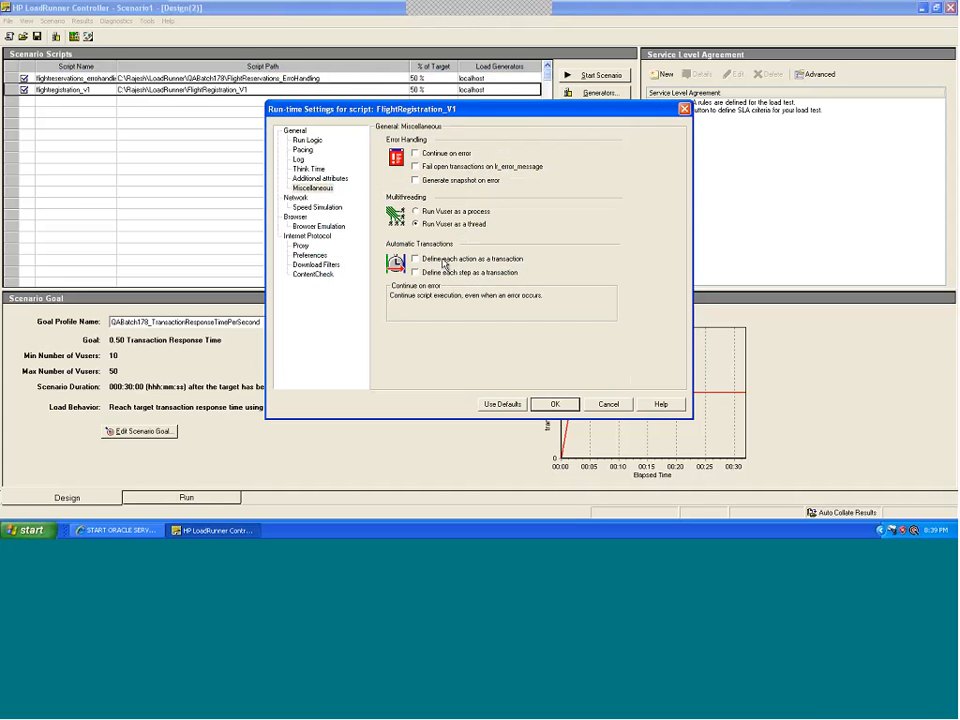
mouse_move(456, 257)
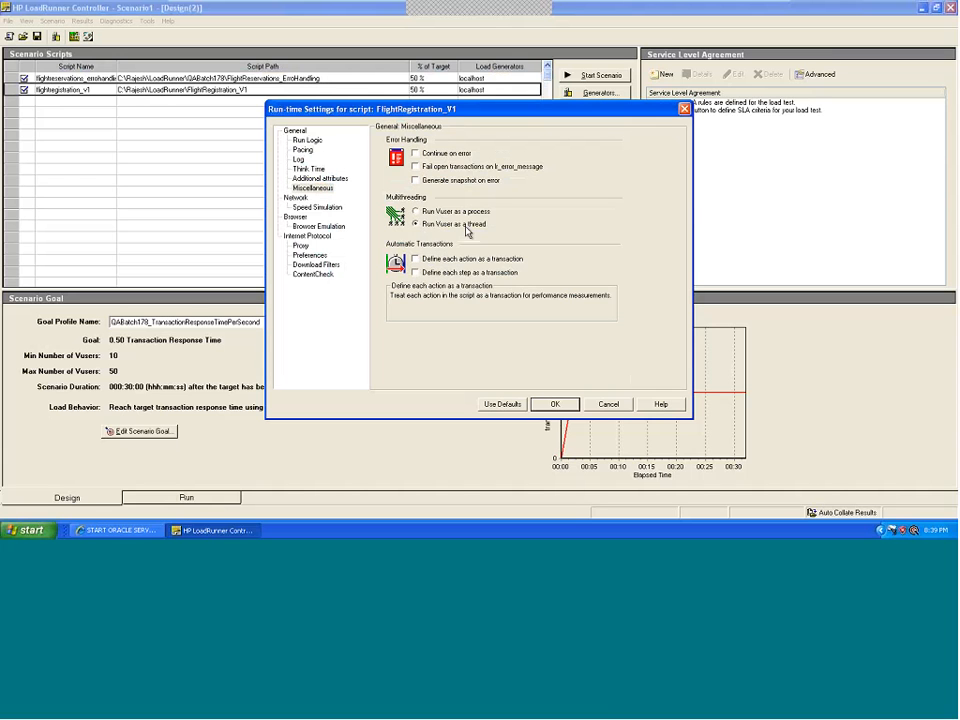
mouse_move(472, 230)
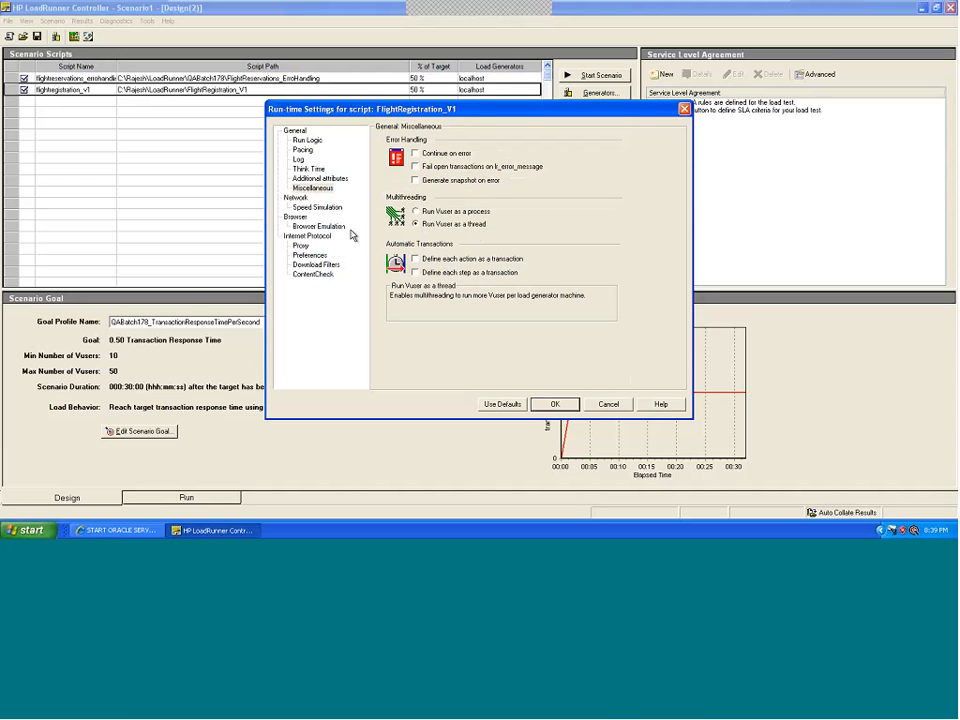
- In the browser emulation settings, turn off downloading non-HTML resources, clearing the cache and simulating a new user on each iteration
click(318, 207)
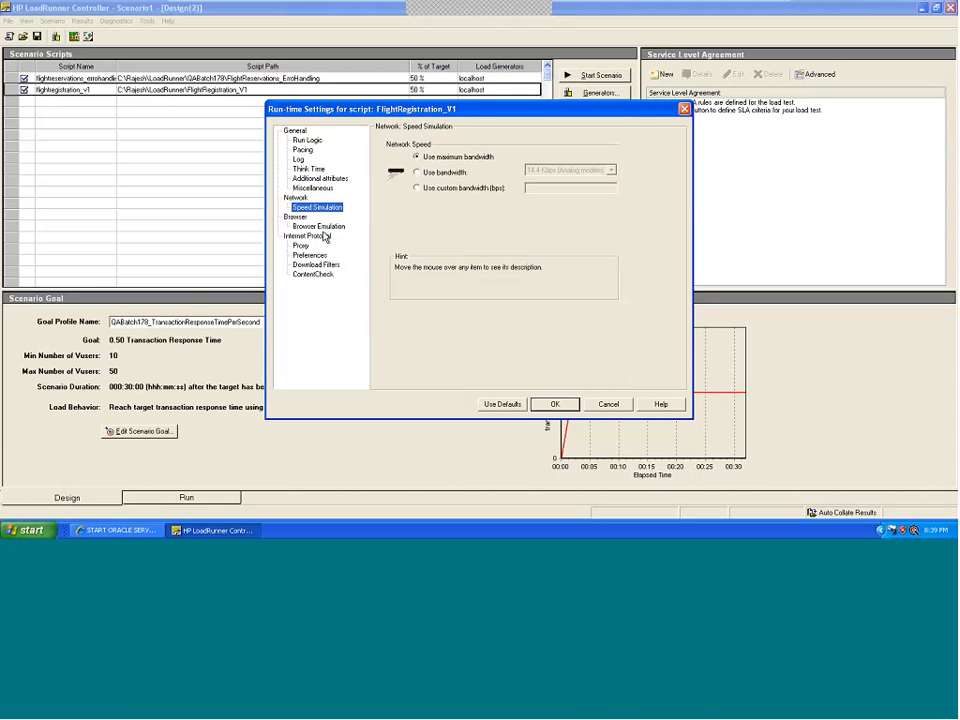
click(318, 226)
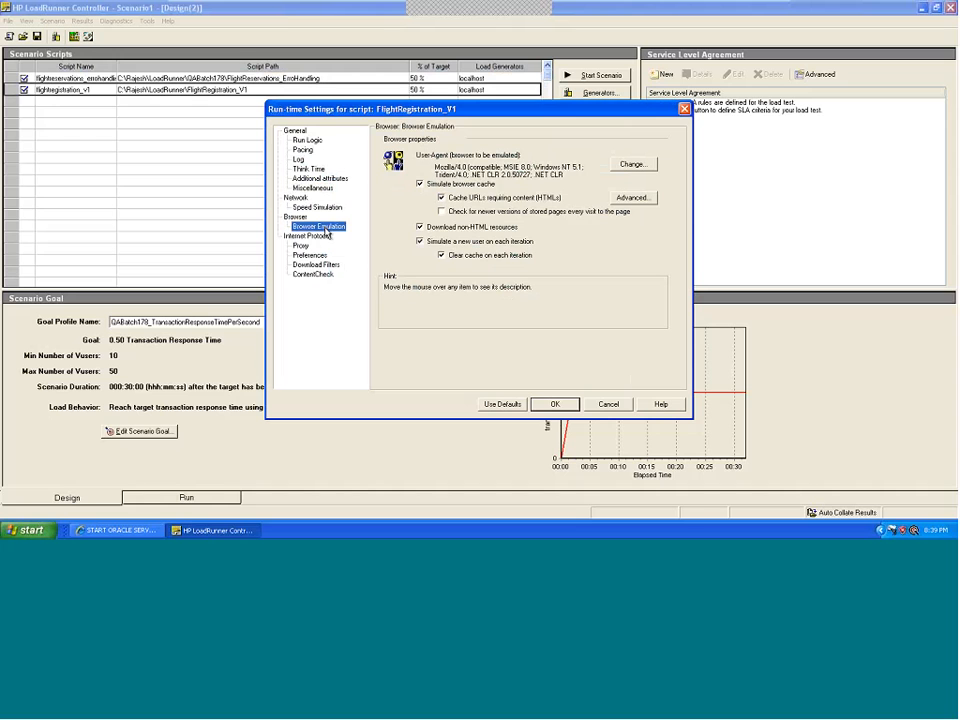
click(428, 228)
click(441, 254)
click(422, 241)
- Check the proxy and download filter settings and save the FlightRegistration_V1 run-time settings and script information
click(301, 246)
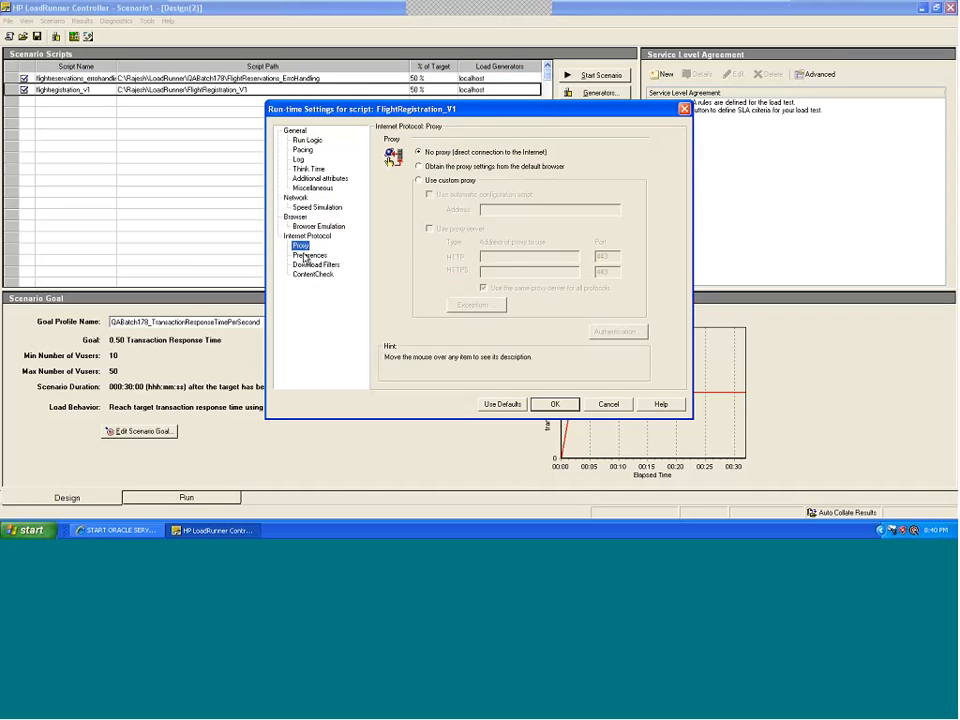
click(316, 264)
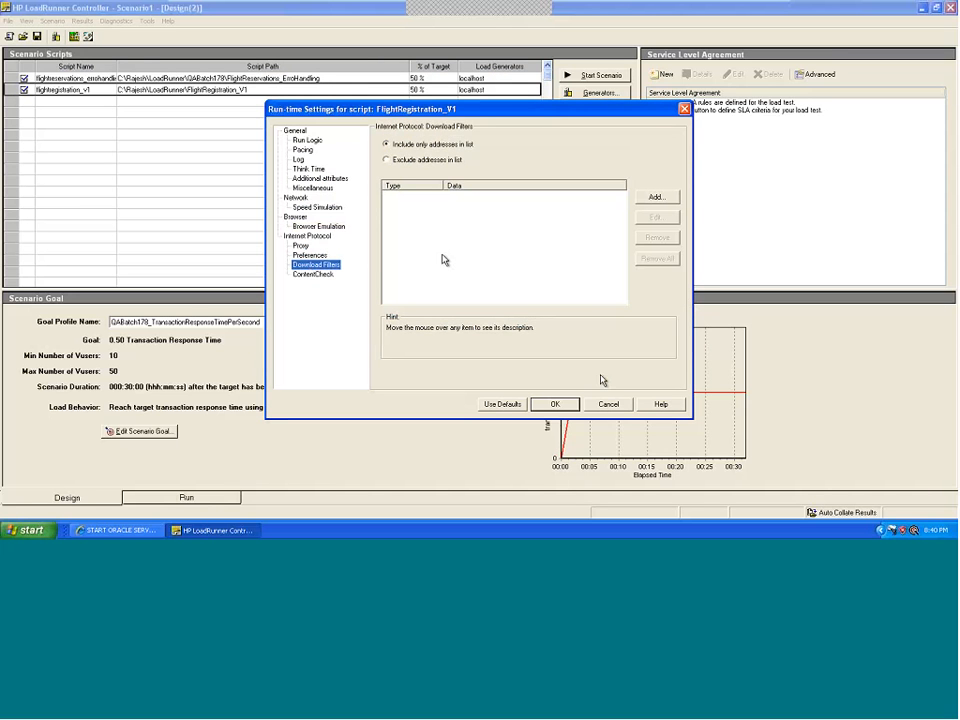
click(555, 404)
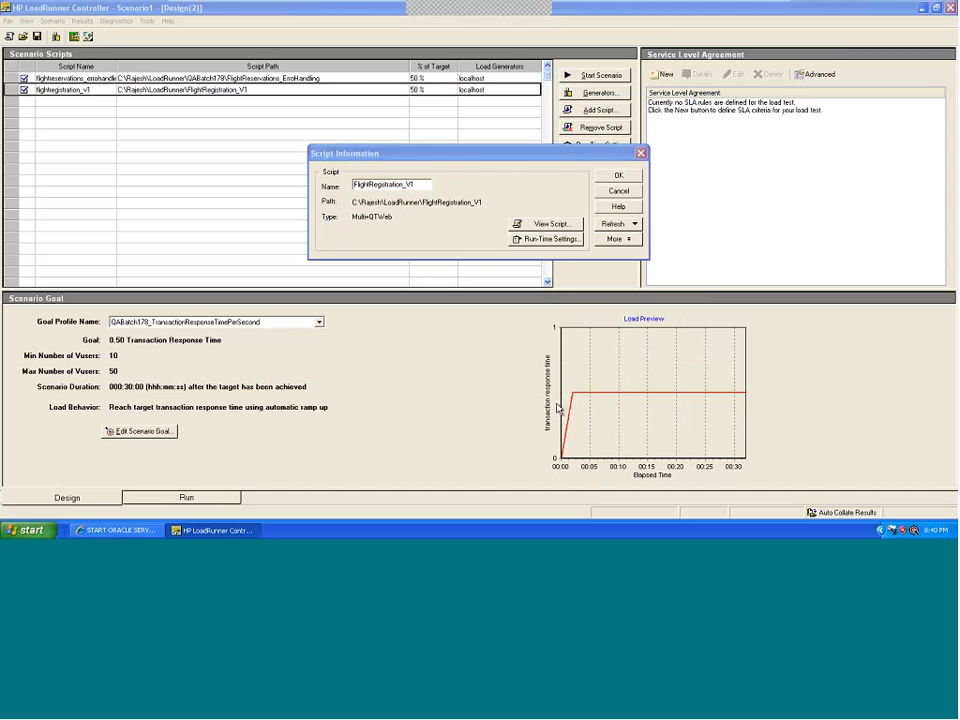
click(619, 175)
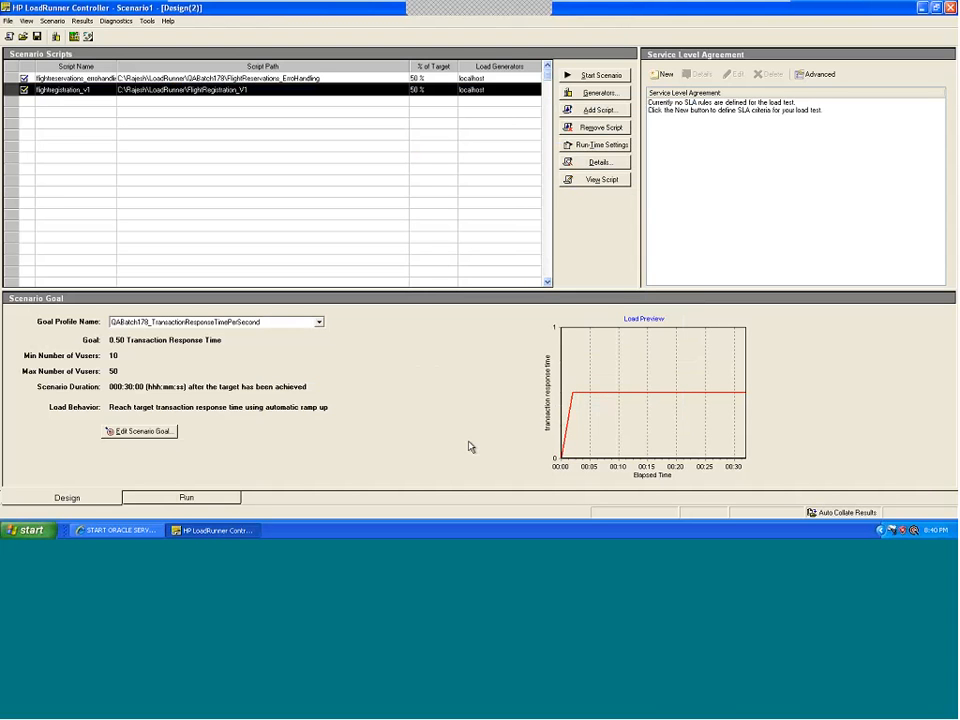
- Start a new service level agreement that measures Average Transaction Response Time per time interval
click(666, 75)
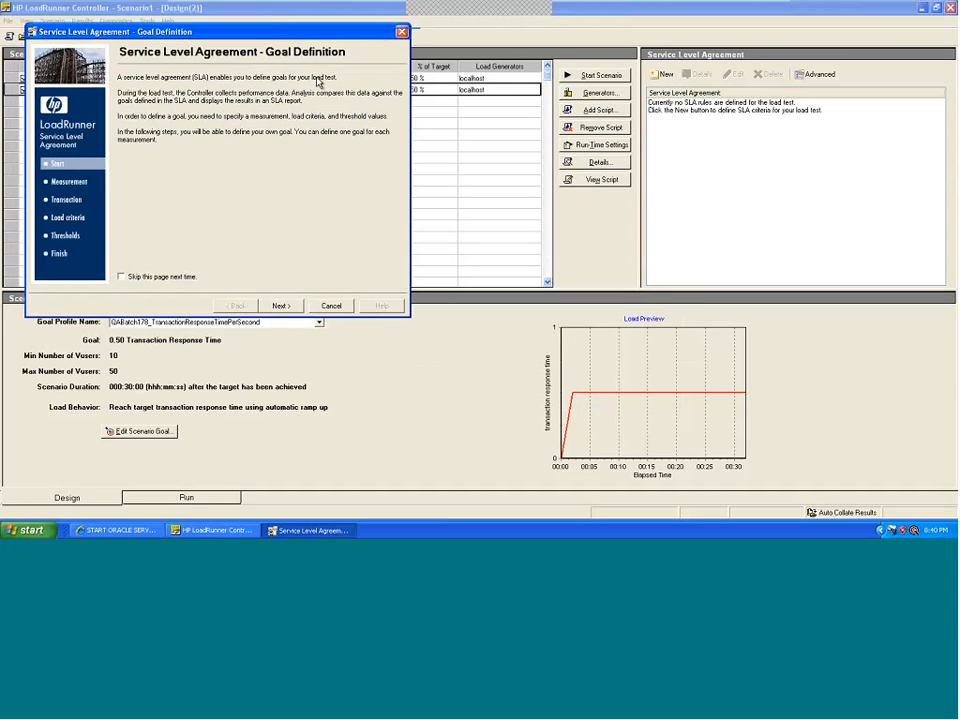
click(468, 355)
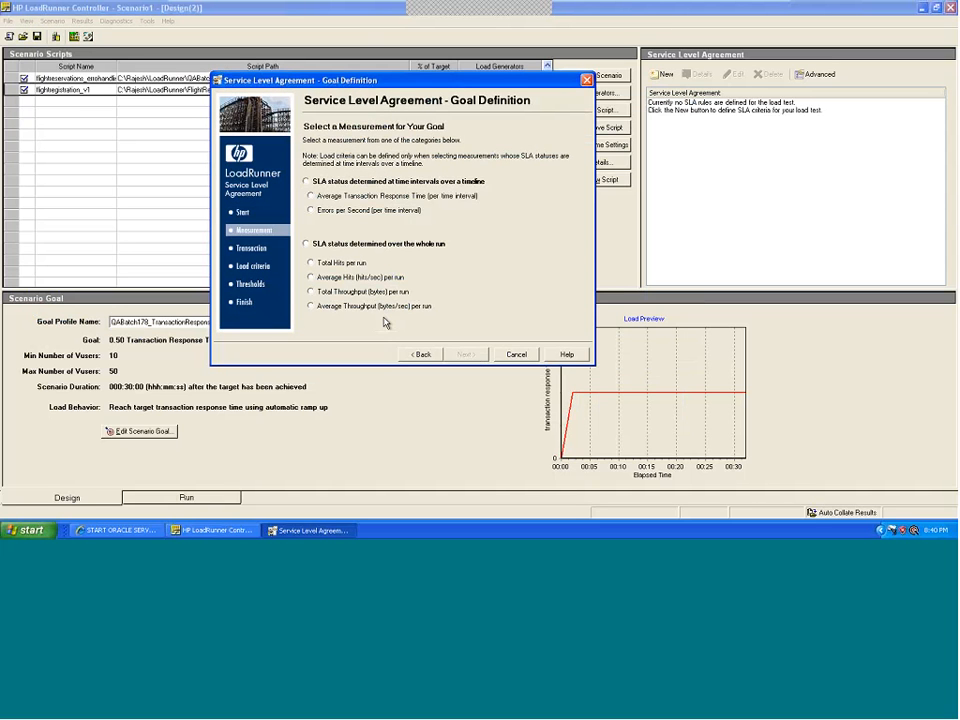
click(334, 198)
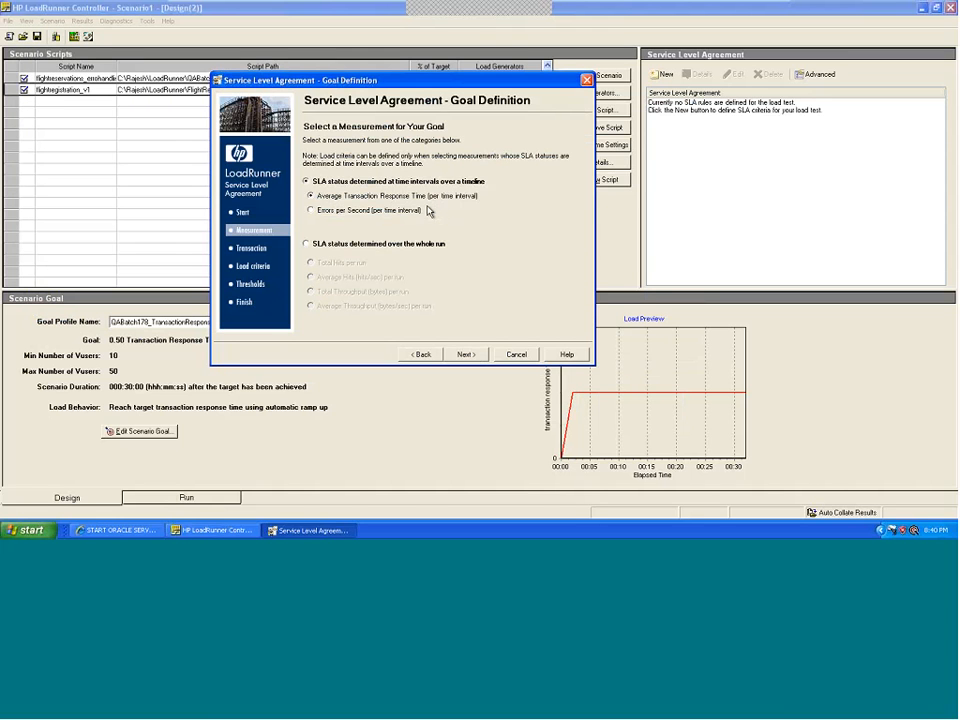
click(465, 356)
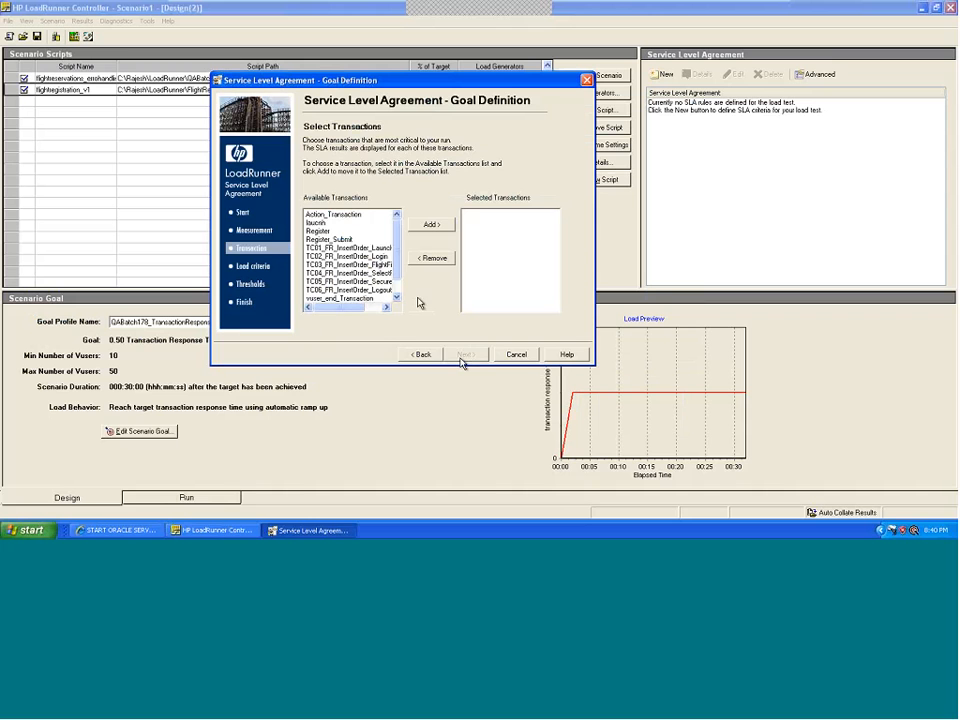
- Add the TC05 InsertOrder secure purchase transaction to the agreement's selected transactions
drag(397, 248, 361, 306)
click(345, 264)
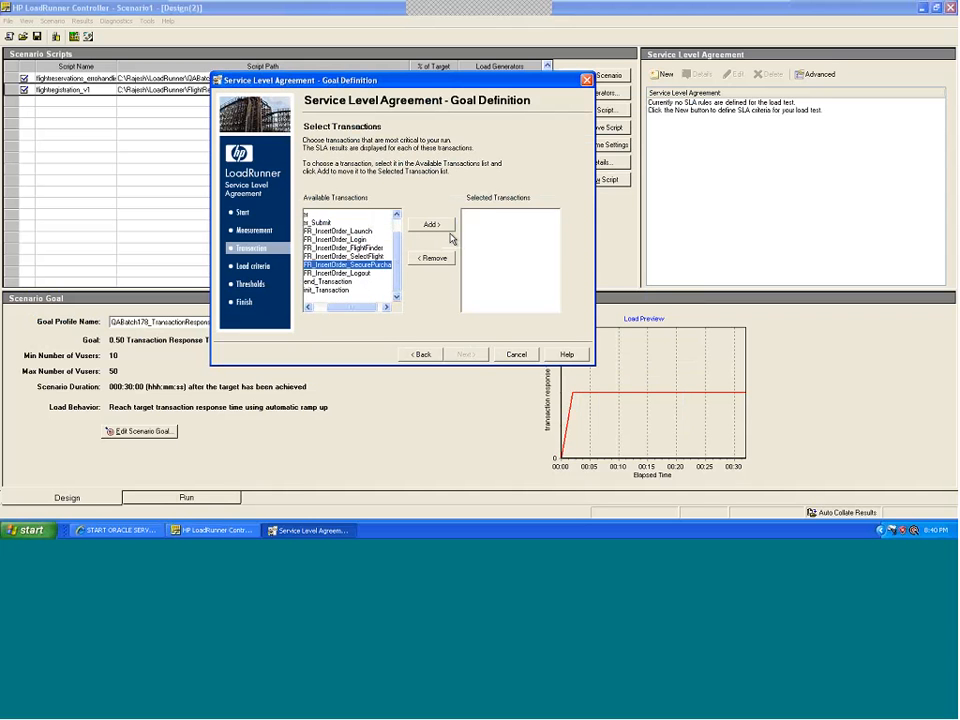
click(450, 226)
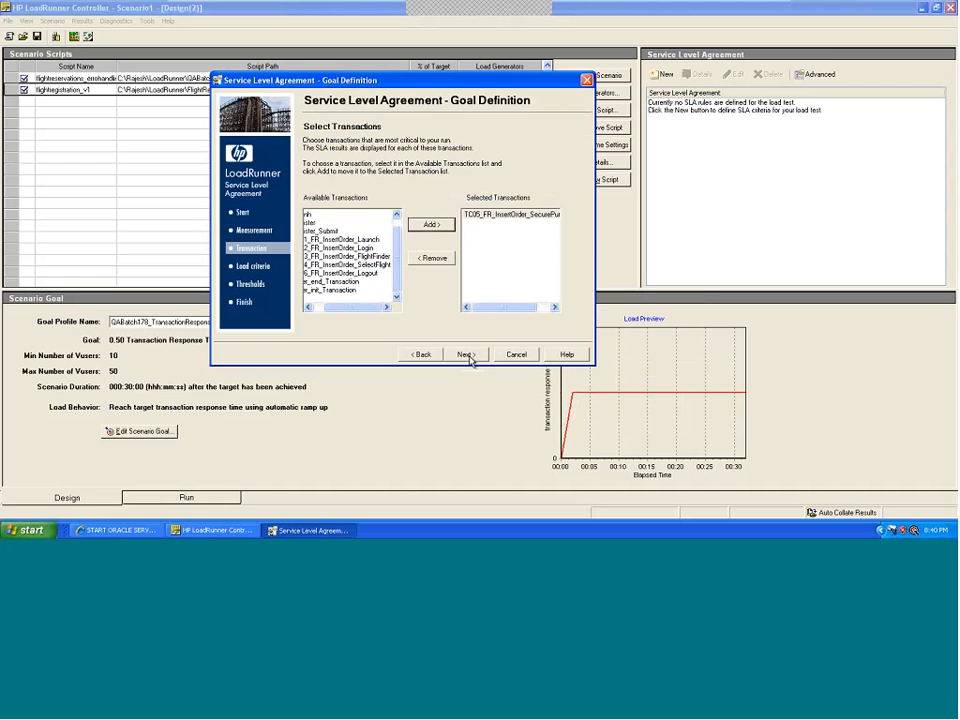
- Set the agreement's load criteria to Transactions per Second (pass)
click(467, 356)
click(459, 219)
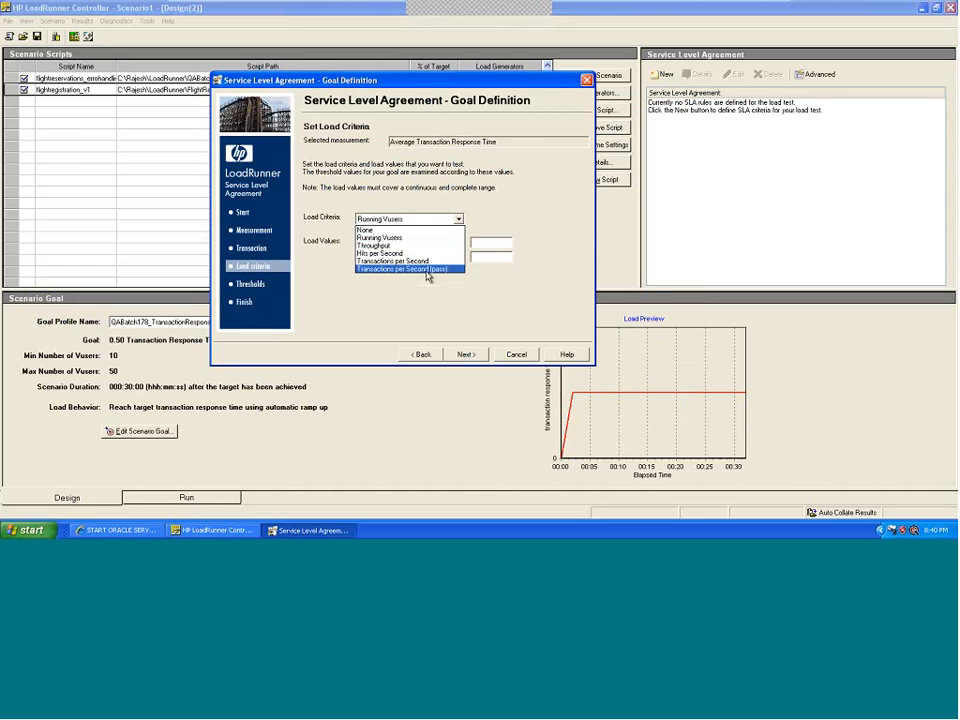
click(428, 272)
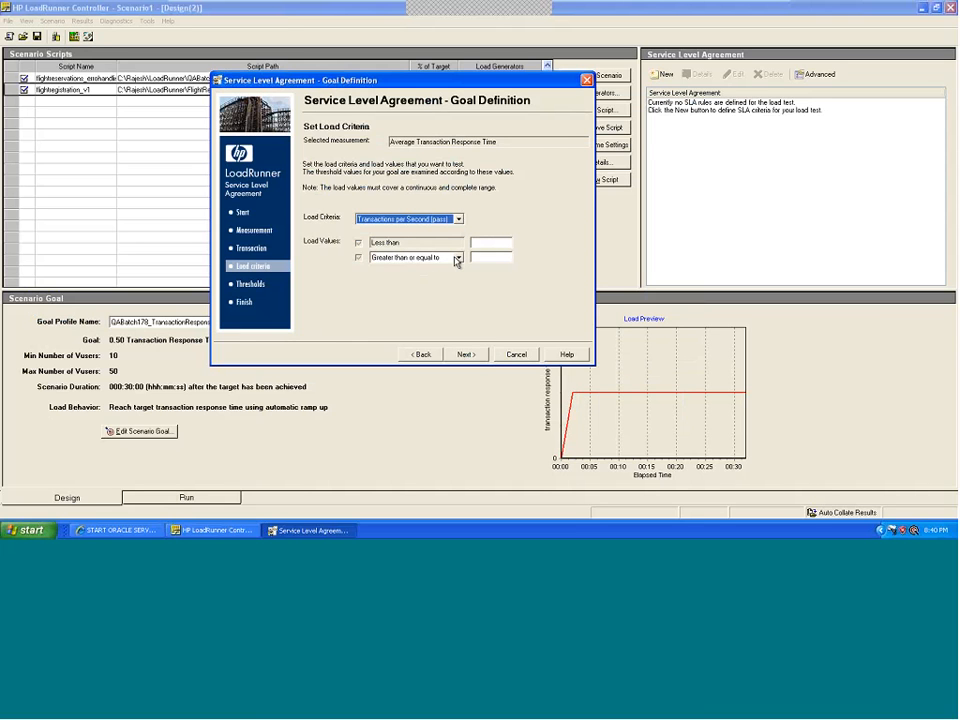
- Set the agreement's load values to less than 10 and greater than or equal to 10, and quit the agreement without saving
click(484, 244)
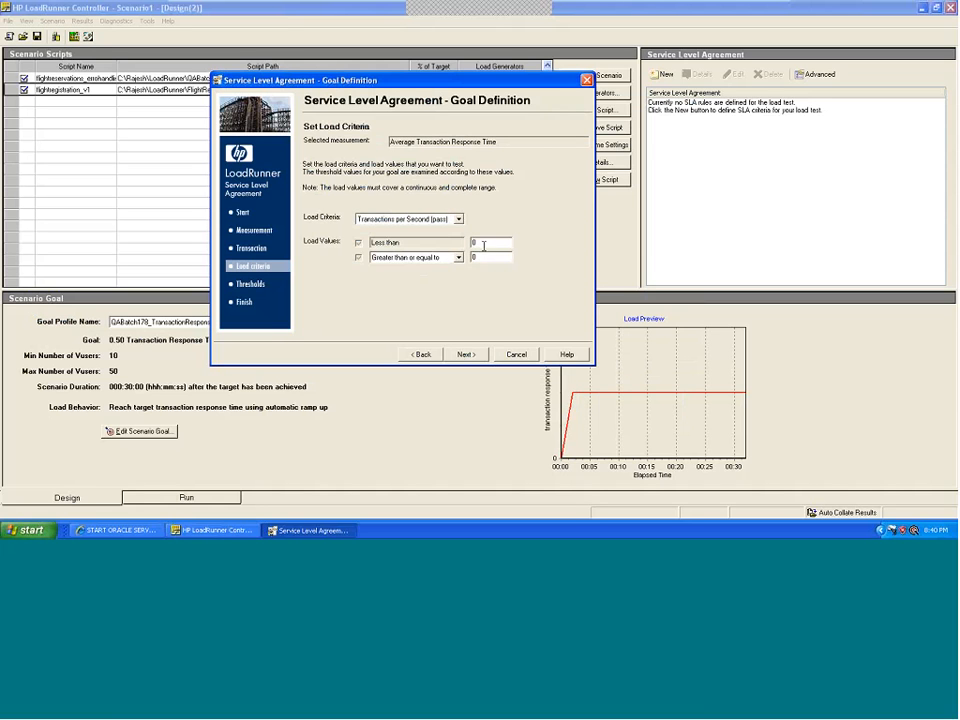
text(10)
click(490, 257)
click(466, 355)
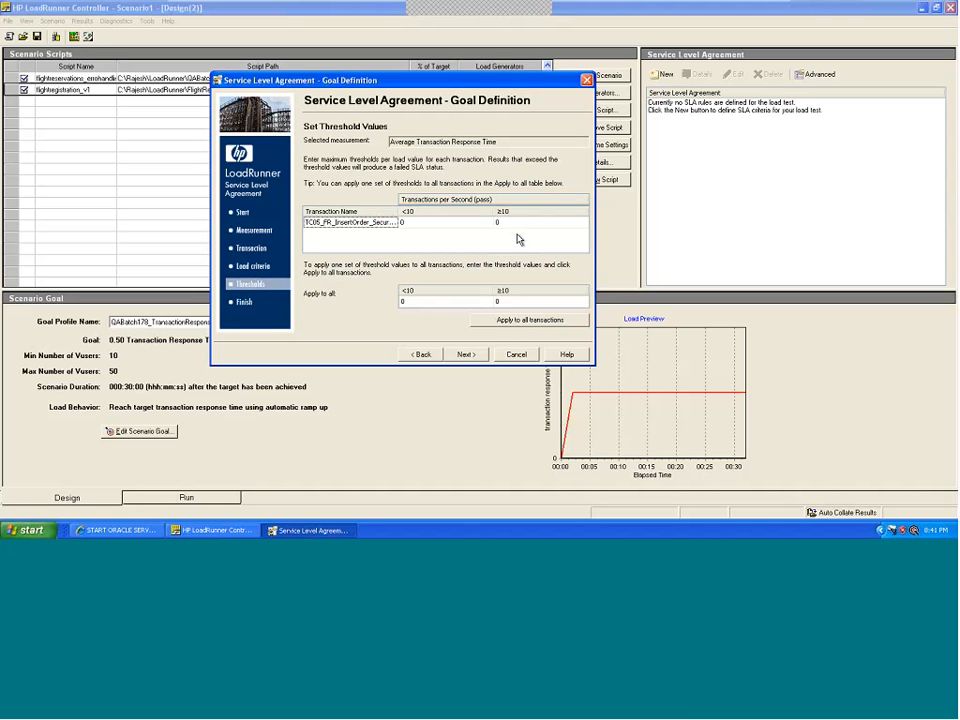
click(516, 355)
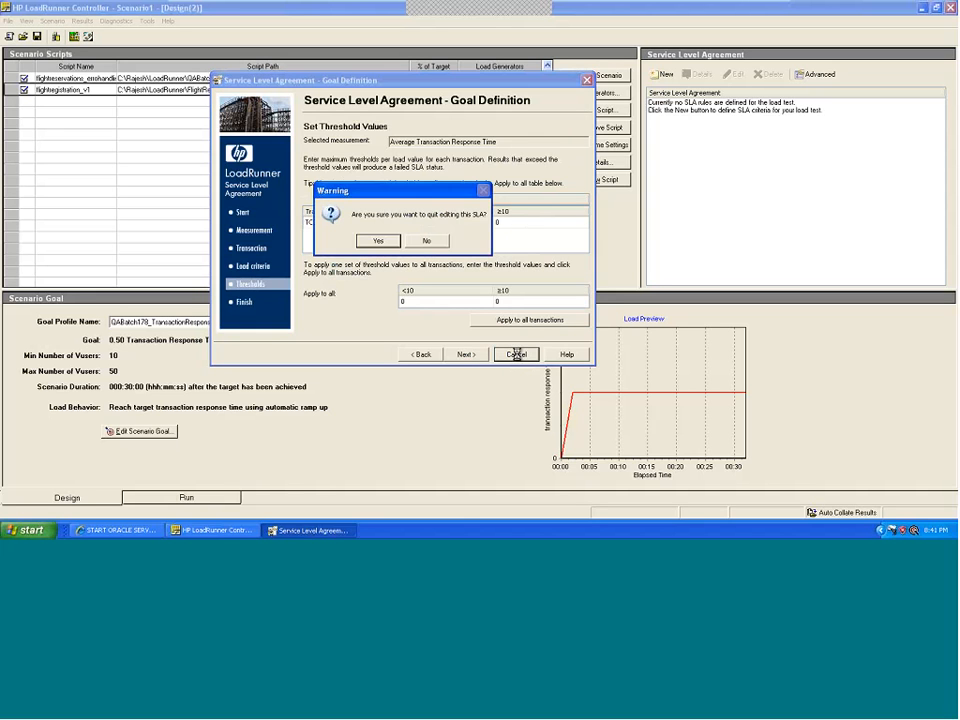
click(382, 243)
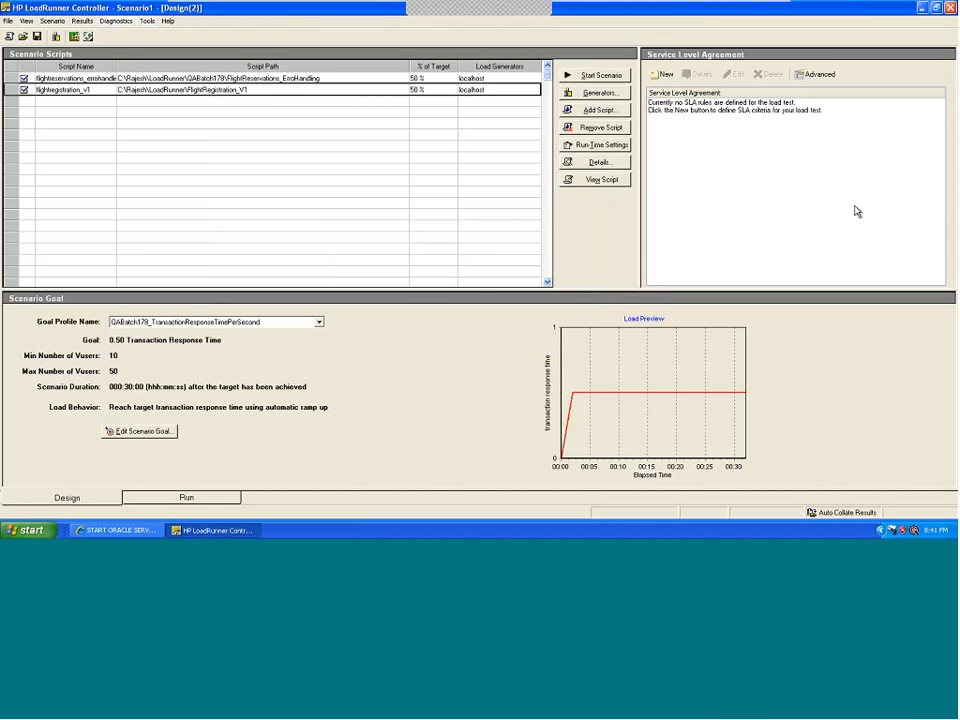
- Look over the scenario's Run view, including its groups, status and available graphs, and return to the Design view
click(190, 498)
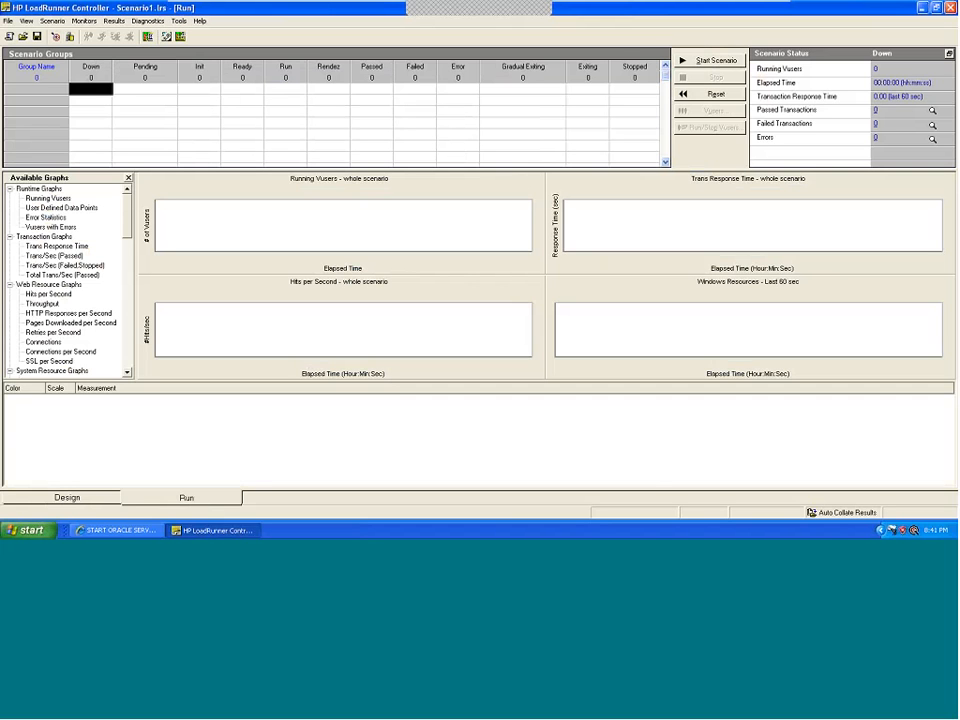
click(62, 500)
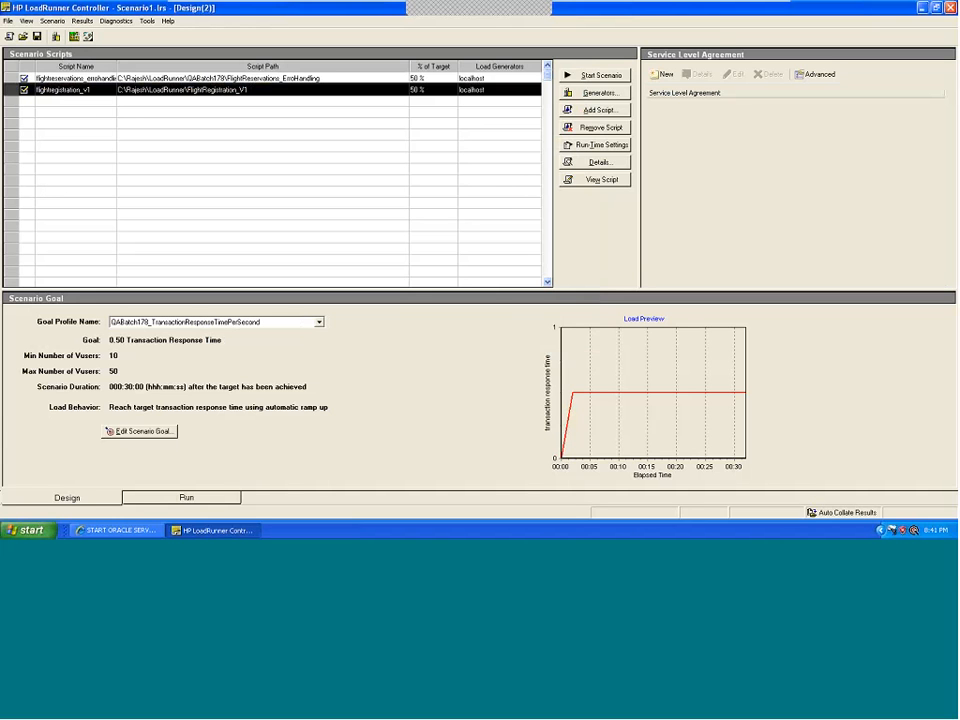
click(165, 498)
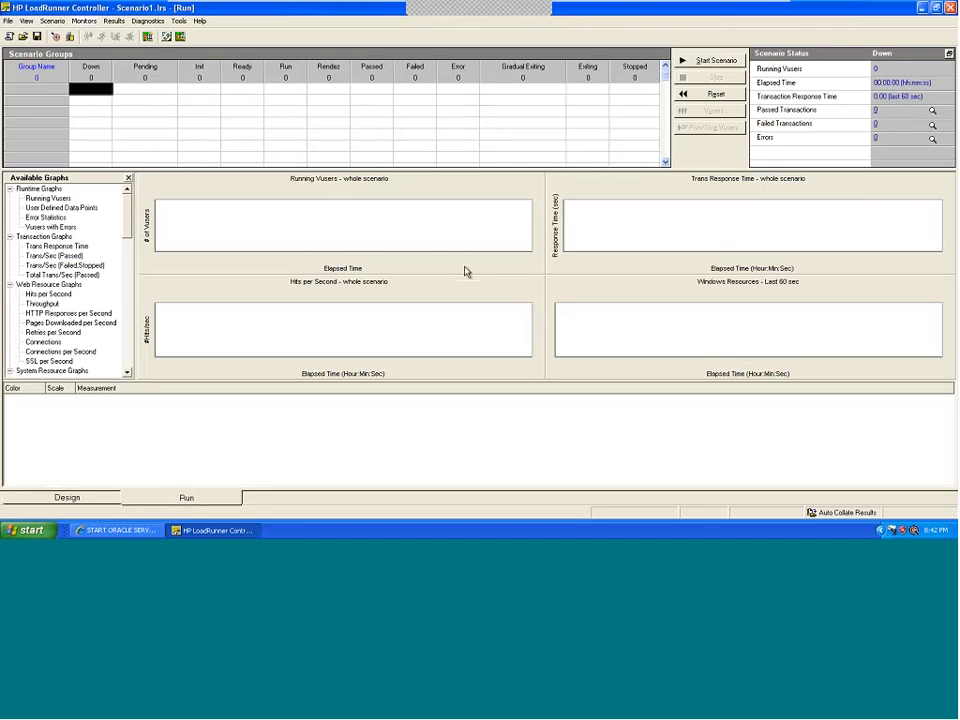
click(82, 507)
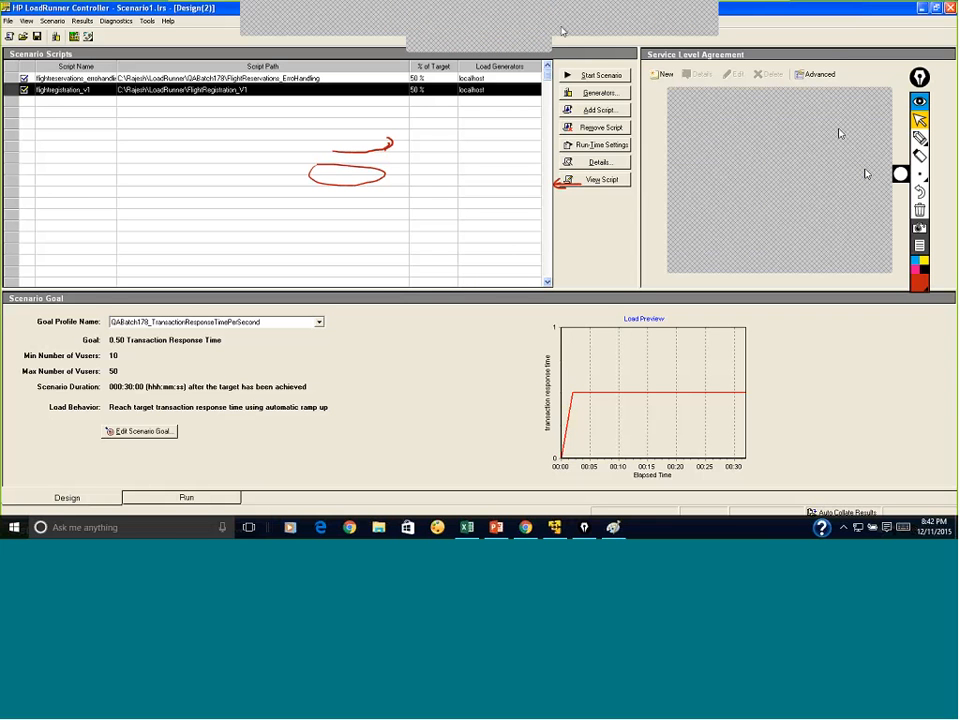
mouse_move(830, 110)
mouse_down()
mouse_move(773, 108)
mouse_move(780, 138)
mouse_up()
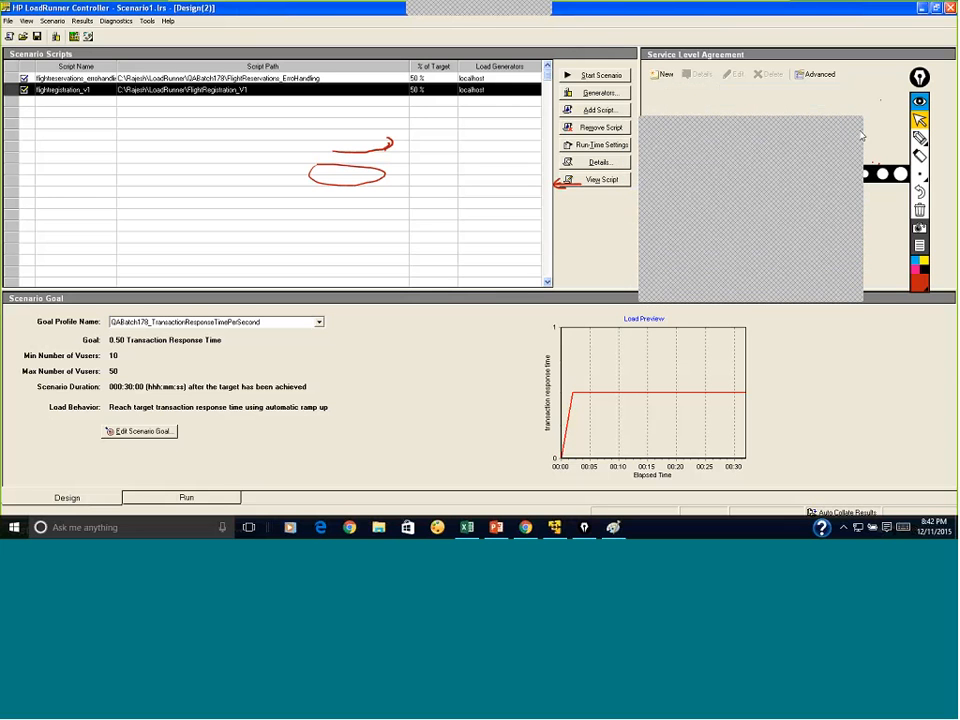
- Set the flightreservations script's share of the target to 90 % and save the scenario
click(421, 77)
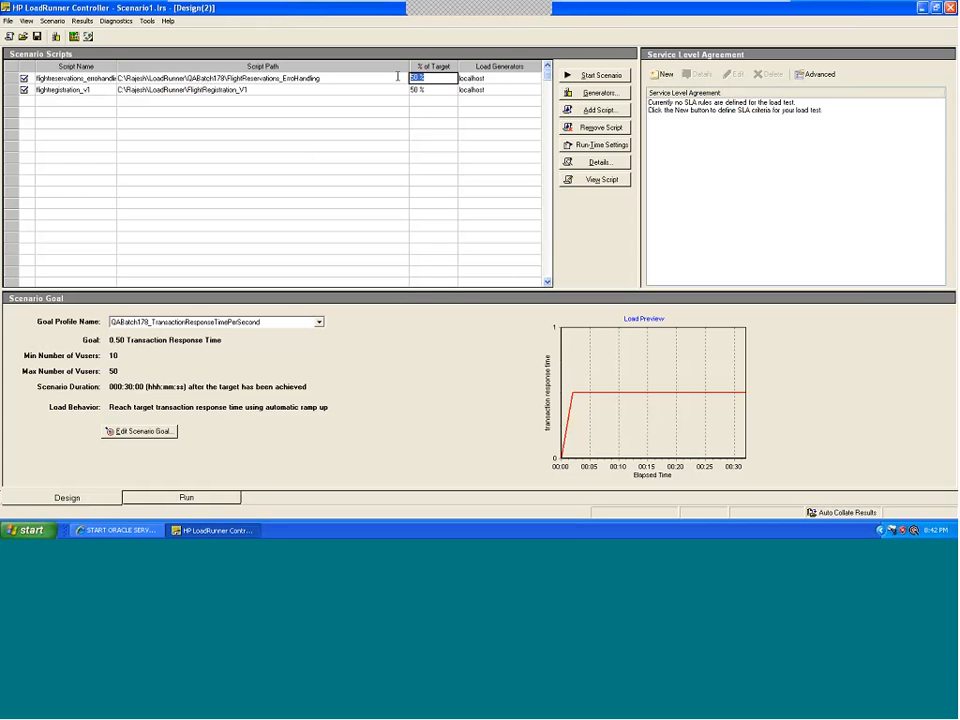
text(90)
click(433, 157)
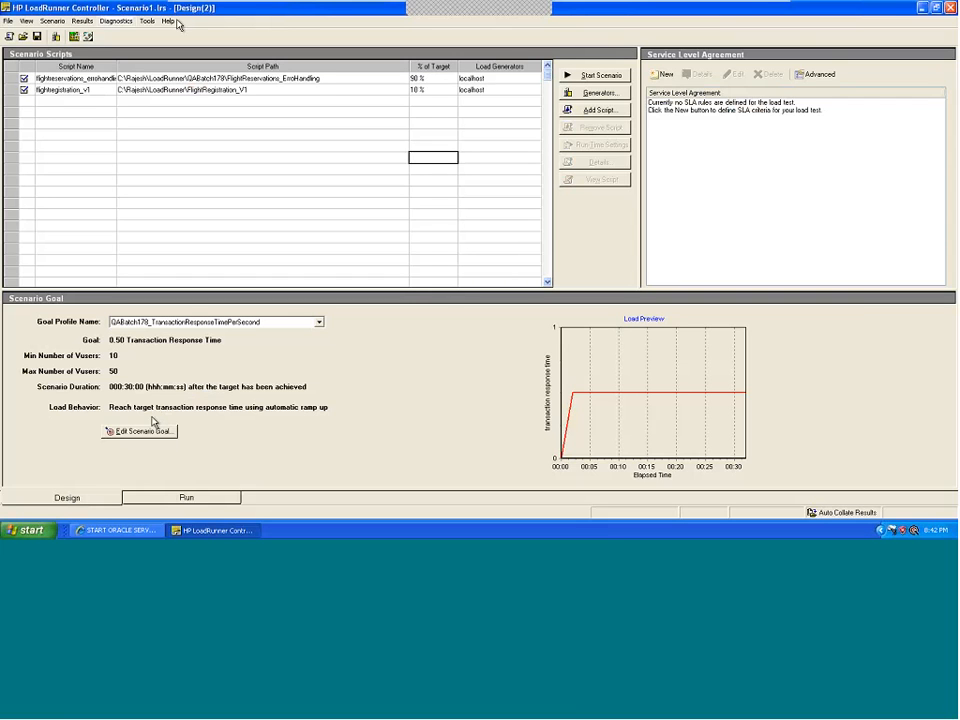
click(38, 37)
click(186, 497)
click(50, 496)
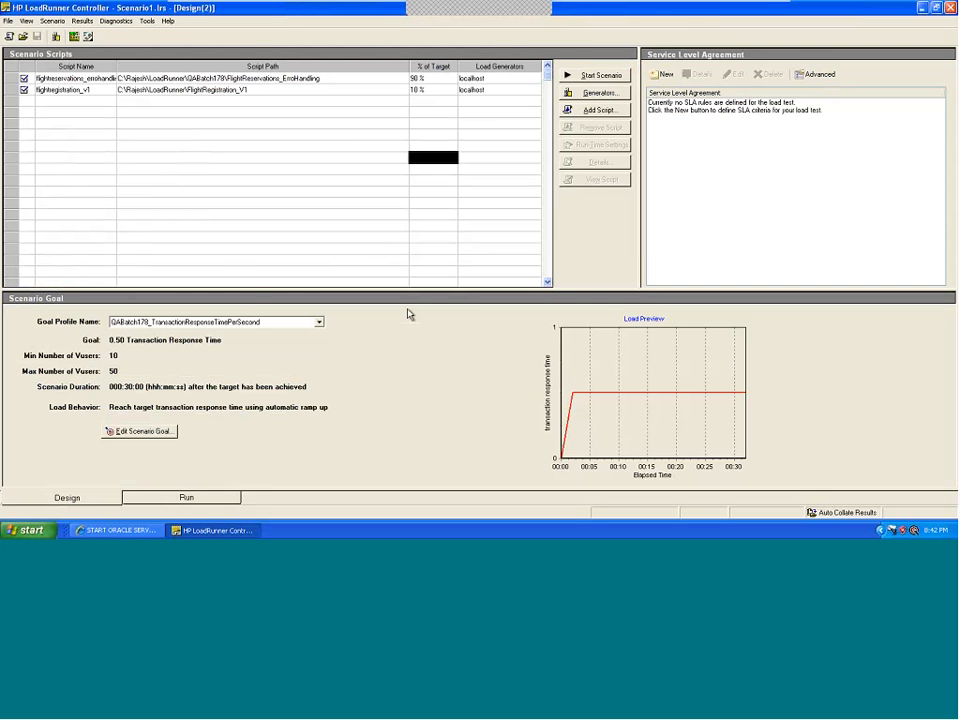
- Try Virtual Users as the goal type in the scenario goal settings
click(162, 437)
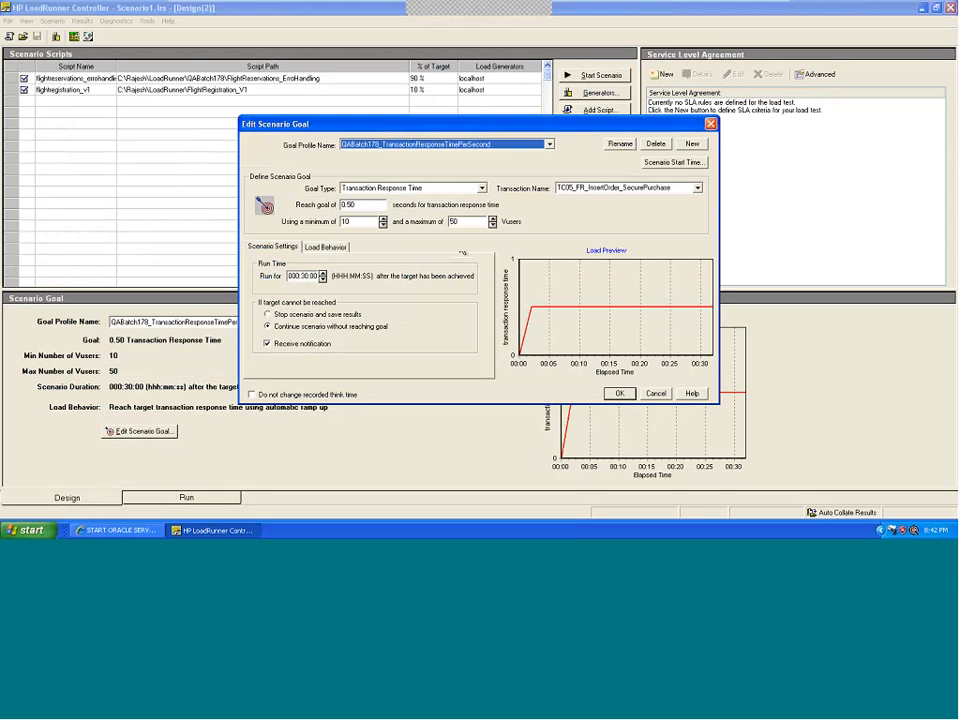
click(480, 188)
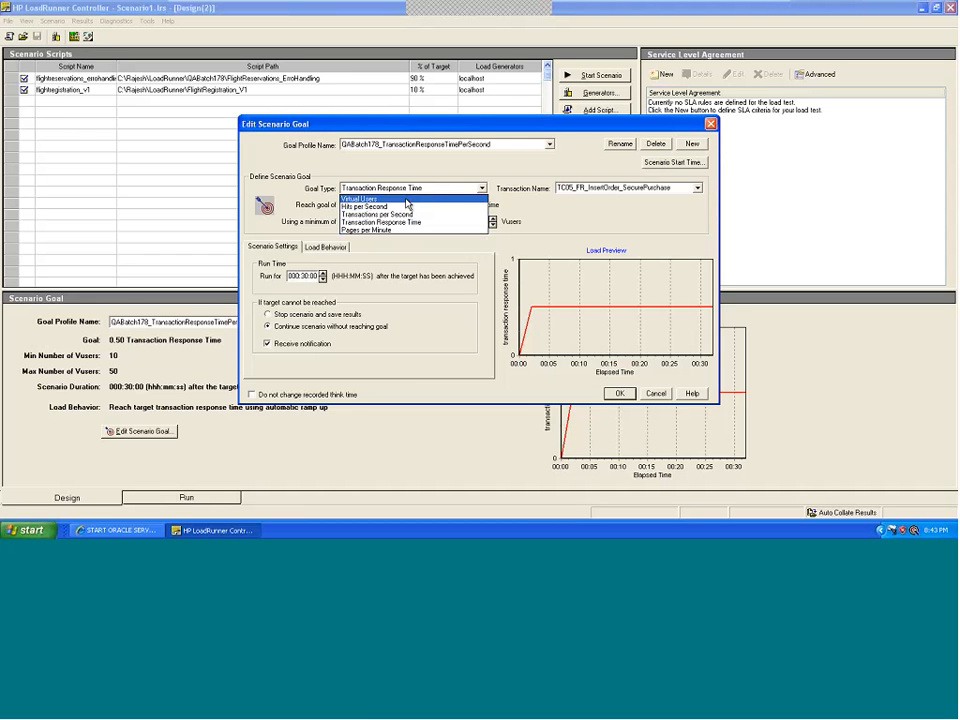
click(363, 199)
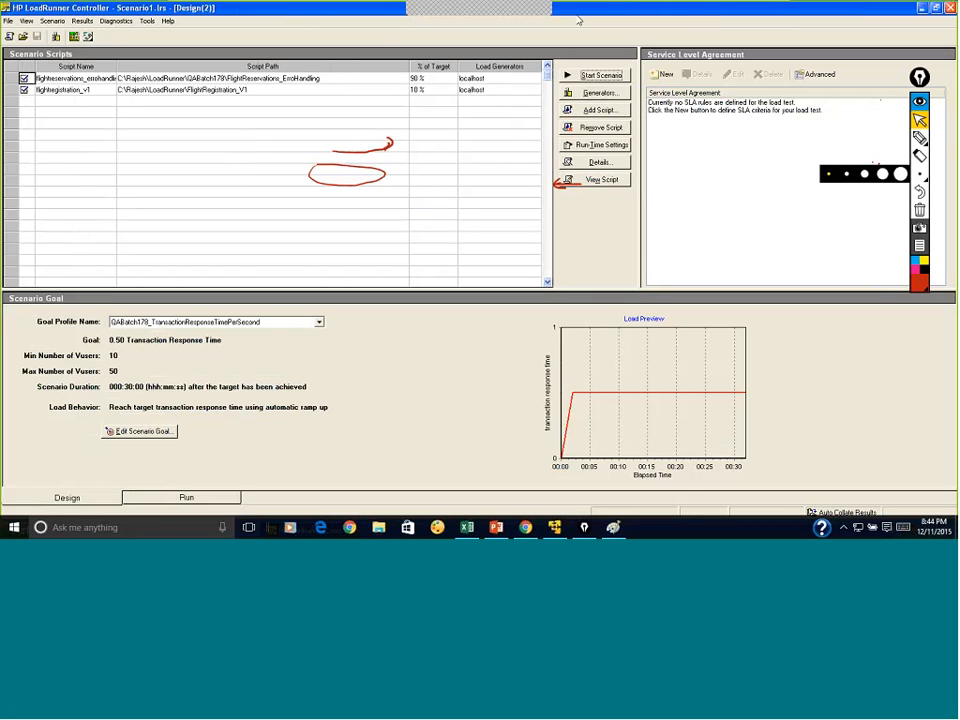
- Close the goal-oriented scenario and create a manual scenario containing the FlightReservations_ErroHandling script
click(8, 21)
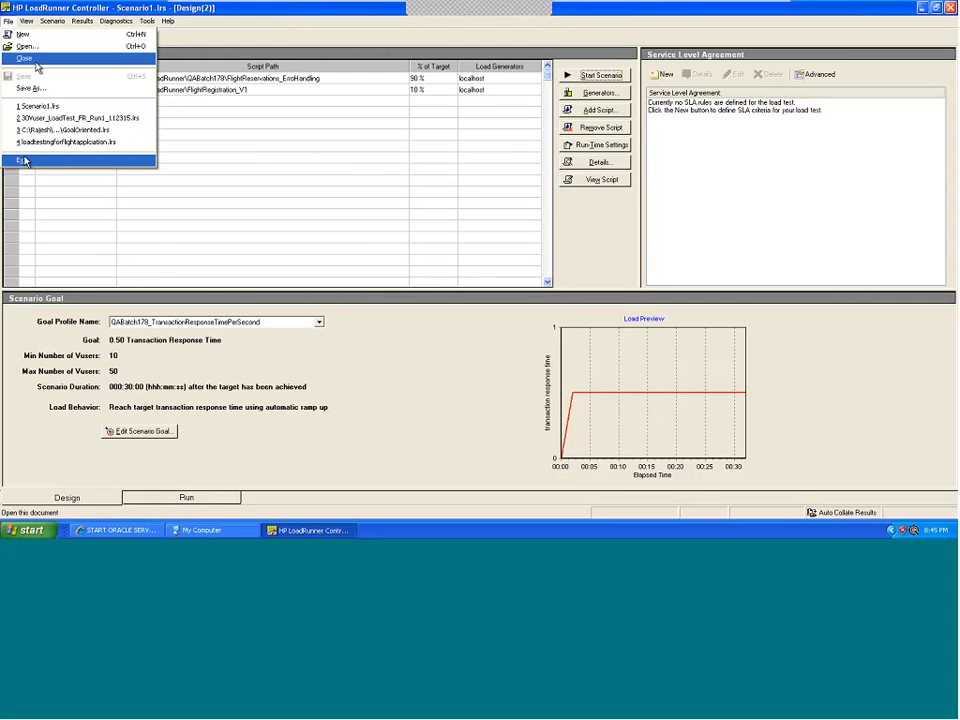
click(186, 497)
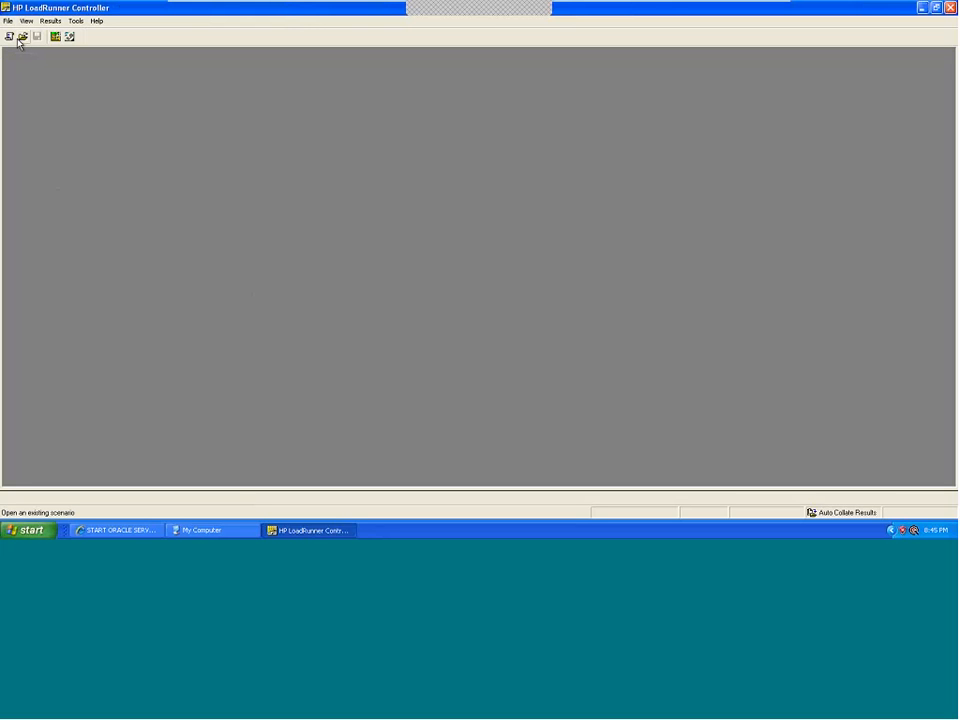
click(9, 37)
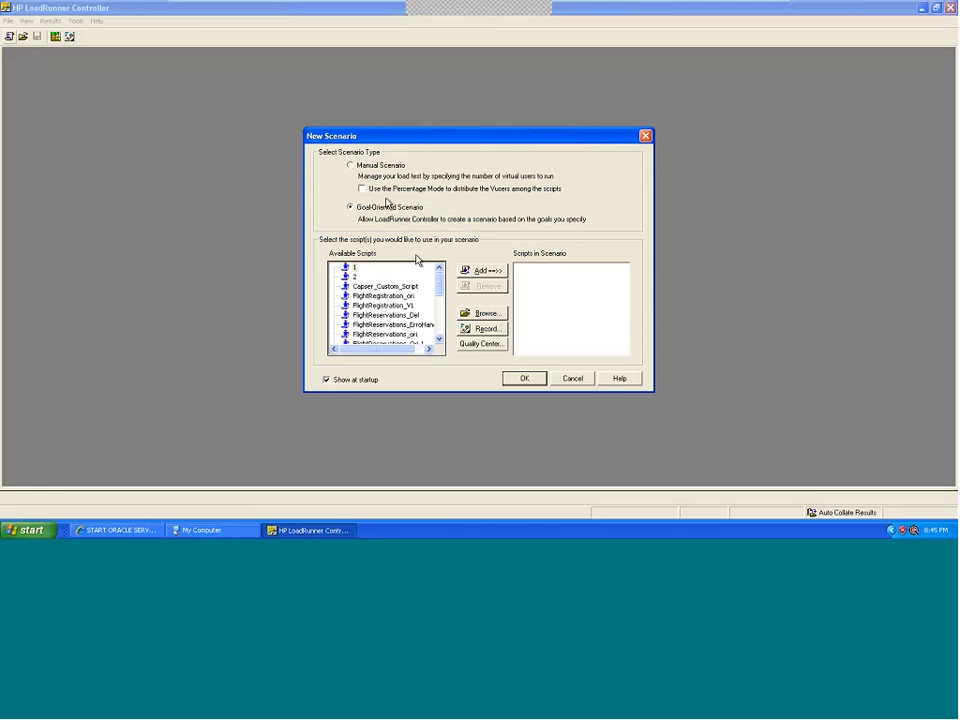
click(381, 167)
drag(436, 293, 440, 302)
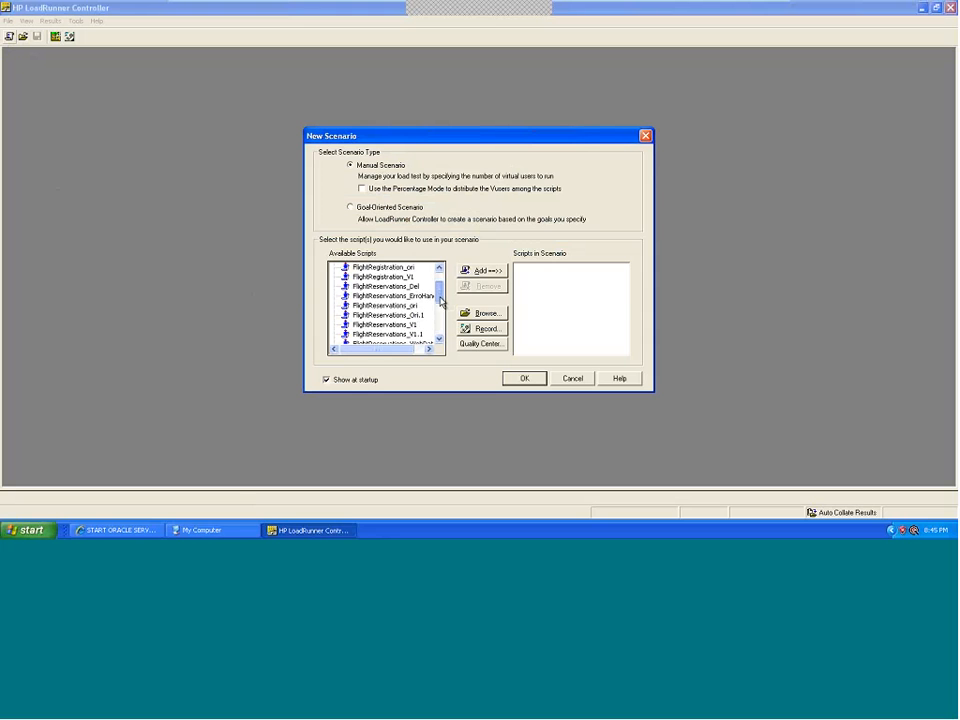
click(420, 296)
click(489, 274)
click(525, 379)
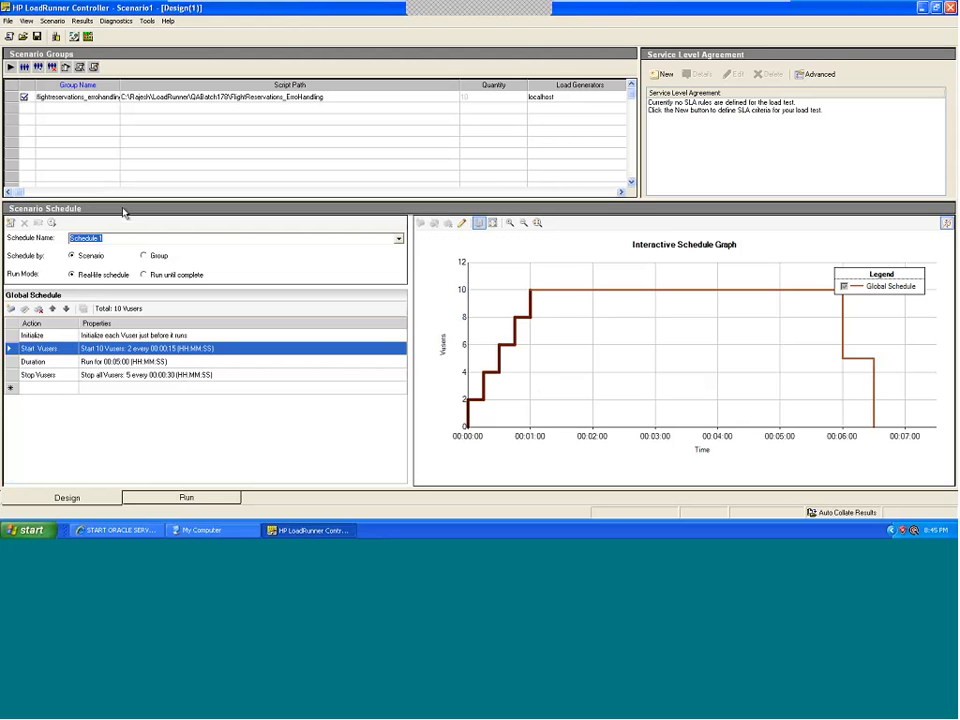
- Clear the old screen annotations and outline the scenario group's name and script path in red with an arrow pointing to them
drag(125, 199, 125, 223)
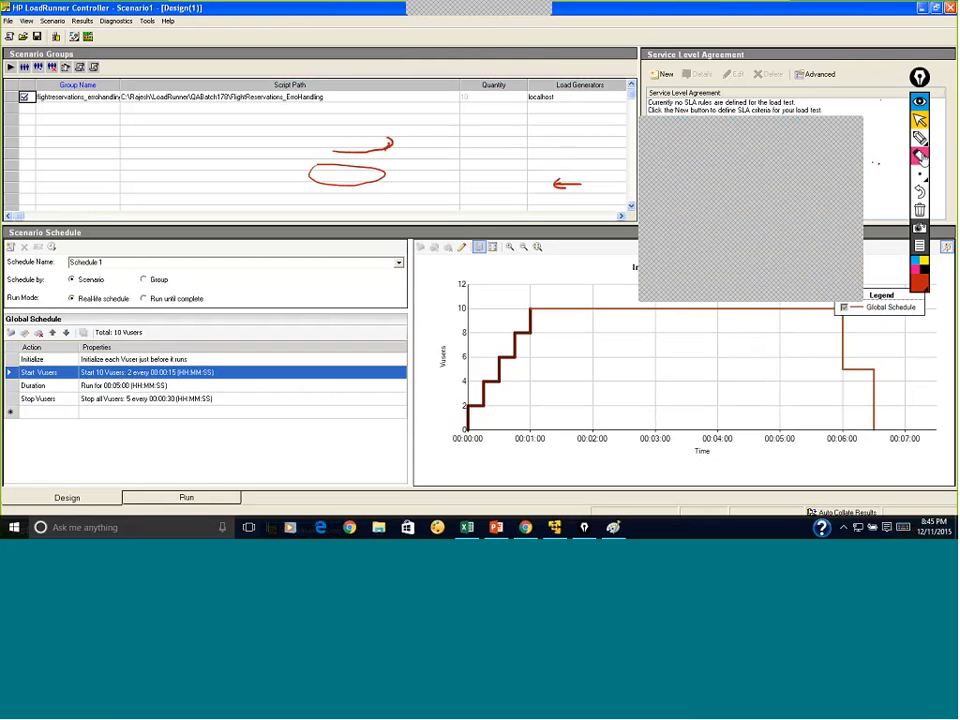
click(919, 210)
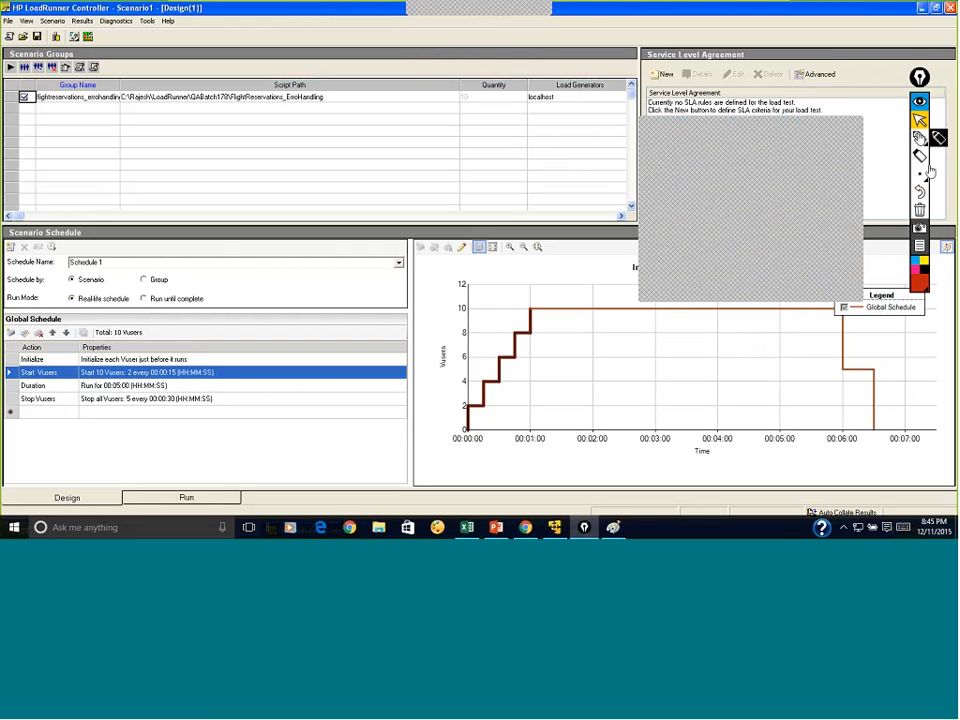
click(919, 137)
mouse_move(146, 60)
mouse_down()
mouse_move(335, 63)
mouse_move(366, 161)
mouse_move(64, 141)
mouse_move(12, 70)
mouse_move(185, 58)
mouse_up()
mouse_move(407, 69)
mouse_down()
mouse_move(374, 78)
mouse_move(383, 82)
mouse_up()
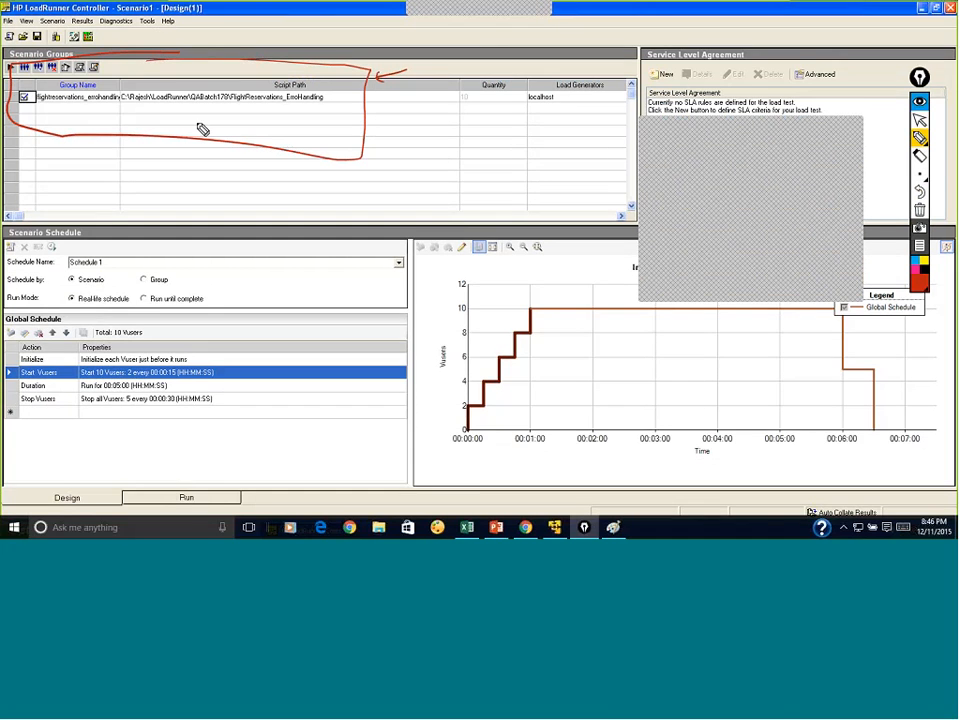
- Mark the group name, script path, Quantity and Load Generators with red arrows, write "user" under Quantity and circle its value
drag(213, 119, 219, 108)
drag(64, 116, 71, 109)
drag(491, 66, 493, 85)
drag(485, 77, 499, 80)
mouse_move(470, 122)
mouse_down()
mouse_move(510, 122)
mouse_move(484, 141)
mouse_move(541, 133)
mouse_up()
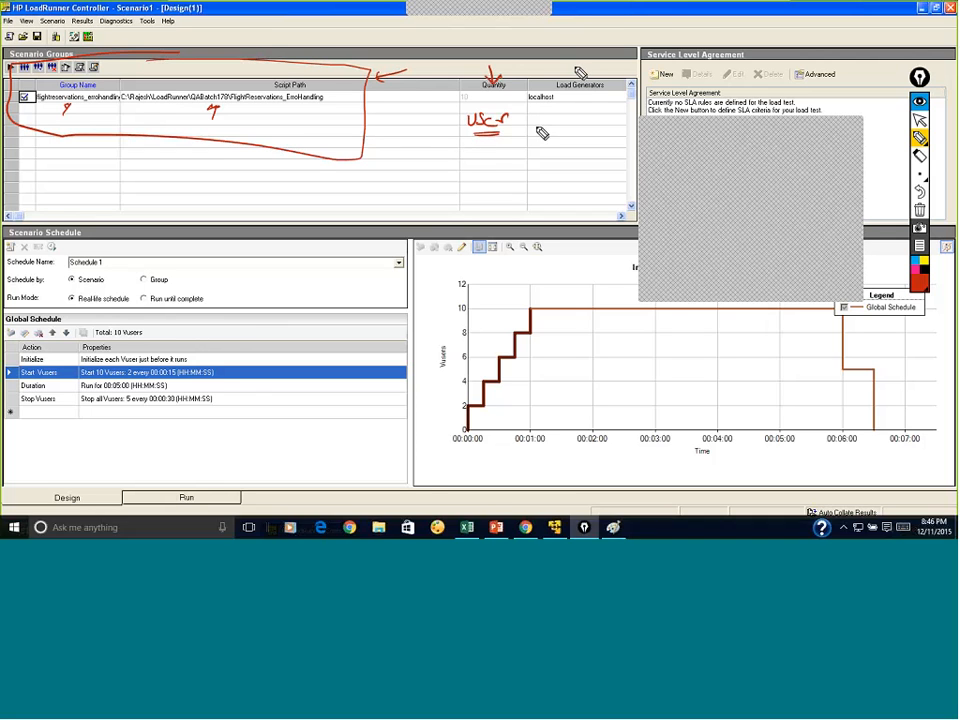
drag(557, 77, 574, 68)
mouse_move(490, 72)
mouse_down()
mouse_move(455, 105)
mouse_move(515, 98)
mouse_move(485, 77)
mouse_up()
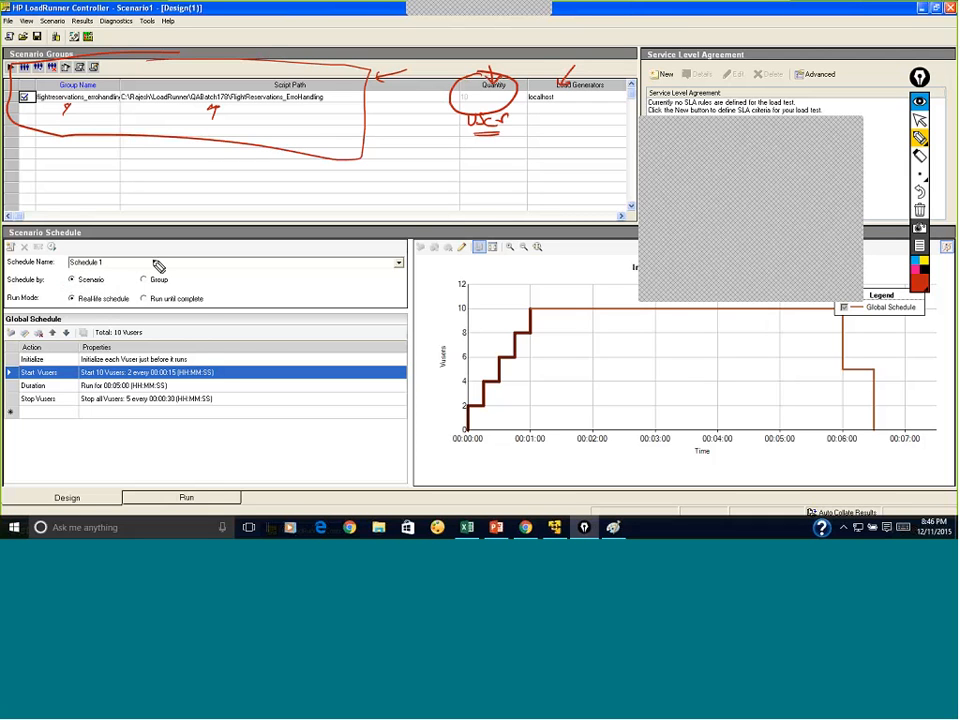
- Switch to the blank Paint canvas and hand-write the underlined heading "Manual Scenario" in red annotation pen
mouse_move(740, 13)
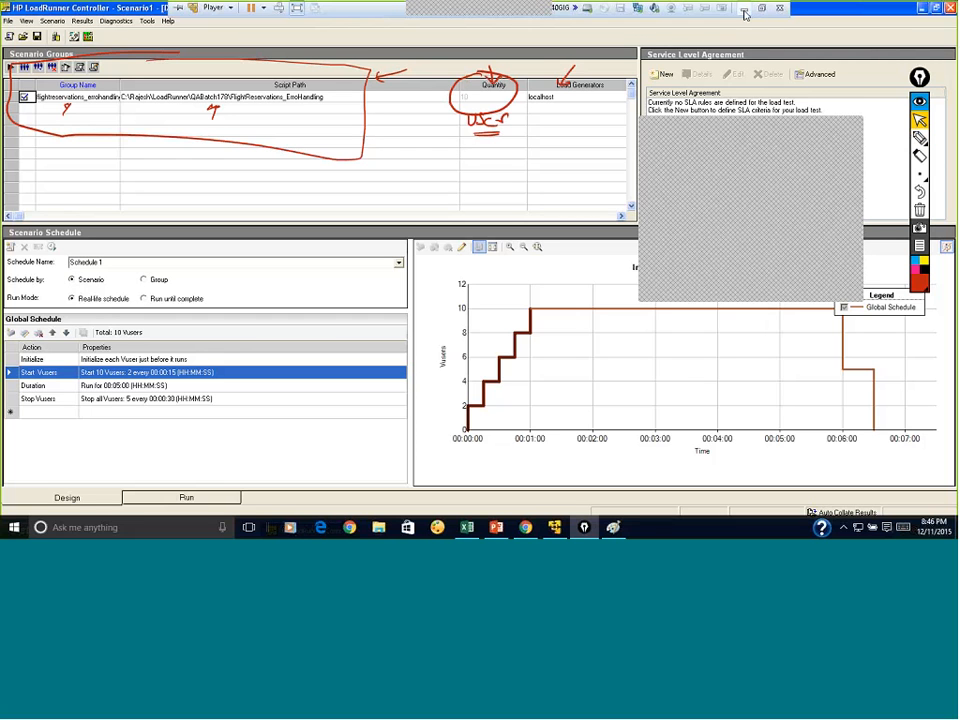
click(745, 12)
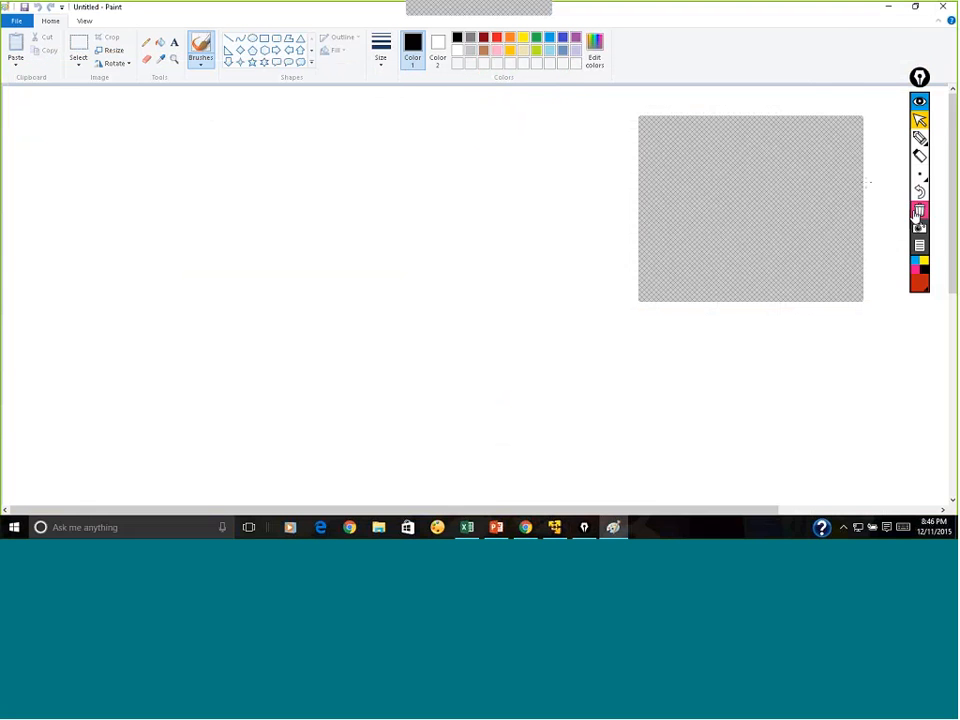
click(920, 137)
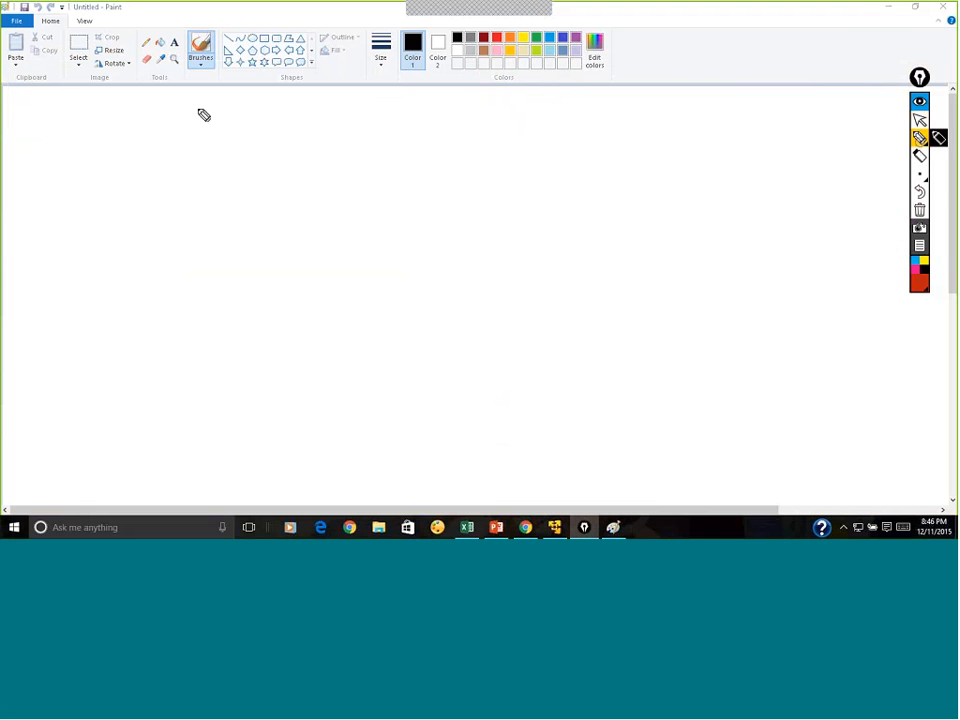
drag(300, 126, 538, 118)
drag(540, 110, 561, 118)
drag(285, 144, 596, 141)
- Draw two branches under the heading, label them "Scenario" and "Group", and circle both labels
drag(410, 148, 410, 172)
drag(207, 189, 628, 236)
drag(211, 197, 213, 215)
mouse_move(148, 243)
mouse_down()
mouse_move(150, 258)
mouse_move(232, 251)
mouse_up()
drag(236, 251, 244, 251)
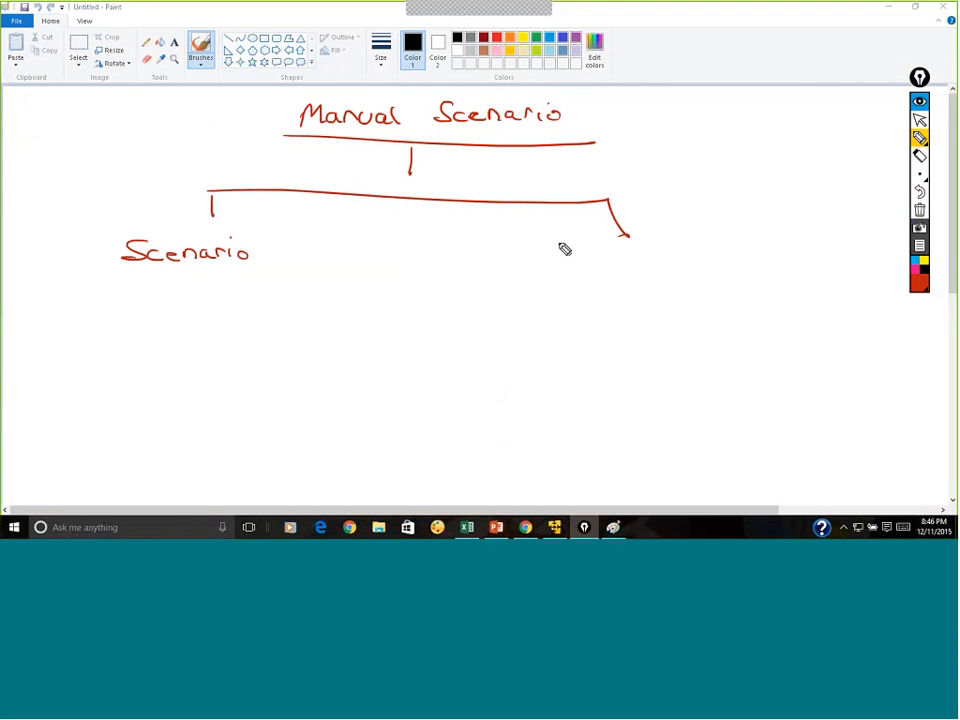
mouse_move(561, 243)
mouse_down()
mouse_move(566, 266)
mouse_move(592, 252)
mouse_move(626, 252)
mouse_up()
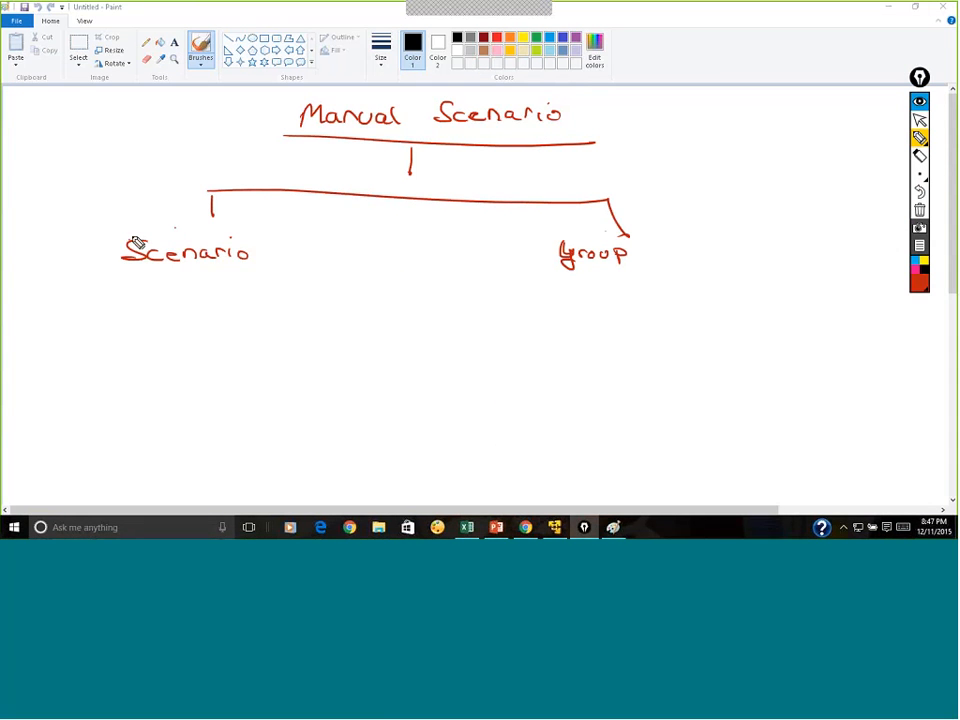
mouse_move(106, 272)
mouse_down()
mouse_move(250, 286)
mouse_move(273, 246)
mouse_move(88, 249)
mouse_up()
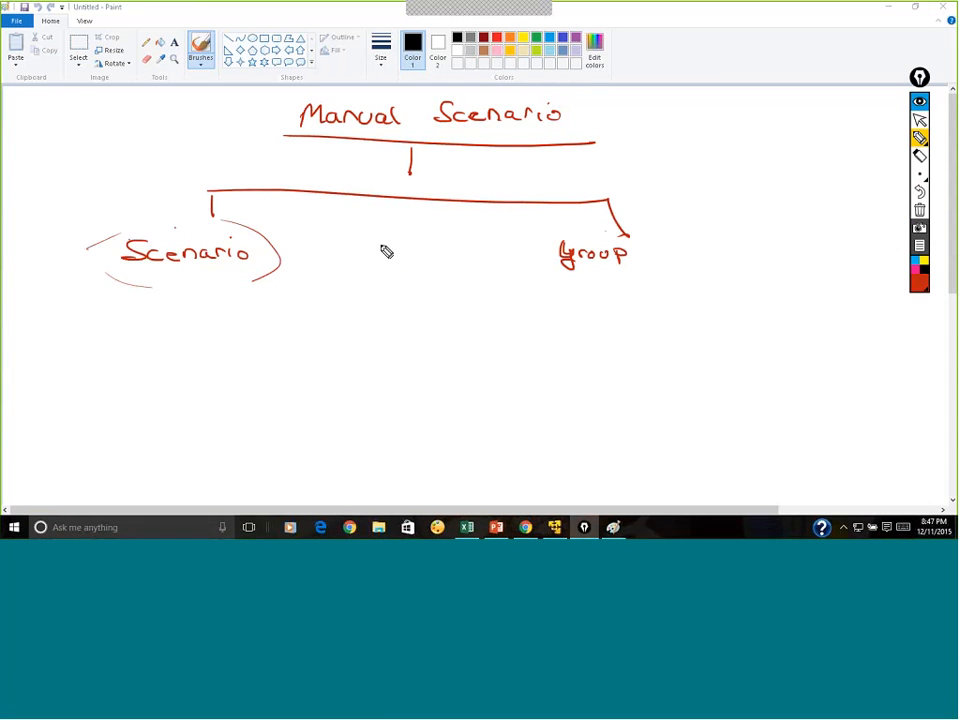
drag(620, 256, 564, 229)
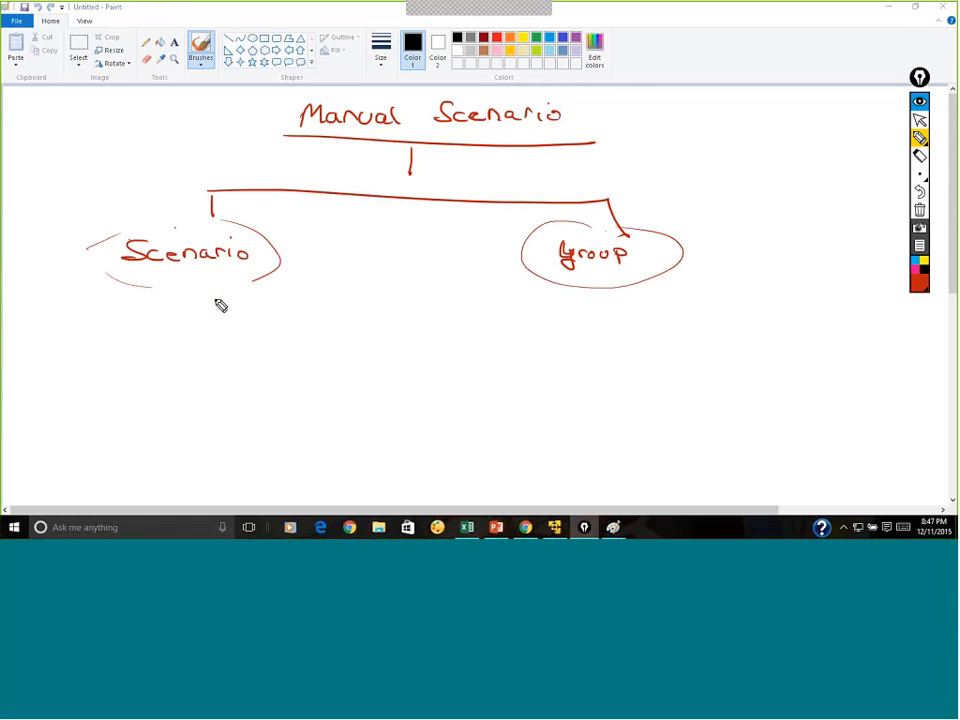
- Draw a two-way branch below each of the circled Scenario and Group labels
mouse_move(219, 288)
mouse_down()
mouse_move(219, 318)
mouse_move(392, 349)
mouse_up()
click(87, 332)
mouse_move(219, 328)
mouse_down()
mouse_move(88, 330)
mouse_move(94, 355)
mouse_up()
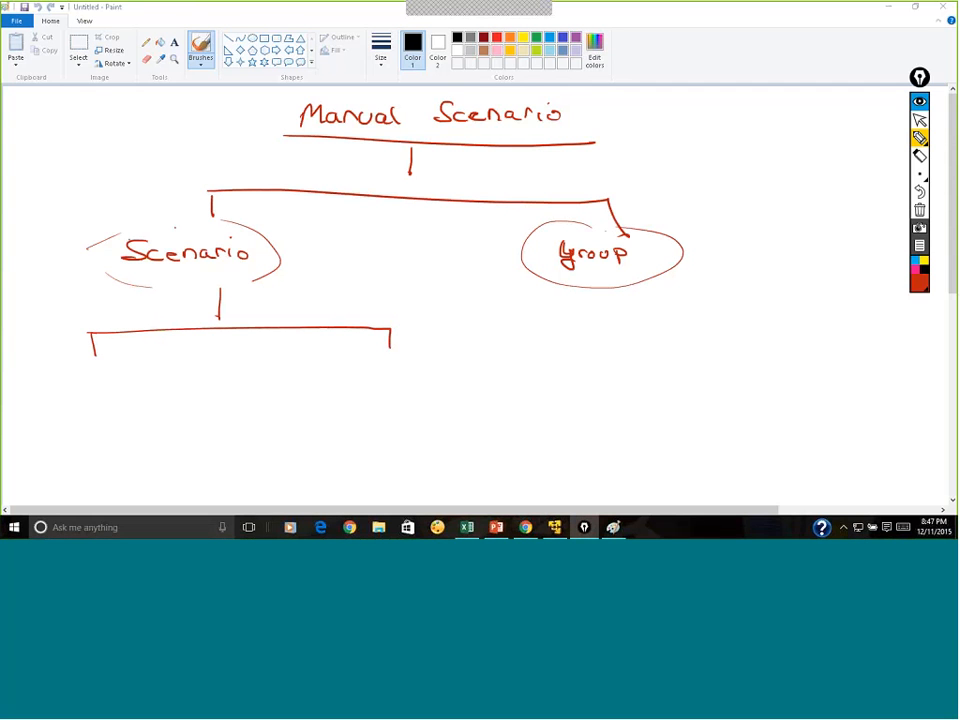
drag(637, 290, 637, 340)
drag(543, 333, 811, 335)
drag(811, 340, 812, 365)
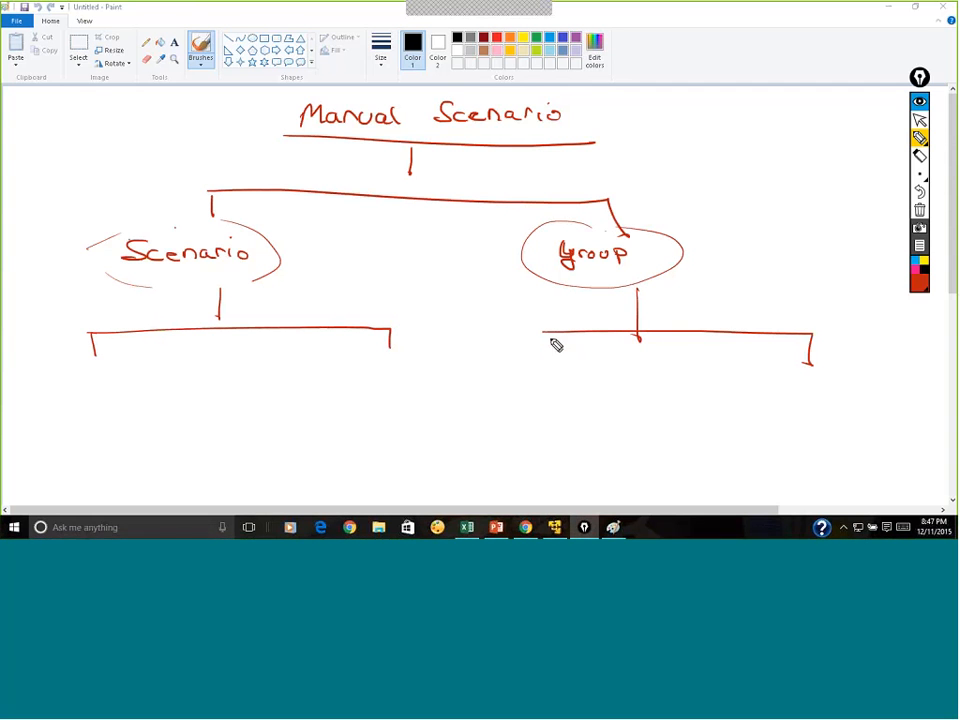
drag(546, 335, 546, 355)
drag(29, 391, 49, 391)
drag(45, 384, 101, 393)
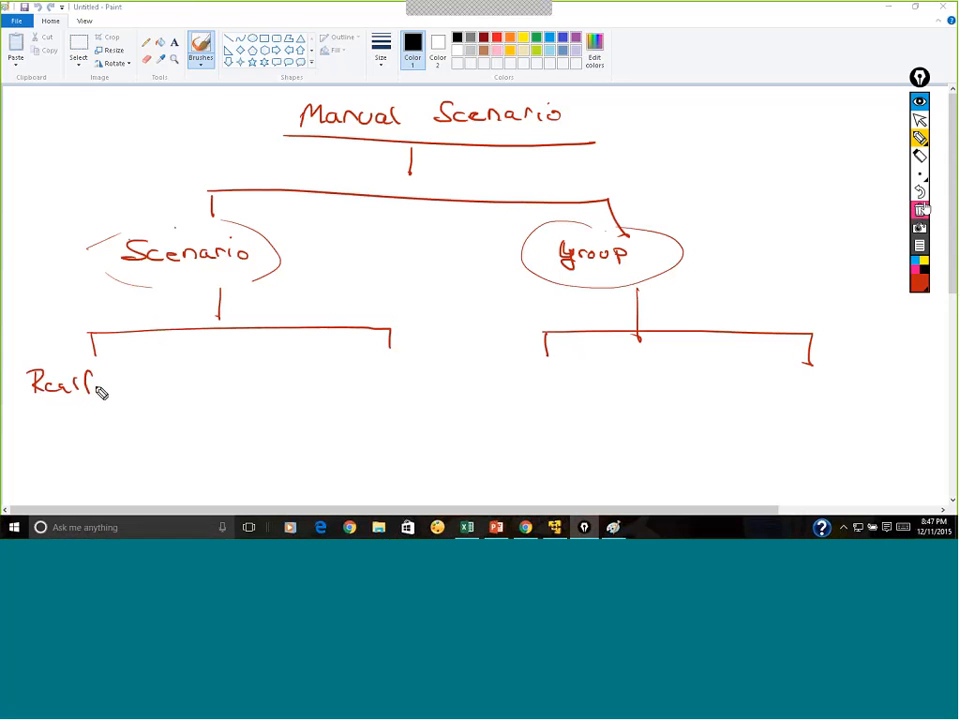
click(919, 155)
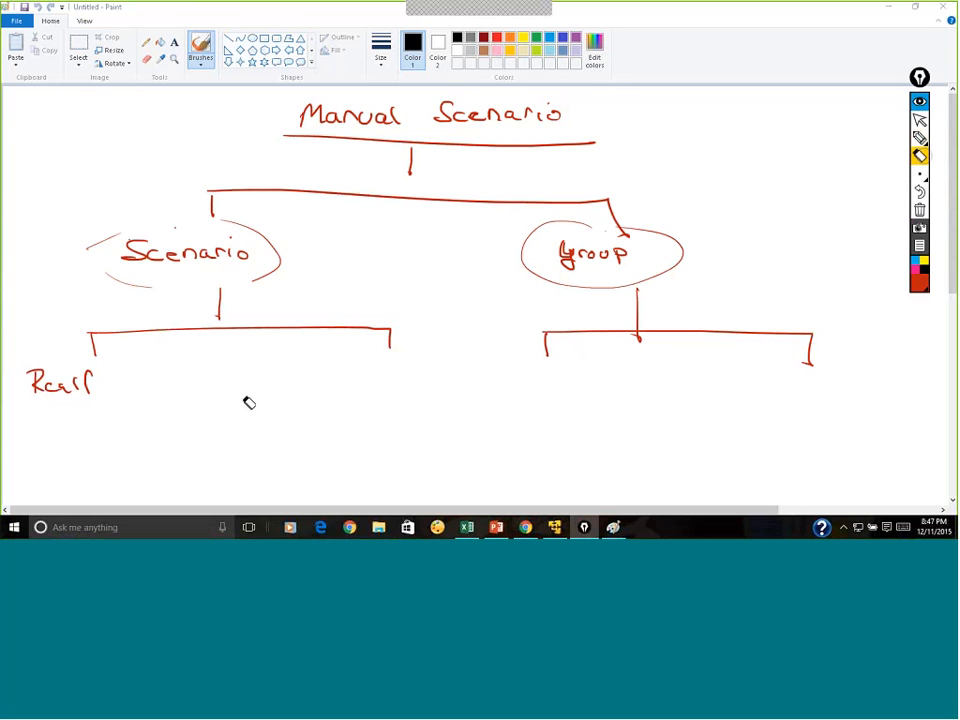
drag(46, 385, 90, 384)
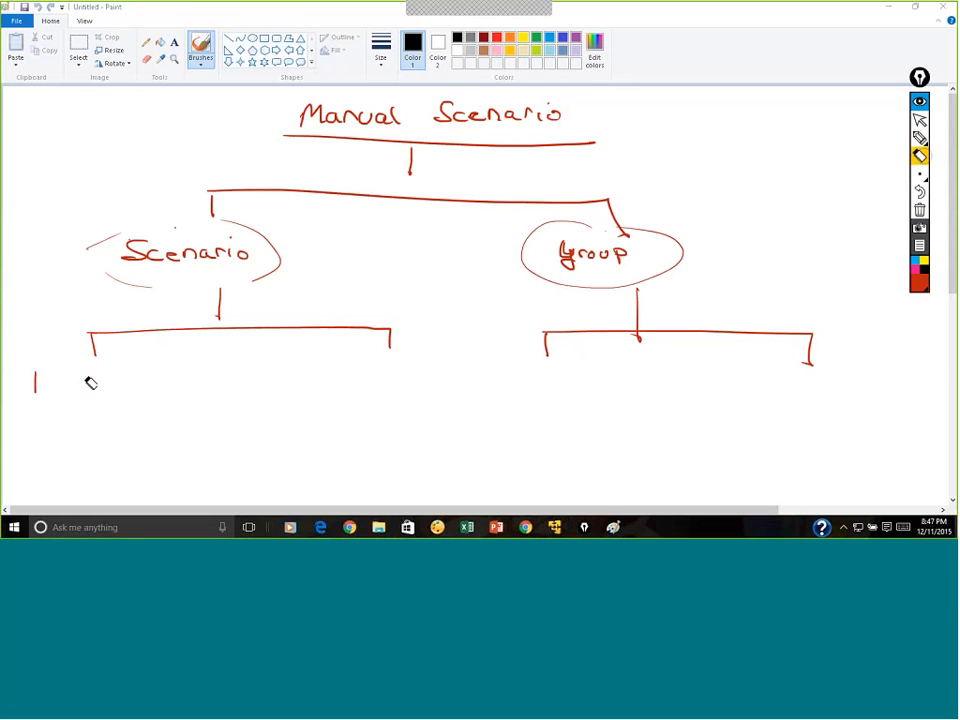
- Hand-write "Real Life Scenario" and "Run Until Complete" under the Scenario branches, and abbreviated "Real Life" and "Run" labels under the Group branches
click(920, 138)
mouse_move(27, 377)
mouse_down()
mouse_move(119, 396)
mouse_move(150, 385)
mouse_move(50, 431)
mouse_move(120, 433)
mouse_move(147, 423)
mouse_up()
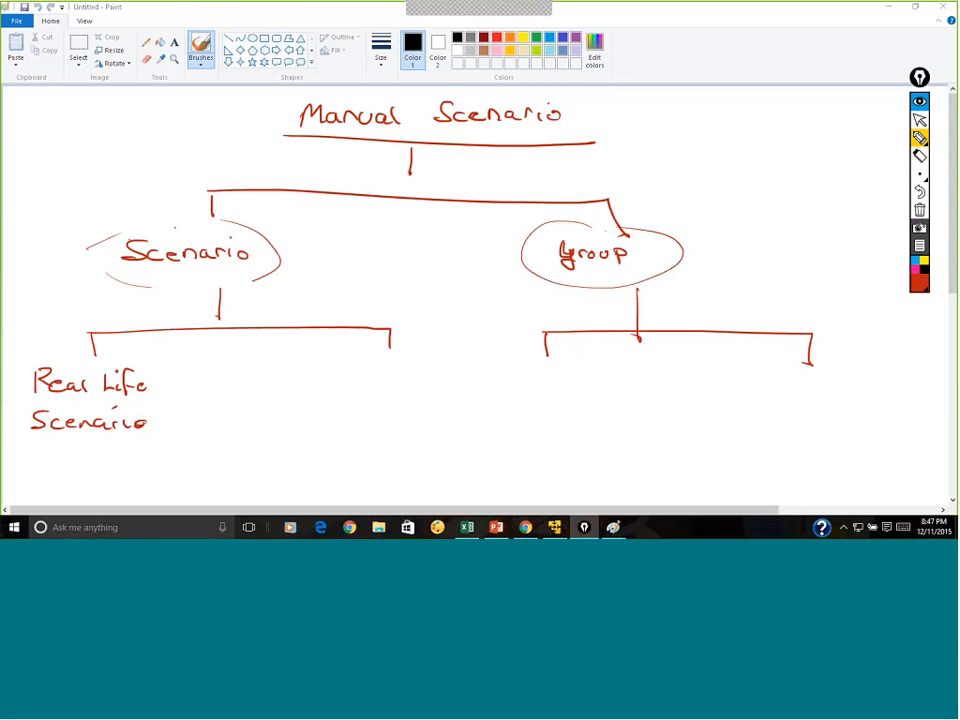
mouse_move(310, 378)
mouse_down()
mouse_move(347, 399)
mouse_move(373, 384)
mouse_move(381, 396)
mouse_move(426, 384)
mouse_move(527, 399)
mouse_up()
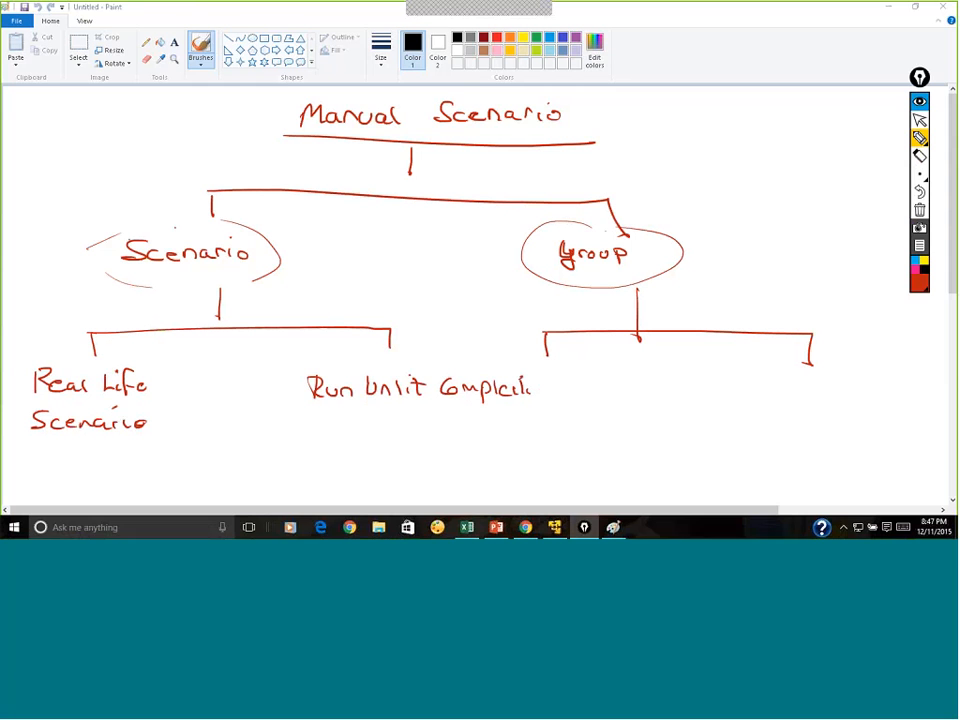
mouse_move(562, 368)
mouse_down()
mouse_move(597, 381)
mouse_move(628, 369)
mouse_move(637, 386)
mouse_up()
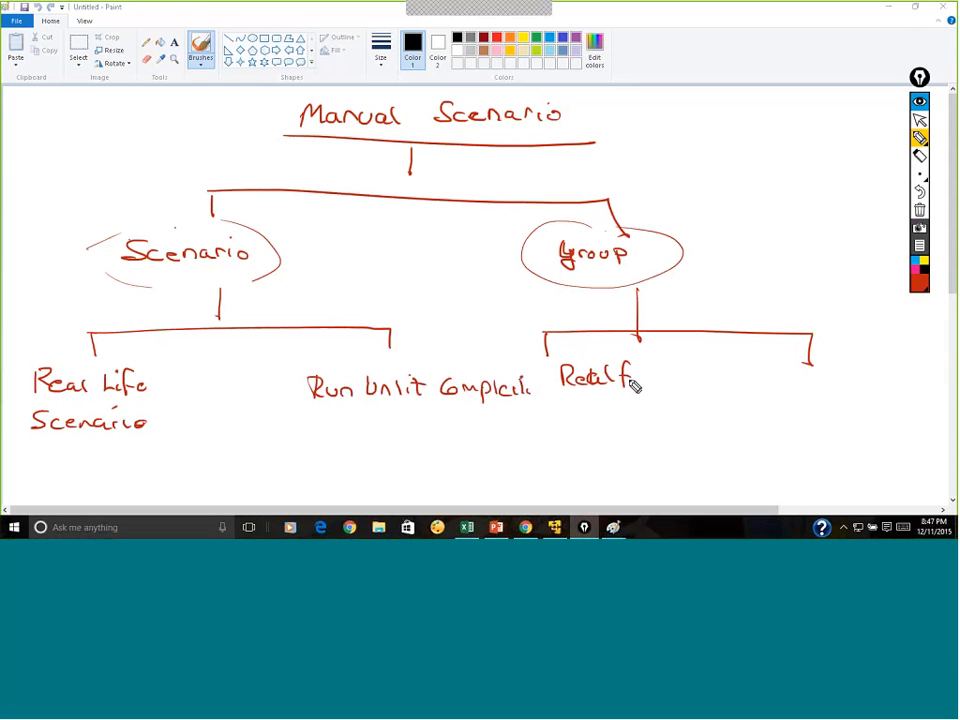
drag(761, 377, 803, 392)
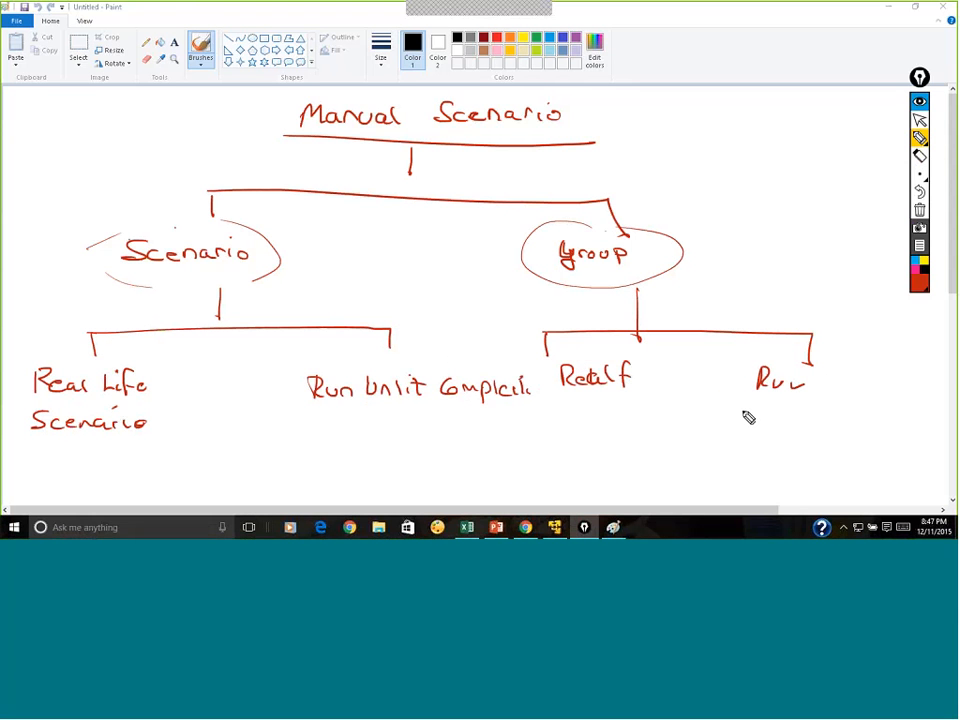
- Draw red arrows pointing at the circled Scenario and Group labels, and put the annotation pen away
drag(82, 353, 89, 342)
drag(159, 190, 146, 224)
mouse_move(684, 188)
mouse_down()
mouse_move(676, 228)
mouse_move(690, 216)
mouse_up()
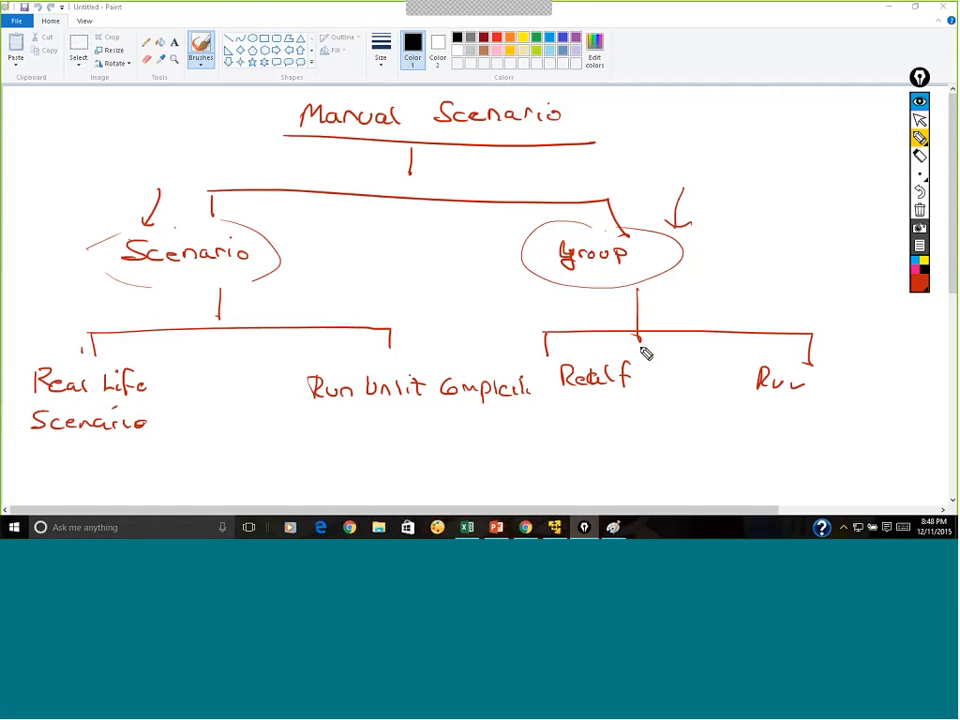
click(919, 119)
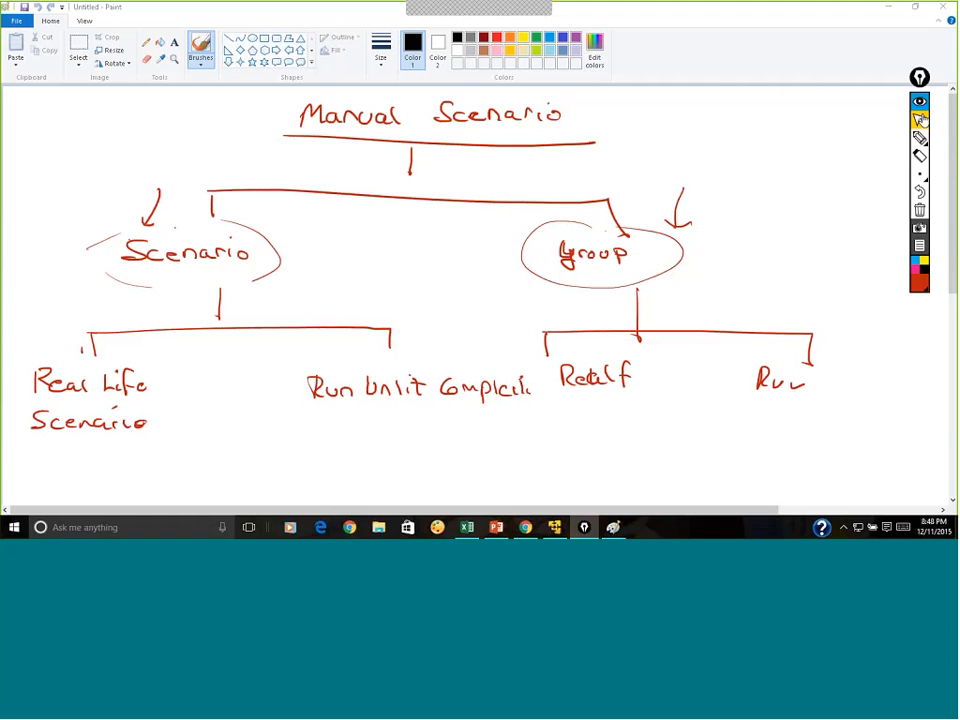
- Switch to LoadRunner Controller and add the FlightRegistration_V1 script from the LoadRunner folder as a second scenario group
click(556, 528)
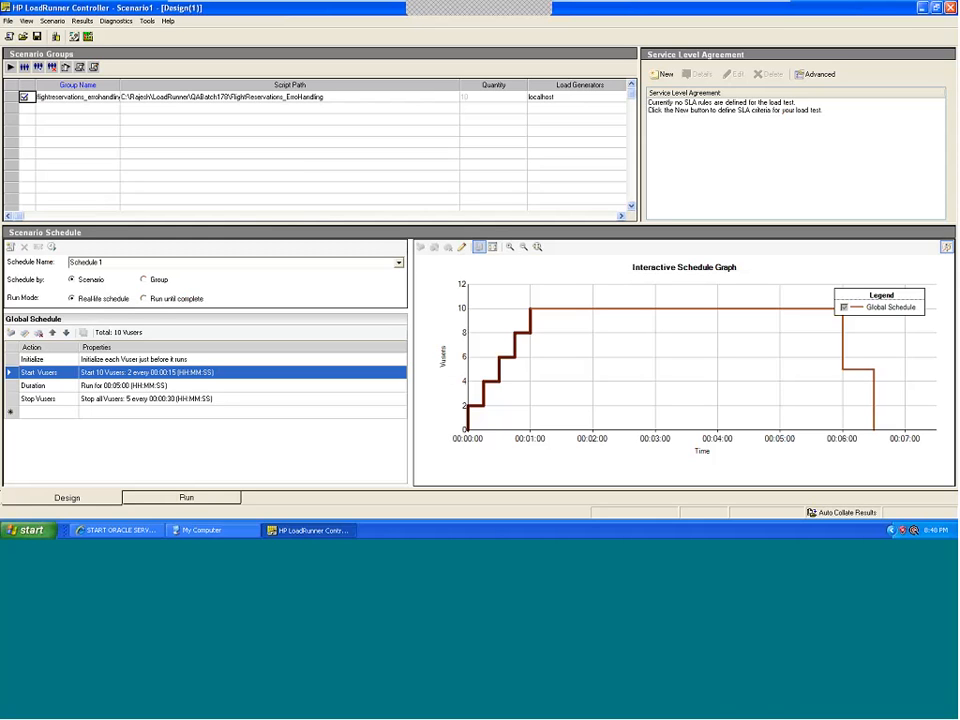
click(263, 104)
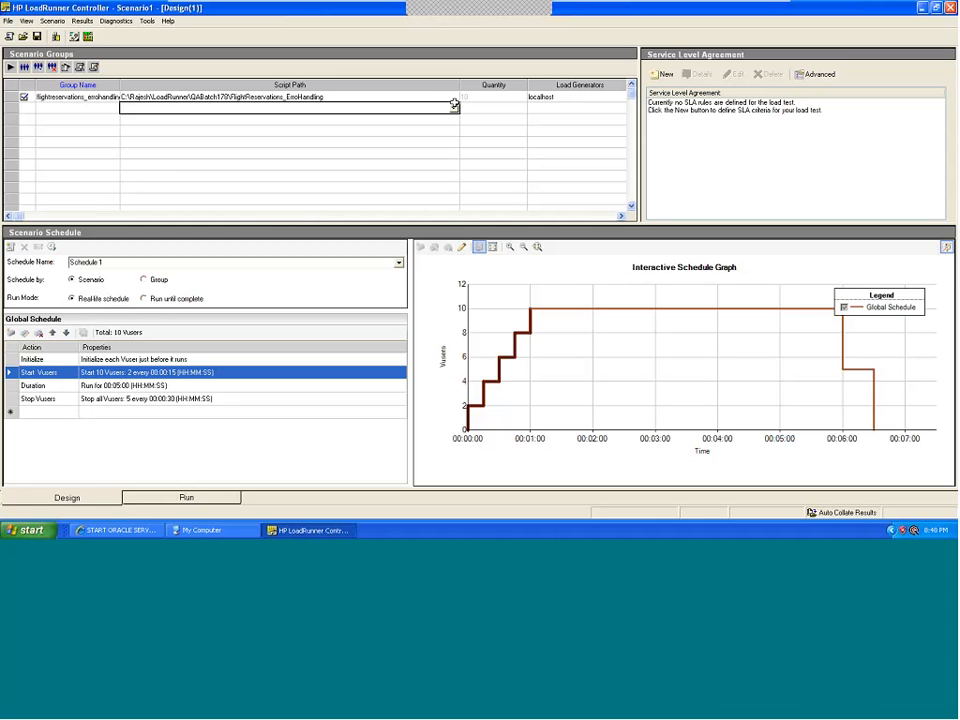
click(454, 107)
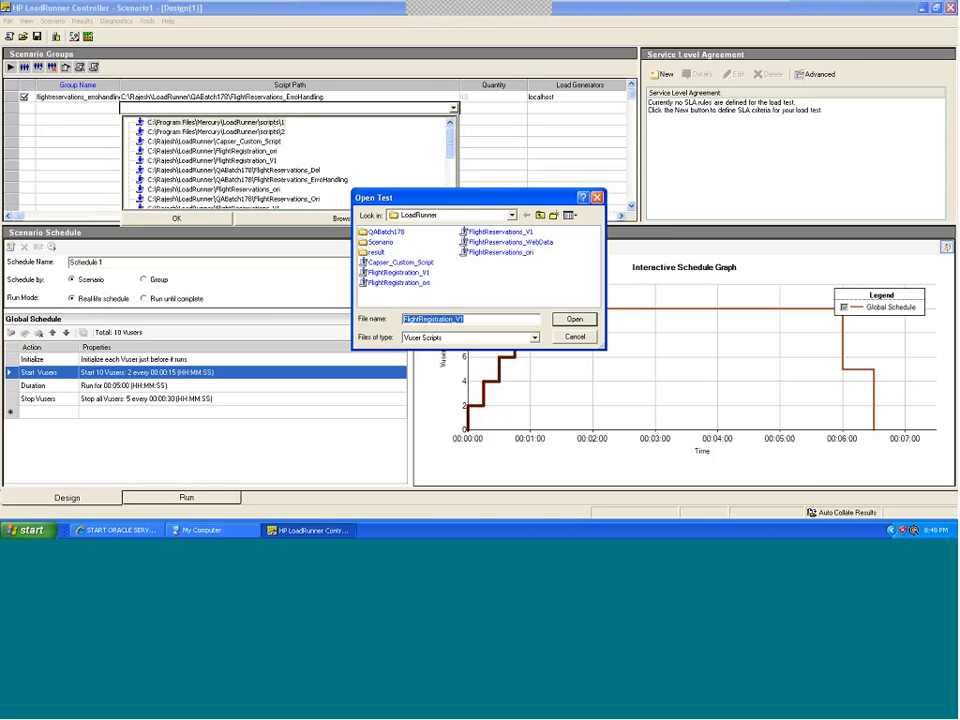
double_click(390, 233)
click(540, 216)
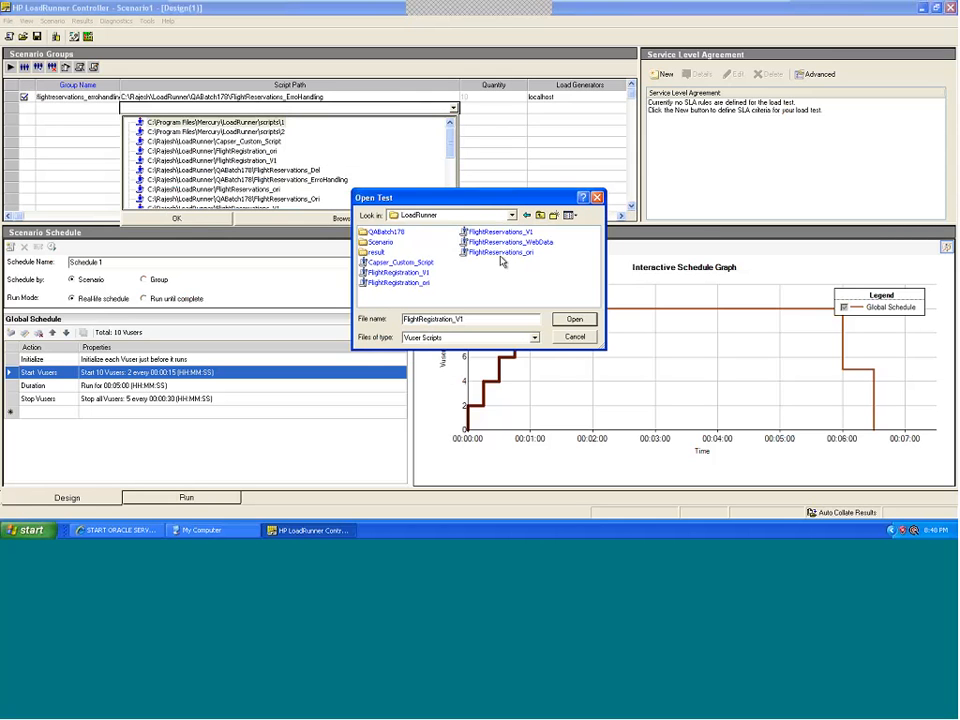
click(400, 272)
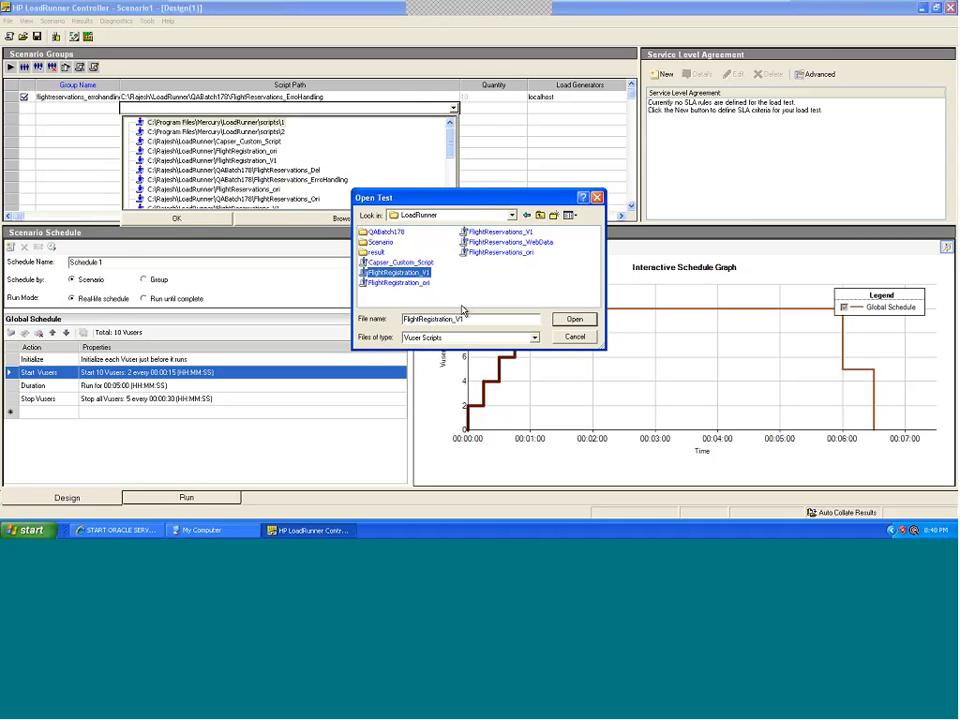
click(574, 319)
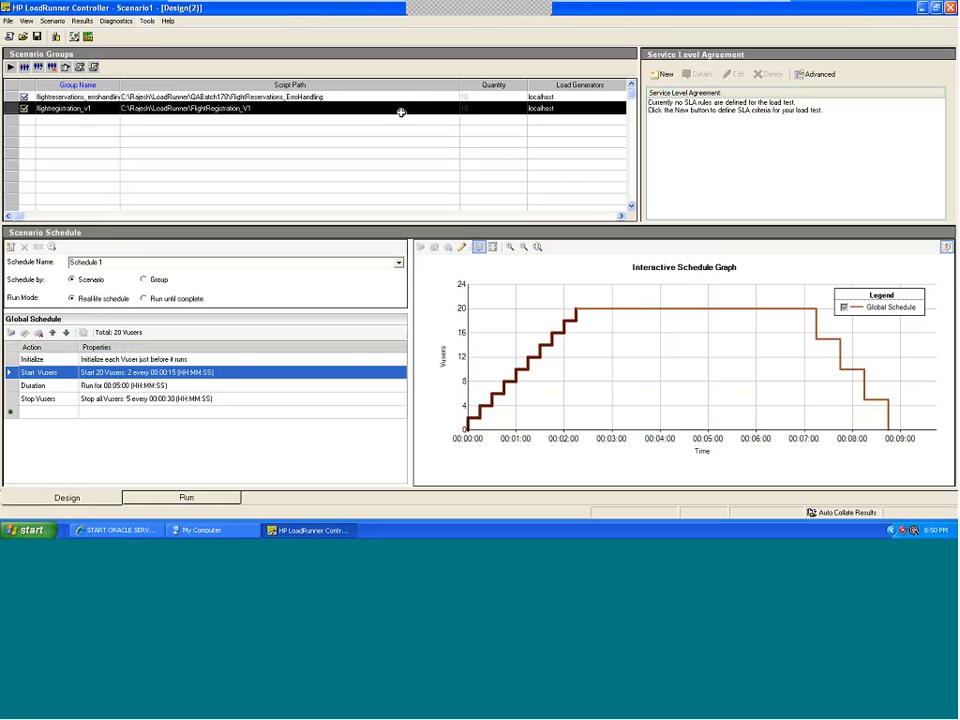
- Examine how the Vusers are distributed between the two groups in the Quantity column when scheduling by scenario
click(493, 95)
click(491, 108)
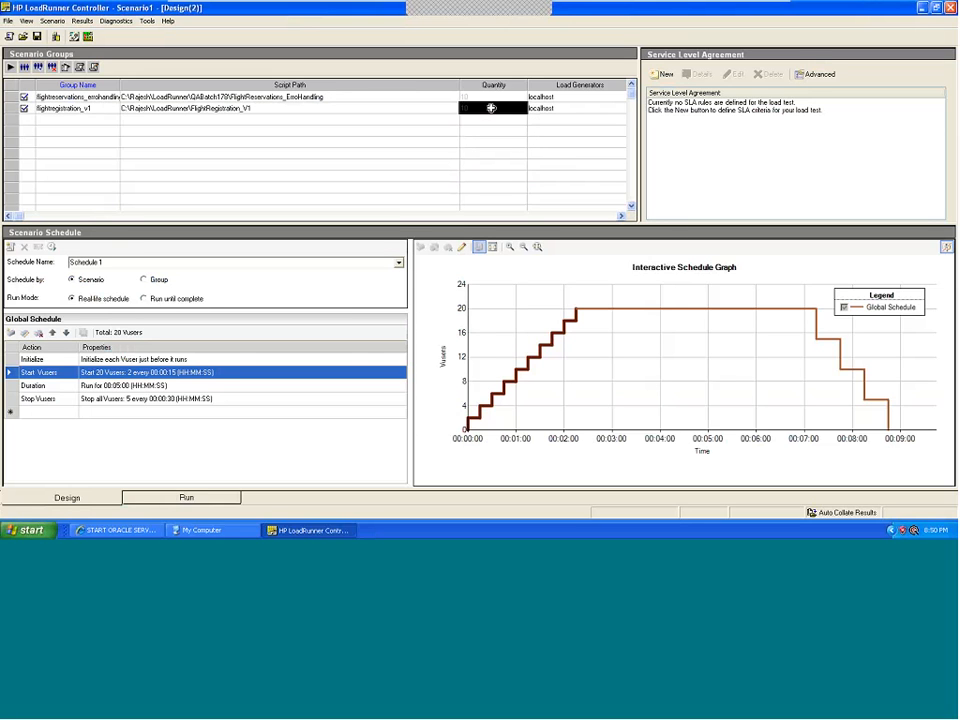
key(Up)
click(487, 108)
click(484, 98)
click(482, 107)
click(91, 285)
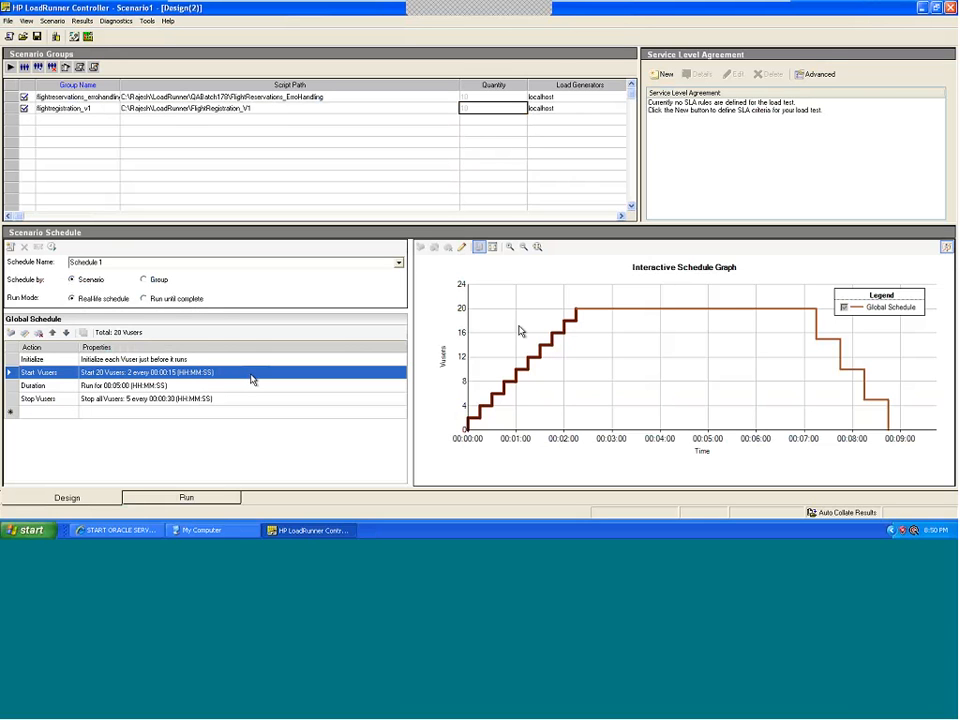
- Set the Start Vusers action to start 50 Vusers, keeping the ramp-up of 2 Vusers every 00:00:15
double_click(151, 375)
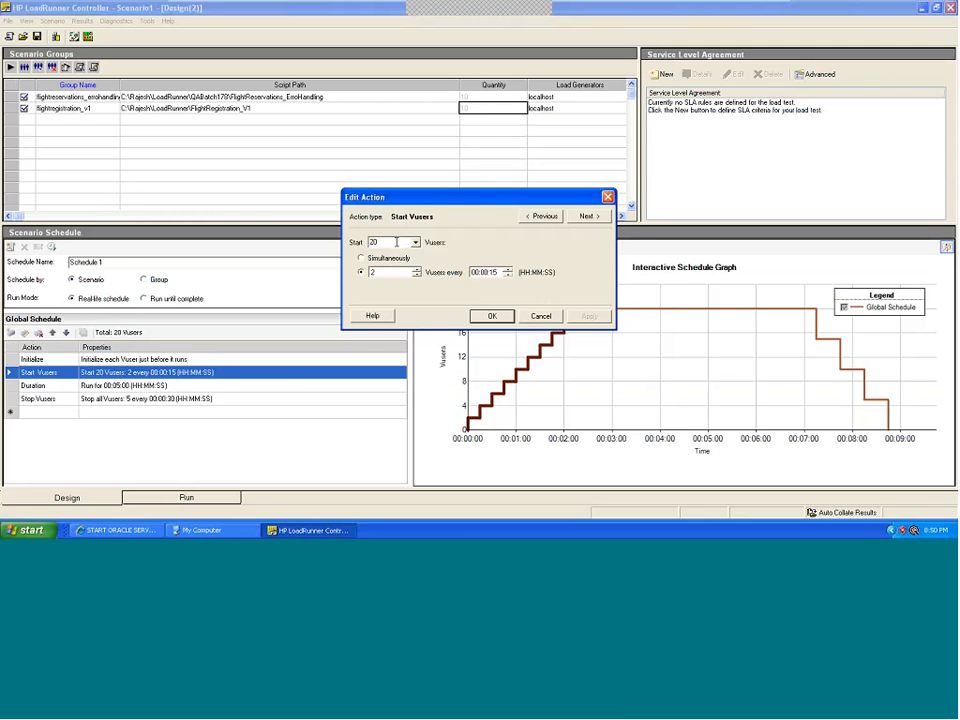
drag(396, 242, 247, 243)
text(50)
drag(378, 271, 359, 271)
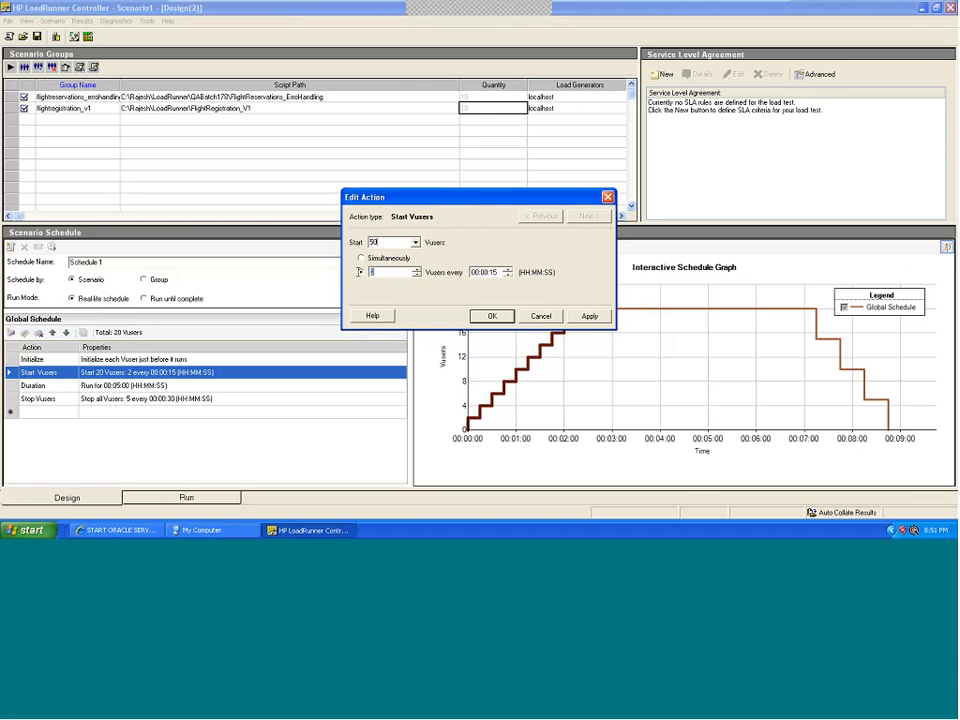
click(489, 274)
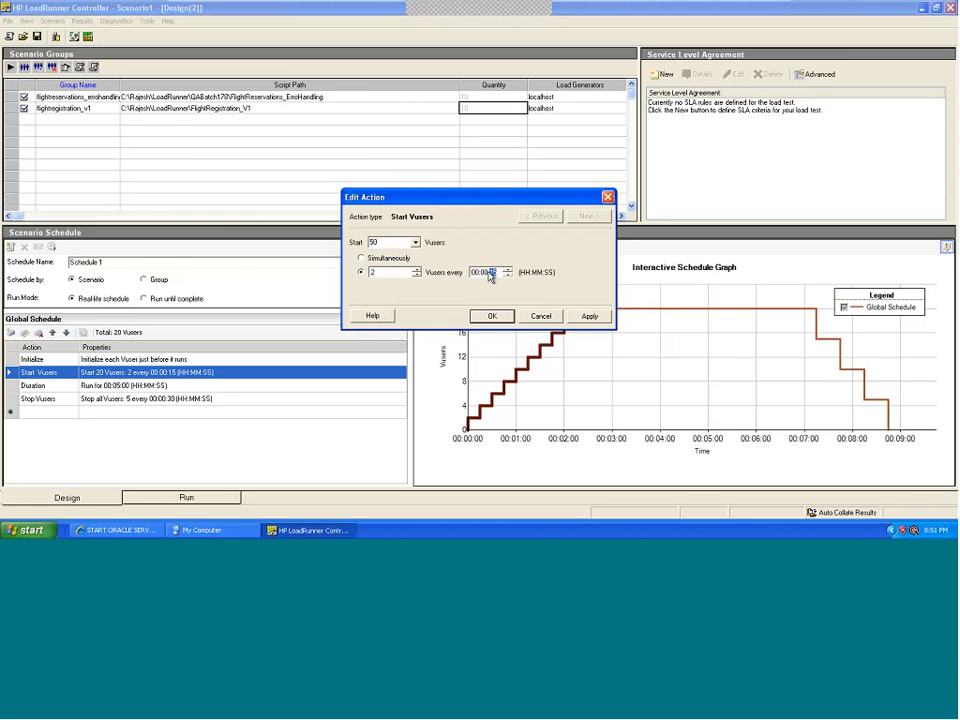
click(371, 274)
click(369, 273)
drag(367, 272, 549, 274)
click(589, 316)
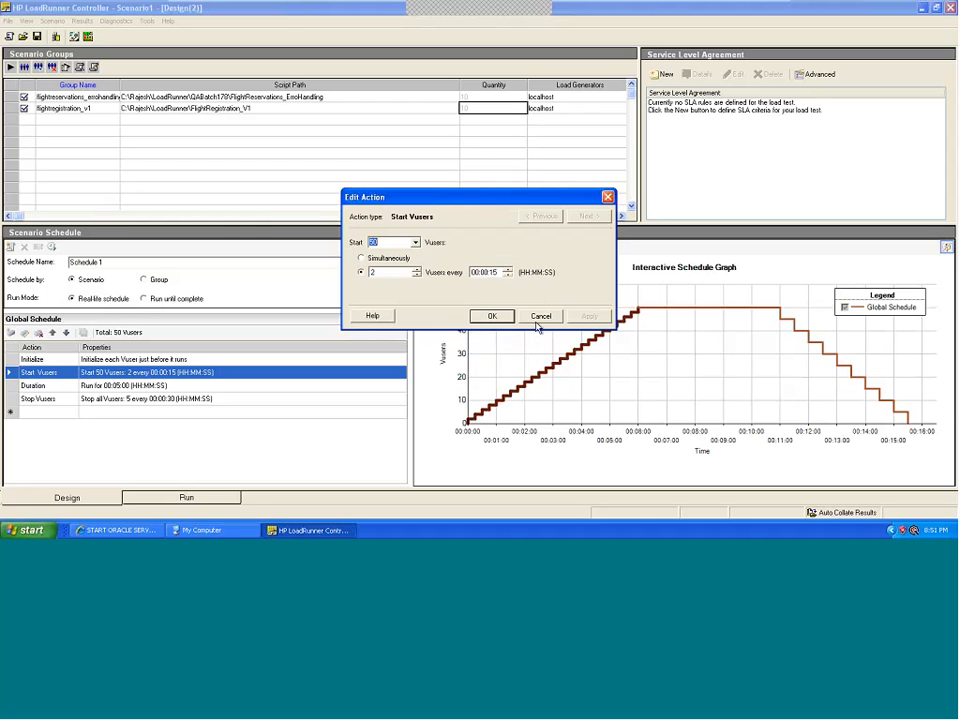
click(492, 316)
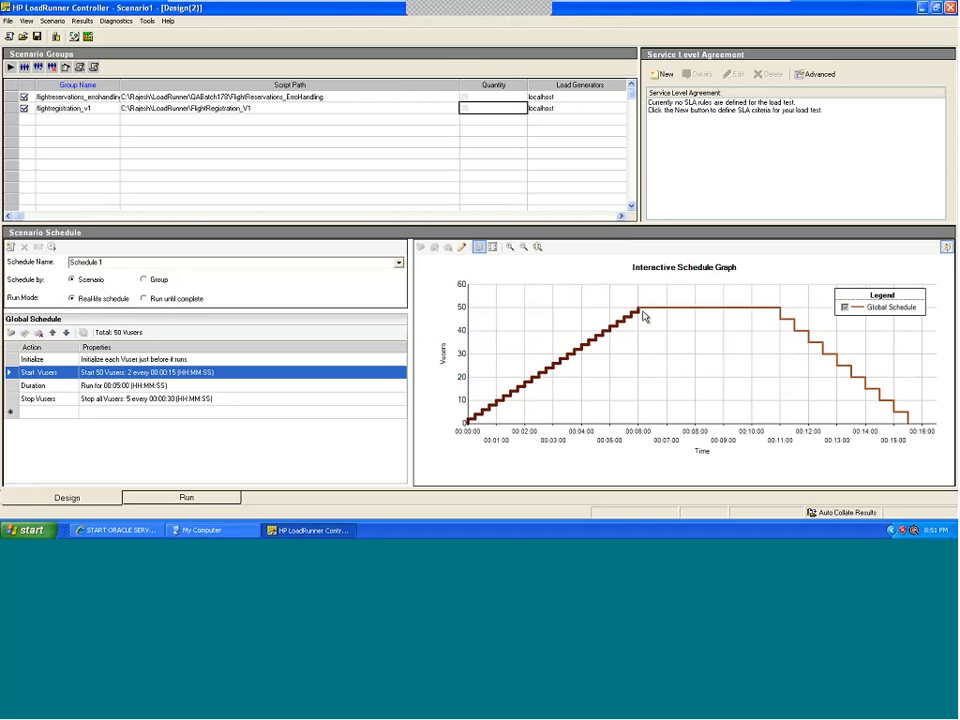
- Compare the Quantity of both groups and view the group information of flightregistration_v1 without changing it
click(482, 106)
click(482, 98)
click(482, 107)
click(482, 97)
click(482, 107)
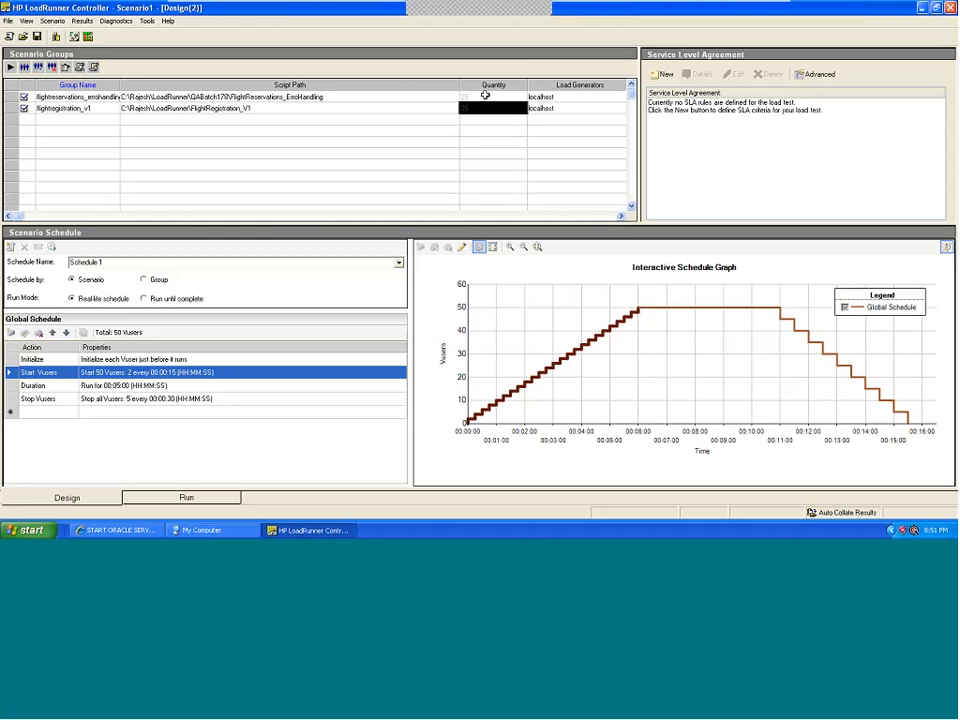
click(482, 97)
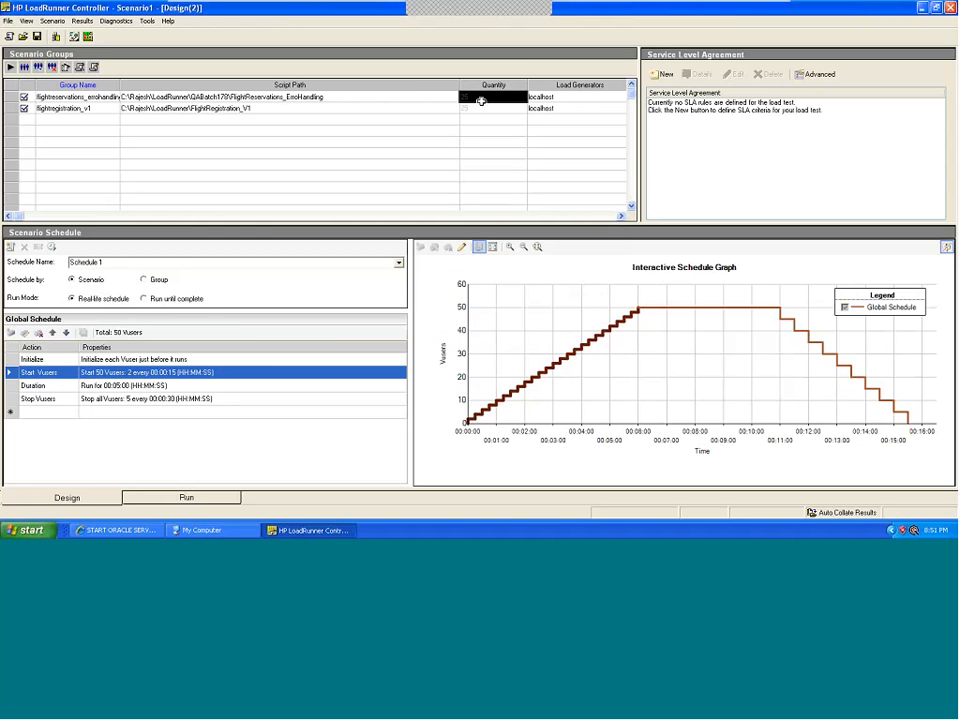
double_click(466, 111)
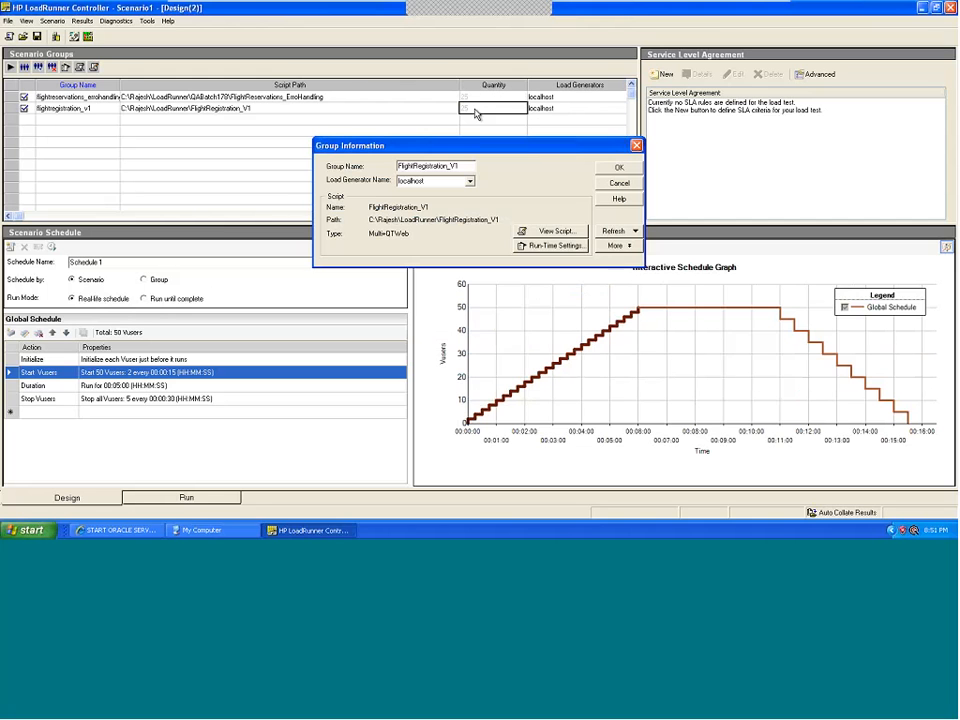
click(636, 146)
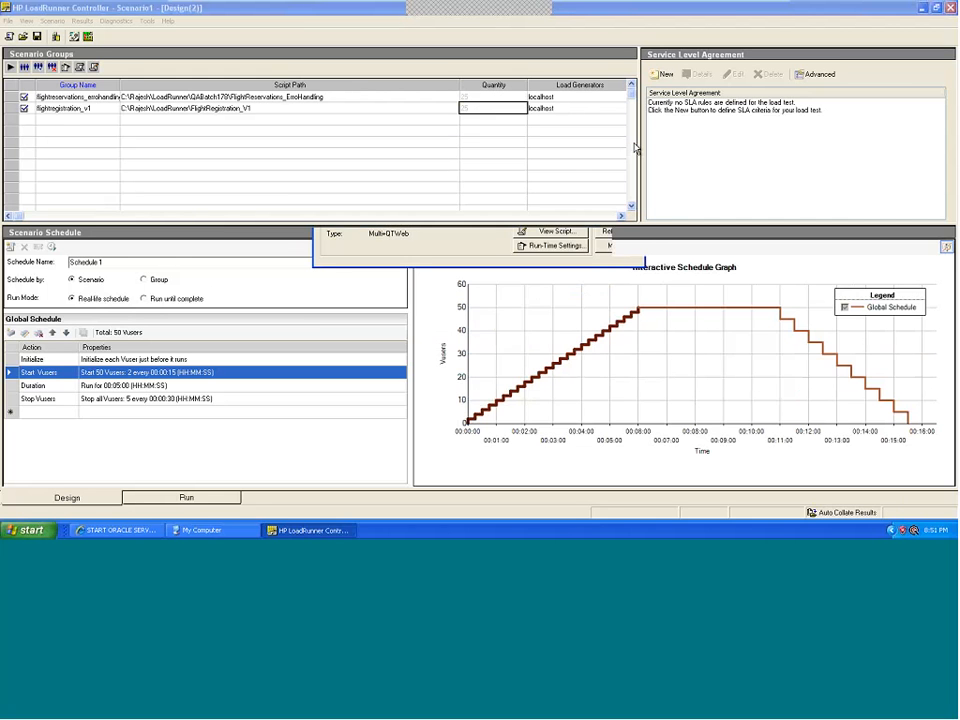
- Review both groups' script paths and quantities again, and check the end of the ramp-up on the Interactive Schedule Graph
click(489, 95)
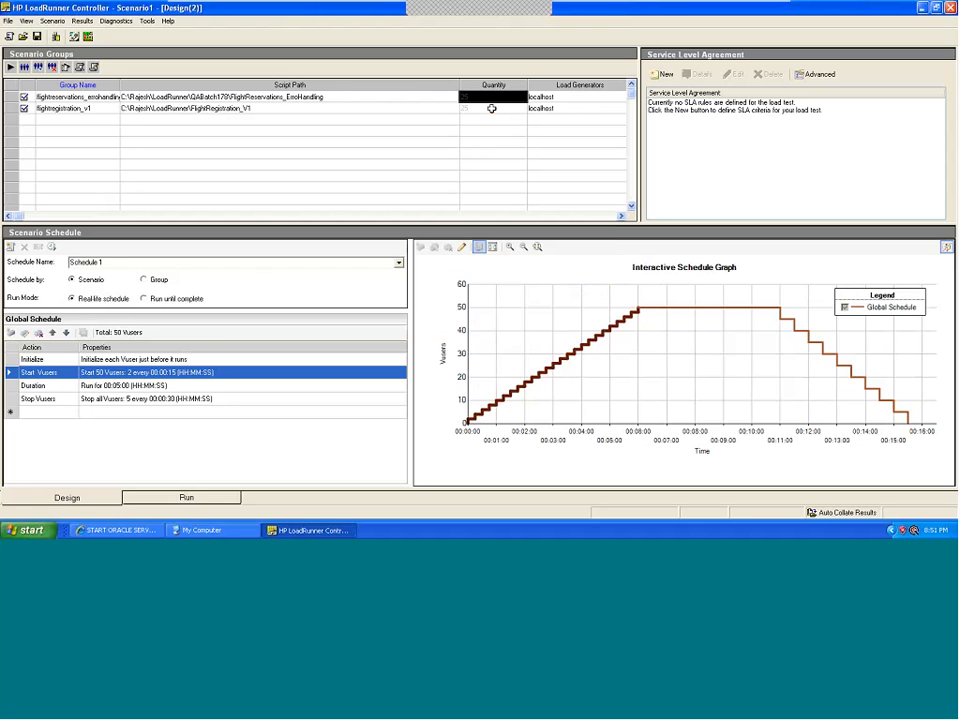
click(491, 108)
click(489, 97)
click(489, 107)
click(487, 97)
click(421, 98)
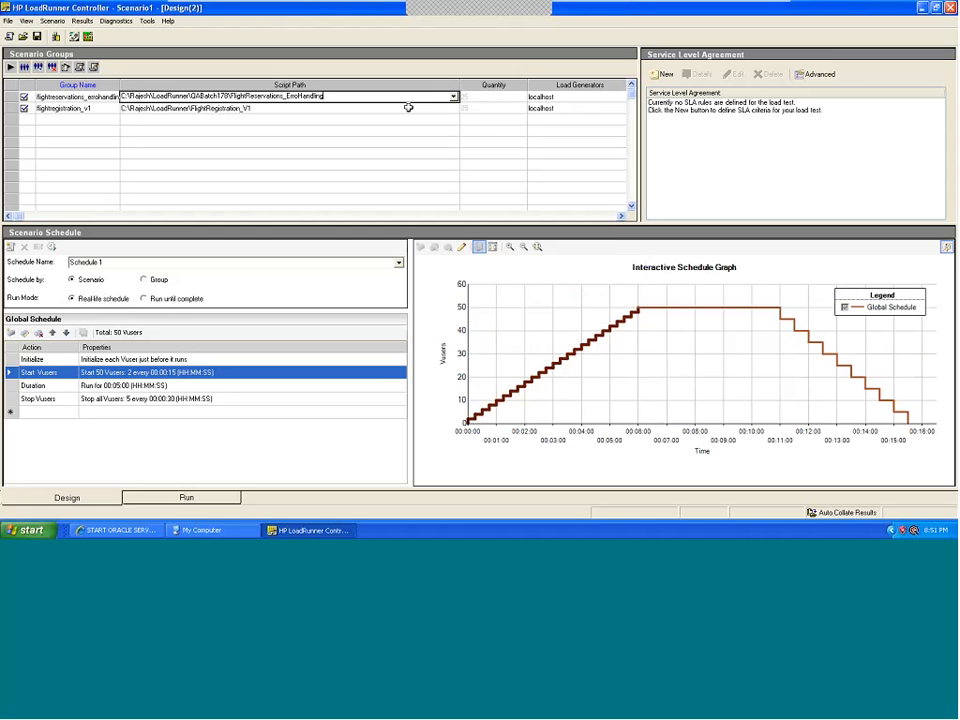
click(408, 108)
click(490, 97)
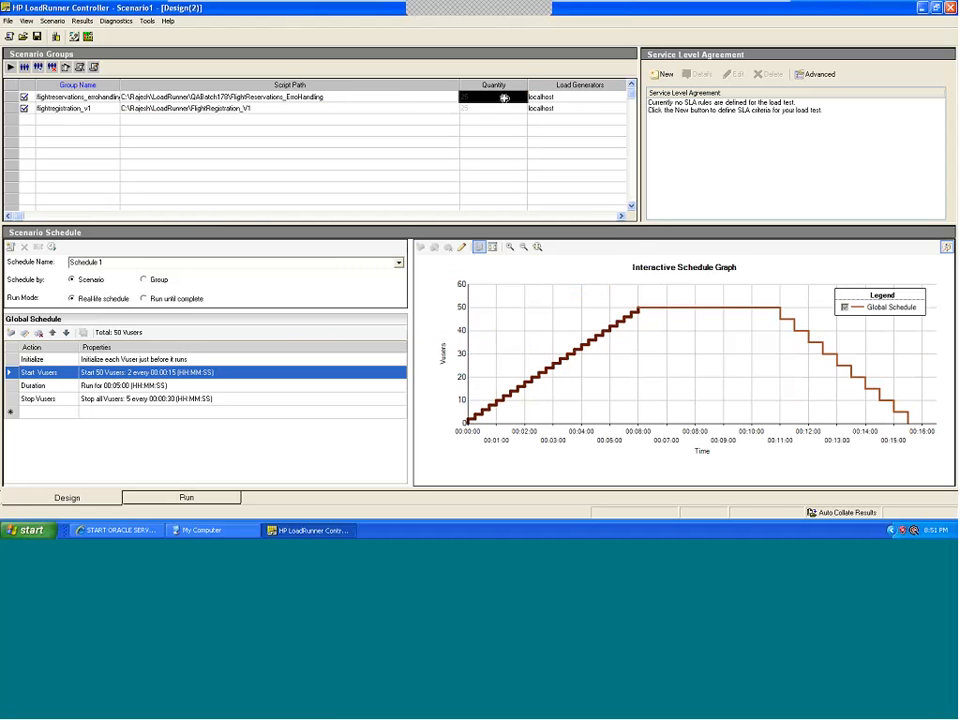
click(504, 109)
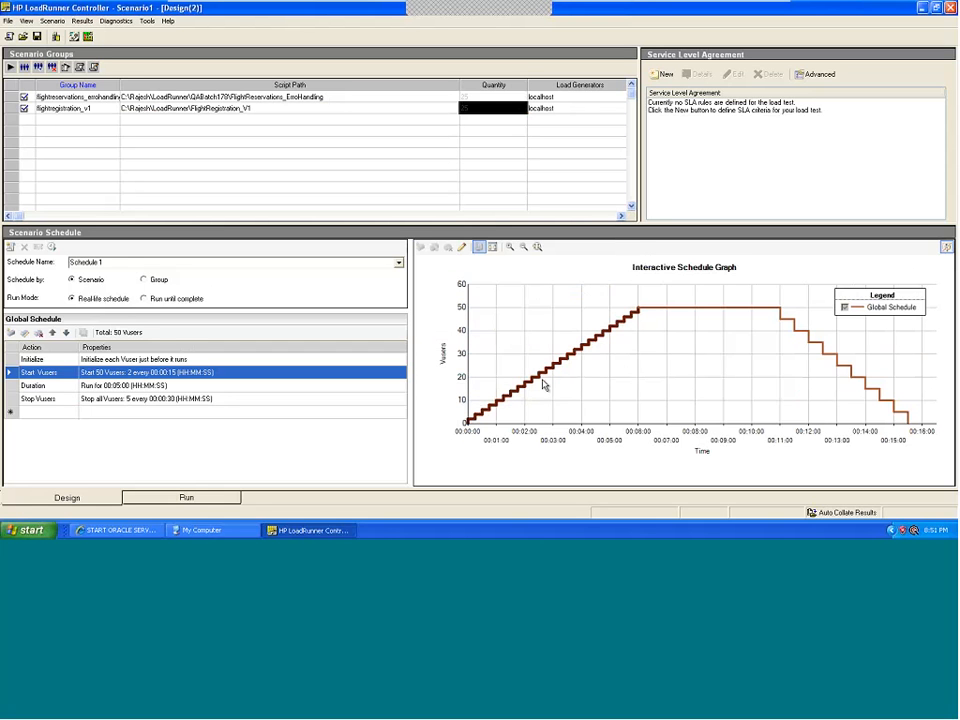
mouse_move(644, 313)
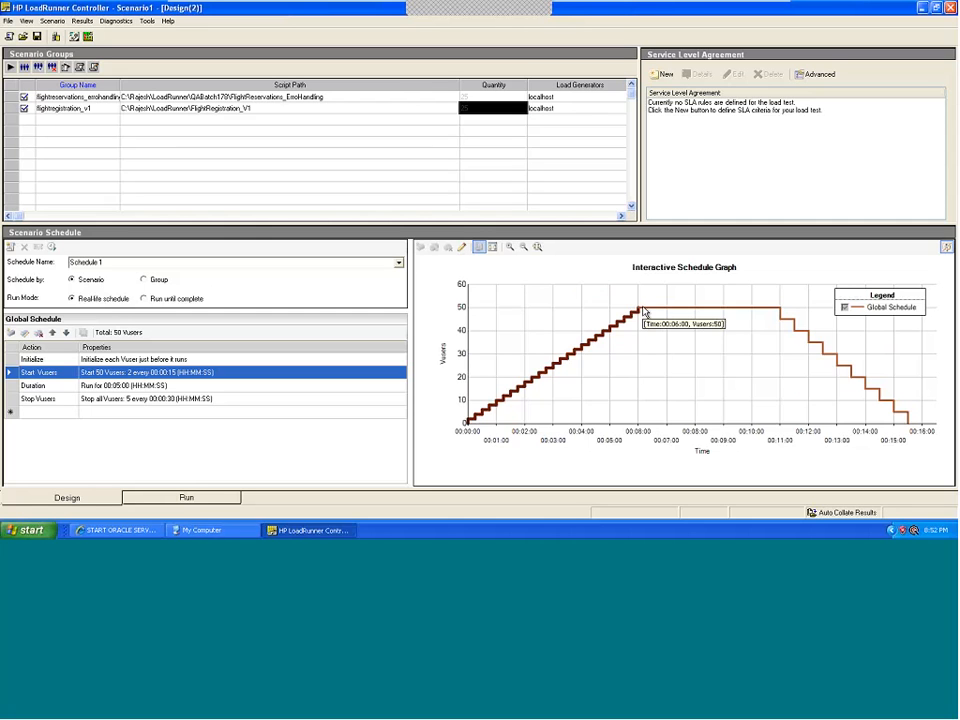
- Set the scenario to be scheduled by Group and display the individual schedules of flightreservations_errohandling and flightregistration_v1
click(144, 280)
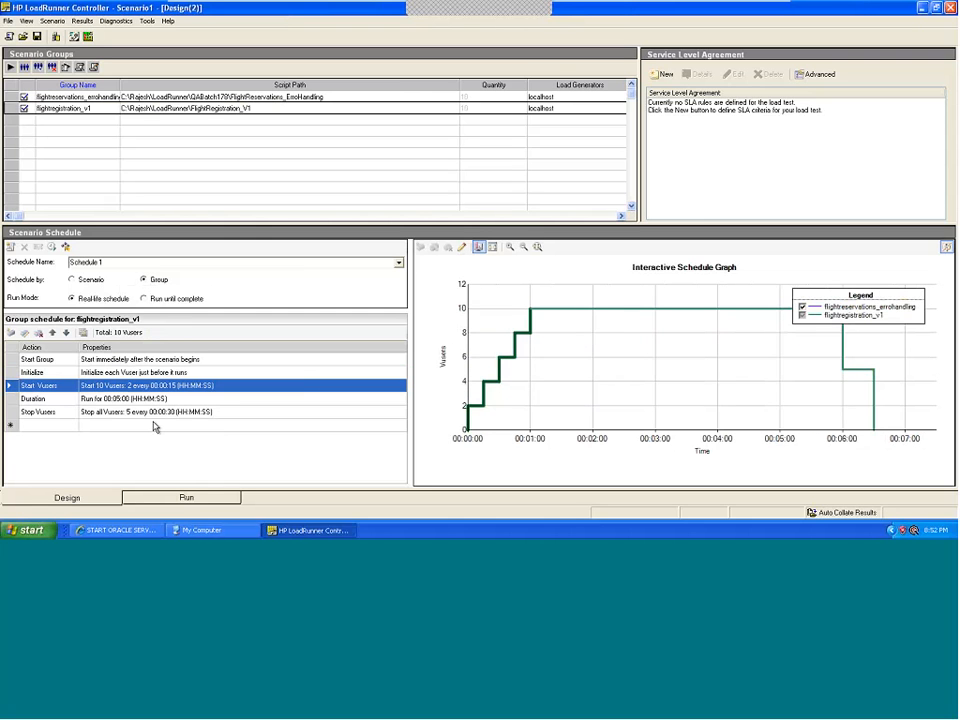
click(372, 96)
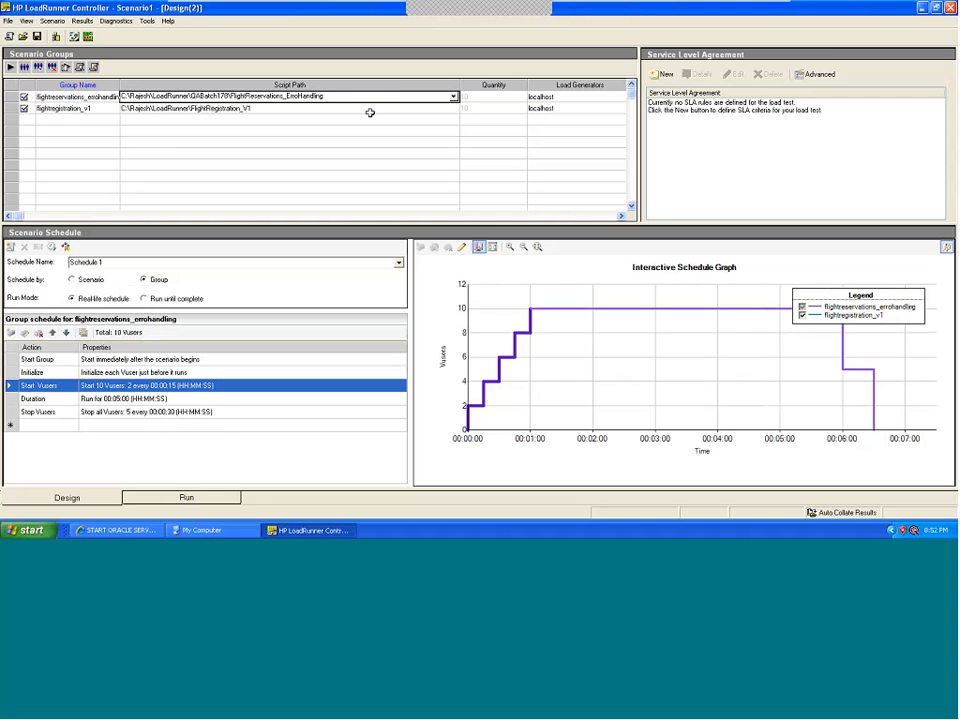
click(369, 109)
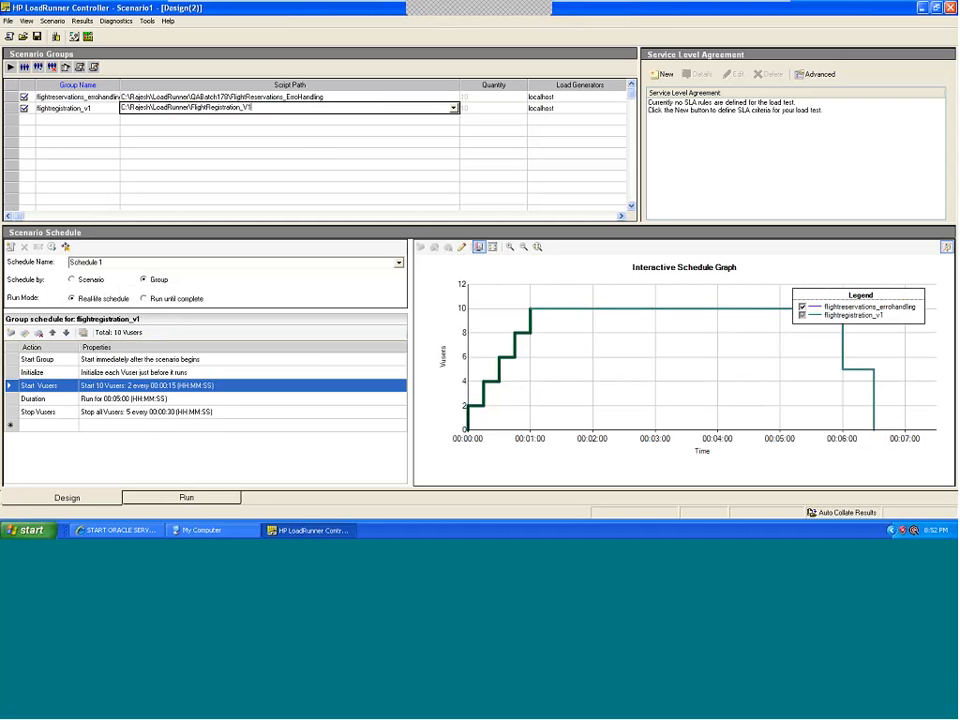
click(279, 96)
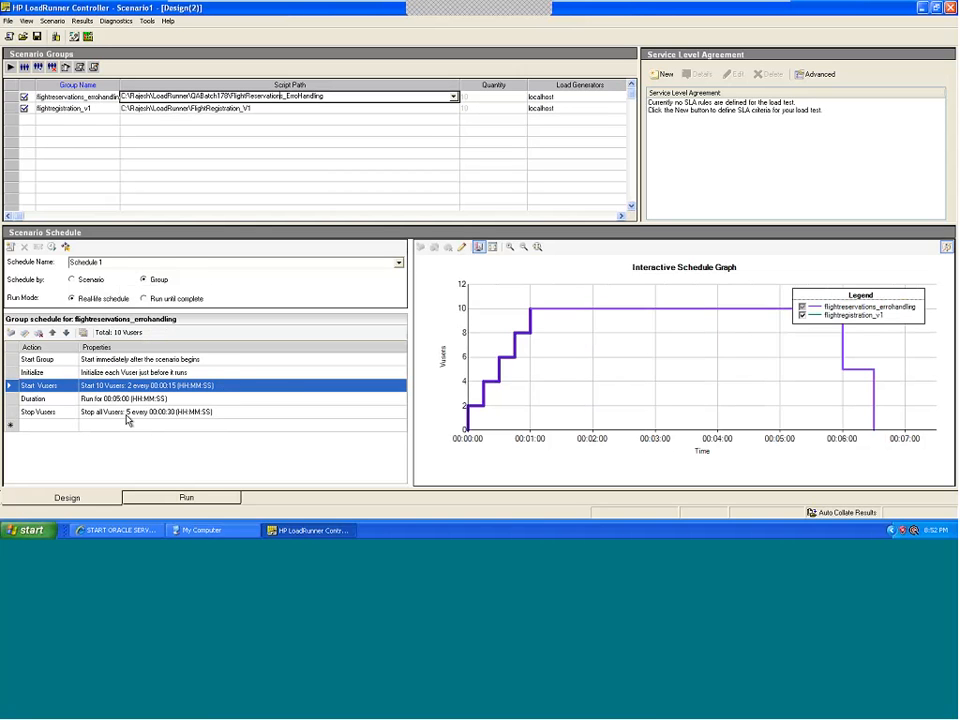
- Set the Start Vusers action of the flightreservations_errohandling group to start 40 Vusers
click(175, 107)
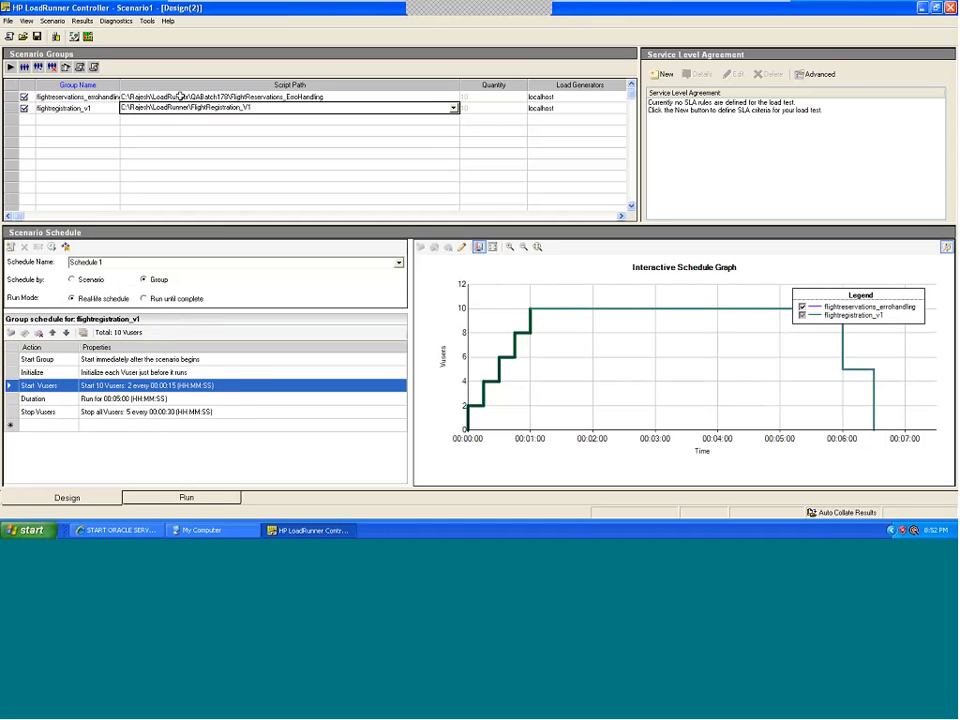
click(180, 96)
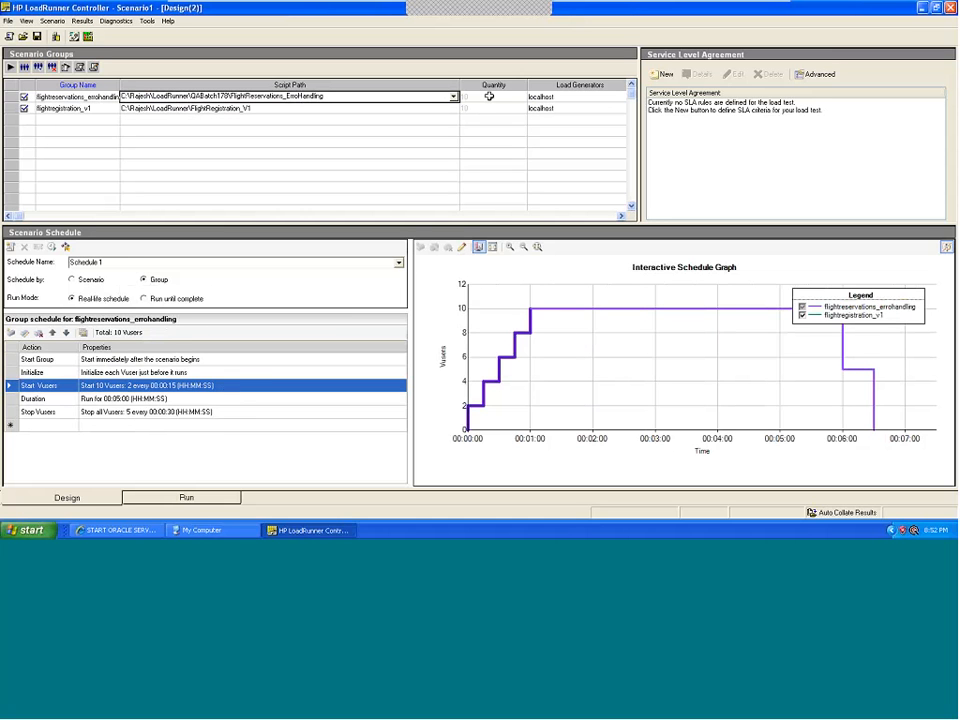
double_click(379, 386)
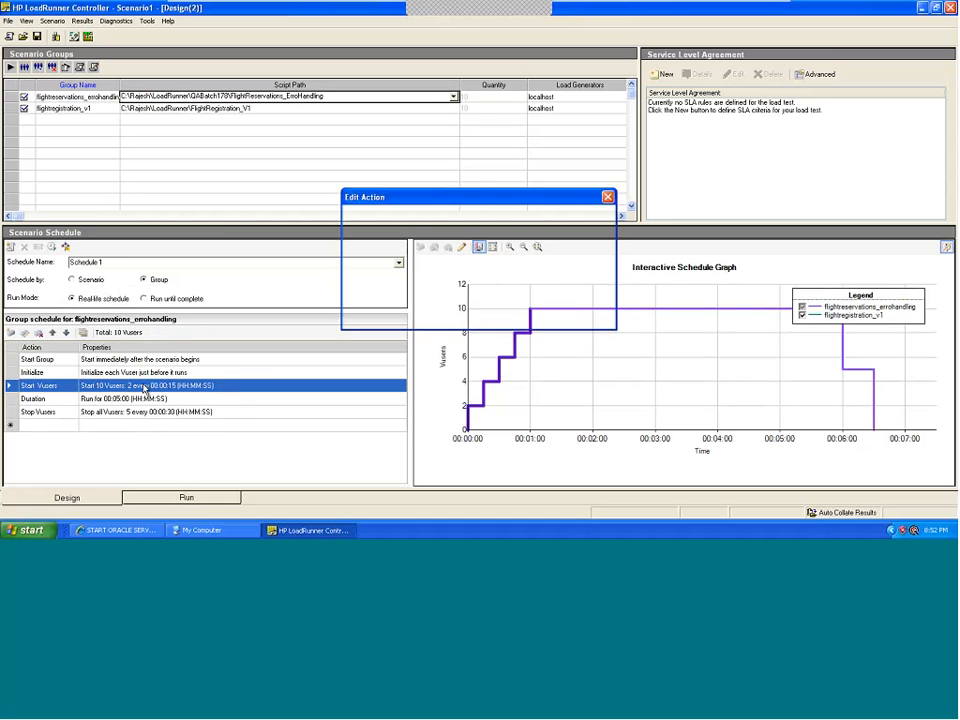
text(40)
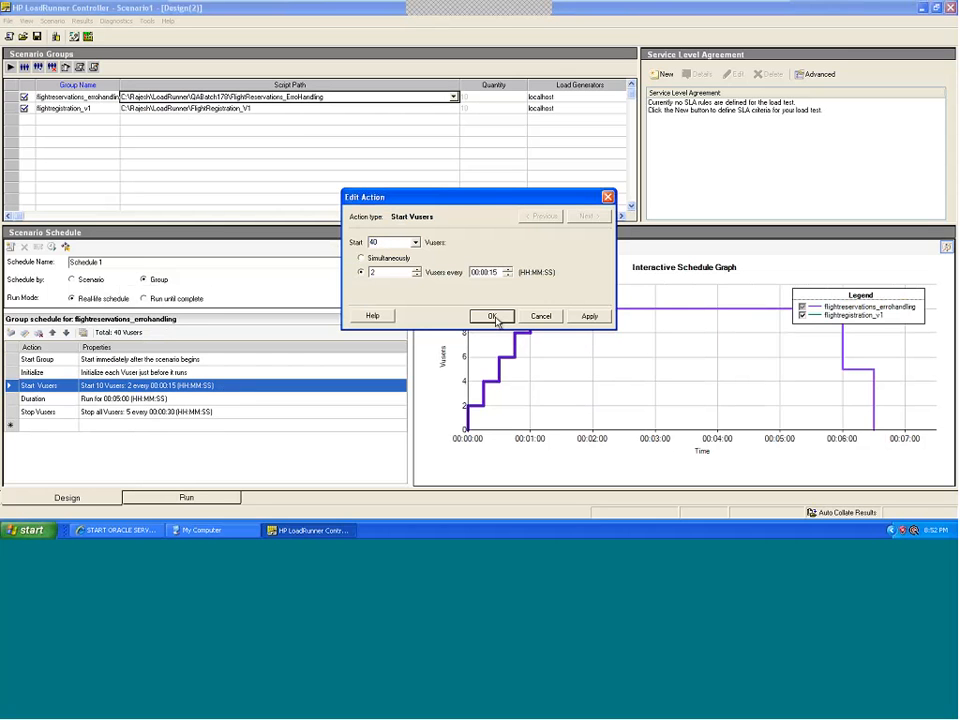
click(491, 316)
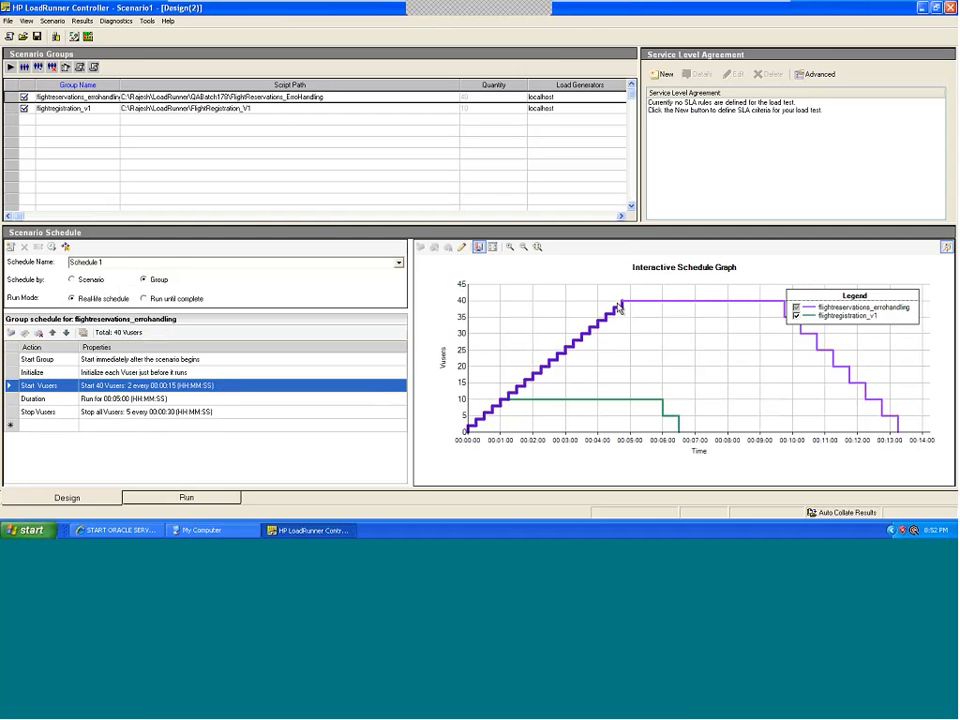
- Inspect the Start Vusers action of flightregistration_v1, keeping its settings, and trace that group's ramp-up and duration on the schedule graph
click(272, 108)
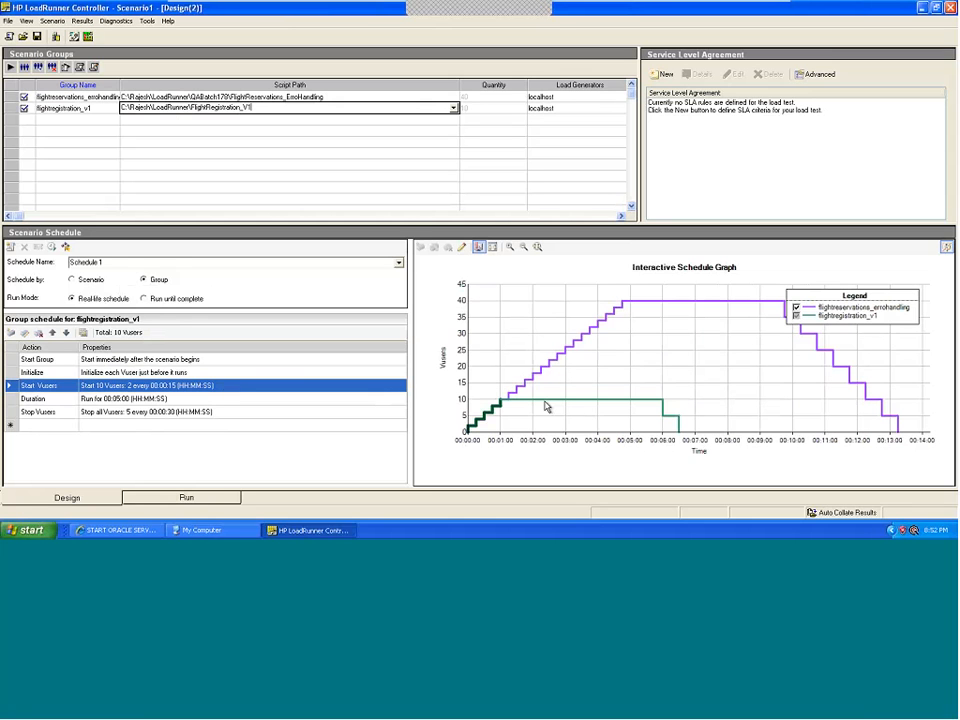
double_click(157, 388)
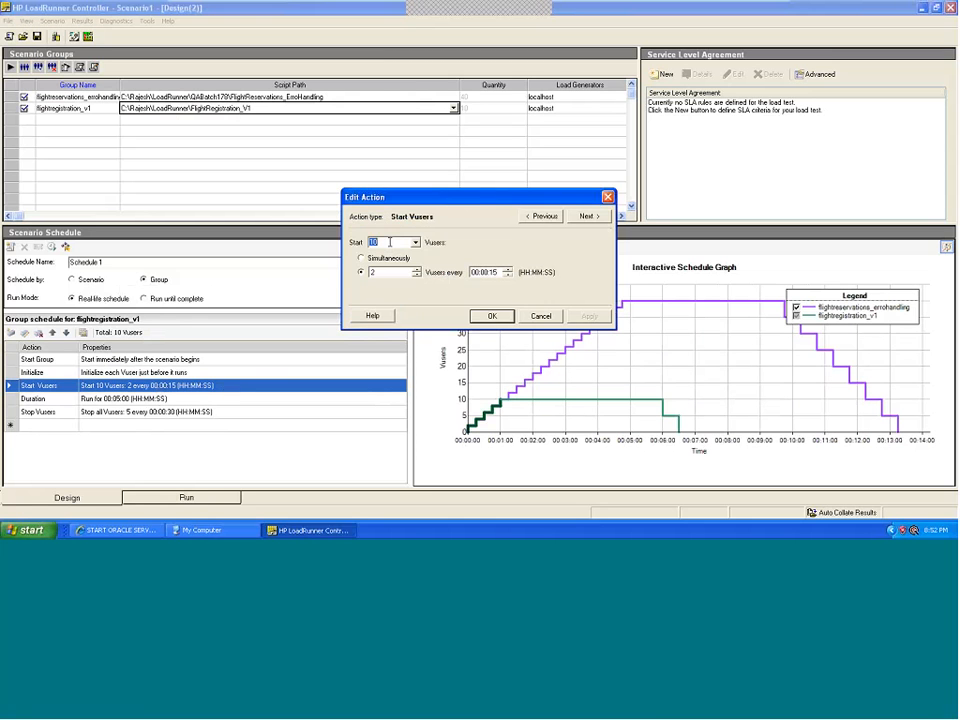
click(492, 316)
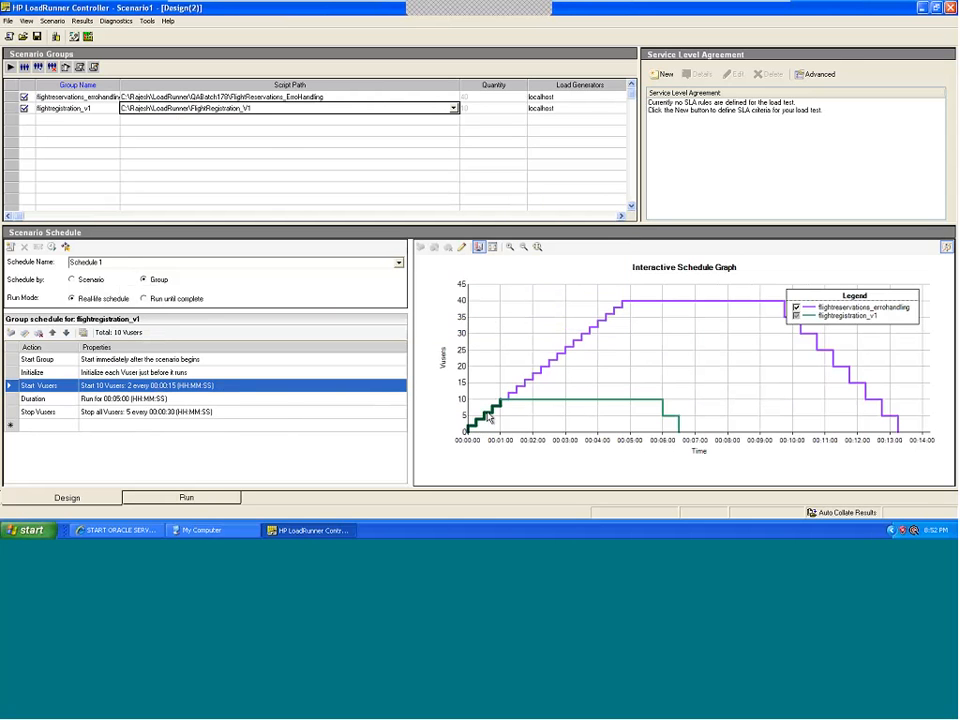
mouse_move(507, 405)
mouse_move(667, 413)
- Alternate between scheduling by Scenario and by Group to compare the global schedule with the groups' quantities and schedules
click(81, 282)
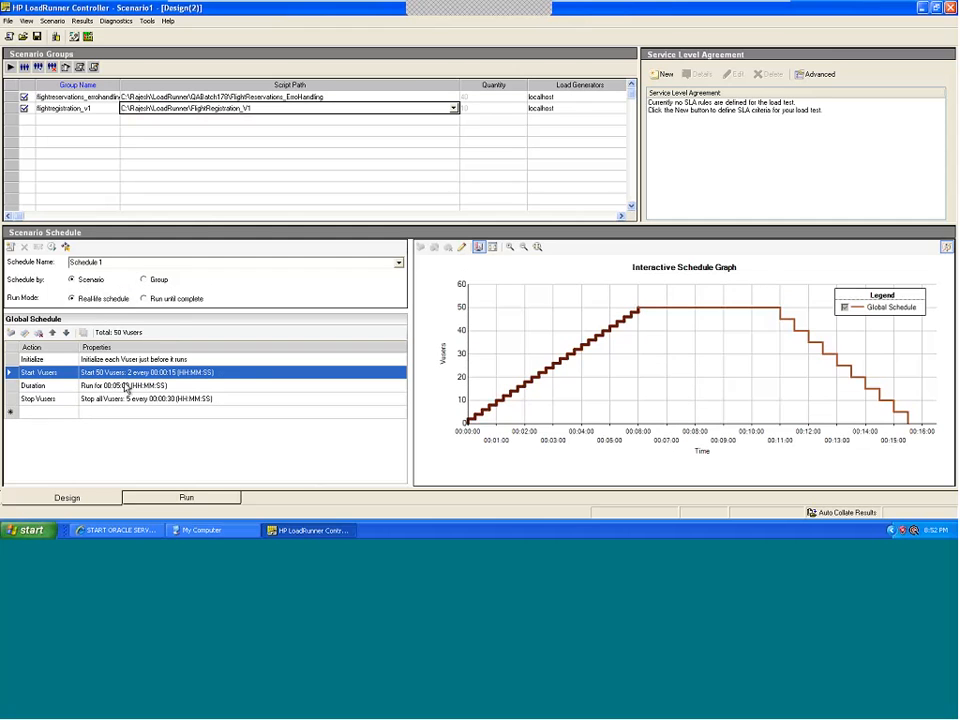
click(474, 106)
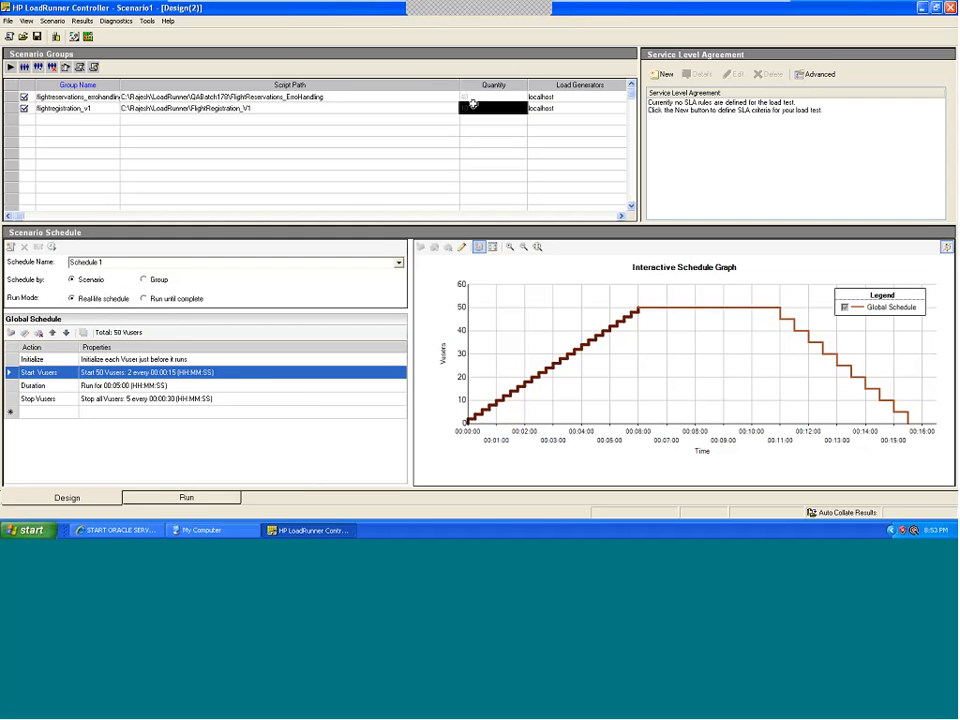
click(474, 97)
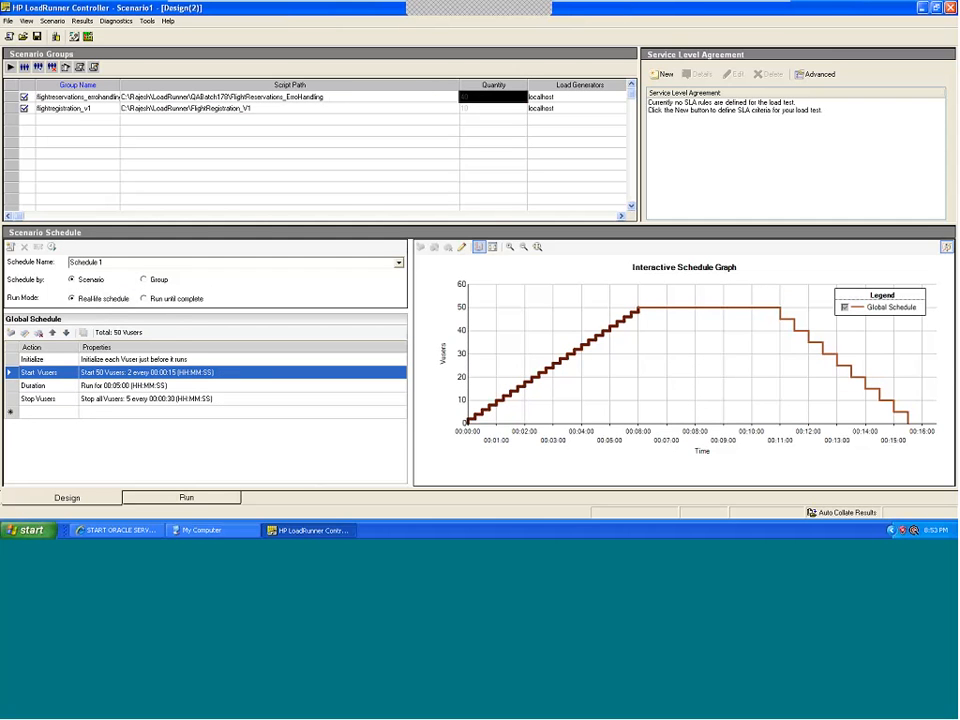
click(160, 282)
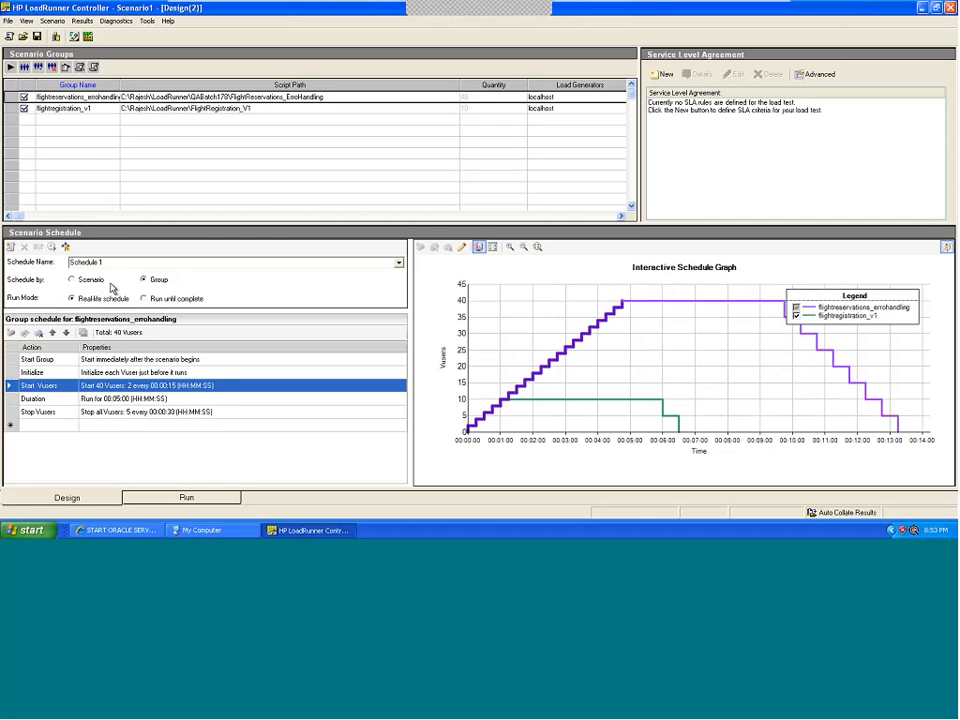
click(74, 280)
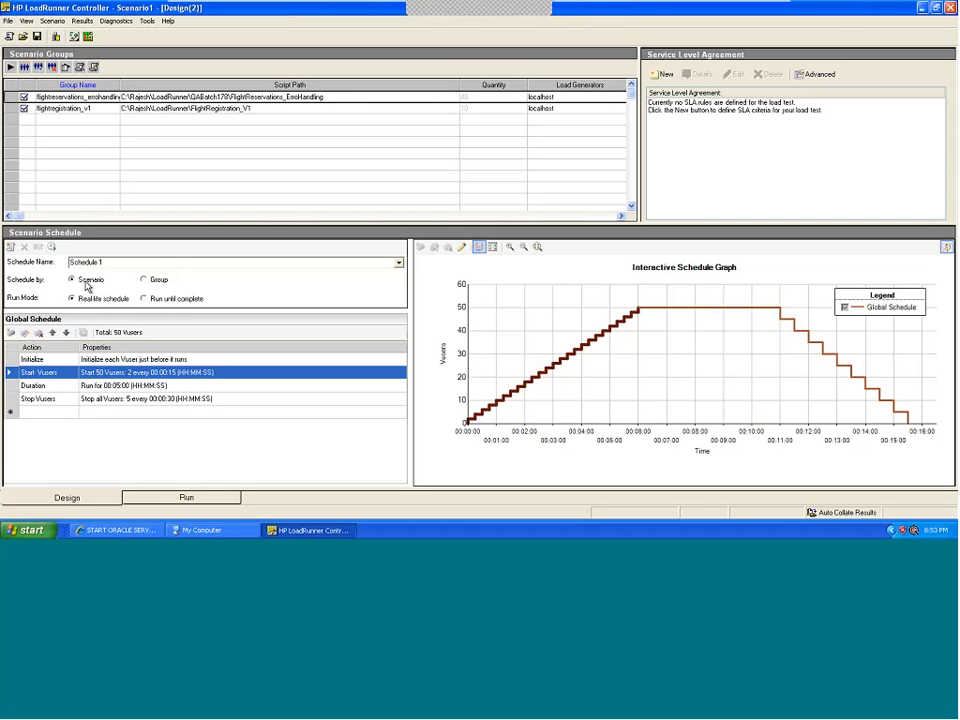
- Check the Quantity of both groups and inspect the global Start Vusers action without changing it
click(483, 98)
click(483, 109)
click(483, 100)
click(482, 117)
click(481, 110)
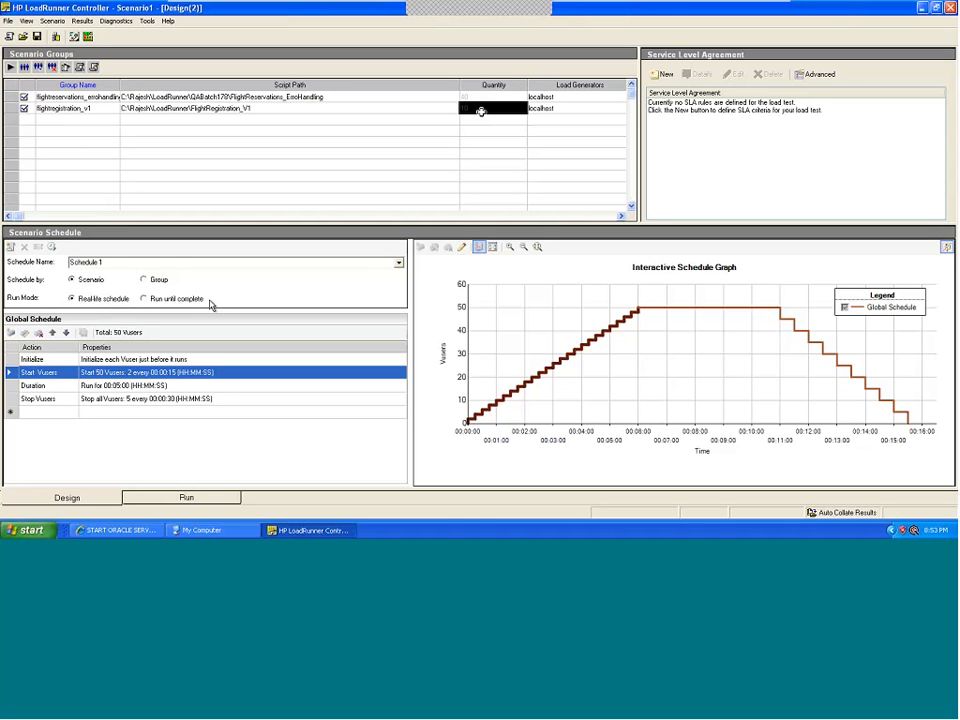
double_click(201, 374)
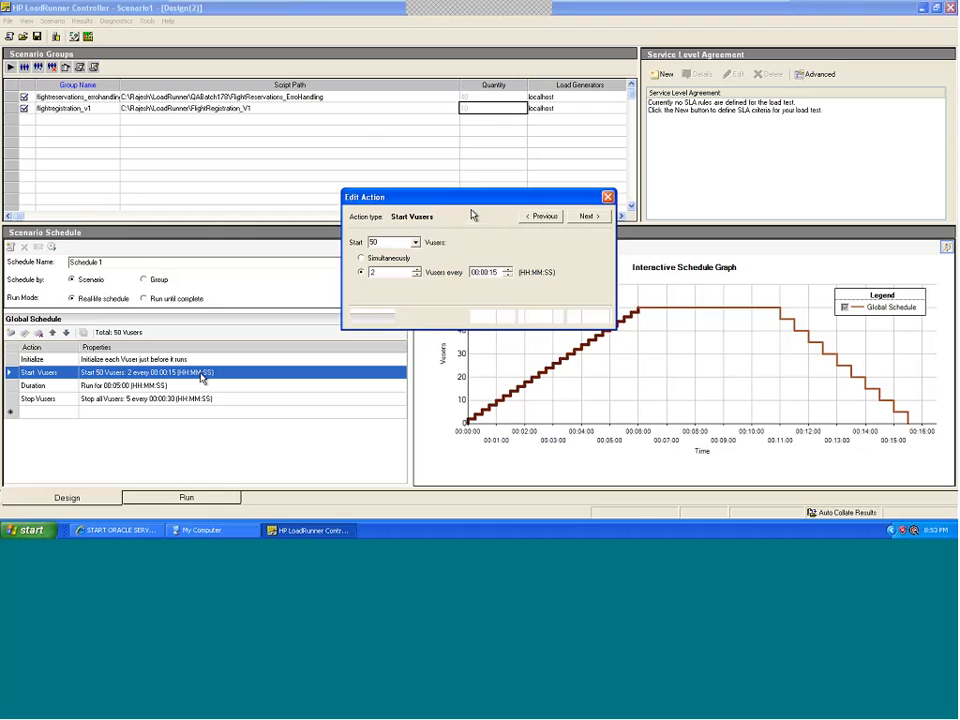
click(608, 197)
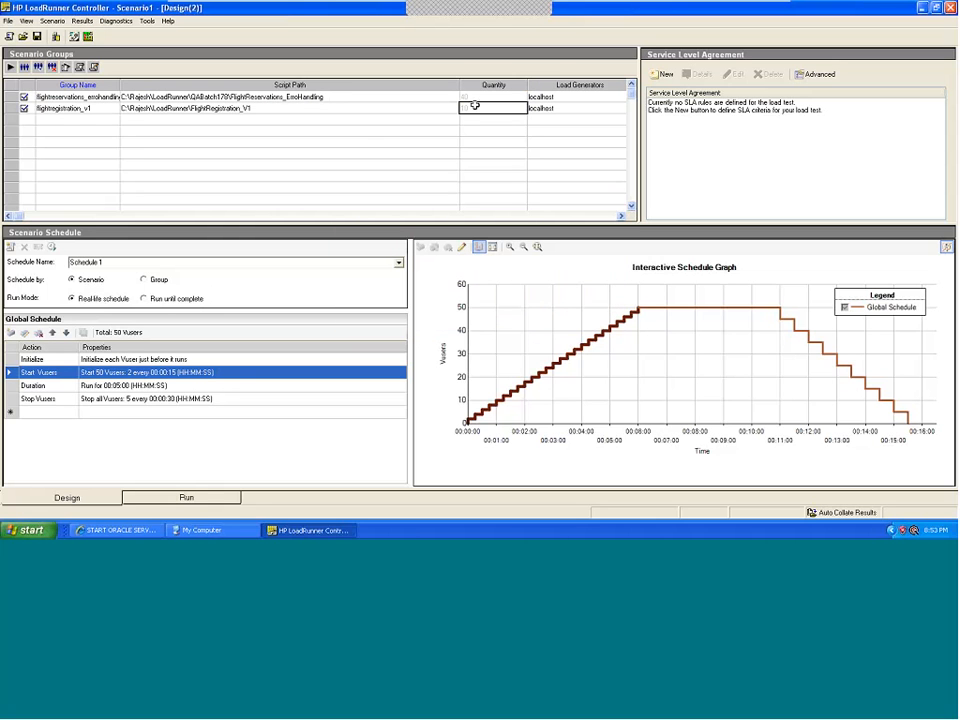
- Switch to scheduling by Group and compare the quantities and individual schedules of both groups
click(152, 284)
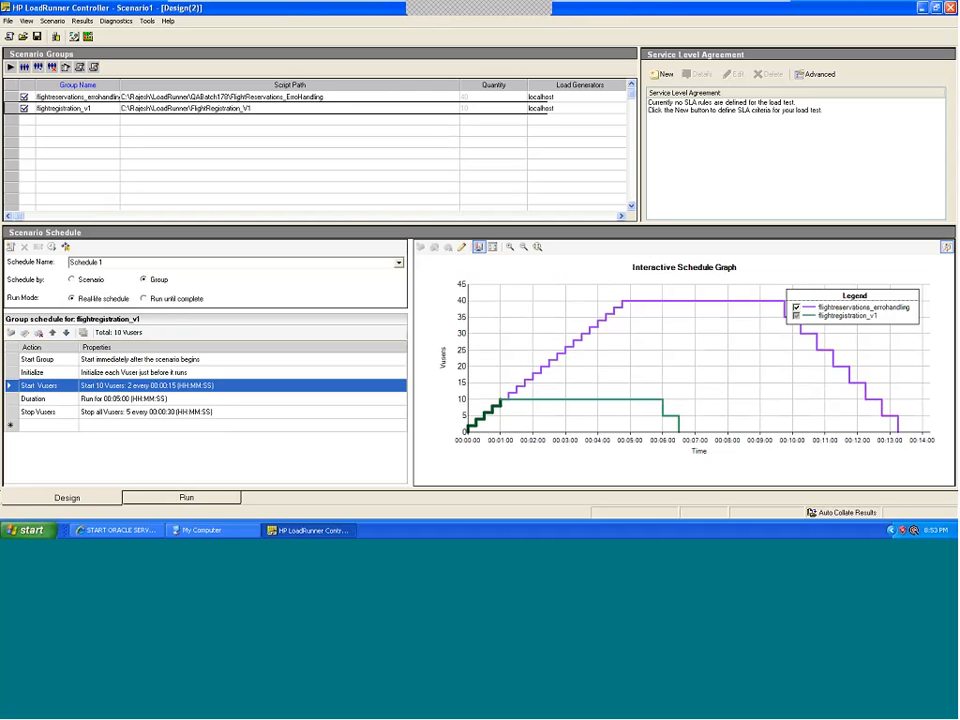
click(497, 97)
click(498, 108)
click(499, 97)
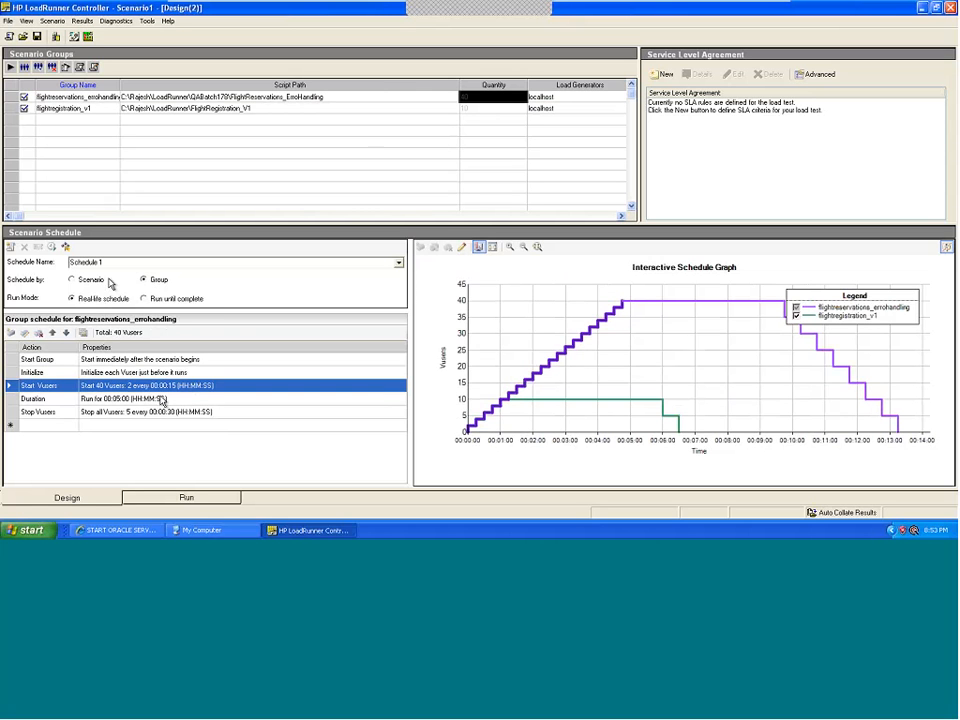
- Switch back to scheduling by Scenario and compare both groups' Quantity with the global schedule
click(72, 280)
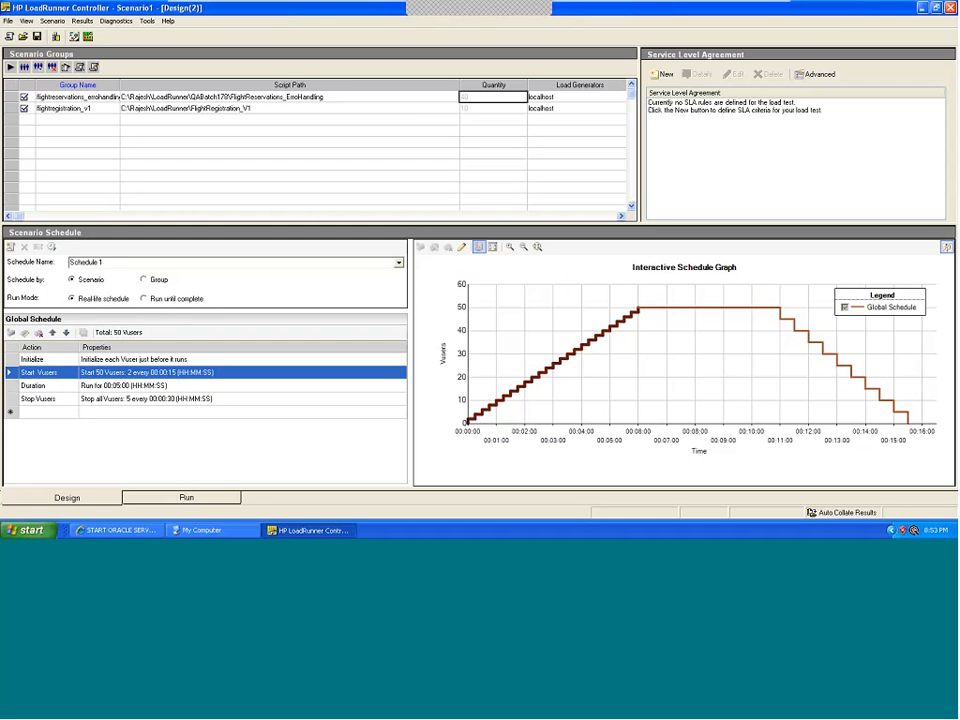
click(494, 109)
key(Up)
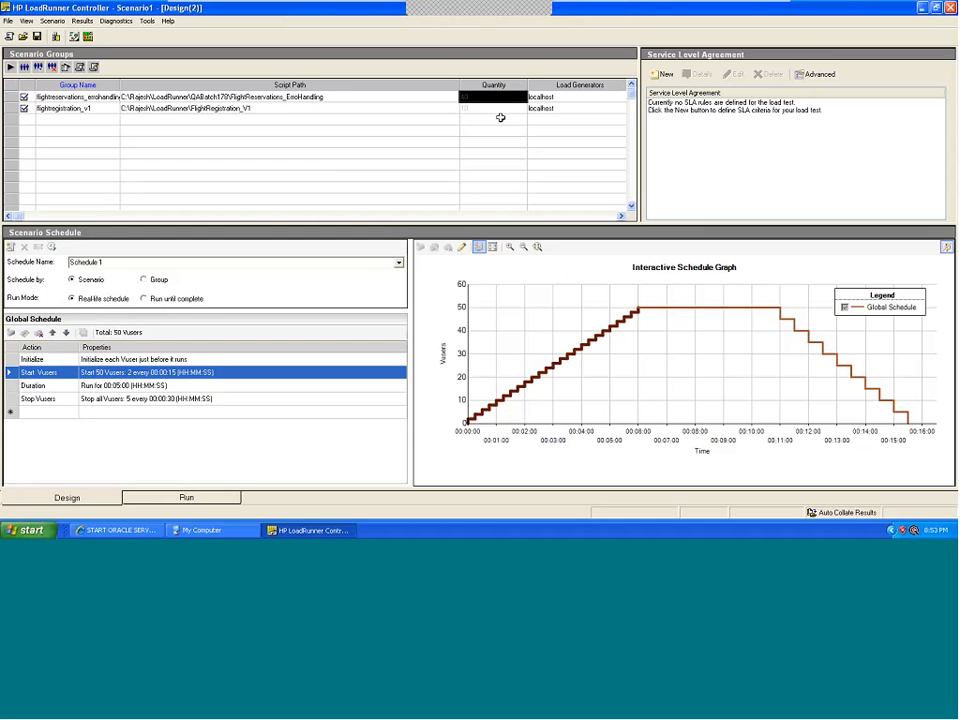
click(506, 110)
click(390, 176)
click(472, 97)
click(489, 109)
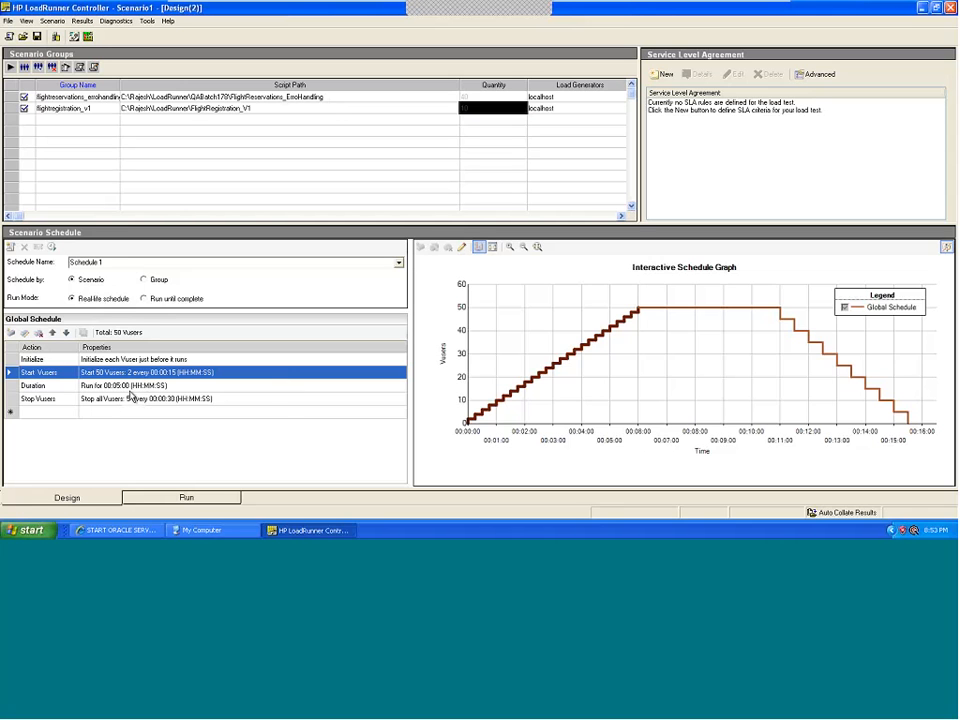
- Review the script paths of both groups alongside the end of the ramp-up on the global schedule graph
click(342, 95)
text(C:\Rajesh\LoadRunner\QABatch178\FlightReservations_ErroHandling)
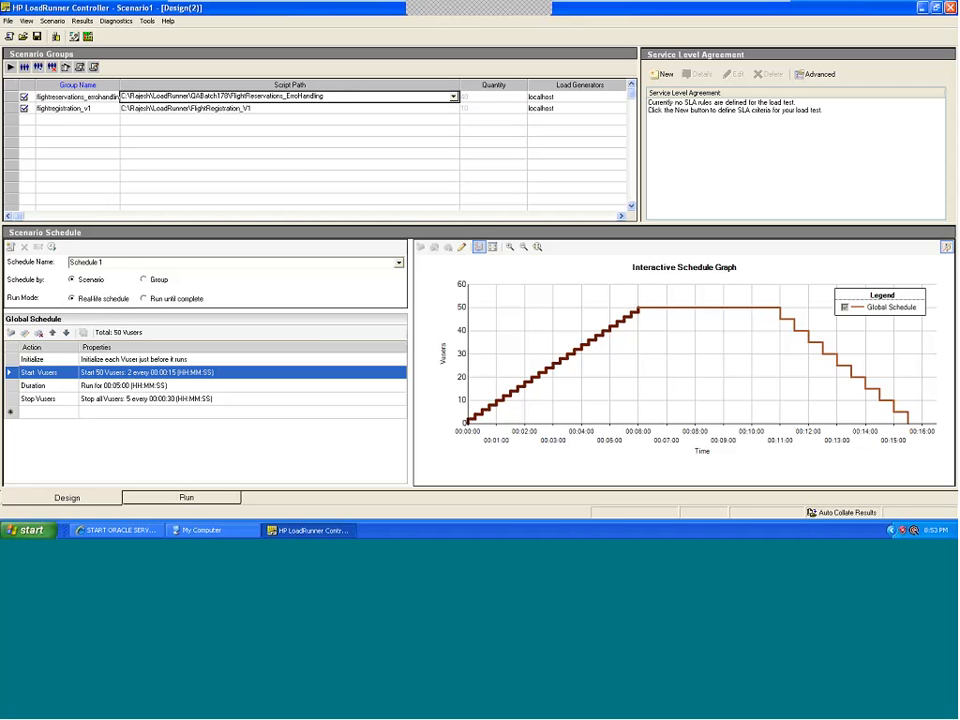
click(240, 106)
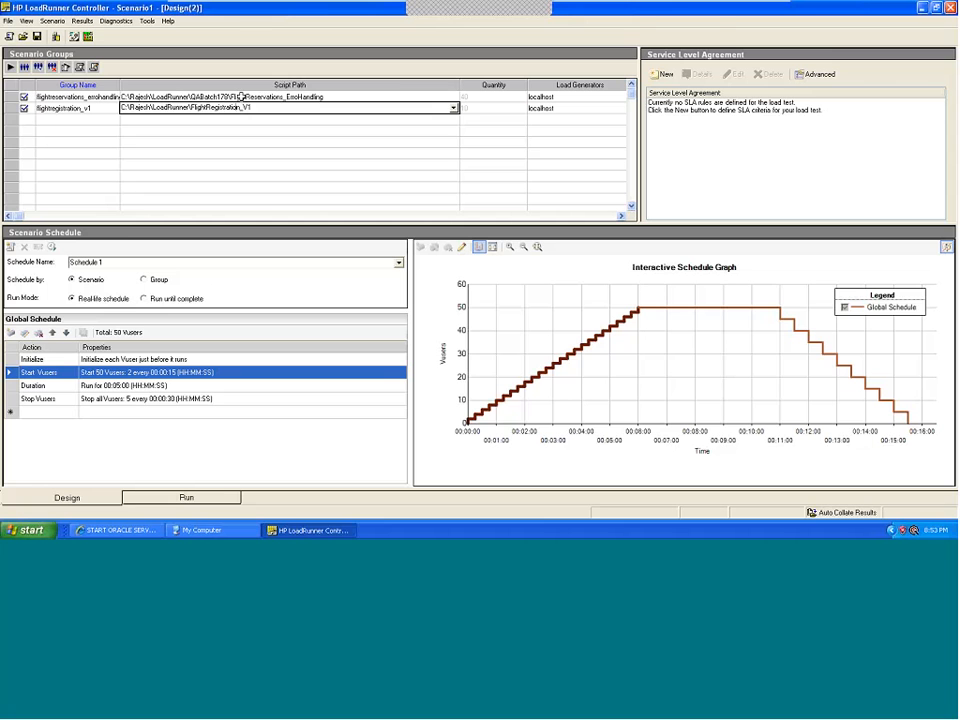
click(242, 99)
mouse_move(531, 5)
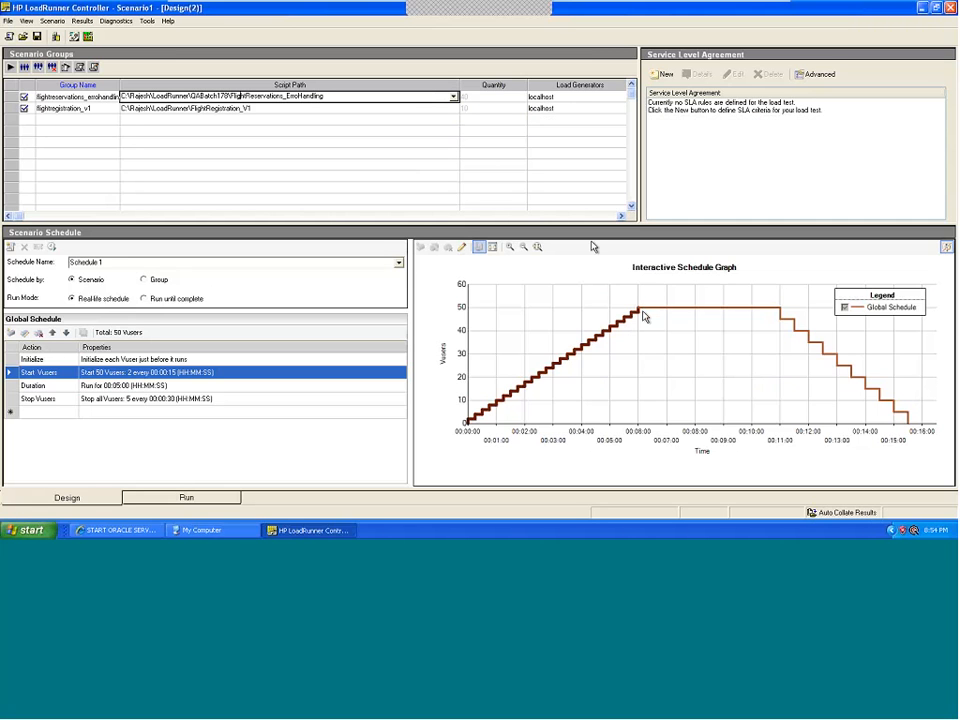
key(Down)
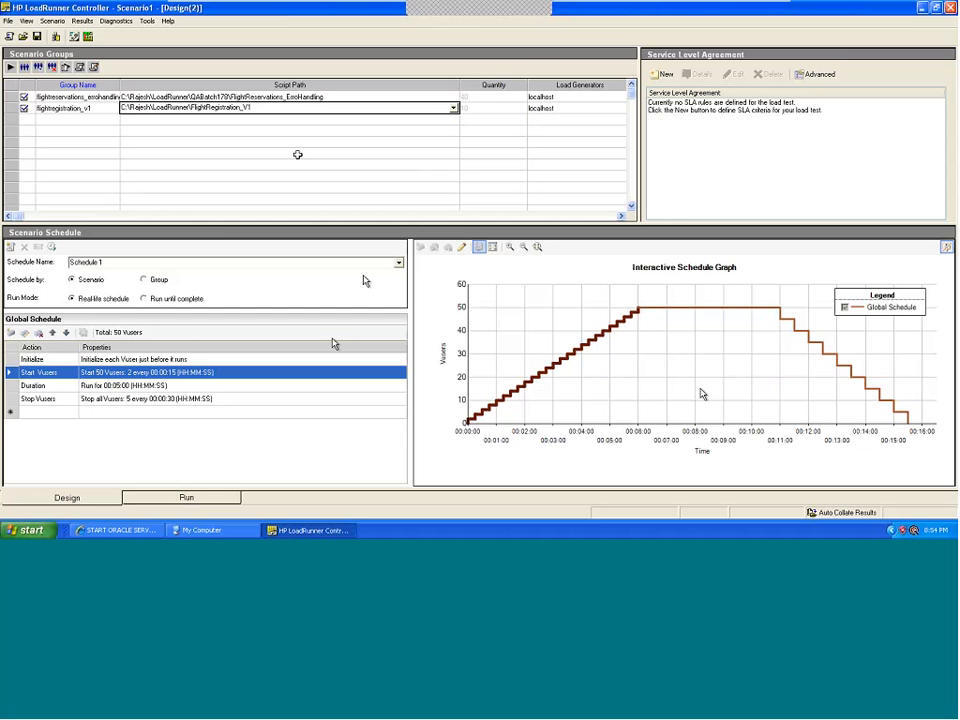
- Compare the group and global schedule graphs once more, leaving the scenario scheduled by Group
click(143, 279)
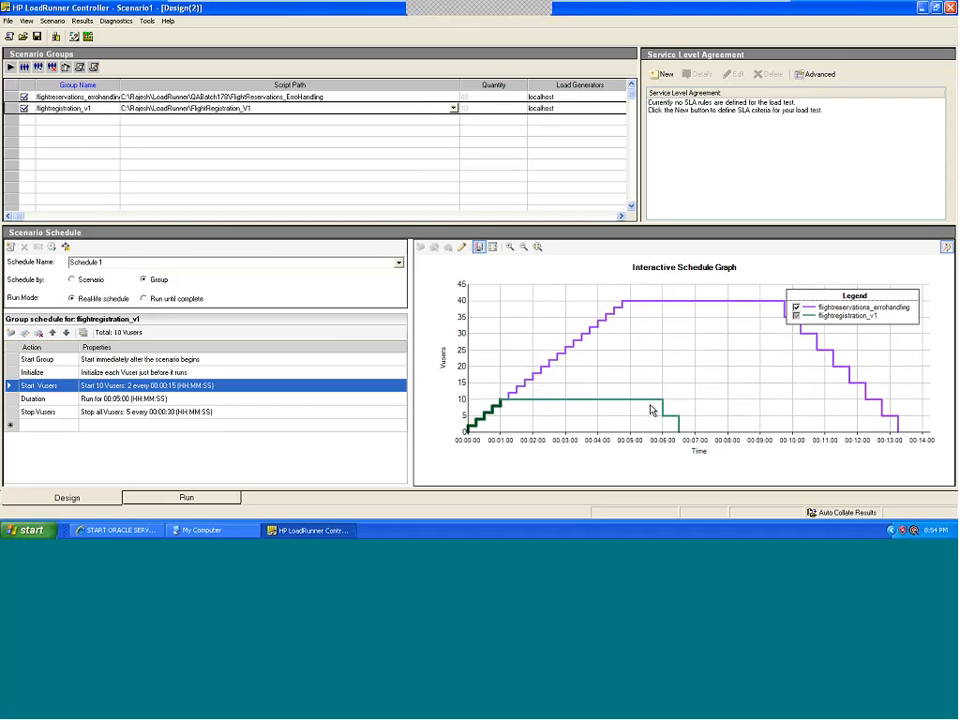
click(92, 280)
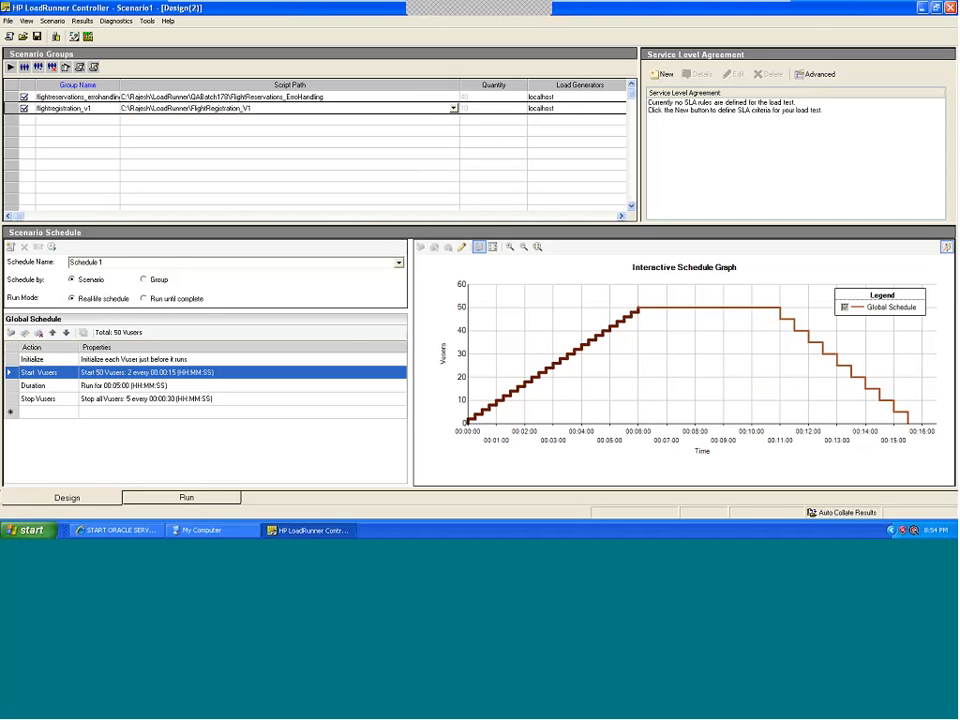
click(144, 281)
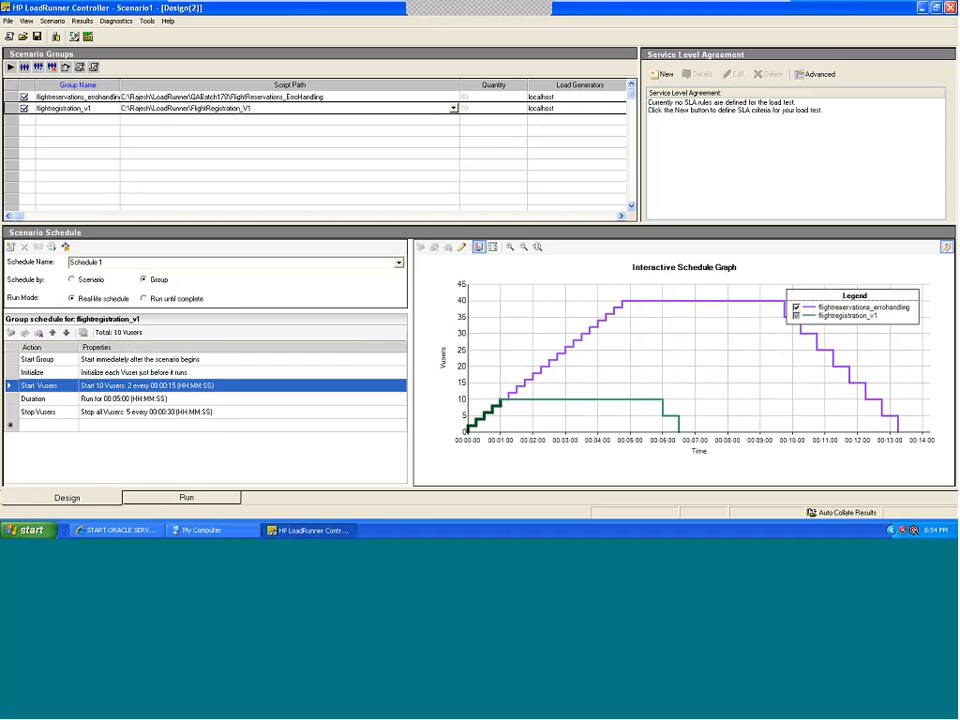
- Compare the group schedules, quantities and graph lines of flightreservations_errohandling and flightregistration_v1
click(233, 97)
click(233, 108)
click(233, 97)
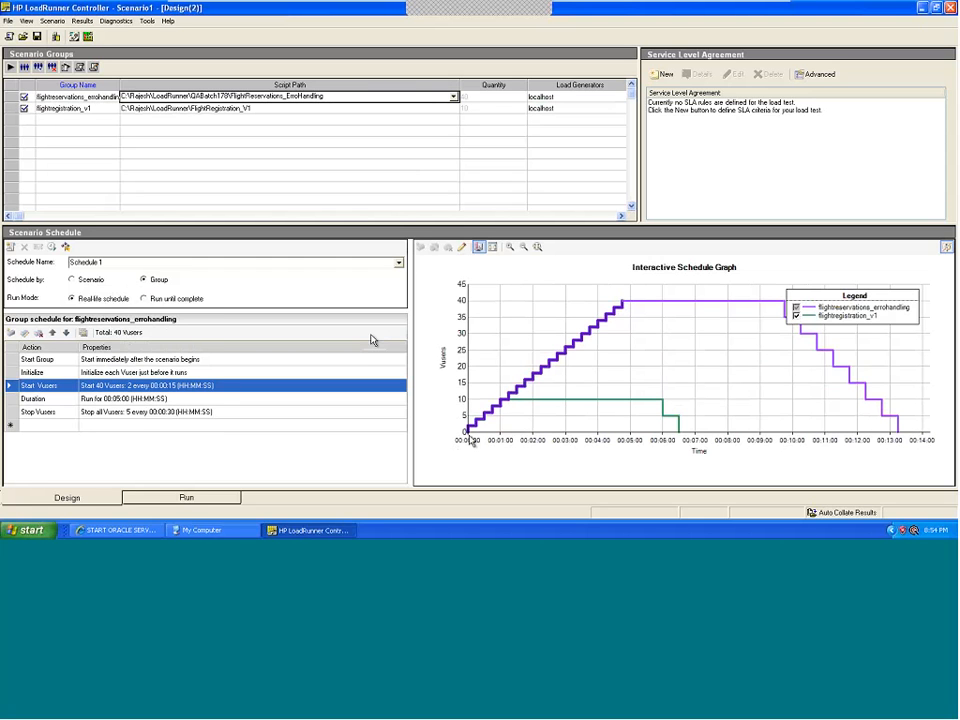
click(502, 96)
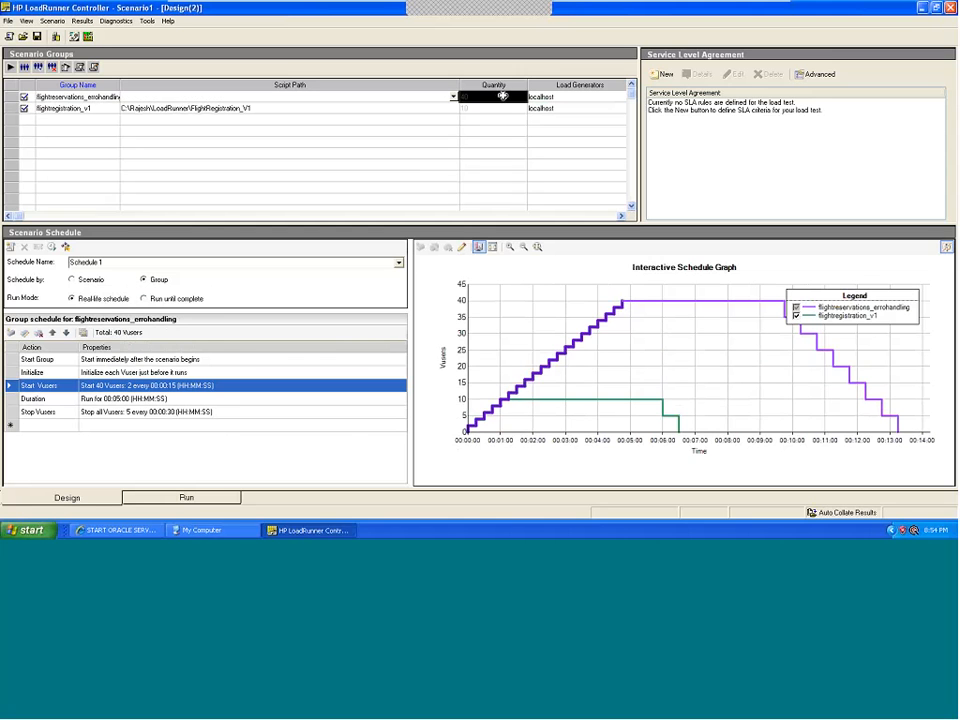
click(495, 109)
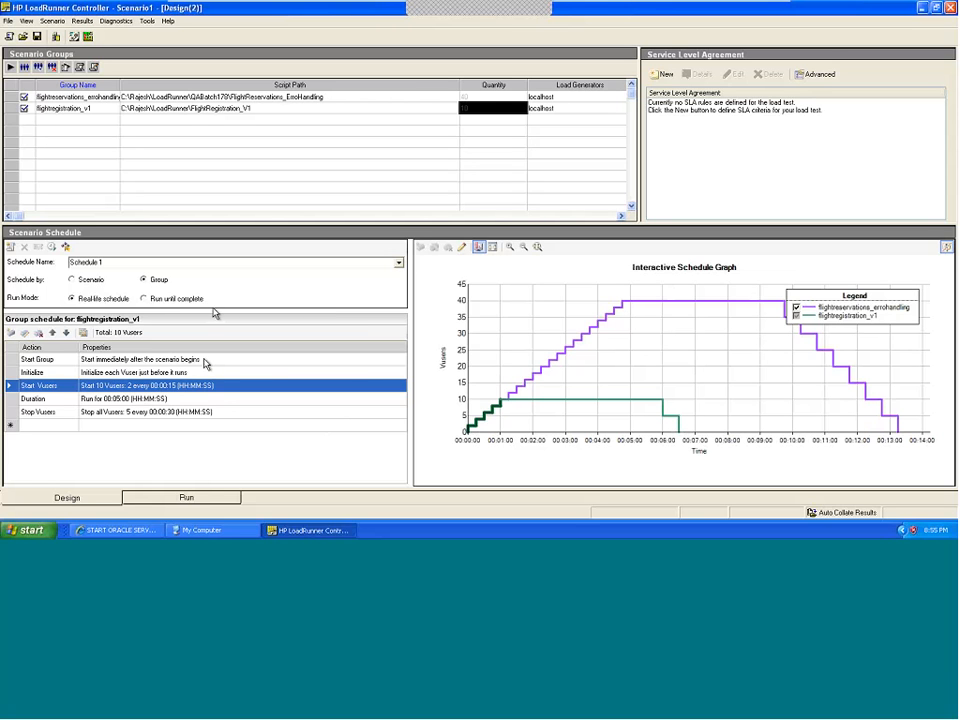
click(308, 95)
click(308, 95)
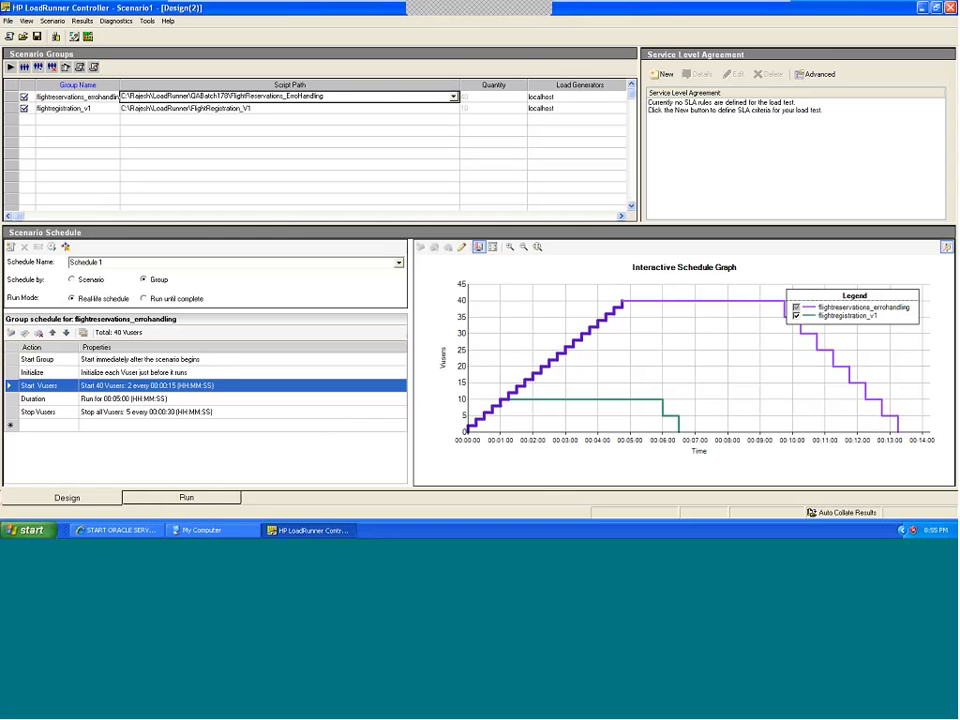
key(Down)
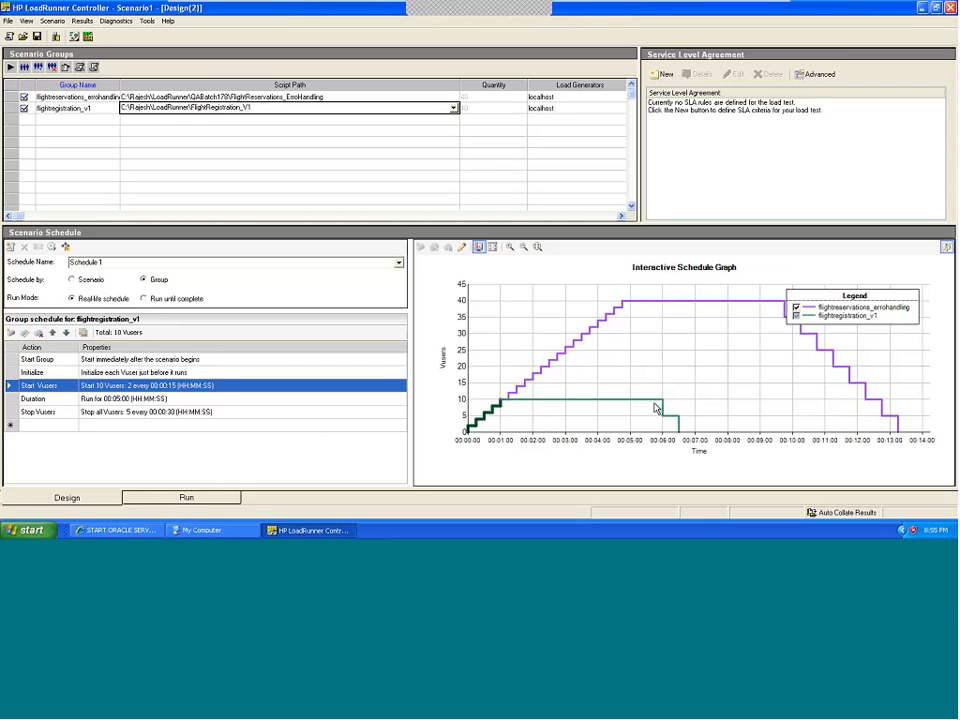
- Set the flightregistration_v1 group to start 00:03:00 after the scenario begins and apply the change
click(108, 363)
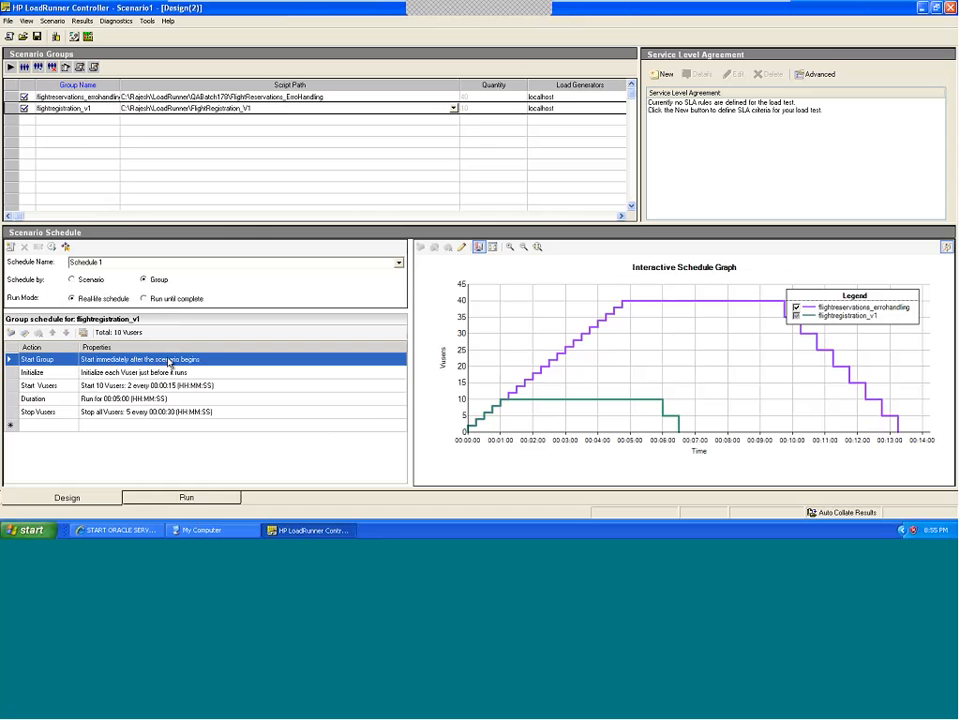
double_click(170, 363)
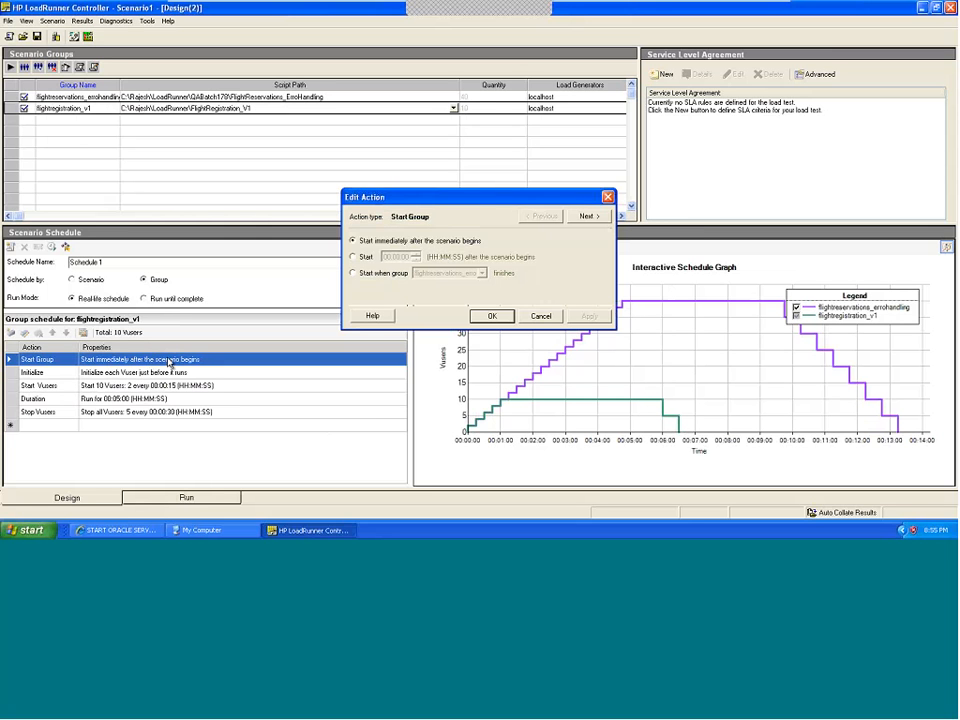
click(354, 258)
drag(400, 197, 795, 323)
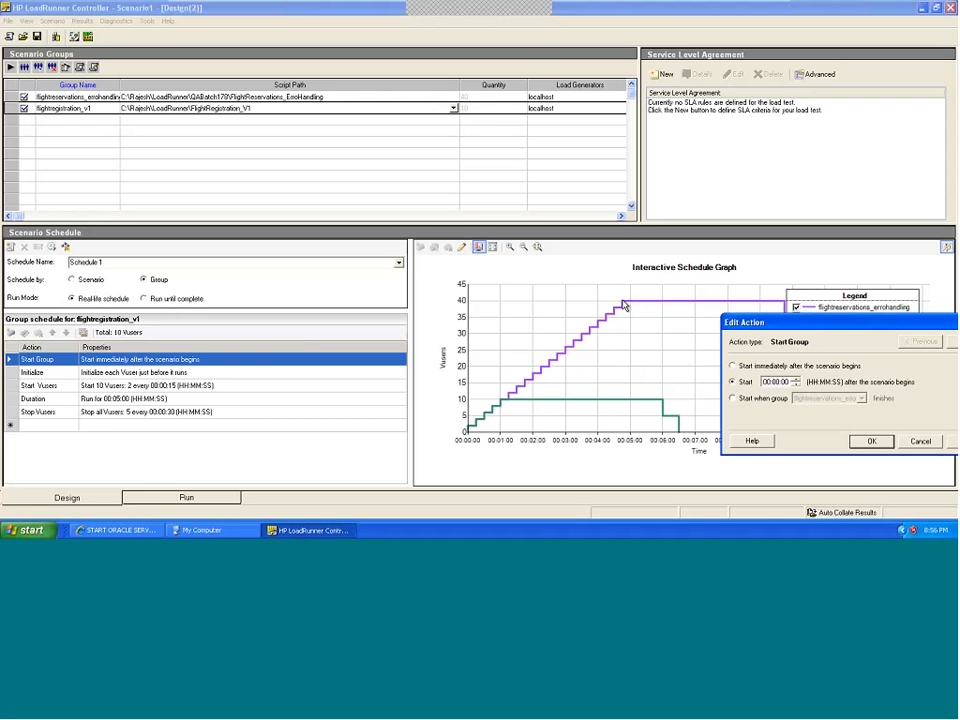
click(797, 383)
click(781, 383)
click(795, 379)
drag(888, 329, 263, 118)
click(336, 231)
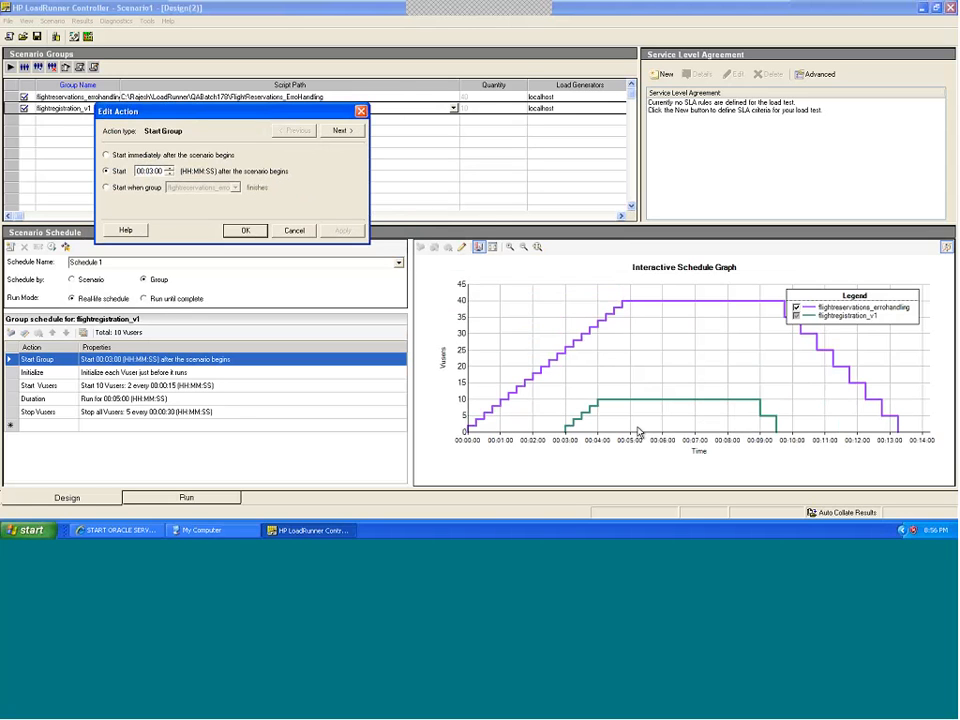
- Change the flightregistration_v1 start delay to 00:04:00 after the scenario begins and confirm the action
click(150, 171)
click(170, 168)
click(355, 233)
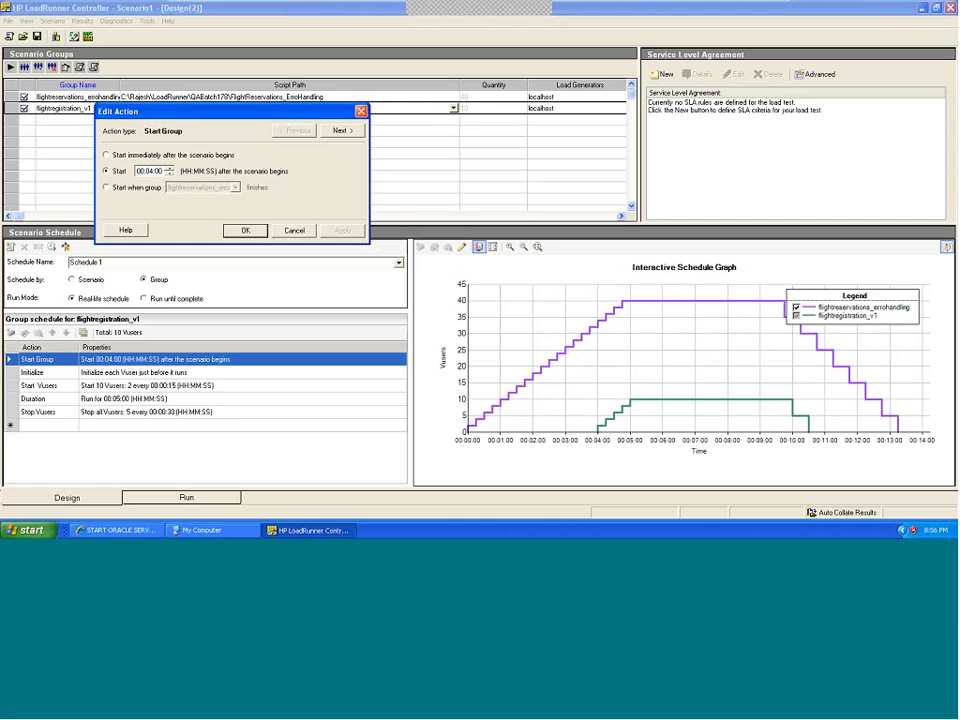
key(Return)
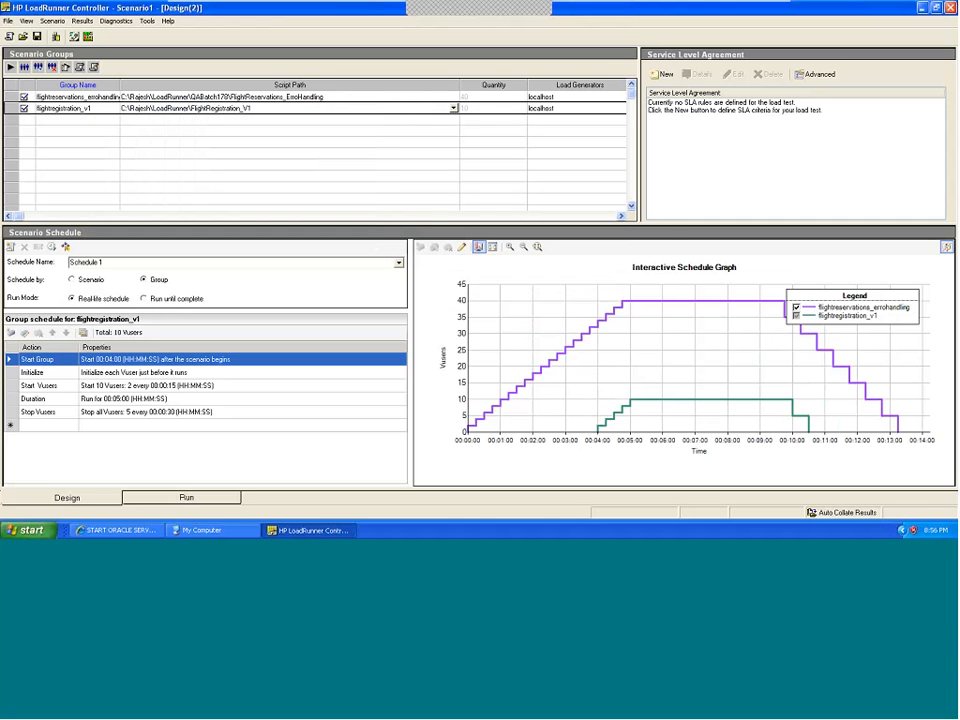
- Compare the start conditions and graph lines of flightreservations_errohandling and flightregistration_v1
click(296, 96)
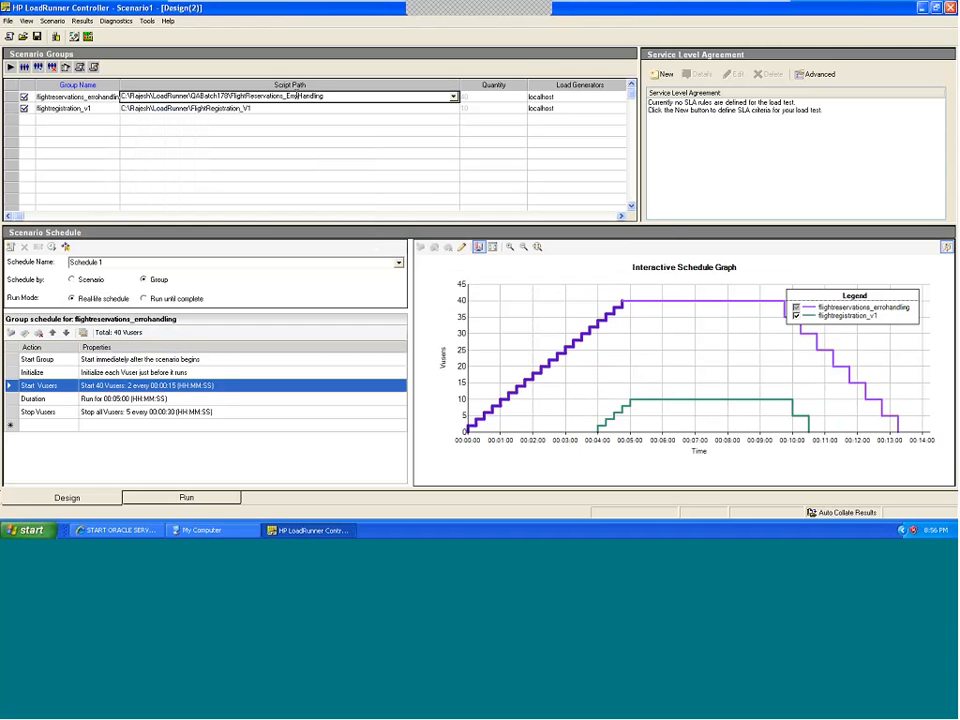
click(180, 107)
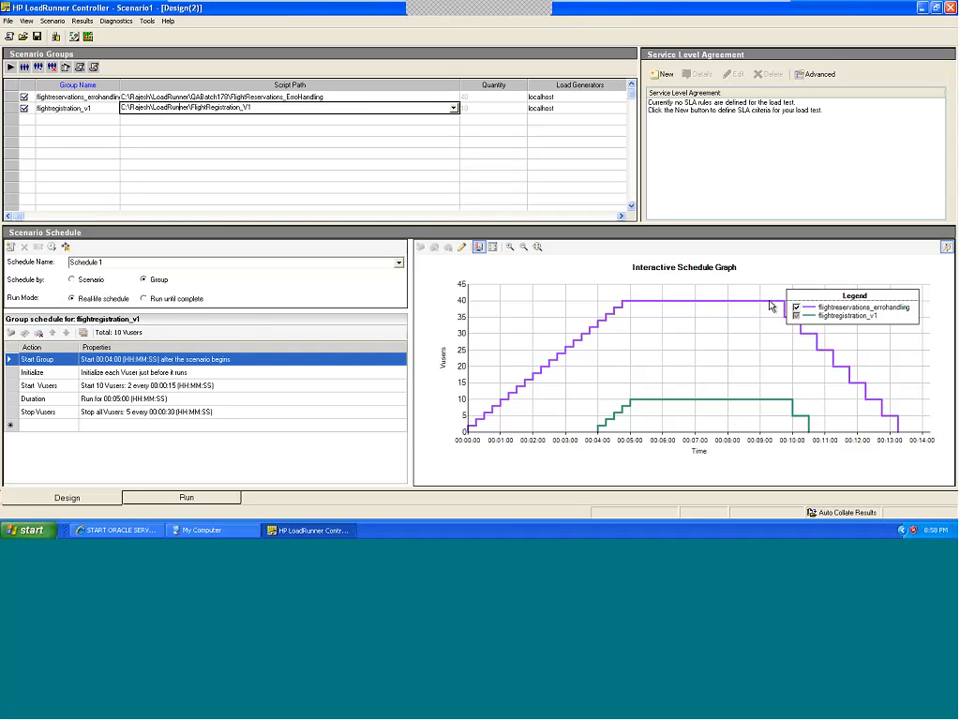
mouse_move(771, 306)
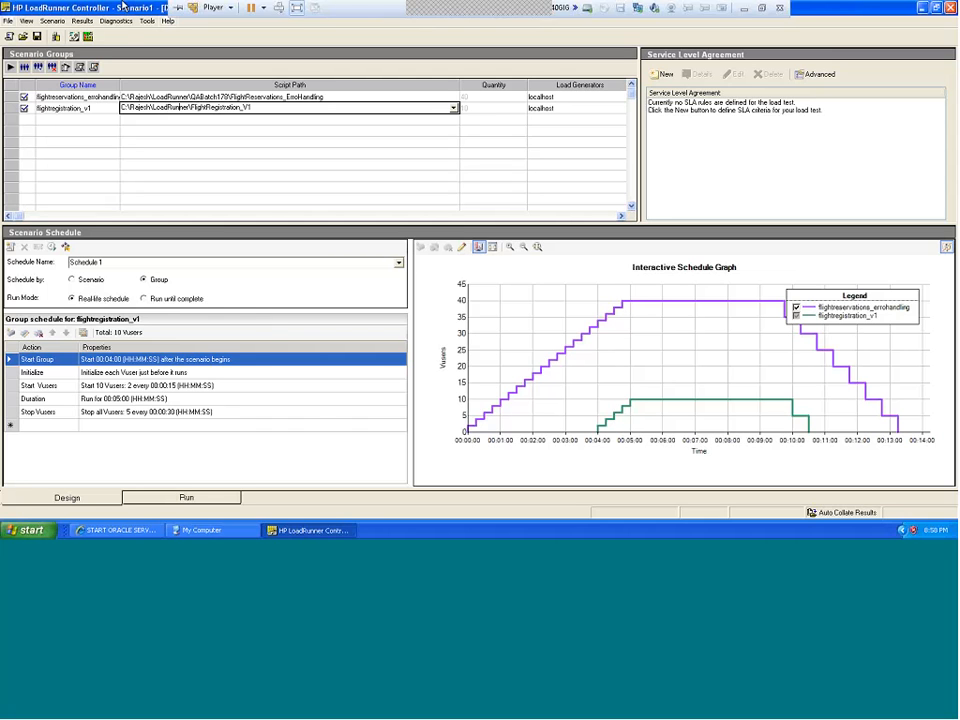
- Schedule by Scenario again and inspect the rendezvous, Vusers and files details of the flightreservations_errohandling group
click(71, 279)
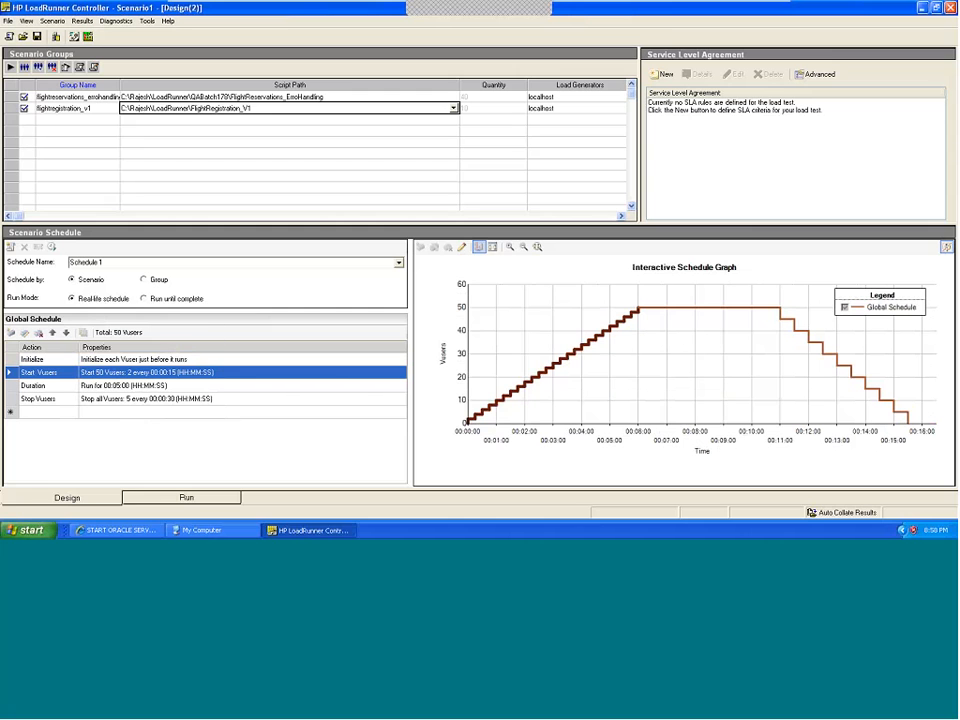
double_click(490, 99)
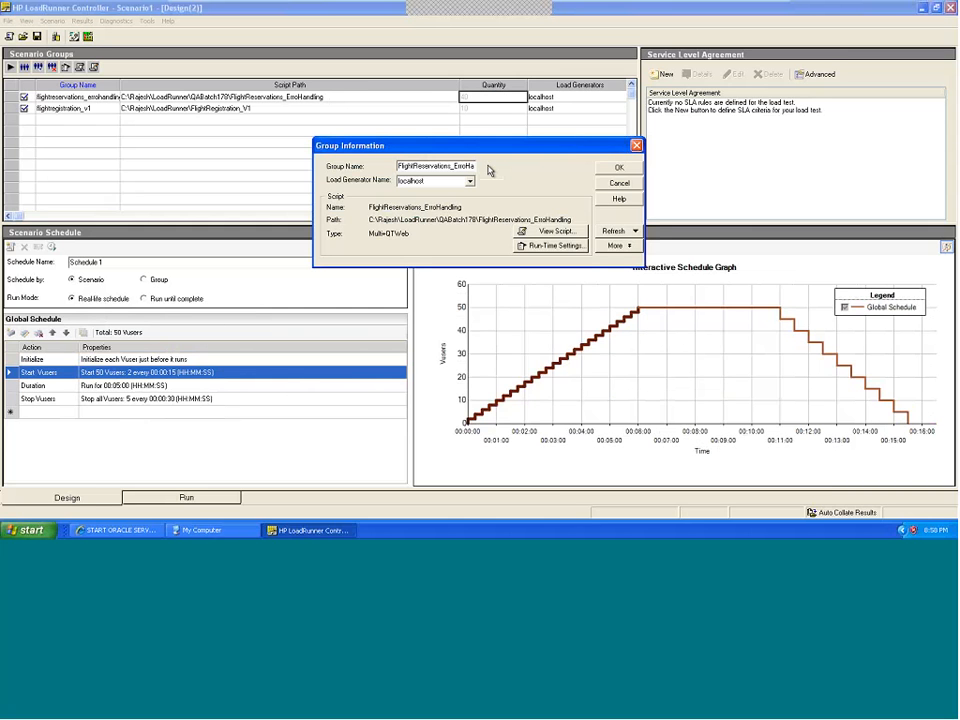
click(615, 246)
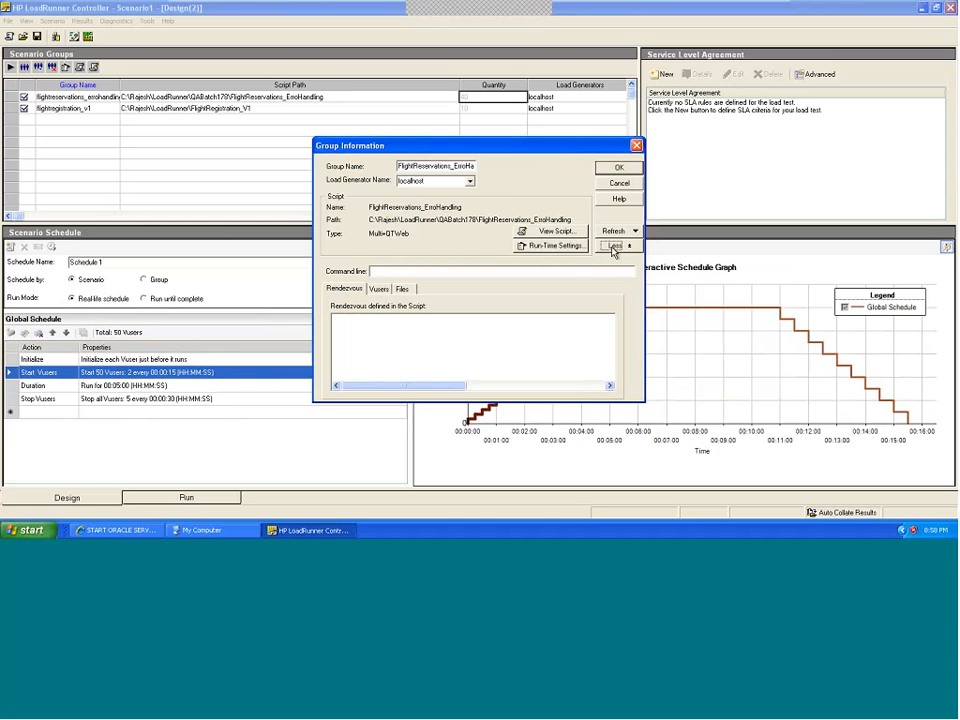
click(379, 289)
click(400, 289)
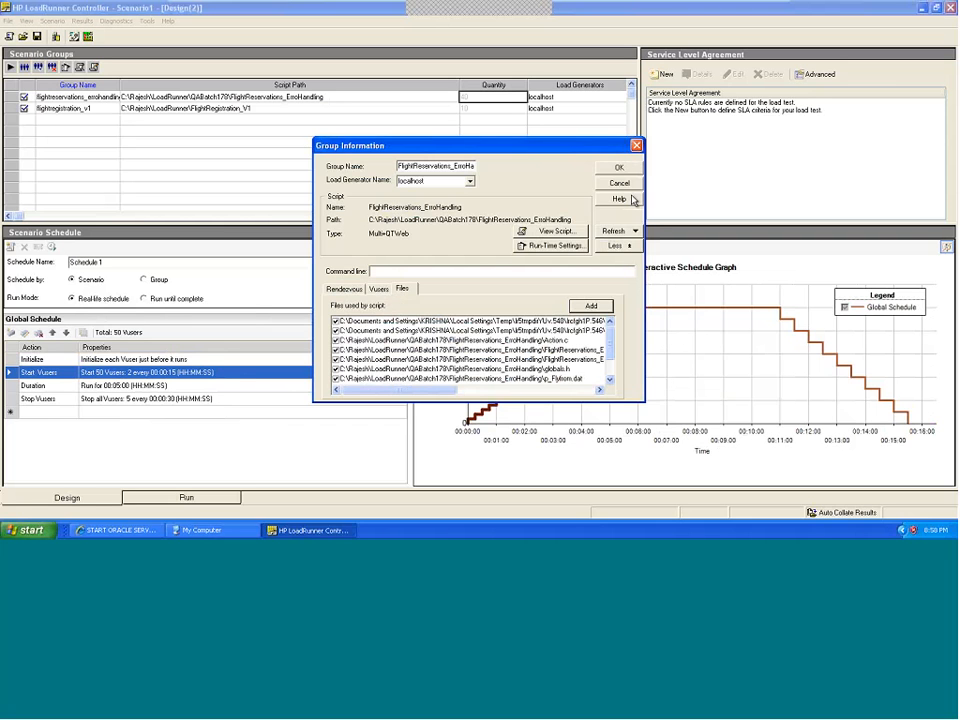
click(625, 184)
- Check both groups' Quantity cells under Group and Scenario scheduling, ending with the schedule by Scenario
click(484, 96)
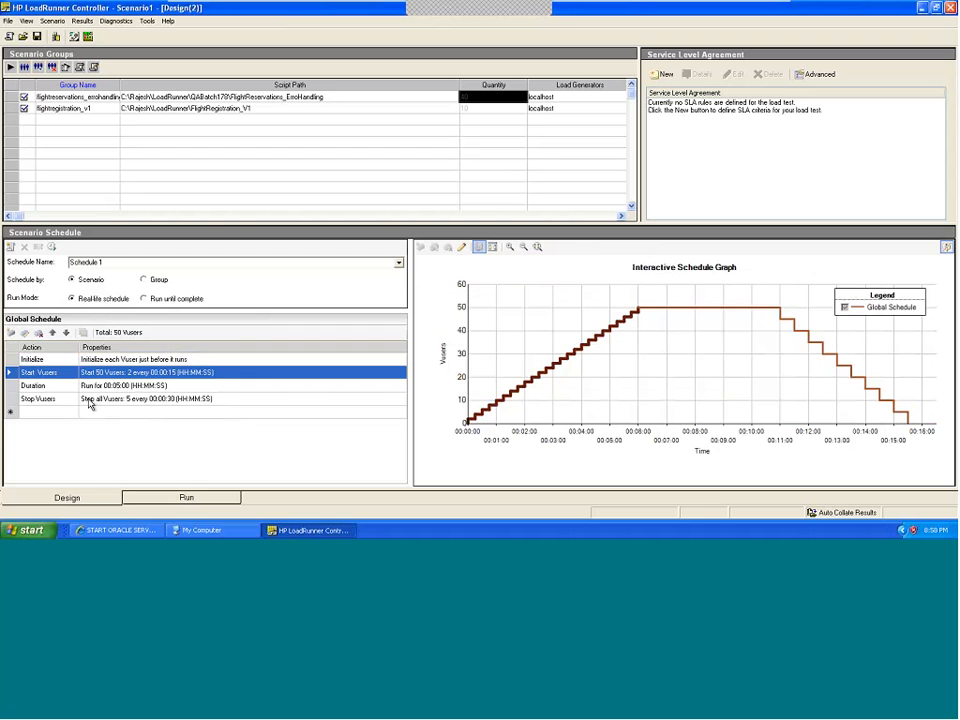
click(26, 336)
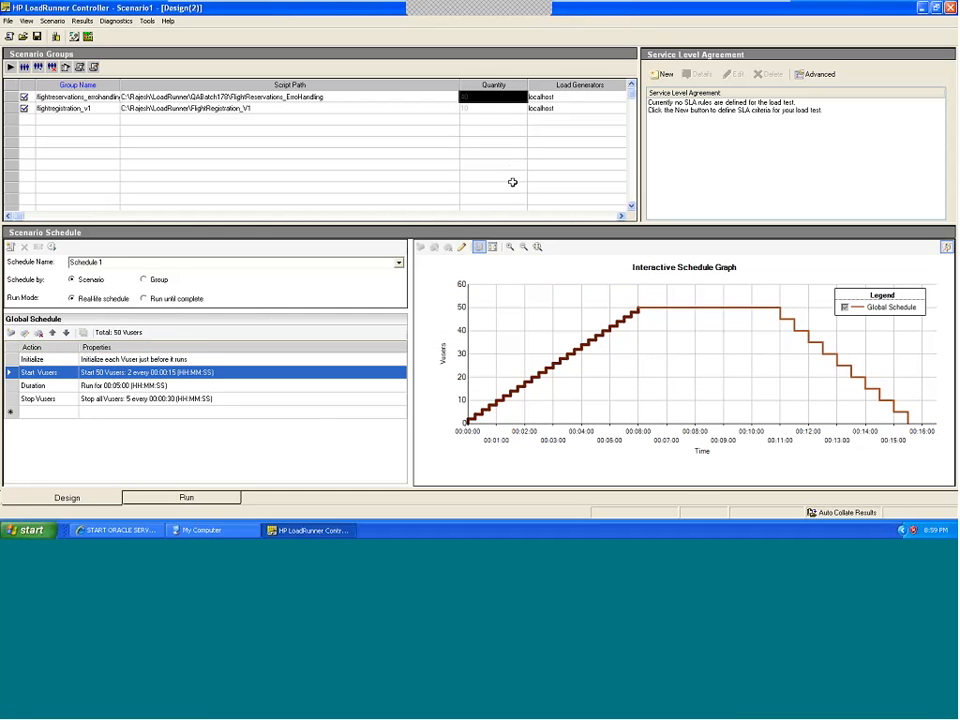
click(153, 286)
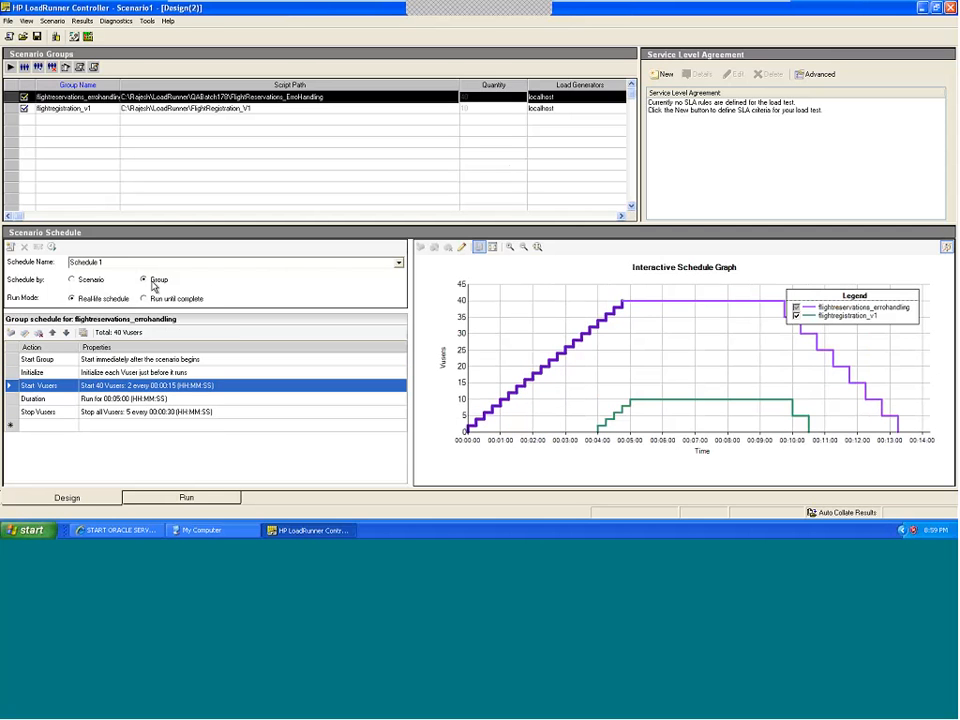
click(493, 97)
click(493, 108)
click(89, 284)
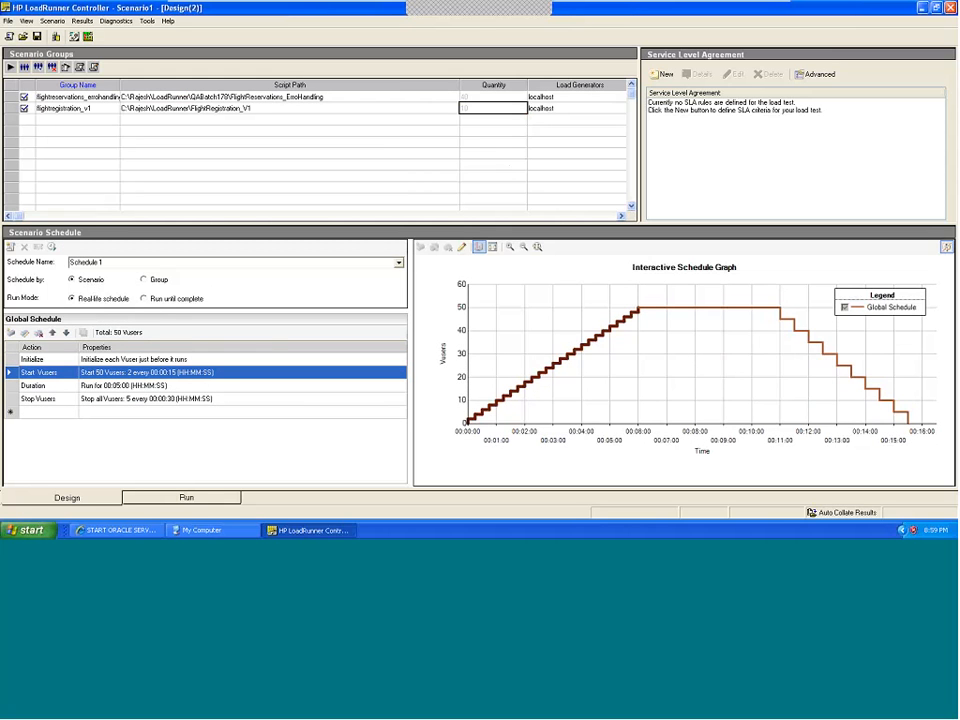
click(493, 97)
click(494, 108)
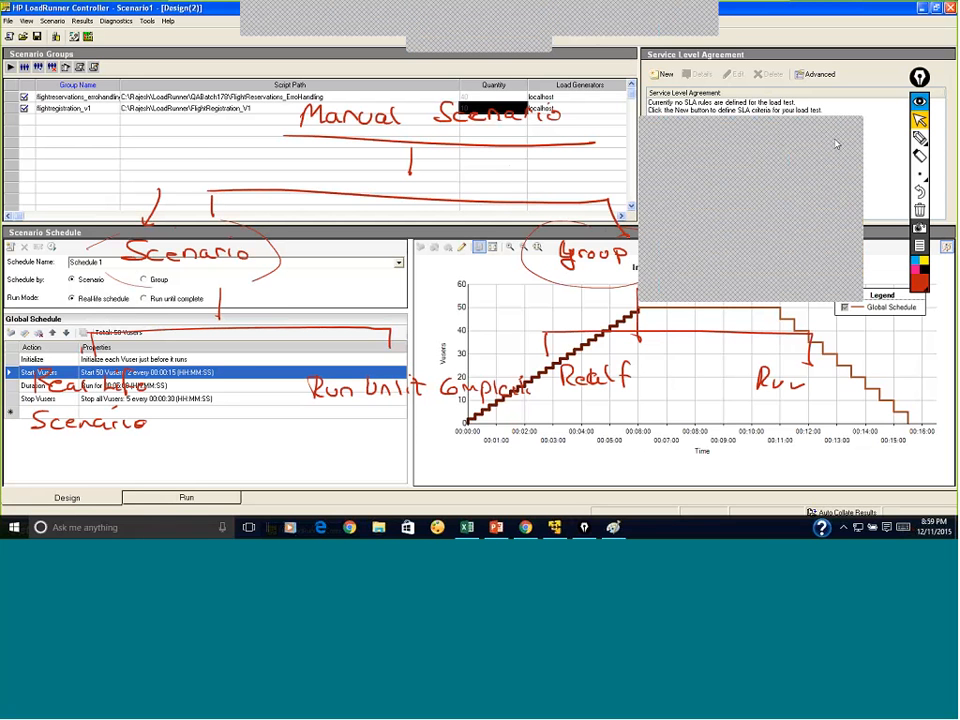
- Clear the handwritten diagram and mark the phase boundaries on the global schedule graph with three red vertical lines
click(922, 212)
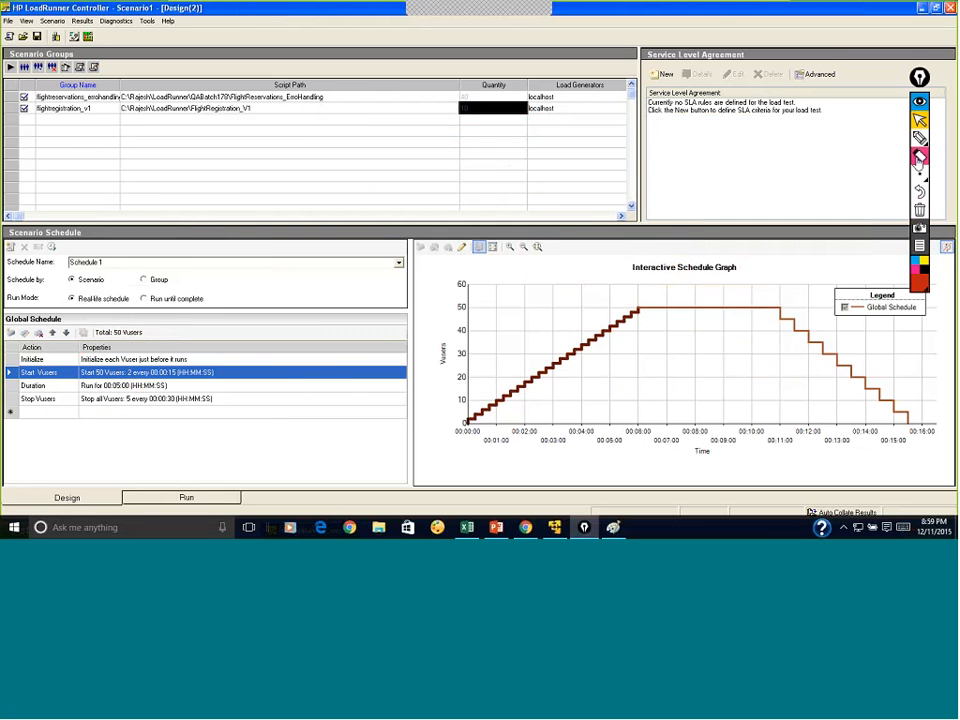
click(918, 138)
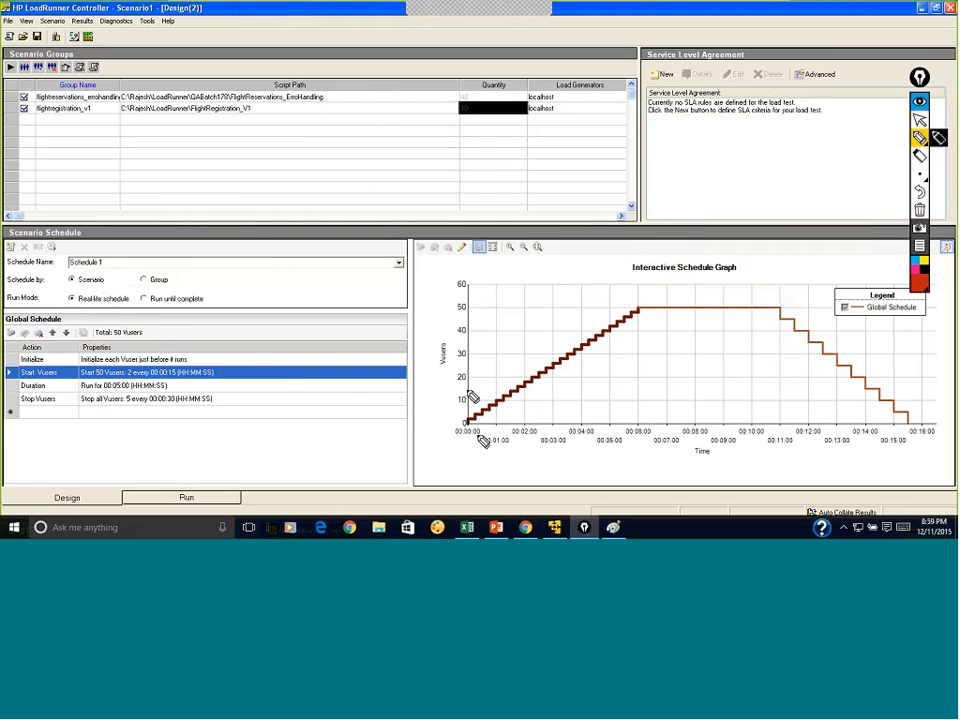
drag(463, 424, 467, 370)
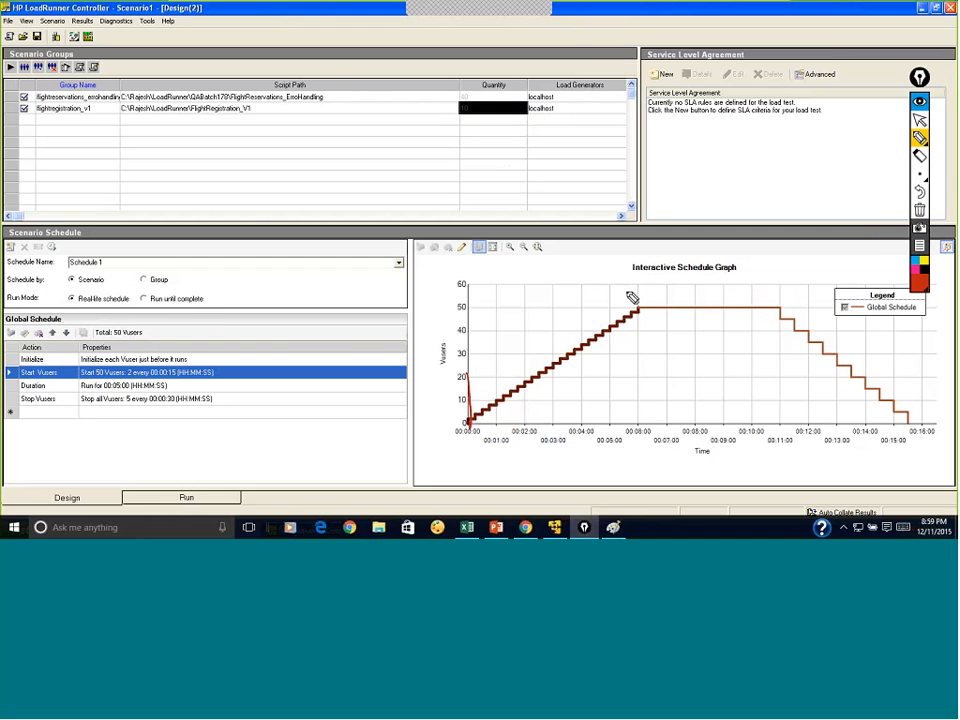
drag(641, 273, 650, 421)
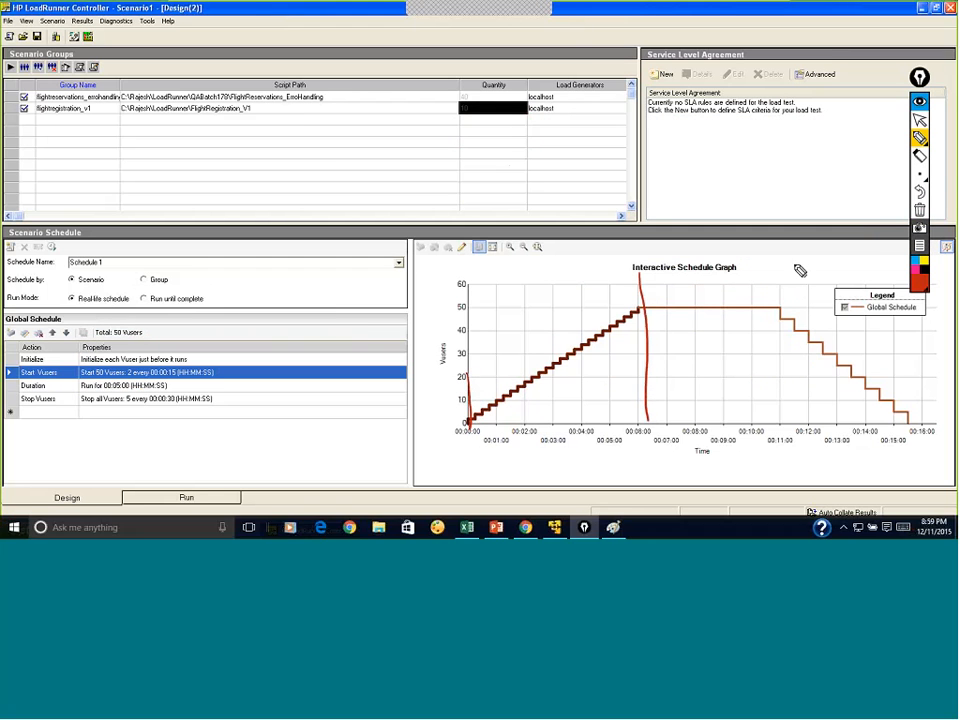
drag(780, 266, 785, 428)
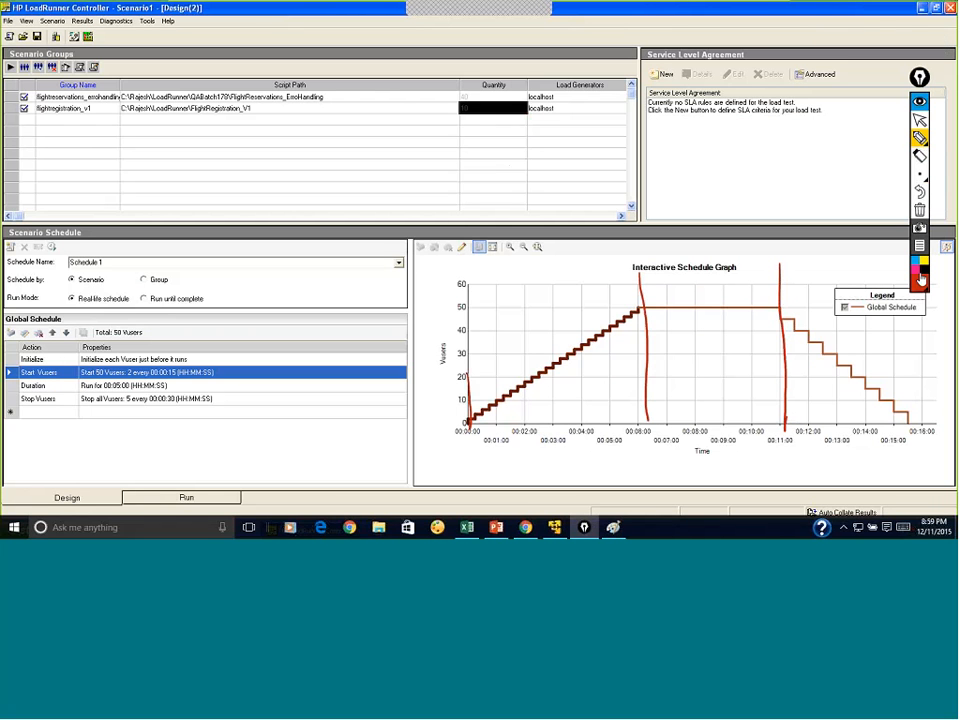
- Replace the red marks with four blue vertical lines bounding the three phases of the global schedule graph
mouse_move(924, 290)
click(878, 175)
click(921, 213)
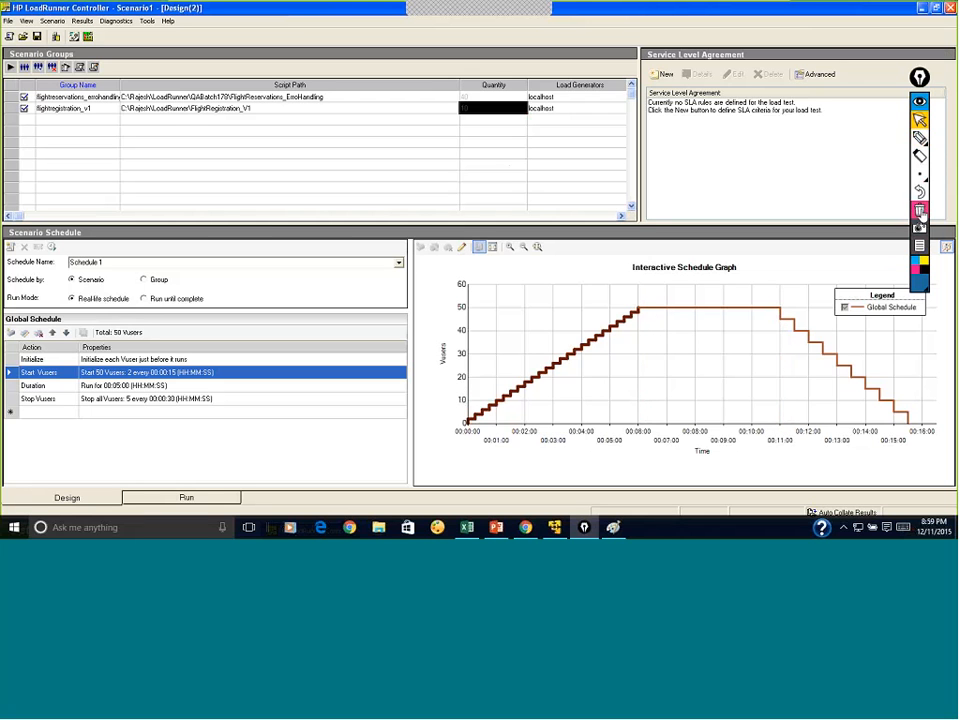
click(919, 137)
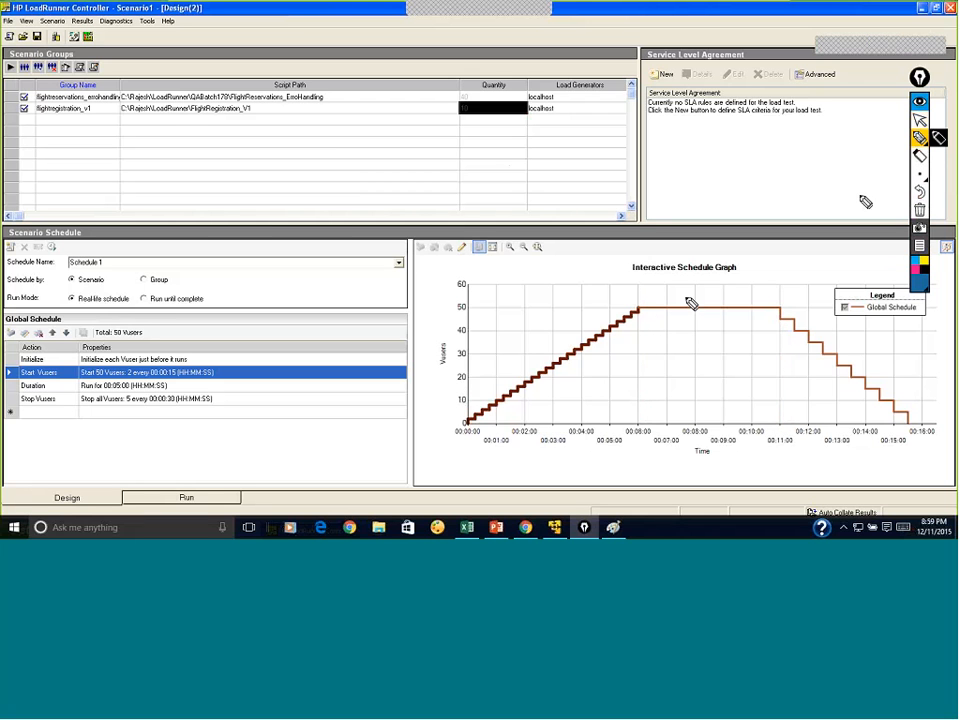
drag(466, 298, 468, 450)
drag(639, 252, 639, 450)
drag(782, 257, 789, 452)
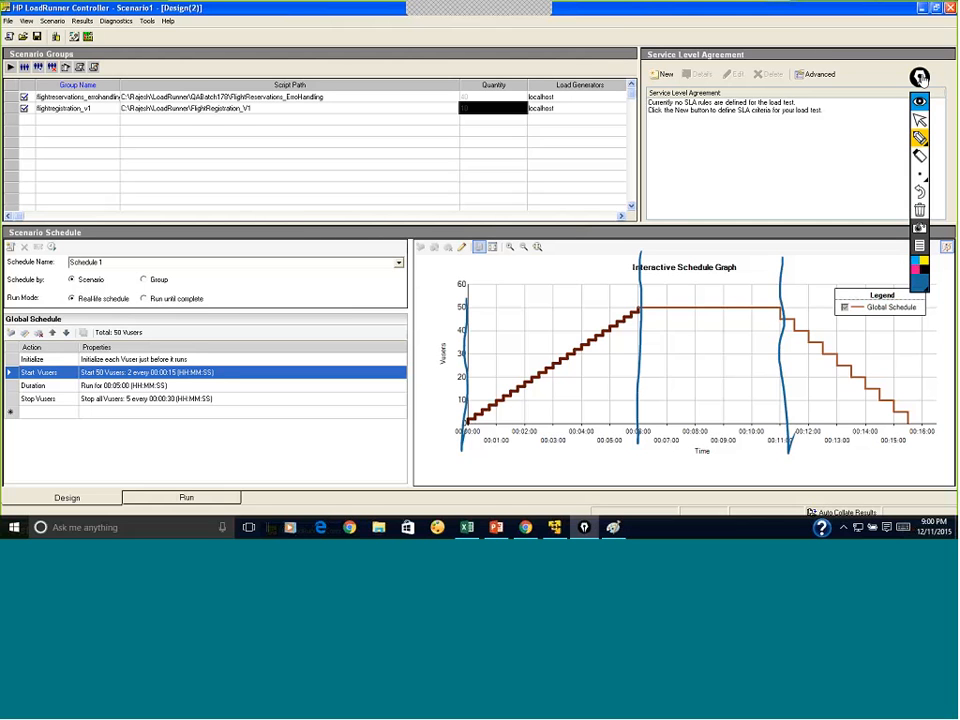
click(921, 121)
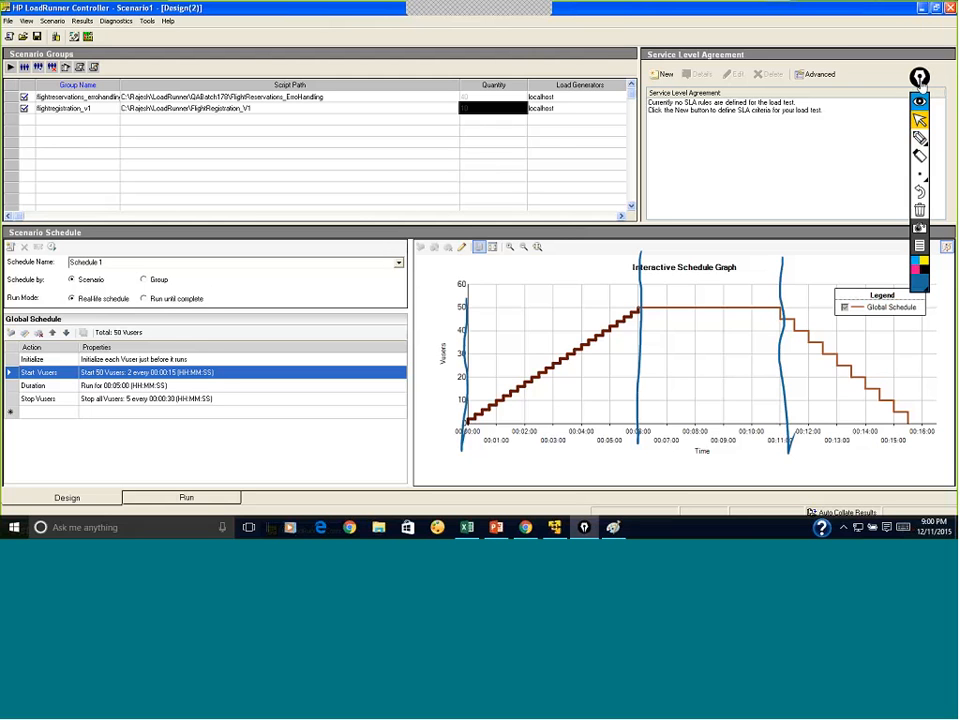
drag(920, 80, 775, 45)
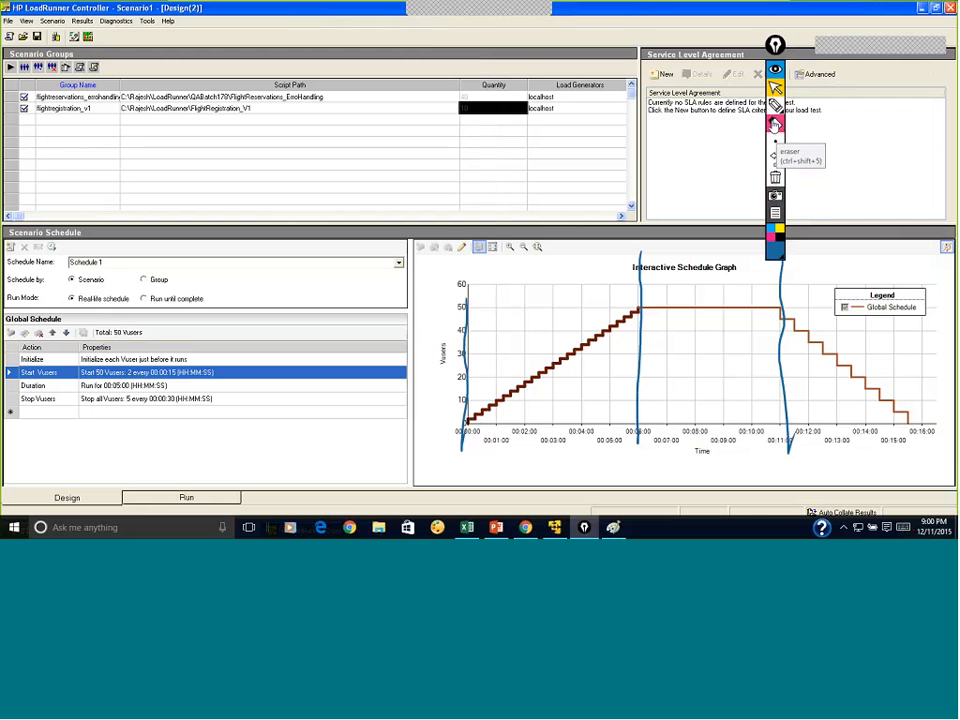
click(775, 105)
drag(918, 256, 912, 460)
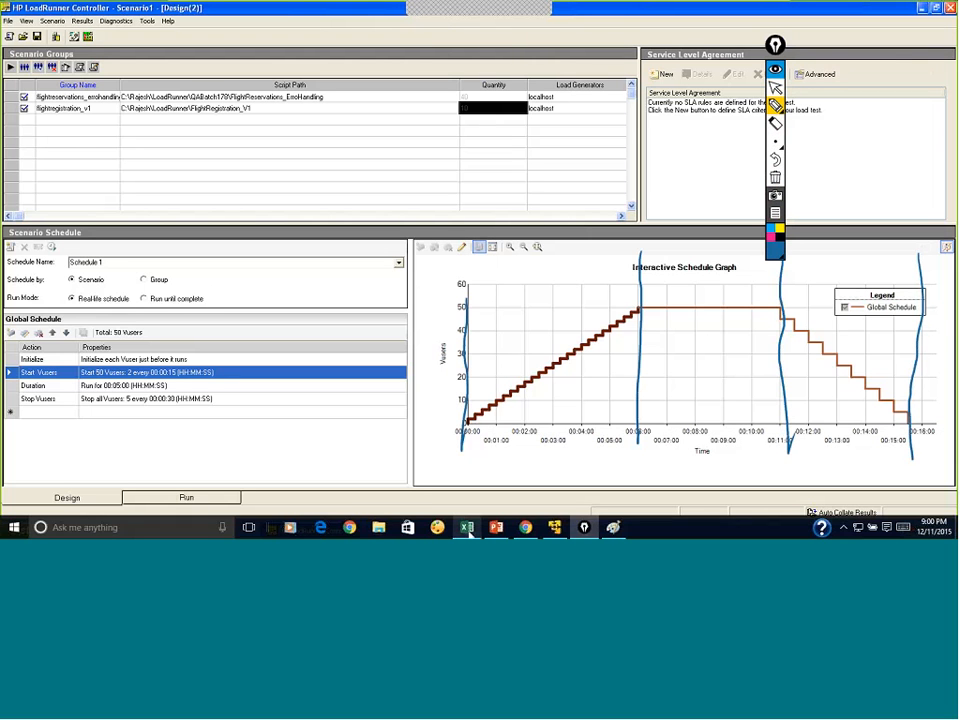
- Handwrite and underline the labels "Ramp up", "Steady State" and "Ramp Down" over the matching graph phases
mouse_move(482, 357)
mouse_down()
mouse_move(494, 381)
mouse_move(501, 361)
mouse_move(528, 355)
mouse_move(557, 322)
mouse_up()
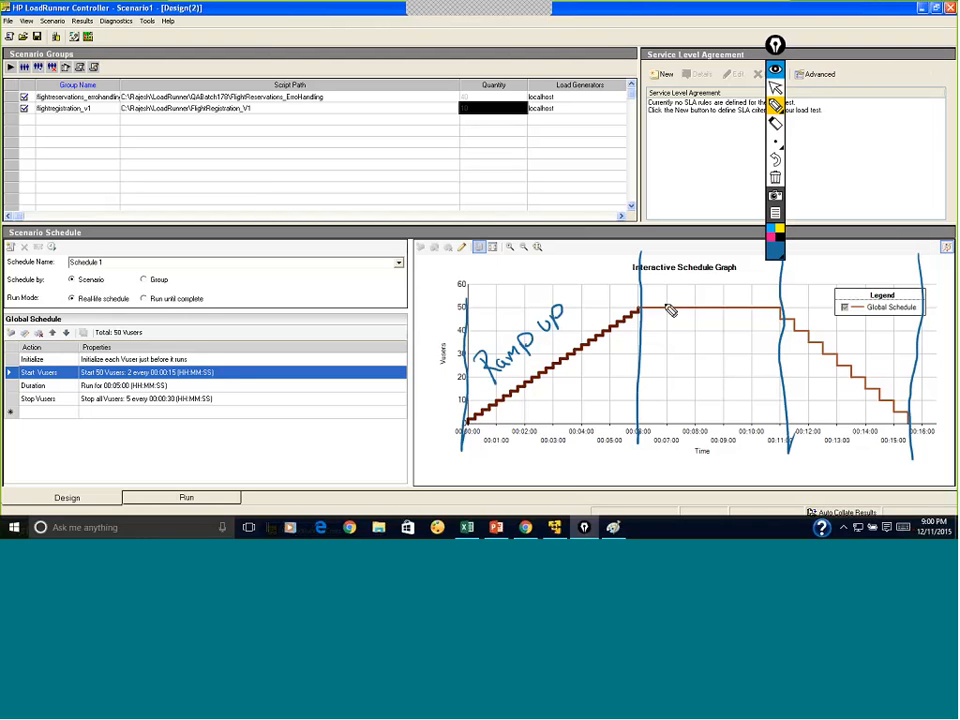
mouse_move(667, 279)
mouse_down()
mouse_move(650, 292)
mouse_move(676, 292)
mouse_up()
mouse_move(665, 284)
mouse_down()
mouse_move(724, 274)
mouse_move(724, 292)
mouse_move(674, 306)
mouse_move(729, 297)
mouse_up()
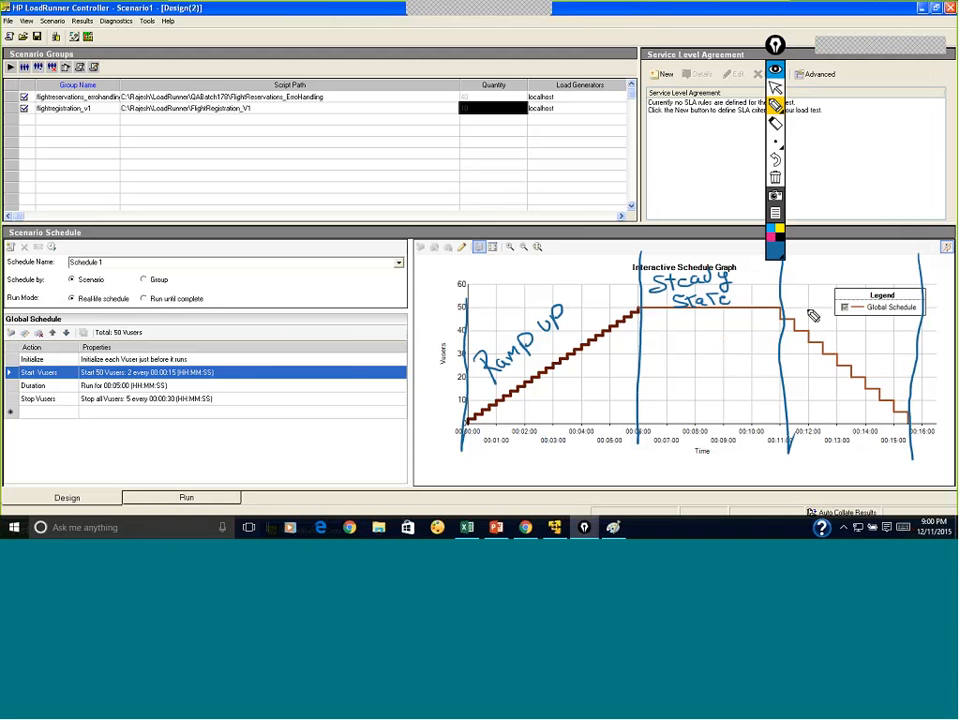
drag(805, 304, 800, 319)
mouse_move(799, 303)
mouse_down()
mouse_move(866, 370)
mouse_move(893, 380)
mouse_up()
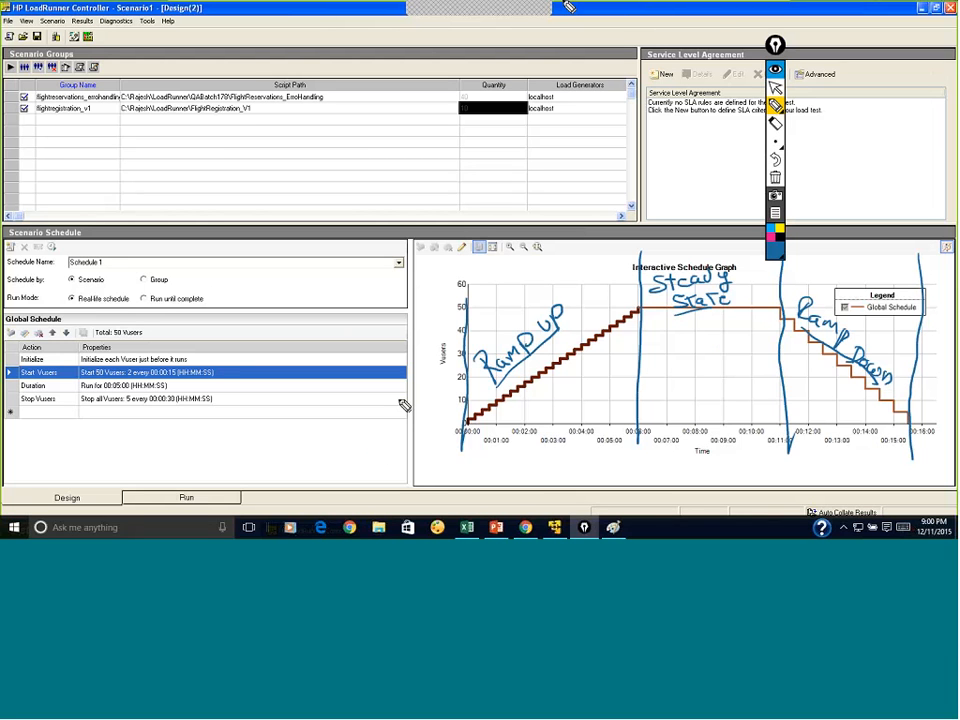
- Switch to the blank Paint canvas and clear all the handwritten graph annotations
mouse_move(628, 20)
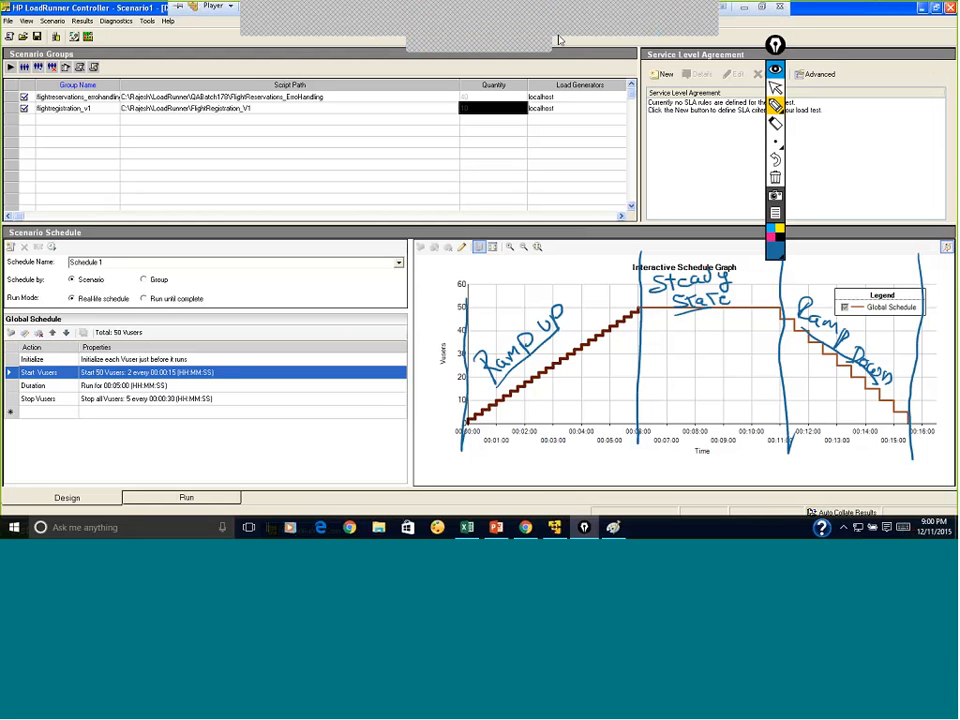
click(776, 88)
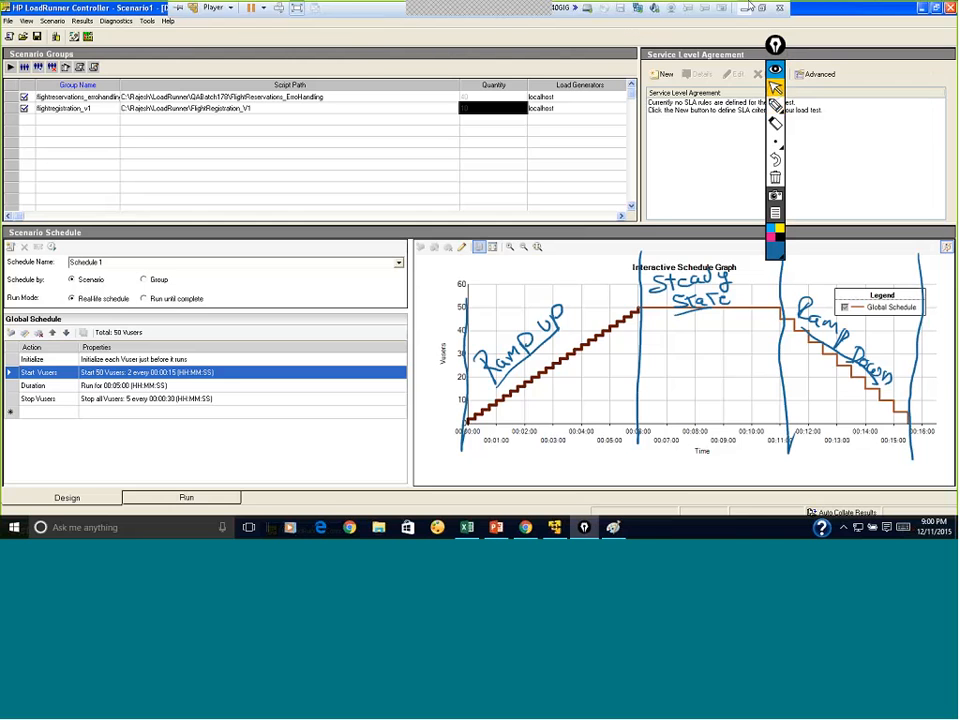
click(748, 6)
click(776, 107)
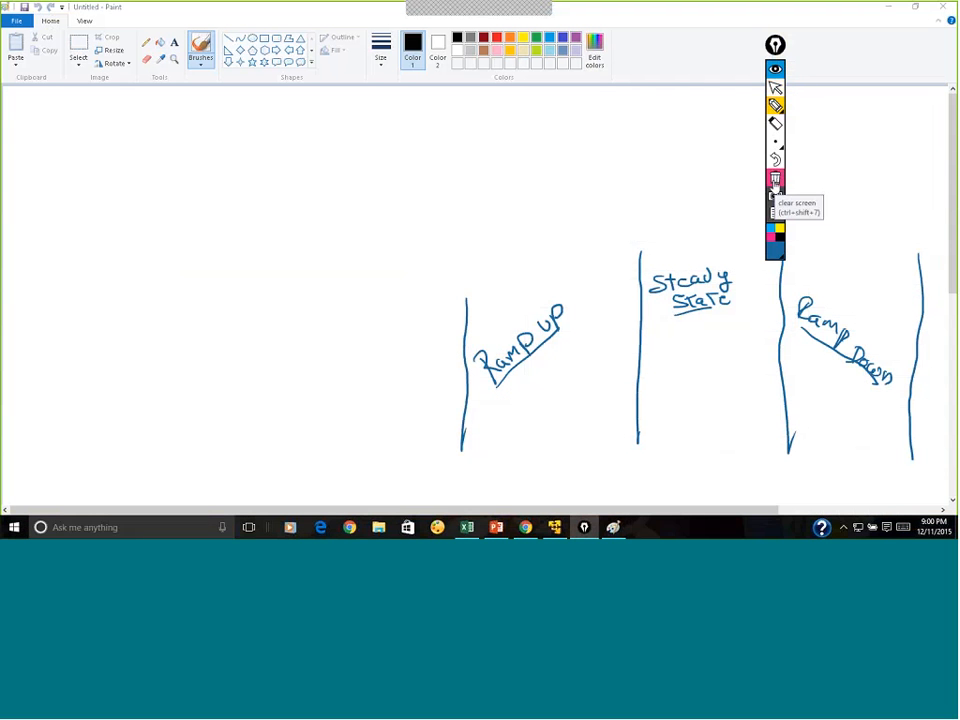
click(776, 180)
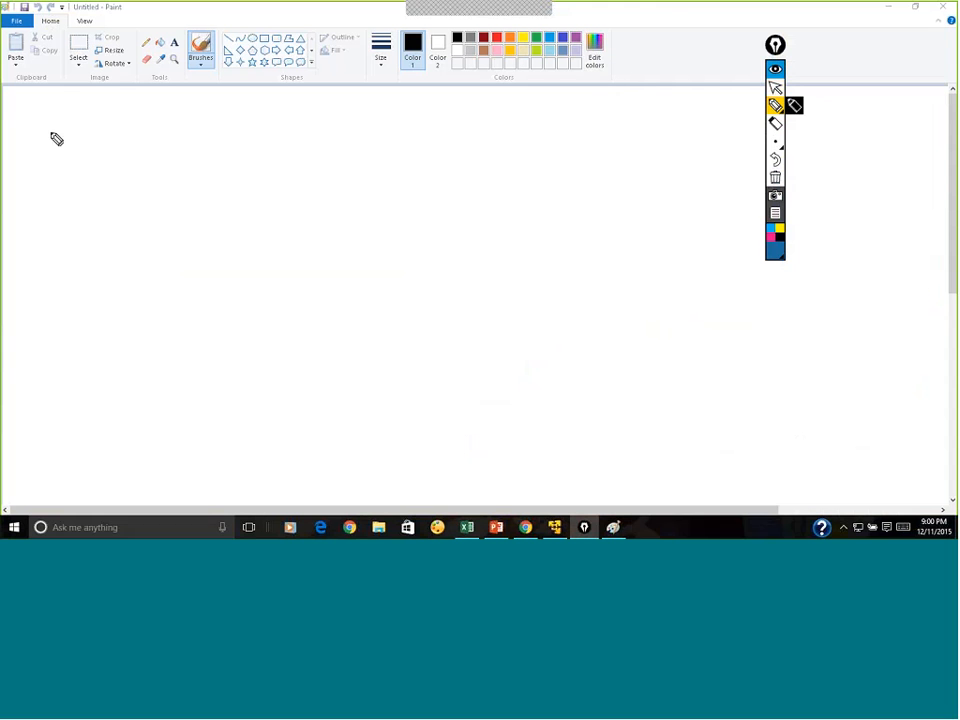
- Handwrite the headings "Ramp up", "Steady State" and "Ramp Down" one below another, adding an arrow after "Ramp up"
mouse_move(36, 121)
mouse_down()
mouse_move(114, 133)
mouse_move(154, 124)
mouse_move(141, 130)
mouse_up()
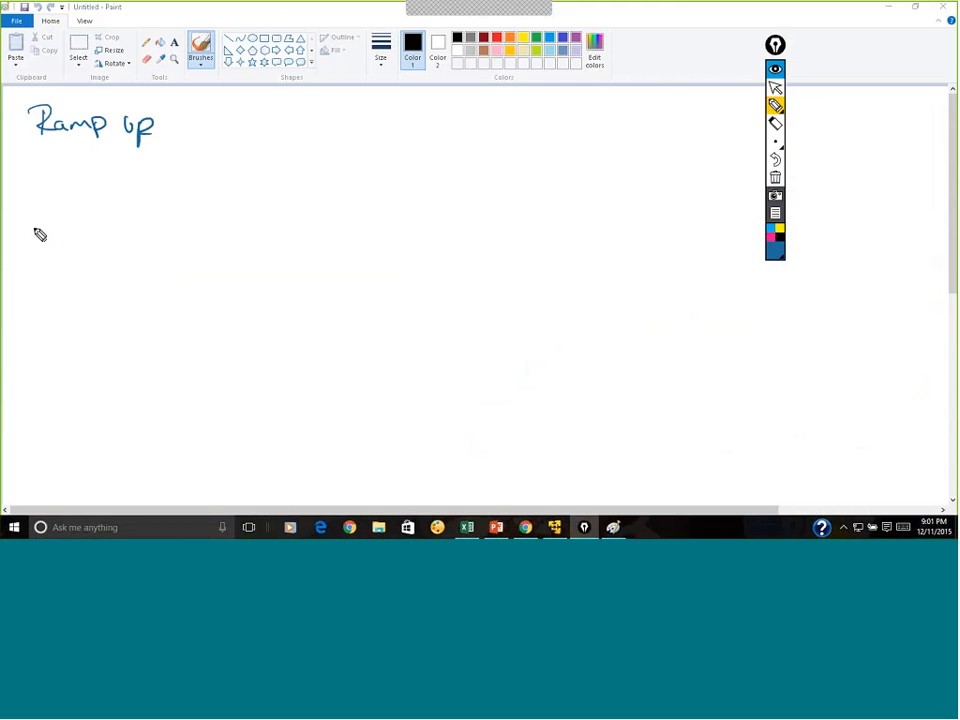
mouse_move(54, 210)
mouse_down()
mouse_move(71, 223)
mouse_move(100, 220)
mouse_move(116, 239)
mouse_move(188, 216)
mouse_move(176, 213)
mouse_up()
mouse_move(44, 337)
mouse_down()
mouse_move(36, 339)
mouse_move(190, 340)
mouse_up()
drag(178, 127, 214, 126)
drag(207, 120, 208, 131)
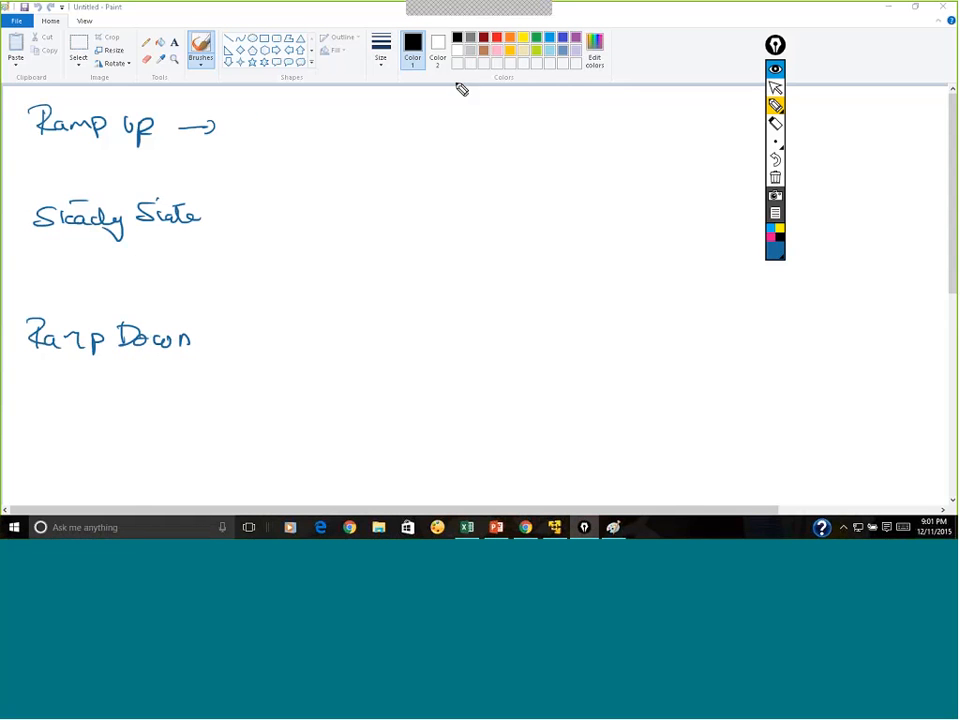
- Move the pen palette clear of the writing area and write "How the users log into the system" beside Ramp up
drag(775, 45, 880, 52)
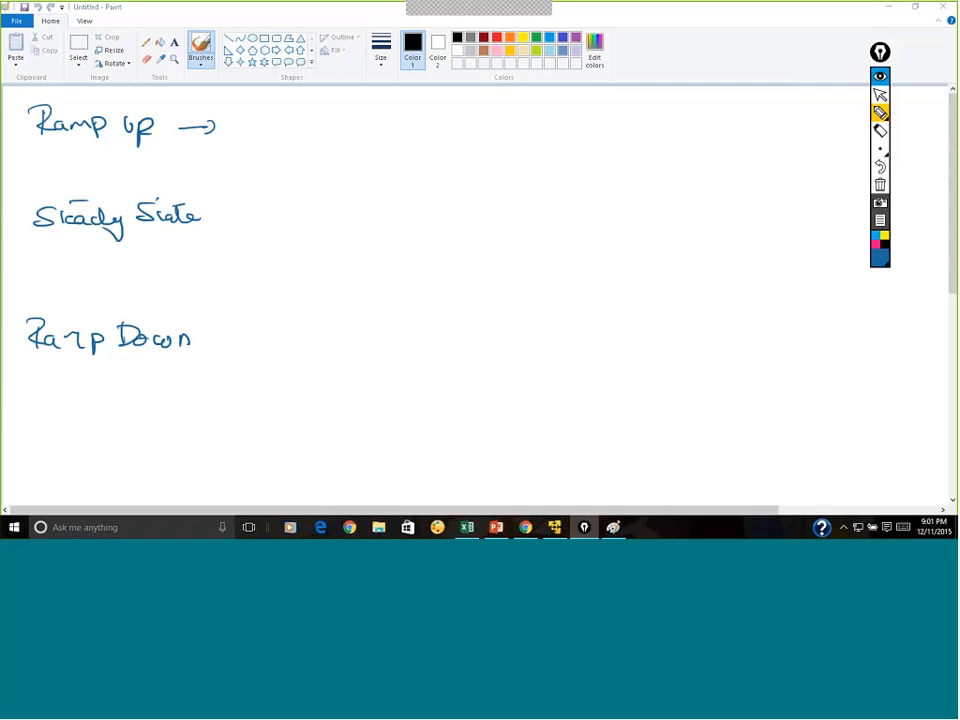
mouse_move(251, 112)
mouse_down()
mouse_move(252, 133)
mouse_move(263, 124)
mouse_move(265, 134)
mouse_up()
mouse_move(272, 125)
mouse_down()
mouse_move(530, 126)
mouse_move(527, 148)
mouse_move(568, 127)
mouse_move(648, 126)
mouse_move(694, 138)
mouse_move(704, 130)
mouse_up()
mouse_move(736, 106)
mouse_down()
mouse_move(740, 130)
mouse_move(775, 128)
mouse_up()
drag(738, 100, 752, 99)
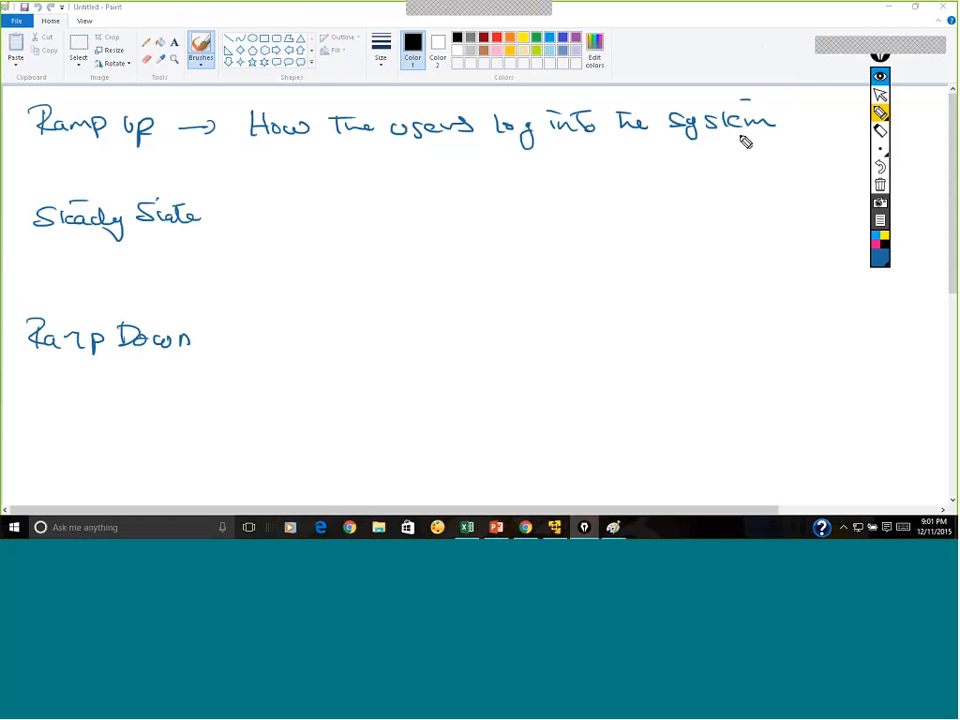
- Add an arrow after Steady State and write "How long the load should remain in the system"
mouse_move(211, 216)
mouse_down()
mouse_move(225, 224)
mouse_move(349, 219)
mouse_move(393, 233)
mouse_move(446, 223)
mouse_move(439, 216)
mouse_move(463, 228)
mouse_move(520, 227)
mouse_up()
mouse_move(553, 207)
mouse_down()
mouse_move(604, 219)
mouse_move(810, 216)
mouse_up()
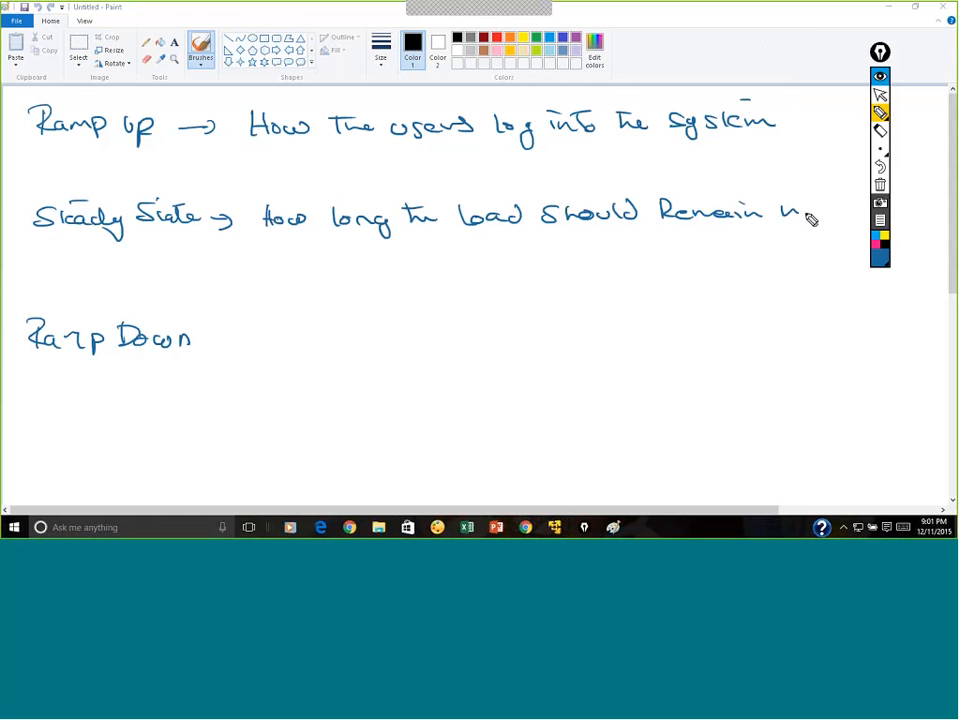
click(789, 192)
mouse_move(272, 252)
mouse_down()
mouse_move(280, 264)
mouse_move(317, 272)
mouse_move(455, 262)
mouse_up()
drag(396, 258, 420, 257)
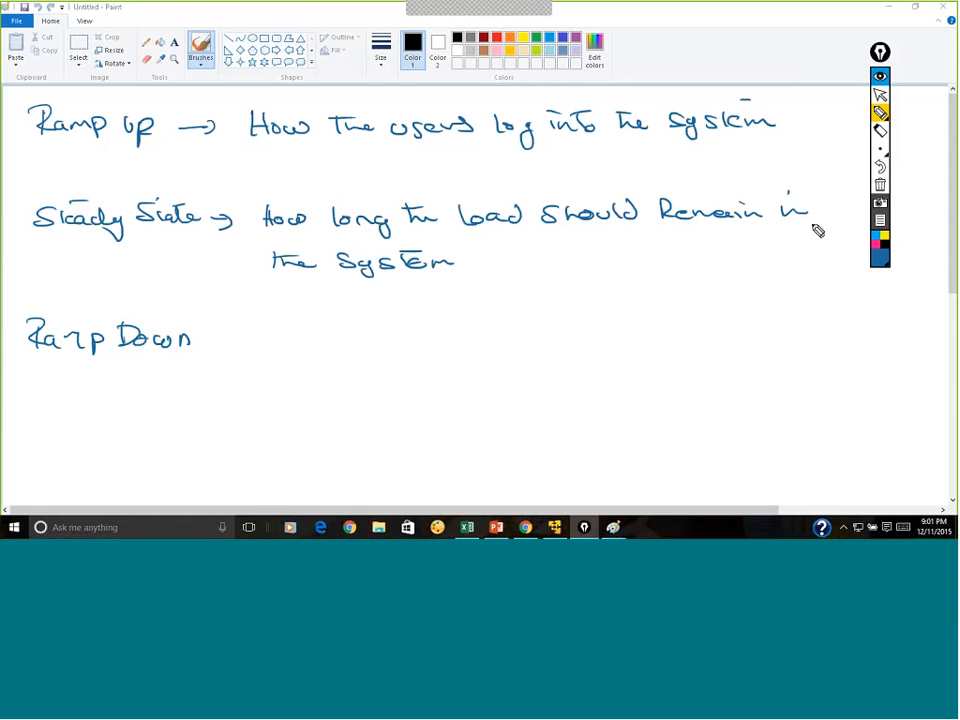
- Write "How the users should log out of the system" beside Ramp Down and underline all three headings
mouse_move(210, 340)
mouse_down()
mouse_move(285, 345)
mouse_move(360, 330)
mouse_up()
mouse_move(346, 330)
mouse_down()
mouse_move(347, 345)
mouse_move(412, 342)
mouse_up()
mouse_move(420, 333)
mouse_down()
mouse_move(443, 340)
mouse_move(634, 326)
mouse_move(679, 330)
mouse_move(672, 340)
mouse_move(706, 321)
mouse_move(833, 318)
mouse_up()
drag(276, 385, 406, 379)
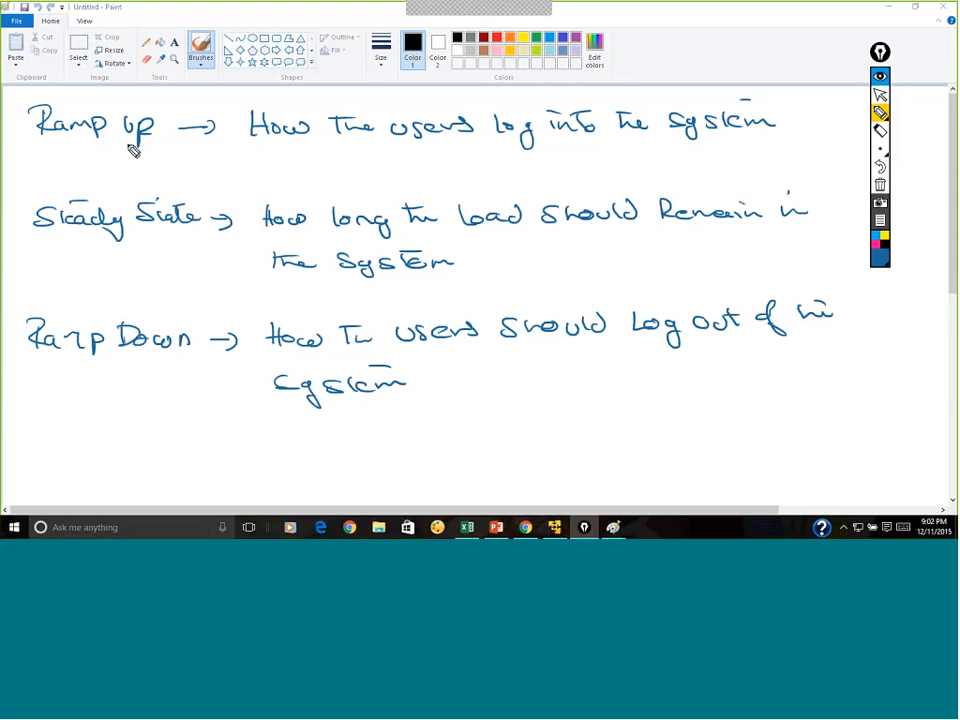
drag(35, 158, 157, 147)
drag(74, 243, 138, 238)
drag(92, 366, 142, 363)
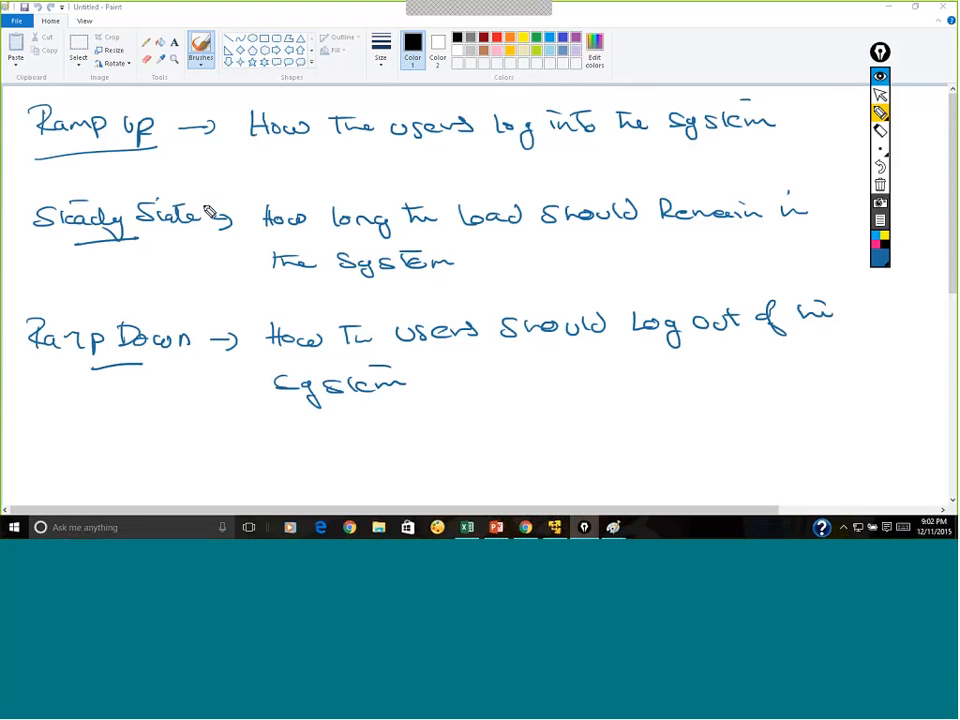
- Annotate Steady State with "Load Test + Stress Test – 1hr" and "E → 8hr → 48hr", underlining the heading again
mouse_move(208, 201)
mouse_down()
mouse_move(284, 168)
mouse_move(341, 161)
mouse_up()
drag(362, 158, 380, 157)
drag(371, 158, 370, 176)
drag(383, 169, 395, 175)
drag(410, 157, 410, 176)
drag(404, 164, 458, 175)
drag(446, 169, 497, 174)
drag(505, 165, 514, 164)
drag(517, 169, 535, 173)
mouse_move(552, 163)
mouse_down()
mouse_move(545, 173)
mouse_move(581, 159)
mouse_up()
drag(573, 160, 572, 175)
drag(580, 169, 591, 172)
mouse_move(599, 163)
mouse_down()
mouse_move(592, 174)
mouse_move(604, 174)
mouse_up()
drag(598, 164, 703, 173)
mouse_move(710, 166)
mouse_down()
mouse_move(725, 162)
mouse_move(690, 162)
mouse_move(736, 177)
mouse_up()
drag(680, 158, 681, 173)
mouse_move(312, 186)
mouse_down()
mouse_move(305, 195)
mouse_move(412, 185)
mouse_up()
mouse_move(423, 182)
mouse_down()
mouse_move(434, 192)
mouse_move(496, 193)
mouse_up()
drag(530, 184, 537, 194)
drag(553, 184, 590, 187)
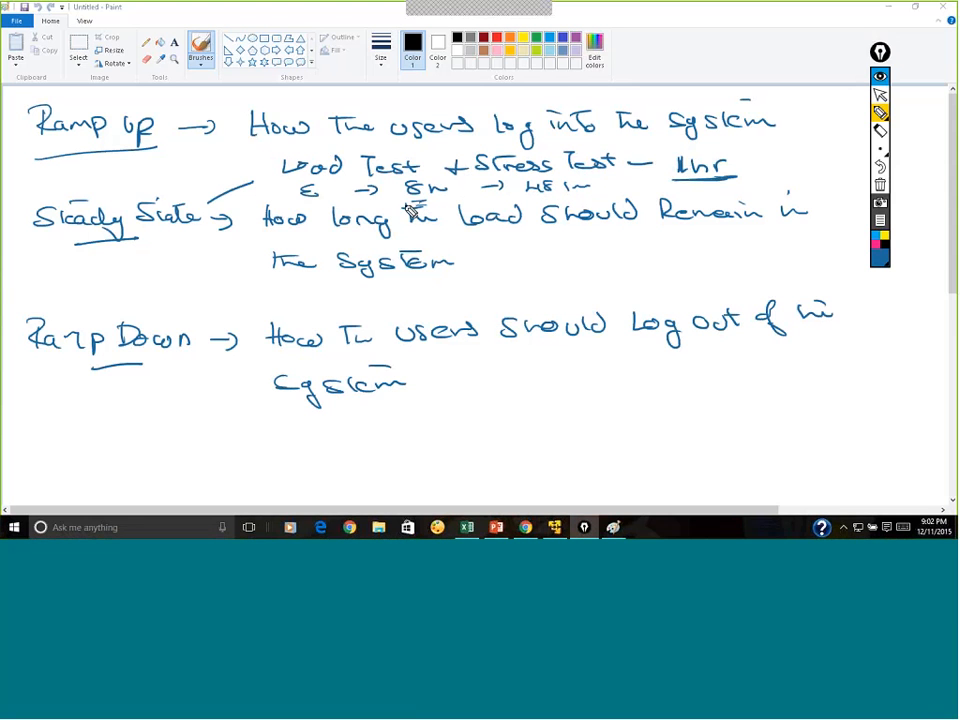
drag(45, 244, 178, 238)
- Write "8:3 AM" below the Ramp Down text and draw a rising line from it to an underlined "9:3"
drag(342, 434, 362, 452)
click(356, 440)
click(356, 451)
mouse_move(380, 432)
mouse_down()
mouse_move(395, 432)
mouse_move(392, 450)
mouse_up()
mouse_move(396, 442)
mouse_down()
mouse_move(460, 427)
mouse_move(530, 371)
mouse_move(590, 361)
mouse_move(584, 369)
mouse_up()
click(570, 362)
click(570, 369)
drag(527, 371, 616, 357)
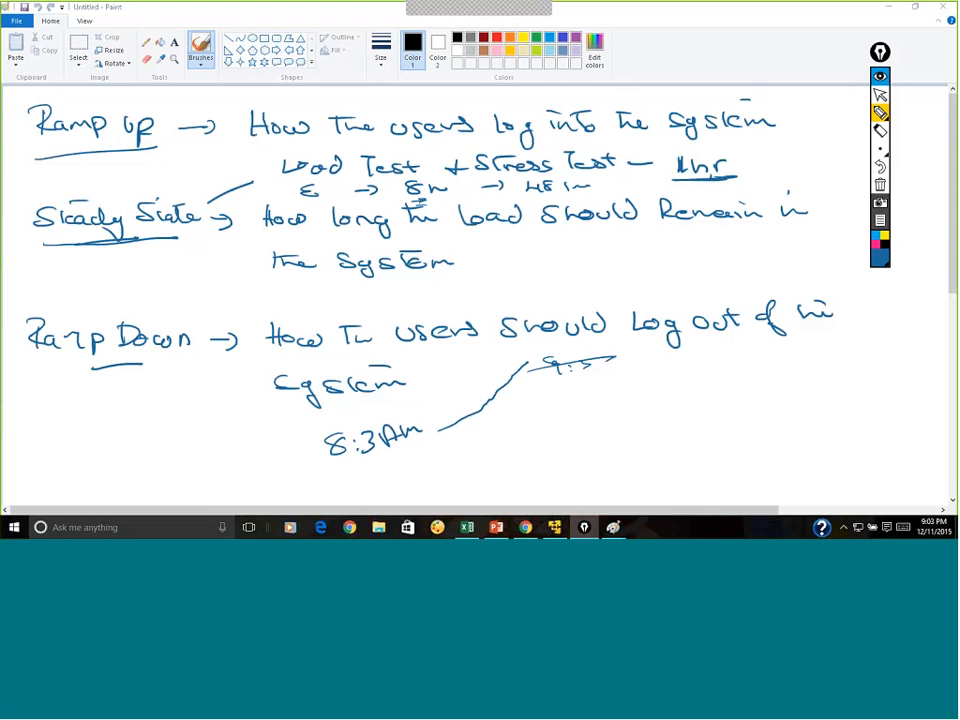
- Sketch a daily load curve that rises, levels off, drops and peaks again, and draw an outline around it
mouse_move(436, 477)
mouse_down()
mouse_move(497, 450)
mouse_move(555, 378)
mouse_up()
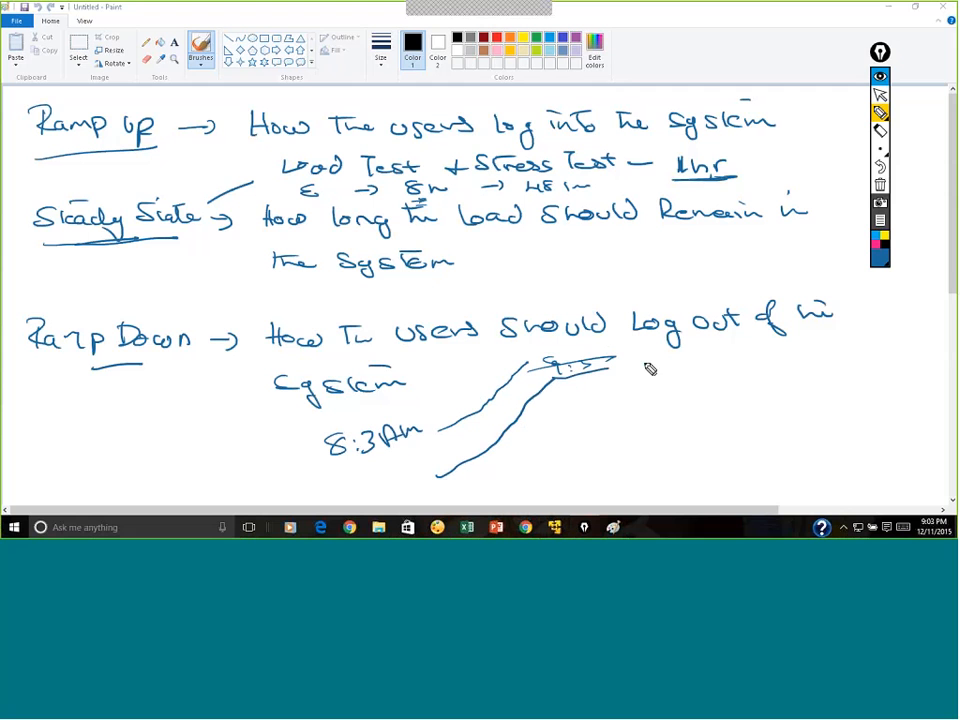
drag(614, 367, 712, 364)
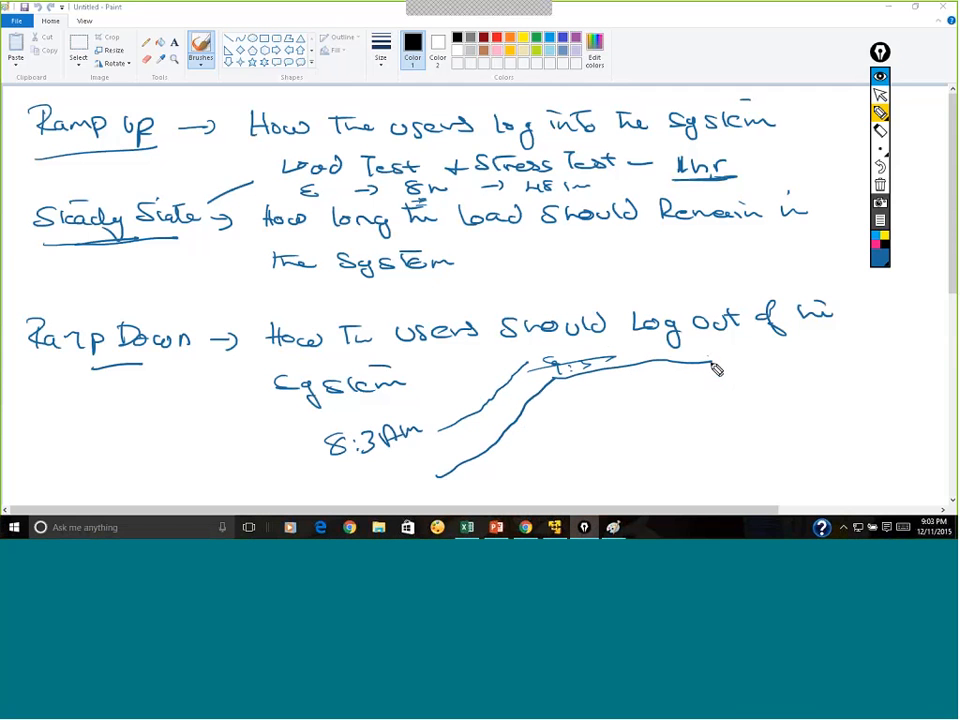
drag(713, 365, 736, 410)
mouse_move(742, 410)
mouse_down()
mouse_move(800, 410)
mouse_move(816, 456)
mouse_move(878, 459)
mouse_move(895, 332)
mouse_move(943, 336)
mouse_move(955, 432)
mouse_up()
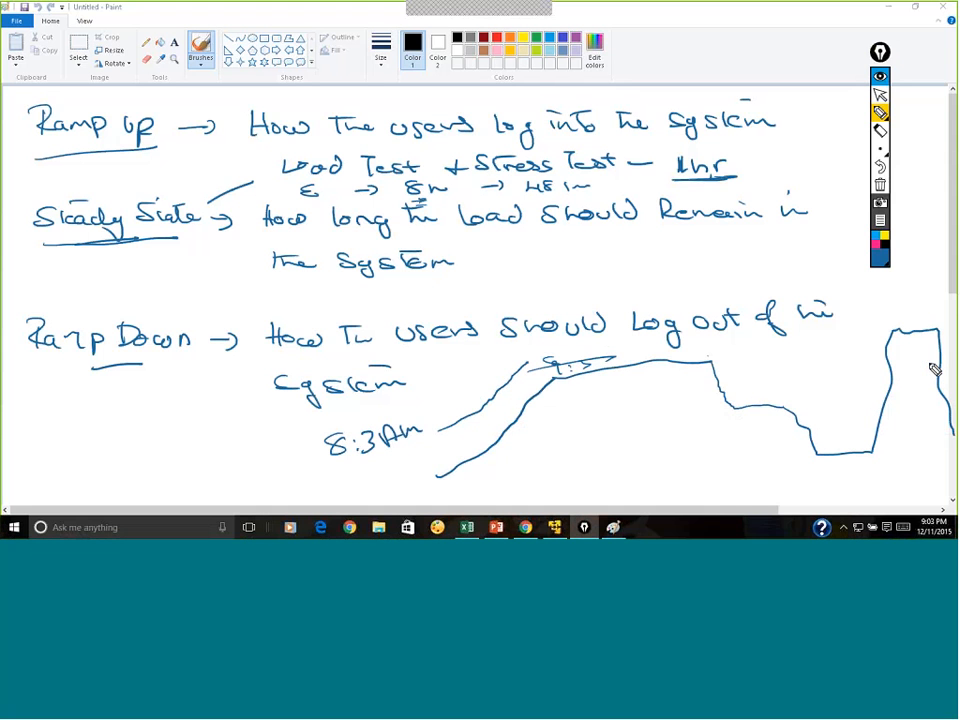
drag(452, 498, 955, 456)
mouse_move(953, 345)
mouse_down()
mouse_move(705, 345)
mouse_move(575, 360)
mouse_move(450, 503)
mouse_up()
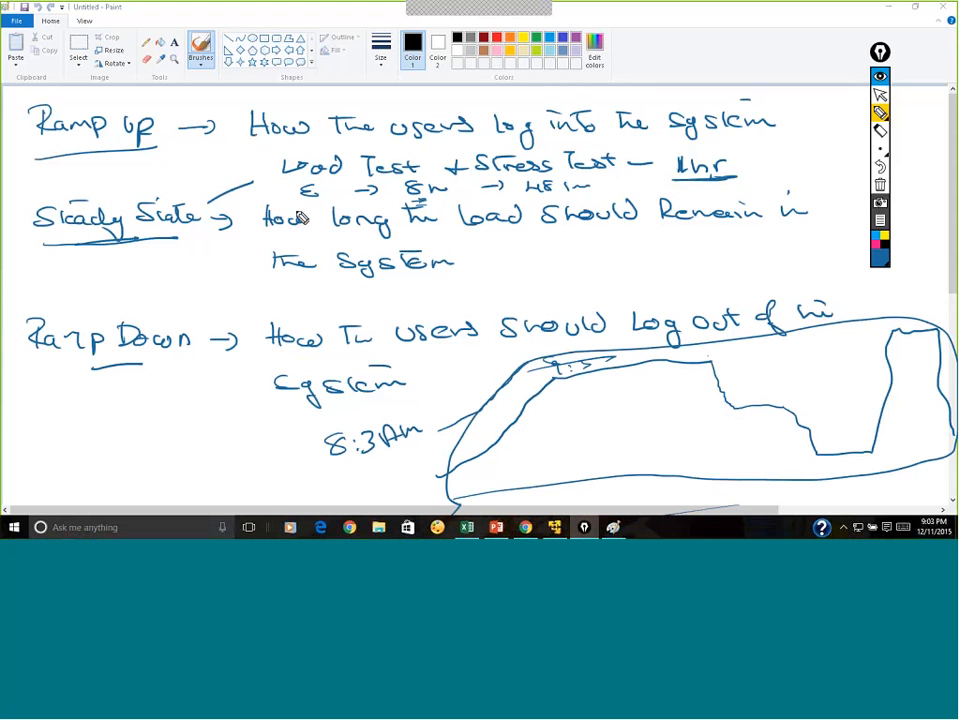
- Write "500", "2-5sec", "5 – 10 sec" and "10 → 15" above the Ramp up line, circling the 5–10 second range
drag(295, 108, 315, 100)
drag(340, 86, 369, 96)
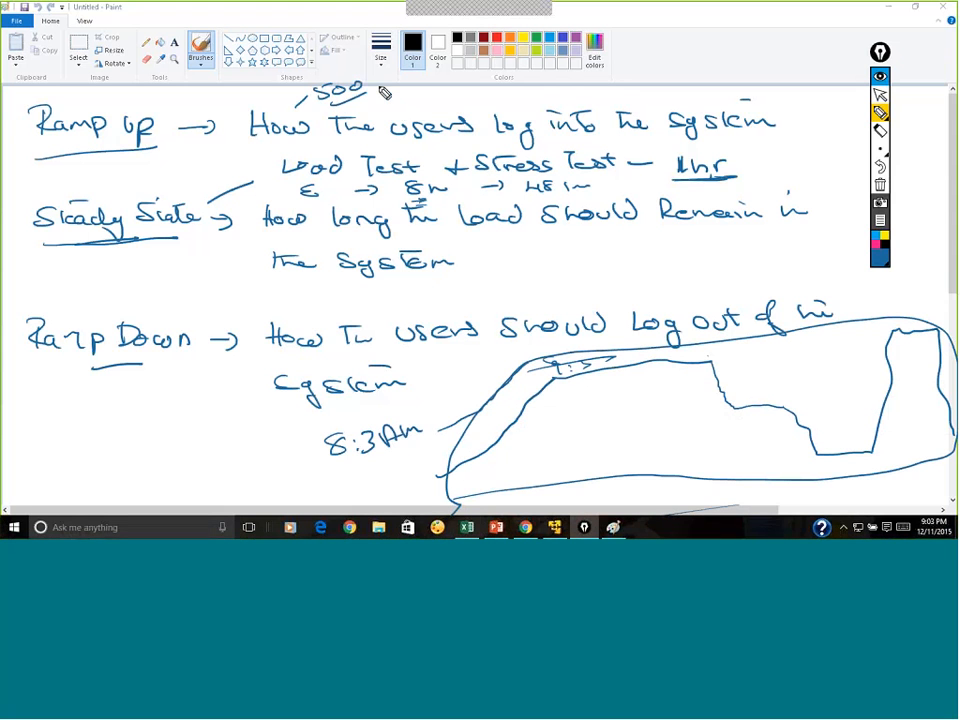
drag(460, 378, 510, 383)
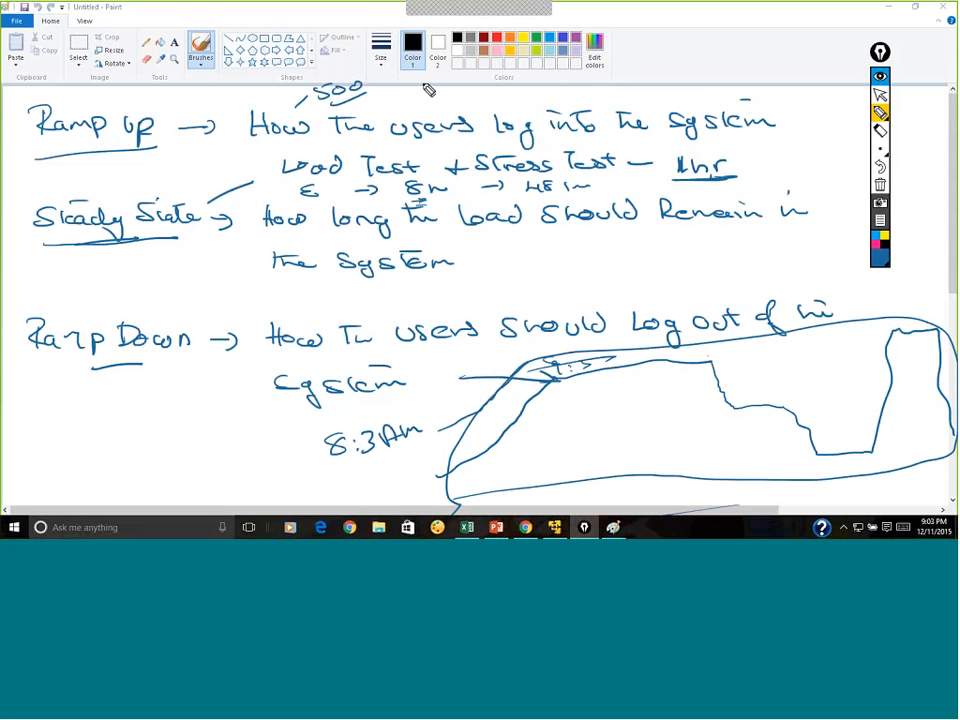
drag(426, 85, 439, 92)
drag(443, 88, 500, 91)
drag(512, 84, 514, 91)
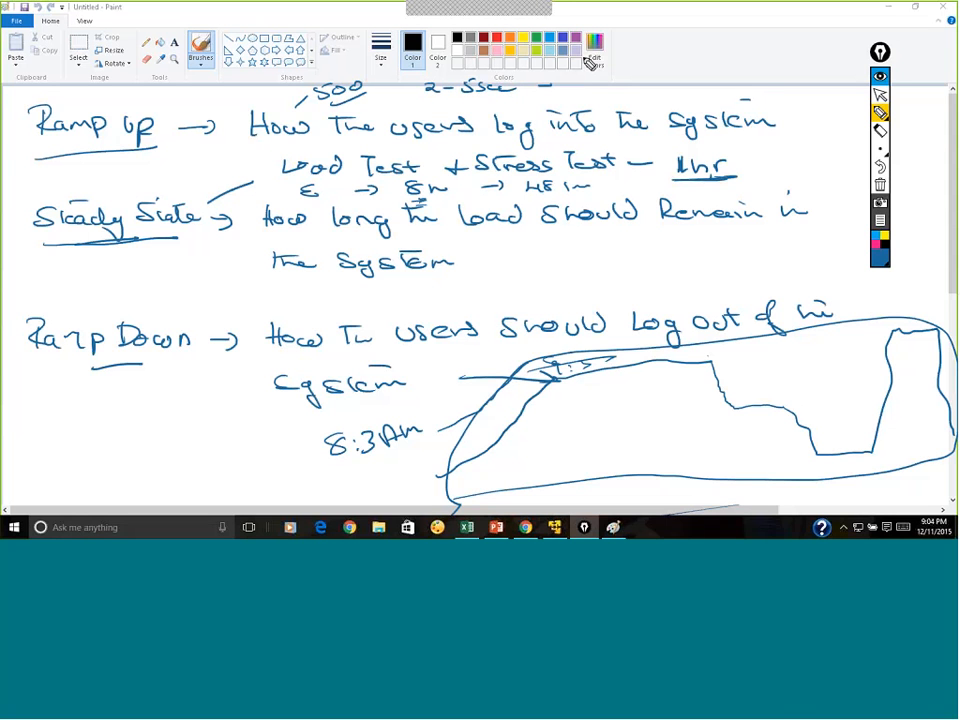
mouse_move(578, 73)
mouse_down()
mouse_move(573, 82)
mouse_move(760, 41)
mouse_up()
drag(596, 61, 566, 94)
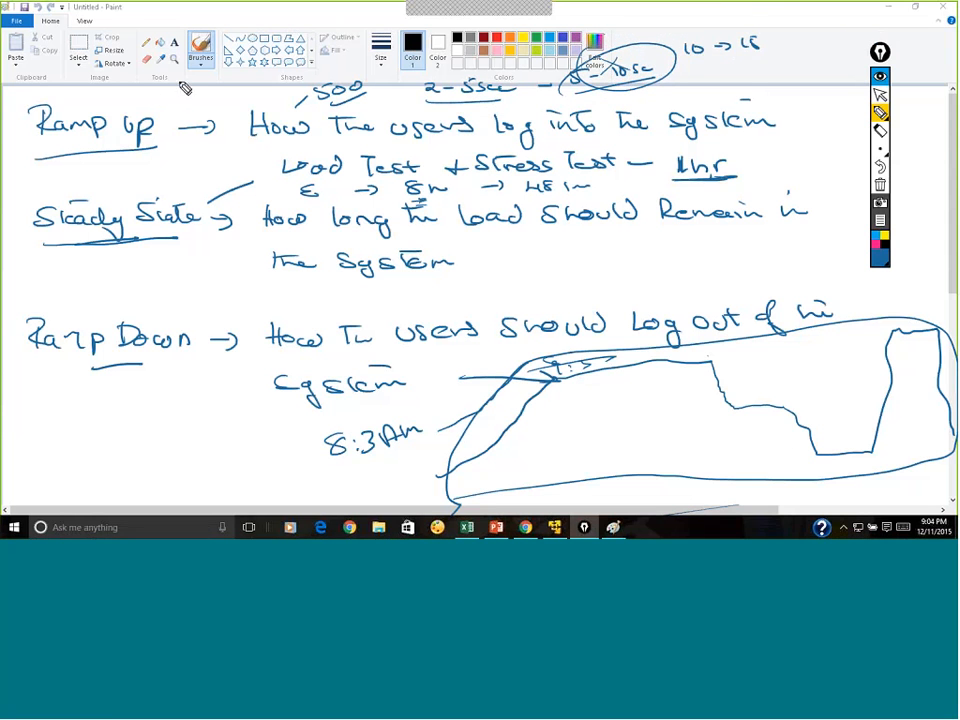
- Write and underline "3500" above Ramp up and an underlined time value beside the "10 → 15" note
mouse_move(177, 83)
mouse_down()
mouse_move(178, 95)
mouse_move(208, 71)
mouse_move(219, 74)
mouse_up()
drag(234, 69, 238, 93)
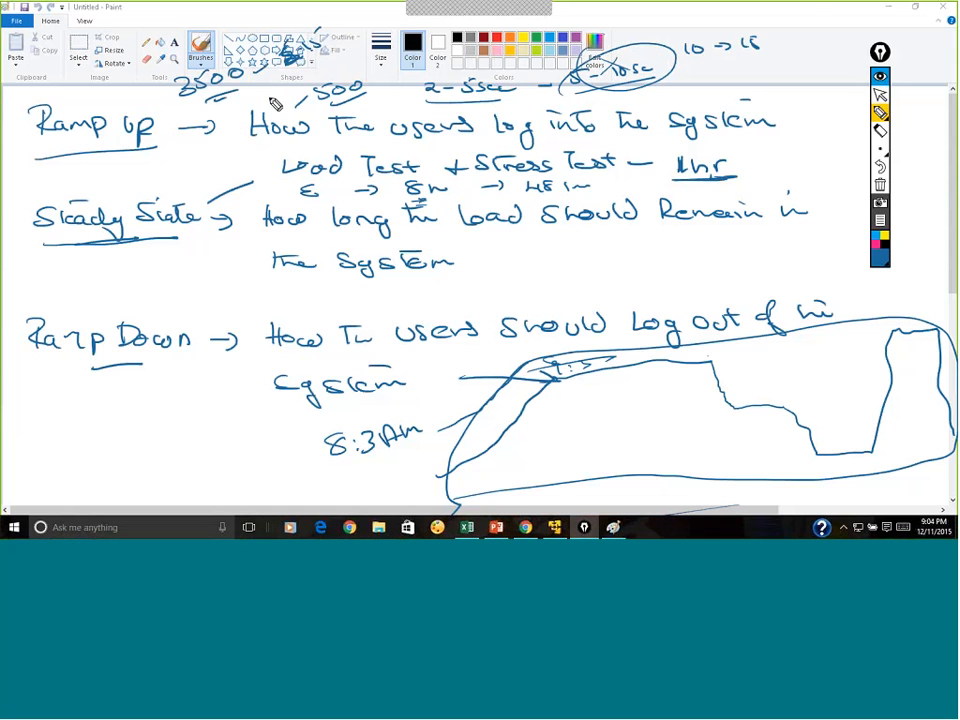
click(803, 42)
mouse_move(789, 42)
mouse_down()
mouse_move(793, 62)
mouse_move(829, 35)
mouse_move(836, 58)
mouse_up()
click(803, 52)
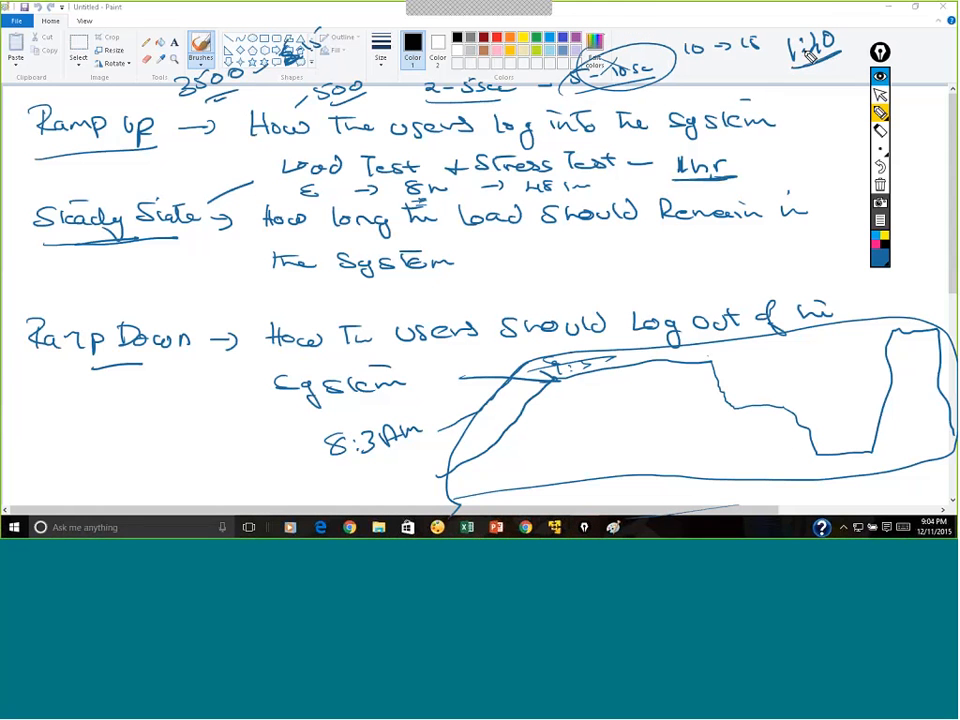
- Trace a simplified ramp-up, steady and ramp-down line over the load curve, write "3hr" and circle the underlined time value
mouse_move(456, 480)
mouse_down()
mouse_move(548, 376)
mouse_move(704, 357)
mouse_move(843, 443)
mouse_up()
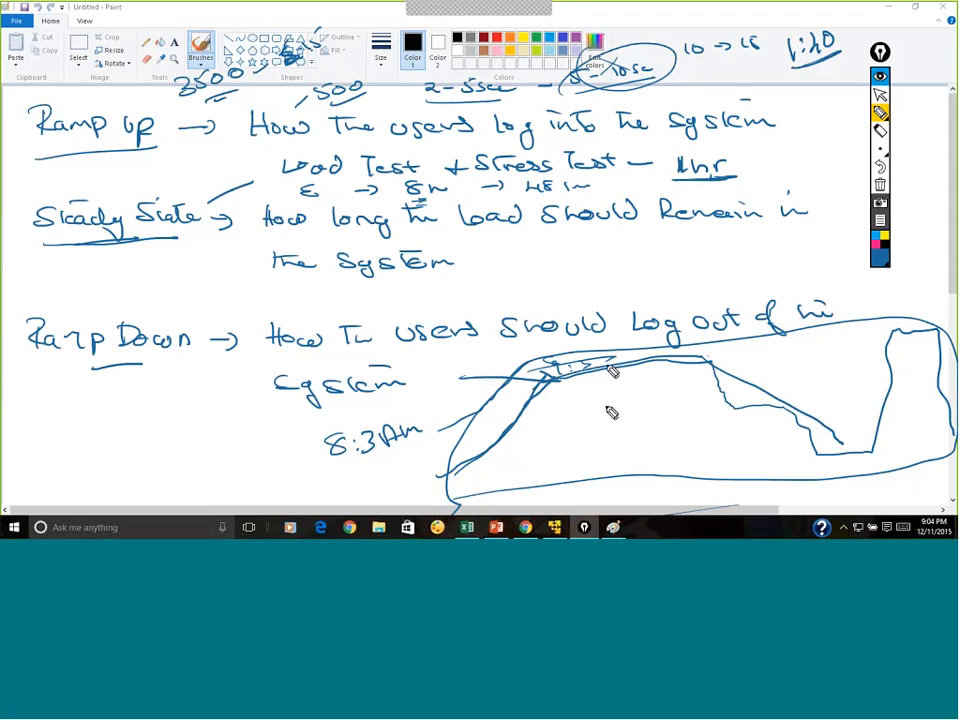
drag(812, 127, 822, 137)
mouse_move(826, 125)
mouse_down()
mouse_move(844, 135)
mouse_move(853, 128)
mouse_up()
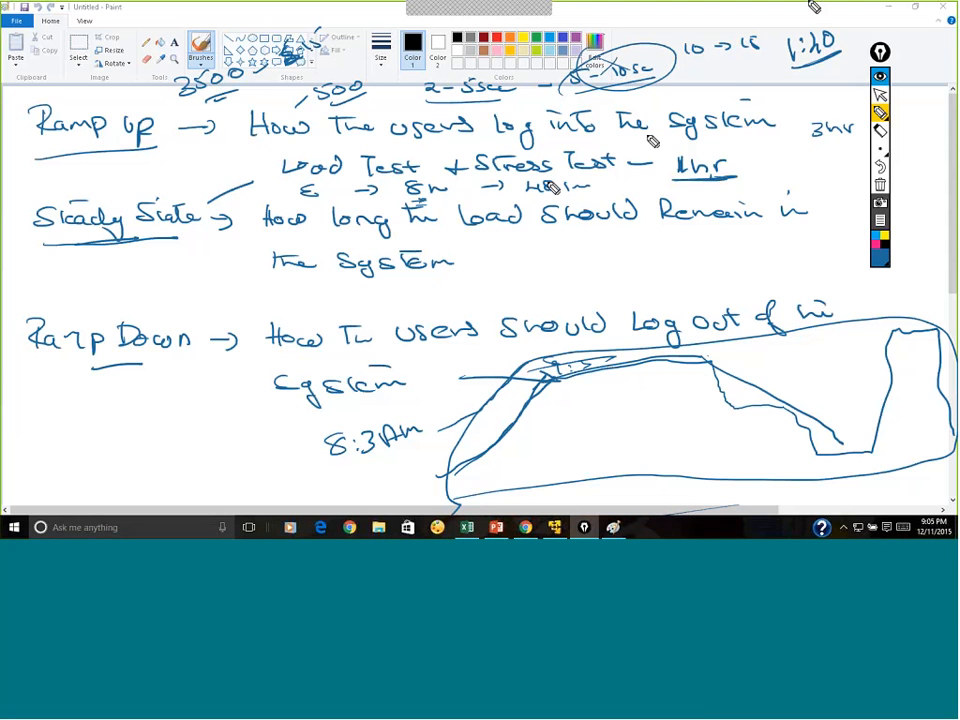
drag(845, 13, 790, 22)
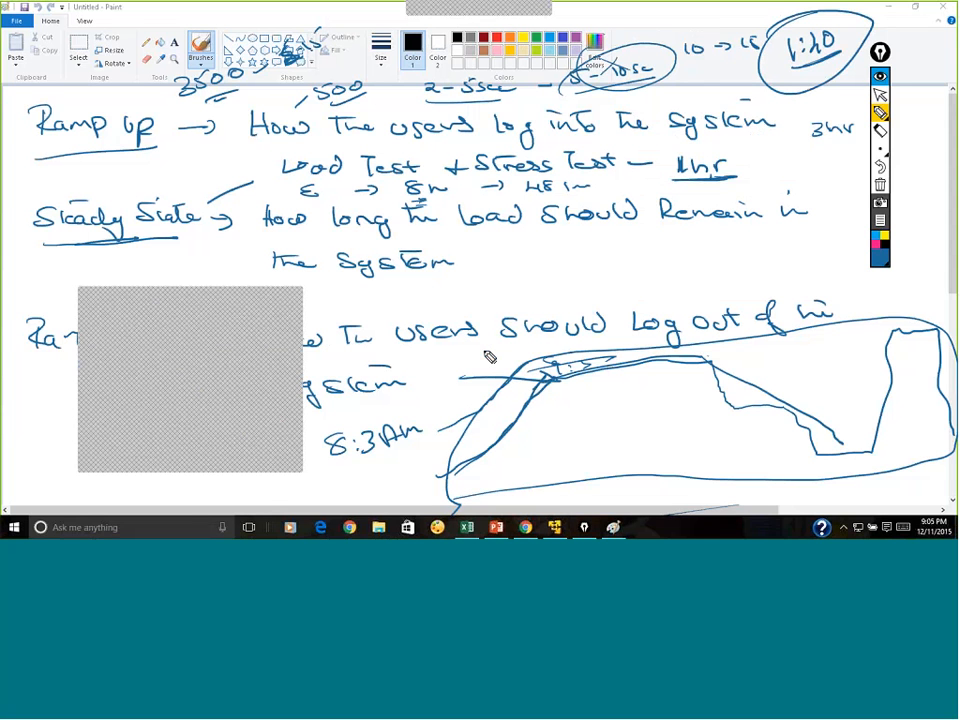
- Adjust the system audio volume, raising it after an initial reduction
key(XF86AudioRaiseVolume)
key(XF86AudioLowerVolume)
key(XF86AudioLowerVolume)
key(XF86AudioLowerVolume)
key(XF86AudioLowerVolume)
key(XF86AudioLowerVolume)
key(XF86AudioLowerVolume)
key(XF86AudioRaiseVolume)
key(XF86AudioRaiseVolume)
key(XF86AudioRaiseVolume)
key(XF86AudioRaiseVolume)
key(XF86AudioRaiseVolume)
key(XF86AudioRaiseVolume)
key(XF86AudioRaiseVolume)
key(XF86AudioRaiseVolume)
key(XF86AudioRaiseVolume)
key(XF86AudioRaiseVolume)
key(XF86AudioRaiseVolume)
key(XF86AudioRaiseVolume)
key(XF86AudioRaiseVolume)
key(XF86AudioRaiseVolume)
key(XF86AudioRaiseVolume)
key(XF86AudioRaiseVolume)
key(XF86AudioRaiseVolume)
key(XF86AudioRaiseVolume)
key(XF86AudioRaiseVolume)
key(XF86AudioRaiseVolume)
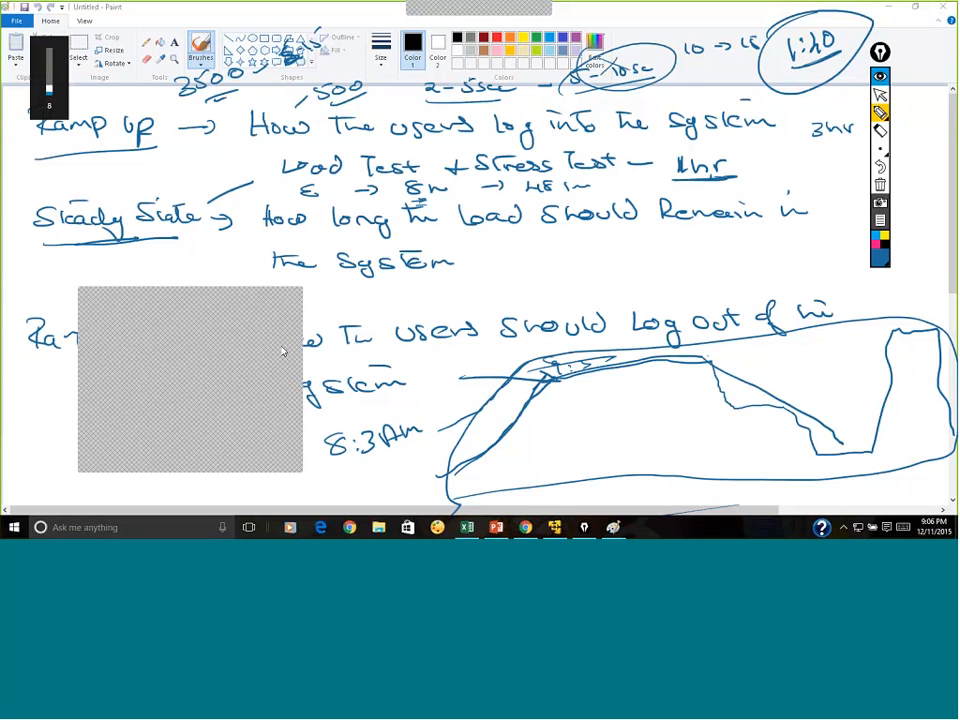
key(XF86AudioRaiseVolume)
key(XF86AudioRaiseVolume)
key(XF86AudioRaiseVolume)
key(XF86AudioRaiseVolume)
key(XF86AudioRaiseVolume)
key(XF86AudioRaiseVolume)
key(XF86AudioRaiseVolume)
key(XF86AudioRaiseVolume)
key(XF86AudioRaiseVolume)
key(XF86AudioRaiseVolume)
key(XF86AudioRaiseVolume)
key(XF86AudioRaiseVolume)
key(XF86AudioRaiseVolume)
key(XF86AudioRaiseVolume)
key(XF86AudioRaiseVolume)
key(XF86AudioRaiseVolume)
key(XF86AudioRaiseVolume)
key(XF86AudioRaiseVolume)
key(XF86AudioRaiseVolume)
key(XF86AudioRaiseVolume)
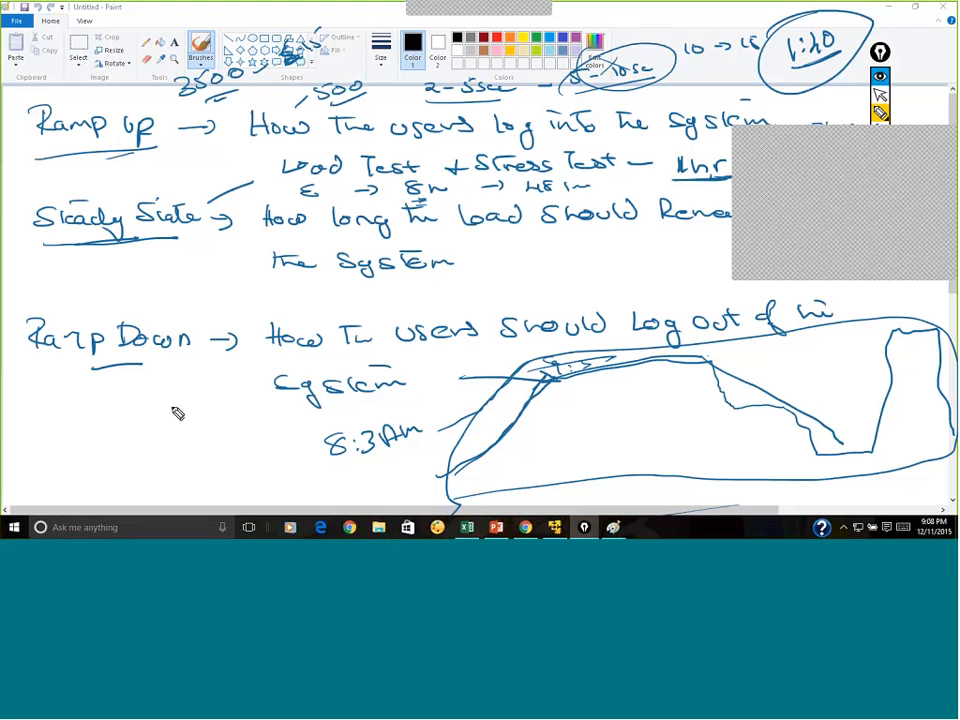
- Draw an arrow to a question mark below Ramp Down, strike through the heading, and write the underlined note "30 us – 30"
drag(141, 386, 232, 415)
click(237, 432)
drag(115, 293, 172, 360)
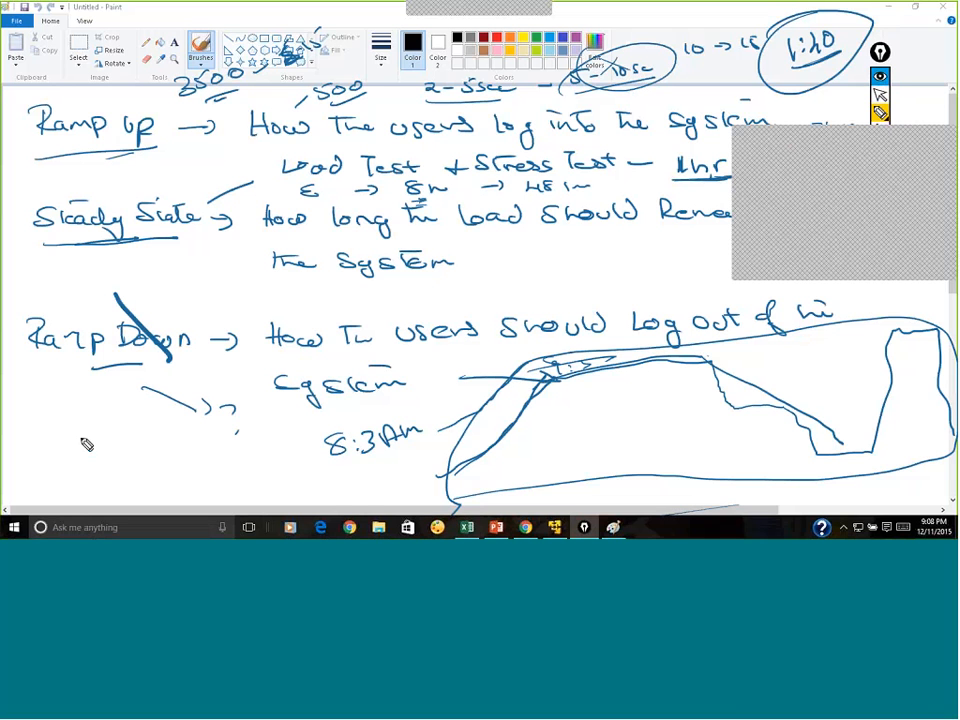
drag(81, 446, 82, 461)
mouse_move(98, 446)
mouse_down()
mouse_move(132, 447)
mouse_move(128, 455)
mouse_move(184, 449)
mouse_move(201, 434)
mouse_move(216, 458)
mouse_up()
drag(90, 478, 162, 467)
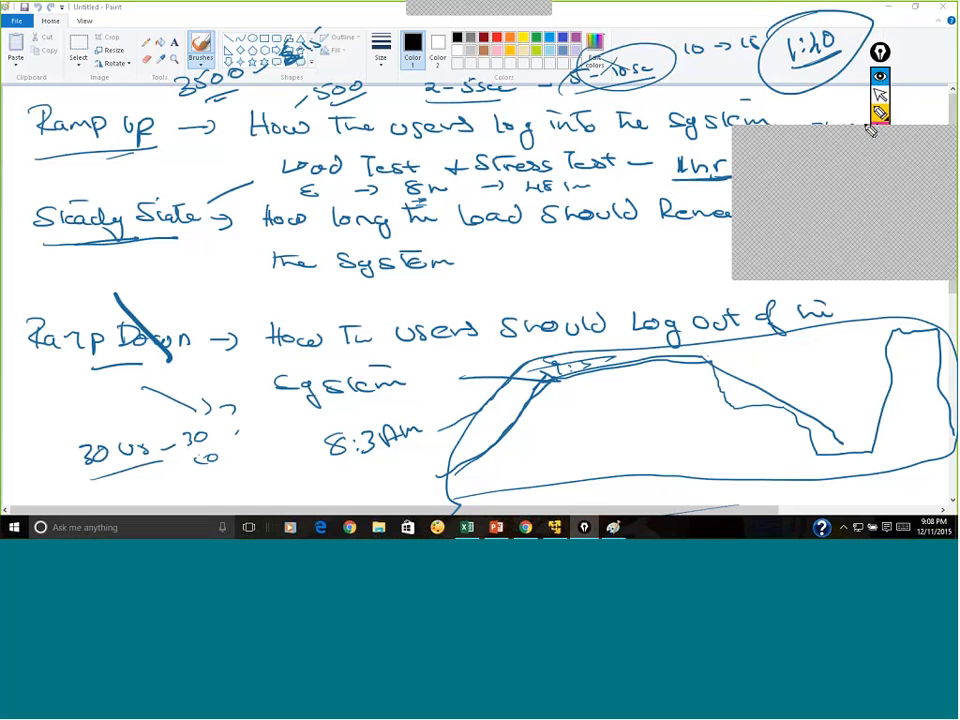
- Switch back to LoadRunner Controller, clear the handwritten notes and put away the pen palette
click(880, 95)
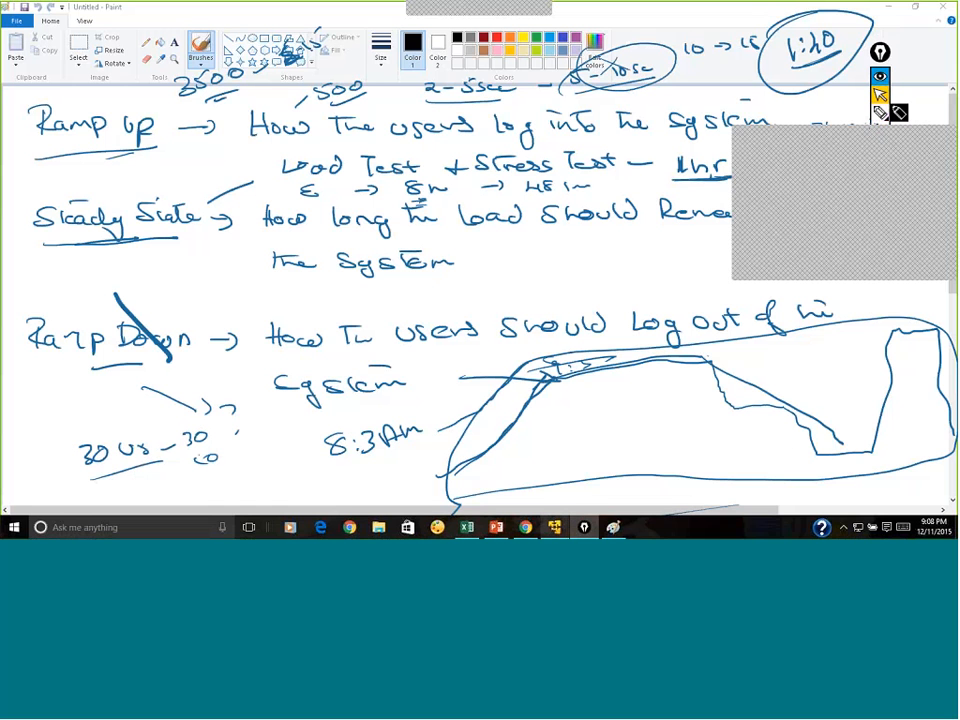
click(564, 528)
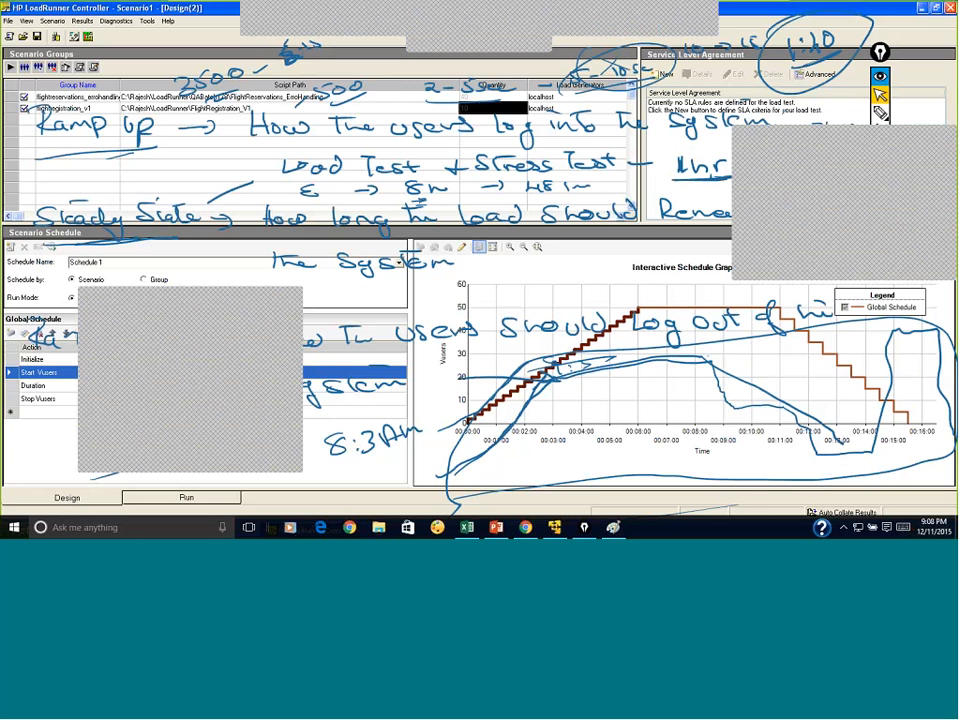
click(882, 195)
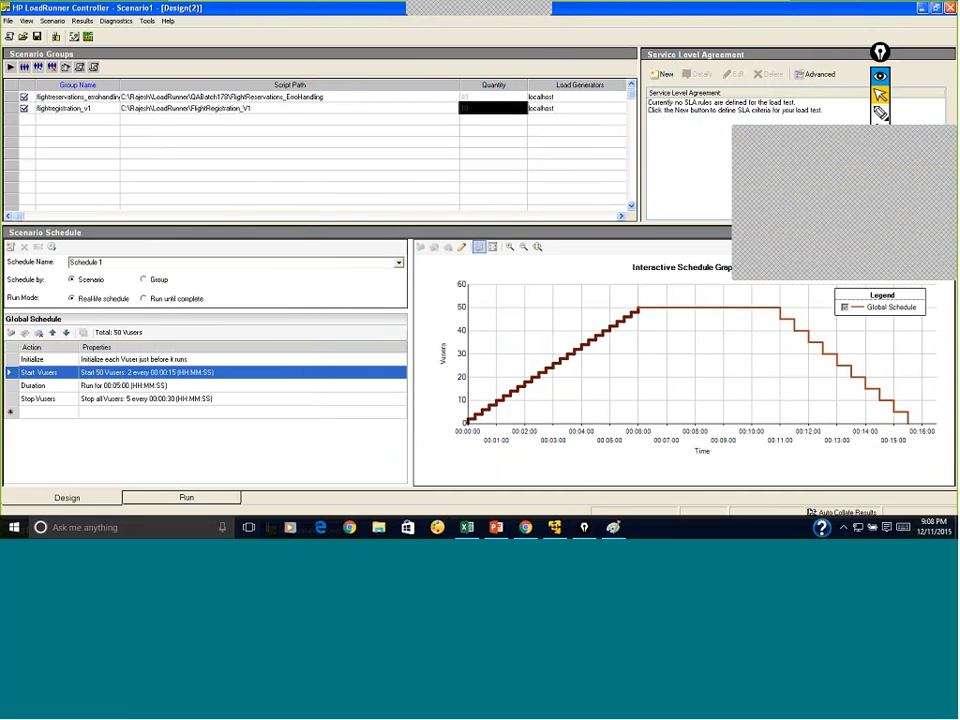
drag(864, 136, 777, 132)
click(838, 135)
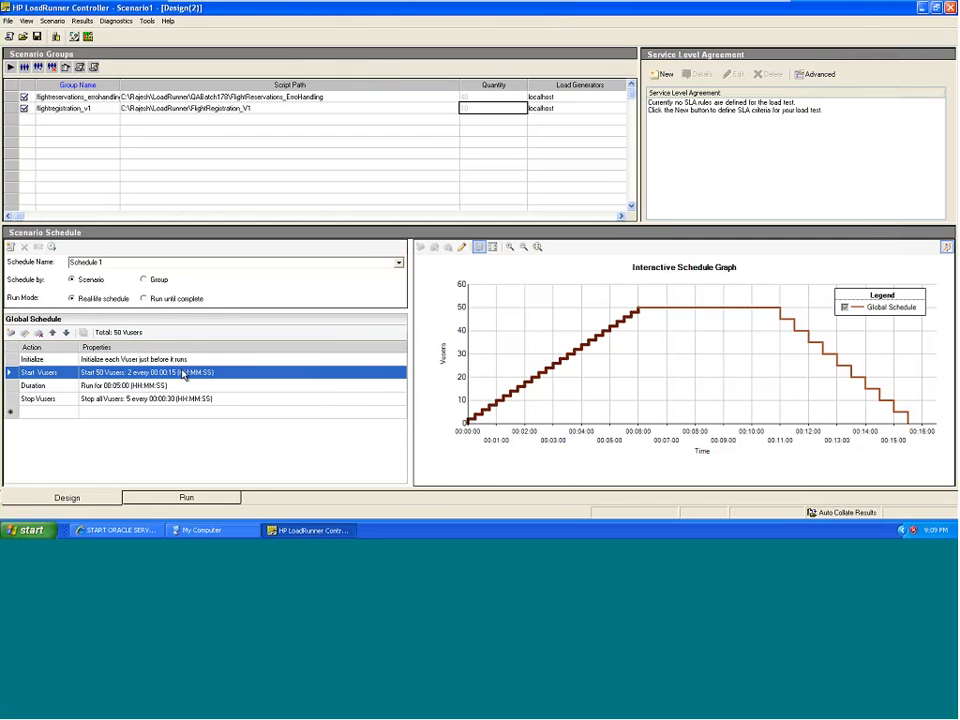
- Set the Start Vusers action to start 5 Vusers every 00:00:15 and apply it to the schedule
double_click(181, 373)
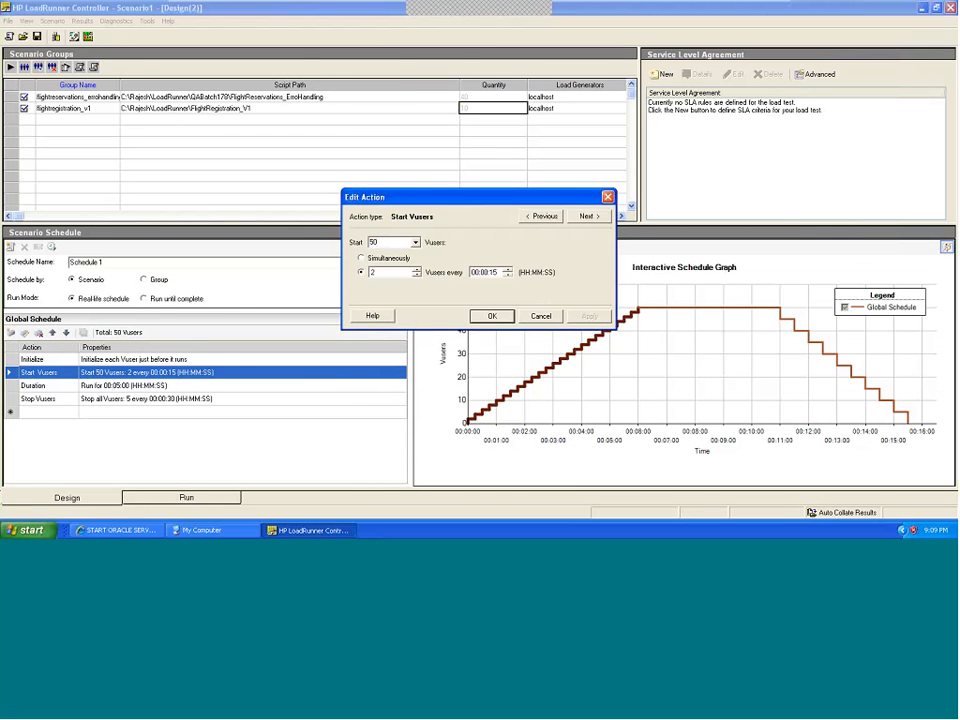
drag(518, 198, 494, 198)
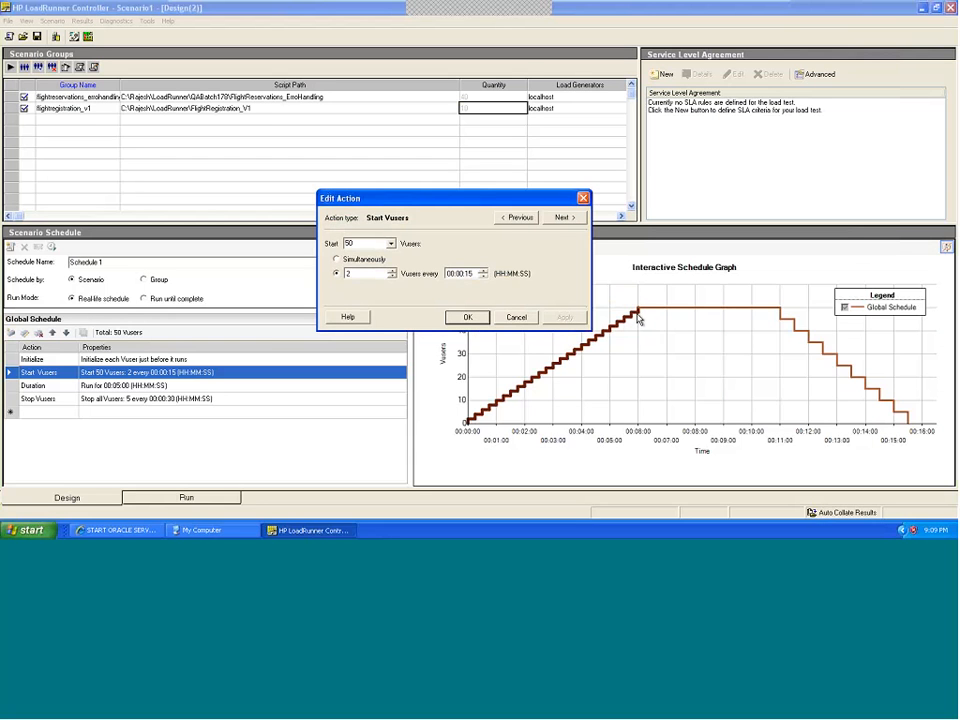
double_click(392, 270)
click(392, 271)
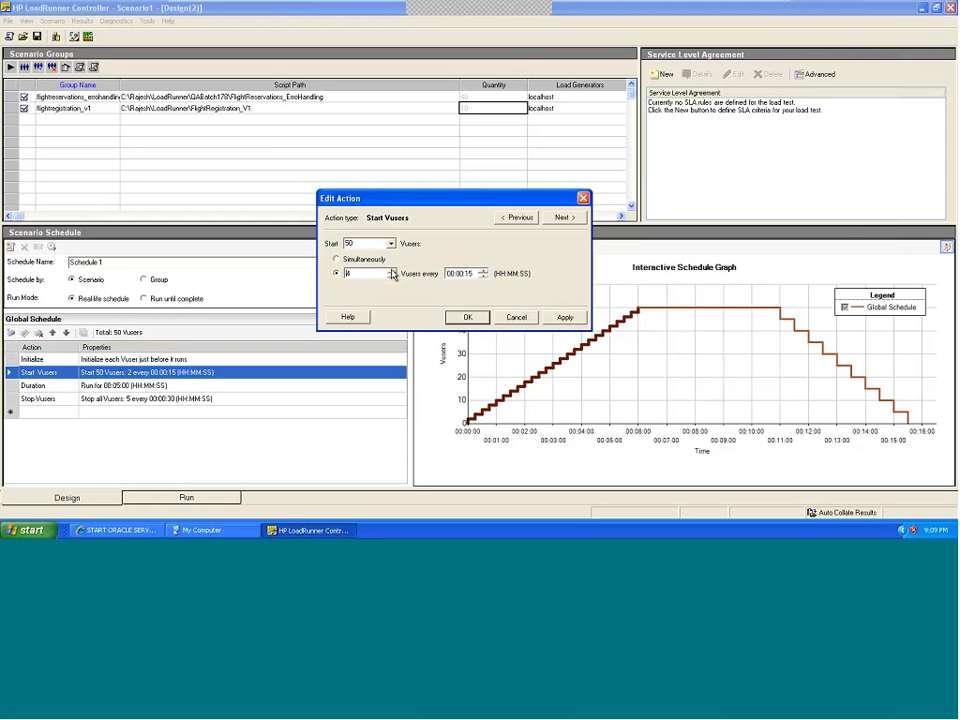
click(562, 317)
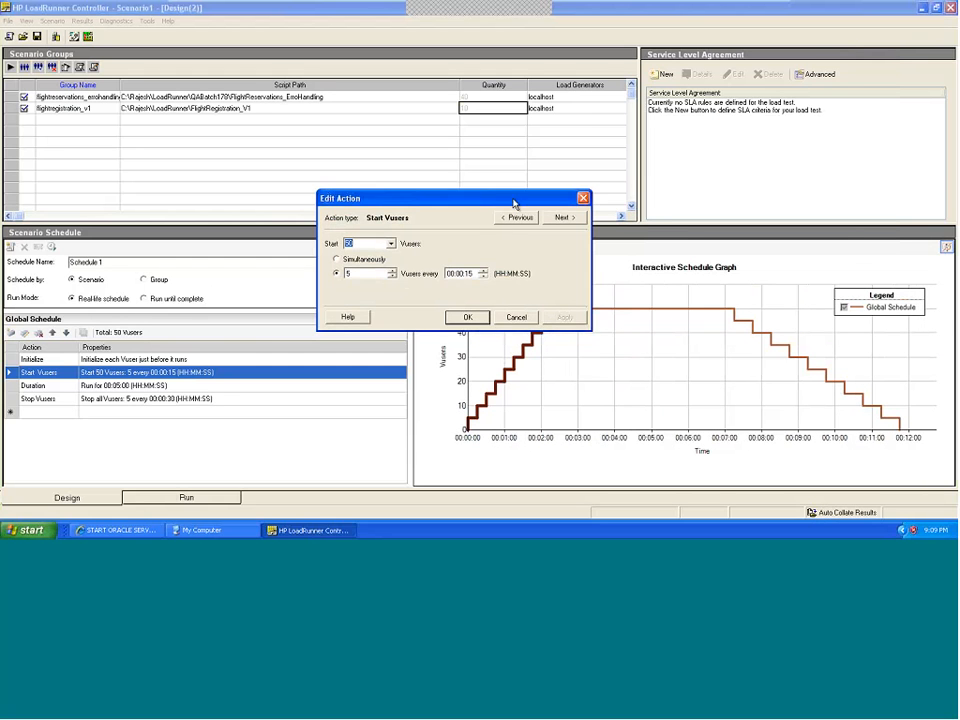
drag(503, 199, 328, 204)
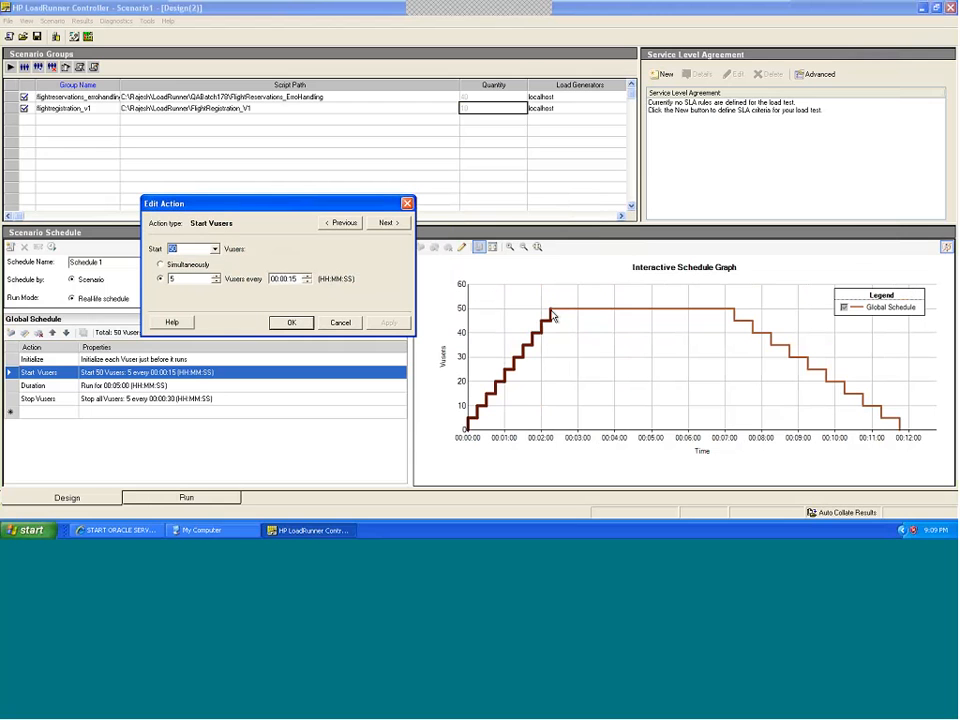
click(291, 323)
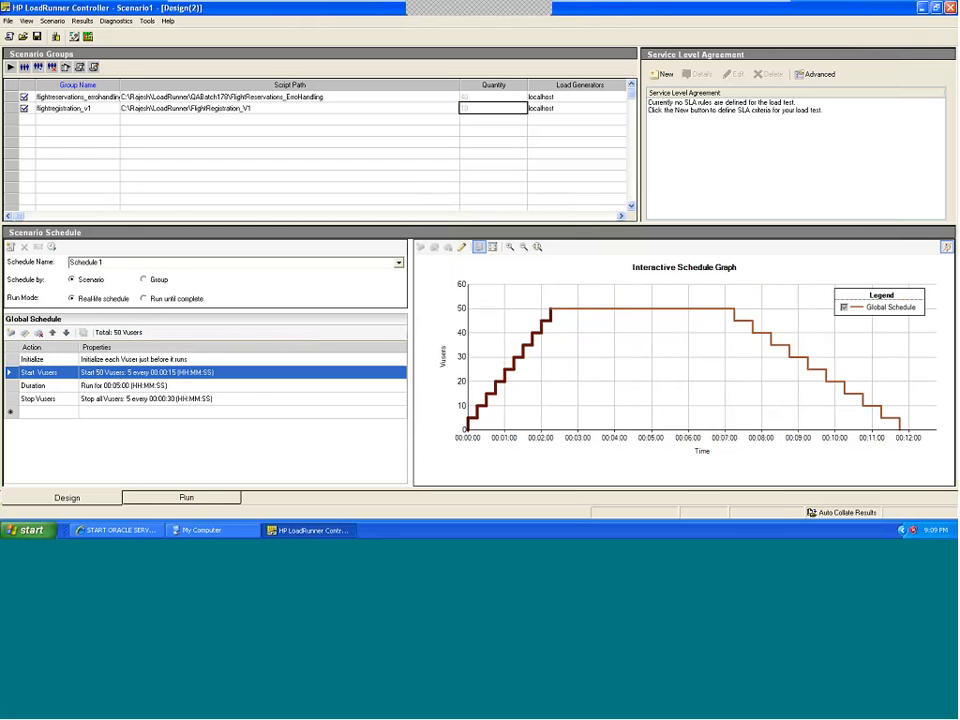
- Set the Stop Vusers action to stop all Vusers simultaneously
double_click(150, 400)
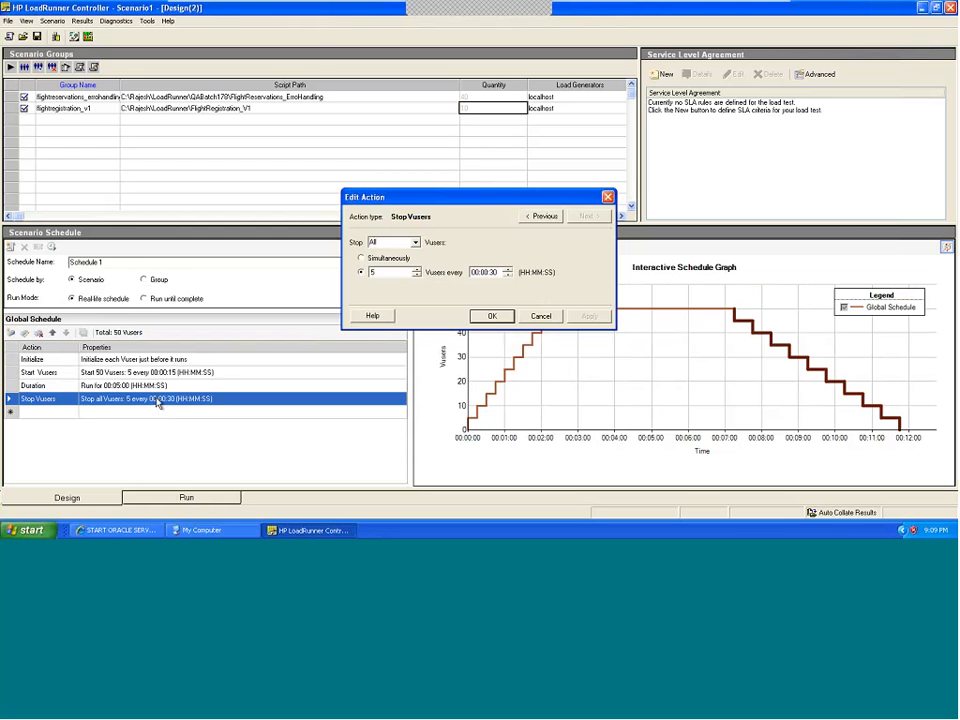
click(386, 262)
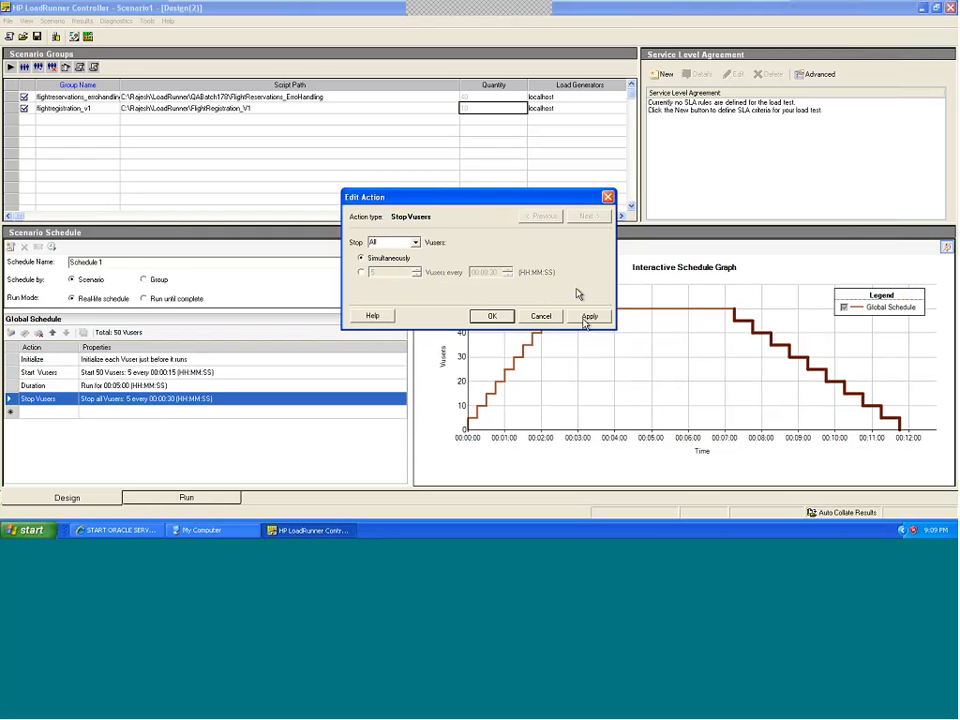
click(585, 318)
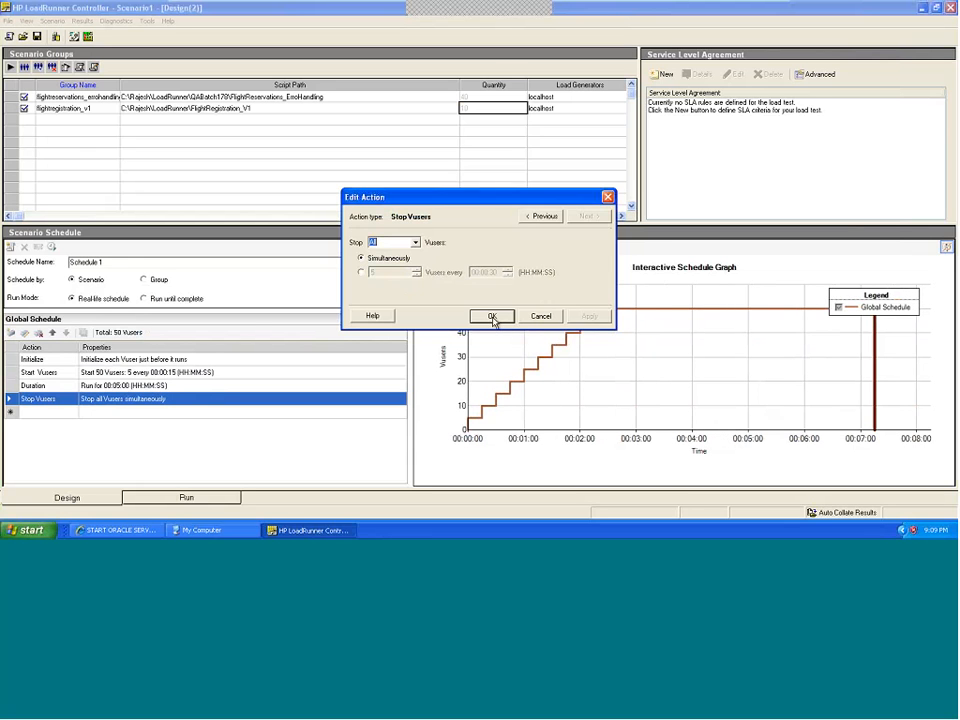
click(492, 317)
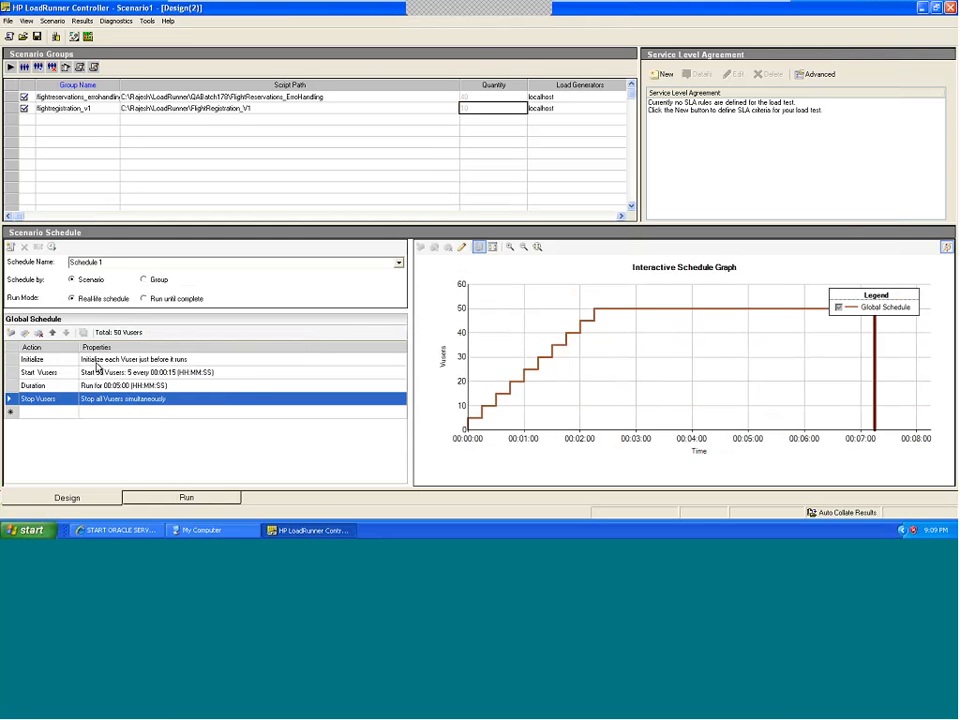
- Switch the schedule's run mode to Run until complete, accepting the loss of the current schedule settings
click(144, 300)
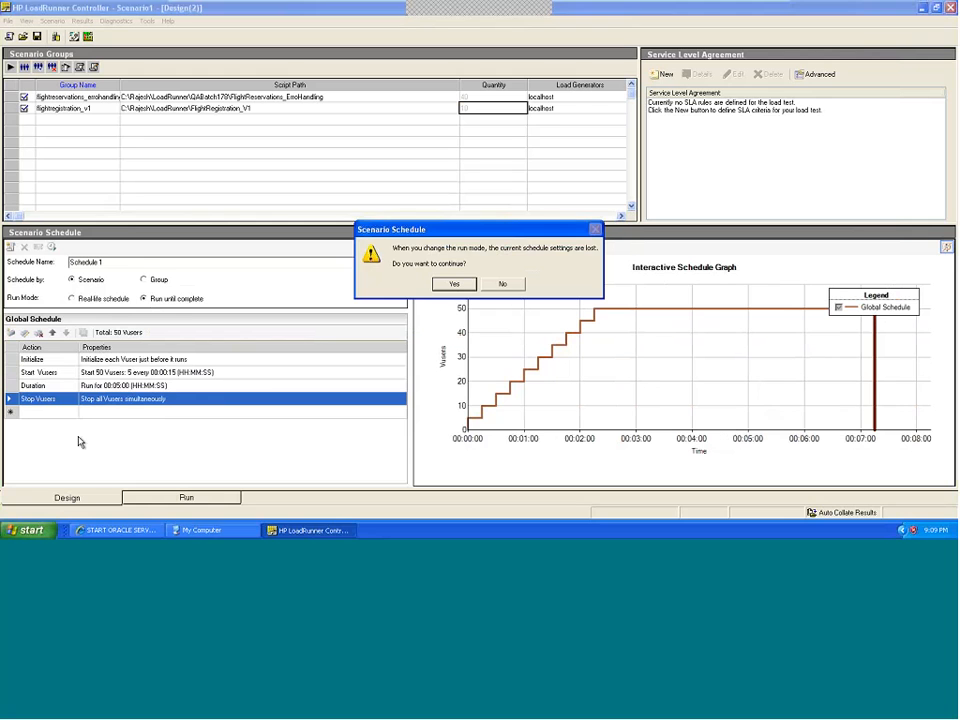
click(454, 281)
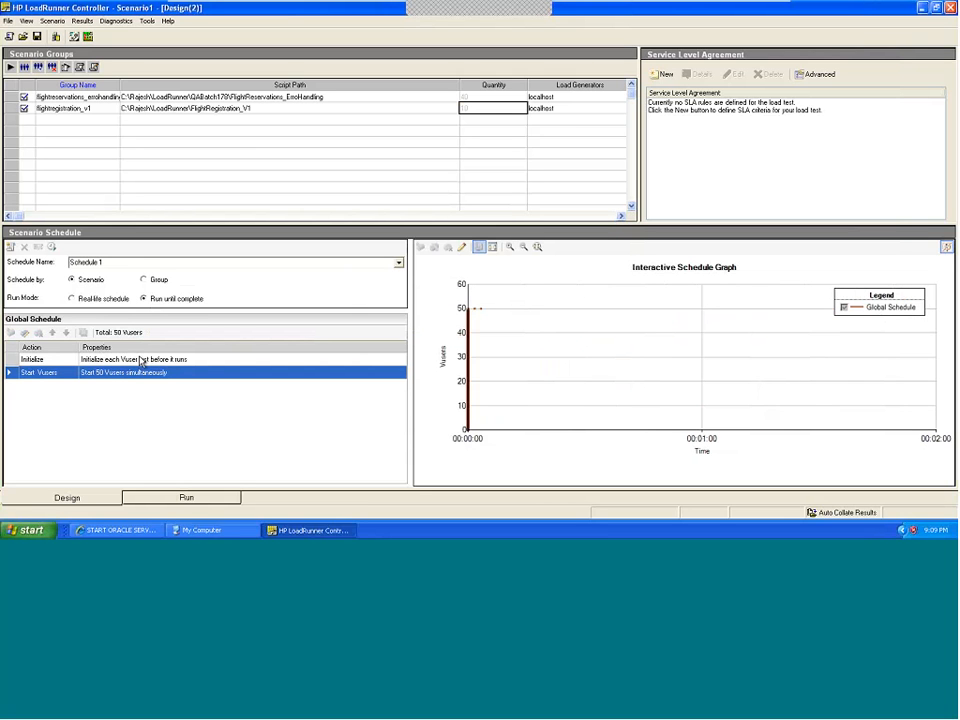
- Switch to the blank Paint canvas and handwrite an underlined "1hr Duration" heading with a dashed "Iteration" entry below it
mouse_move(684, 6)
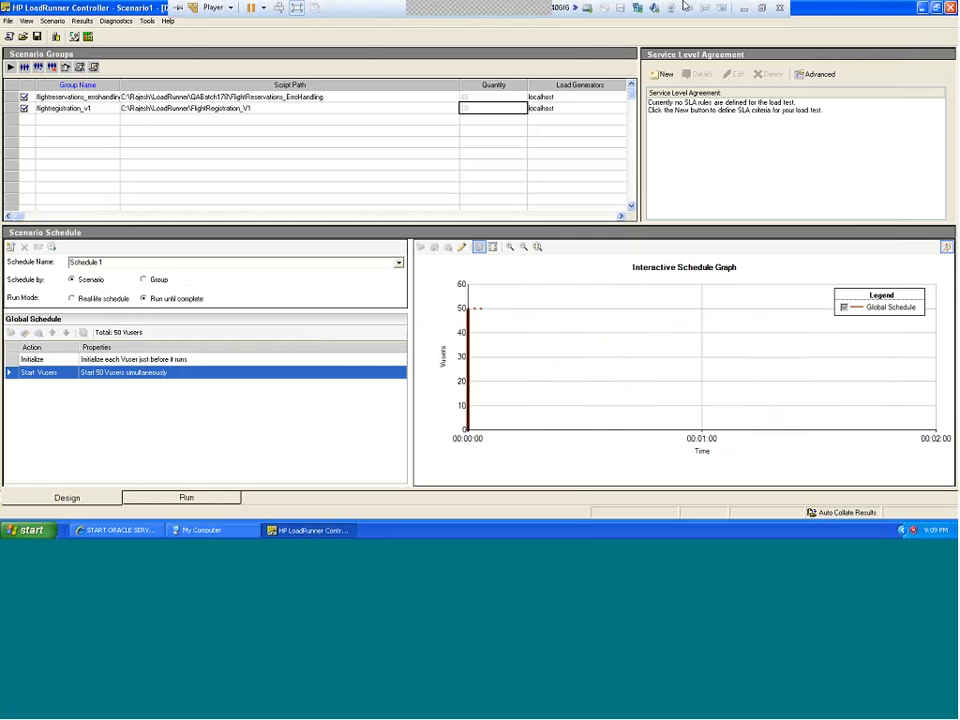
click(743, 13)
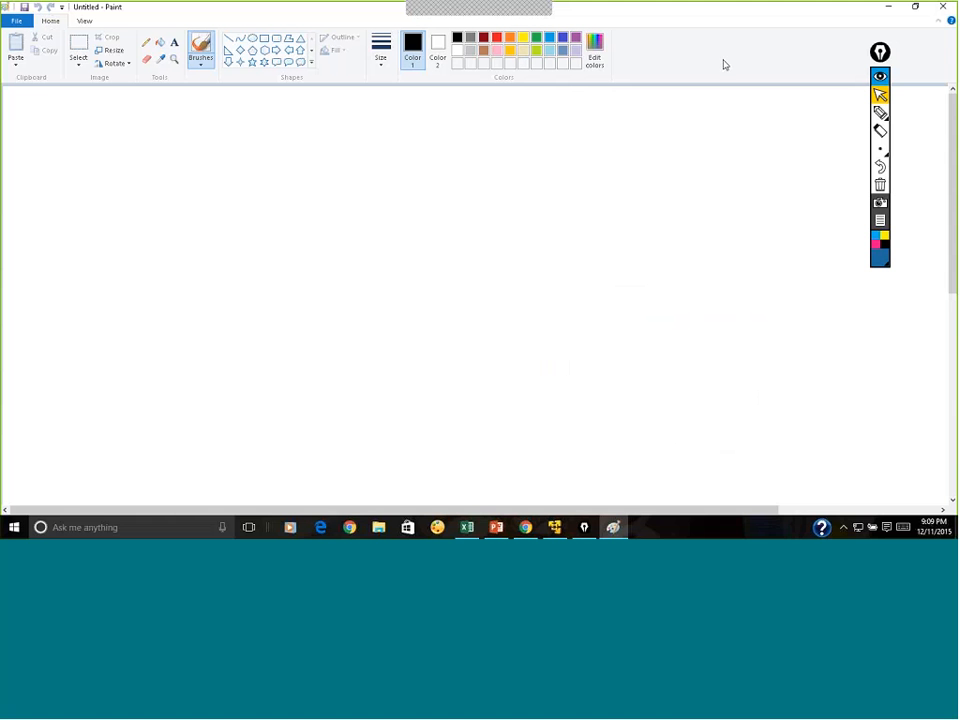
click(880, 131)
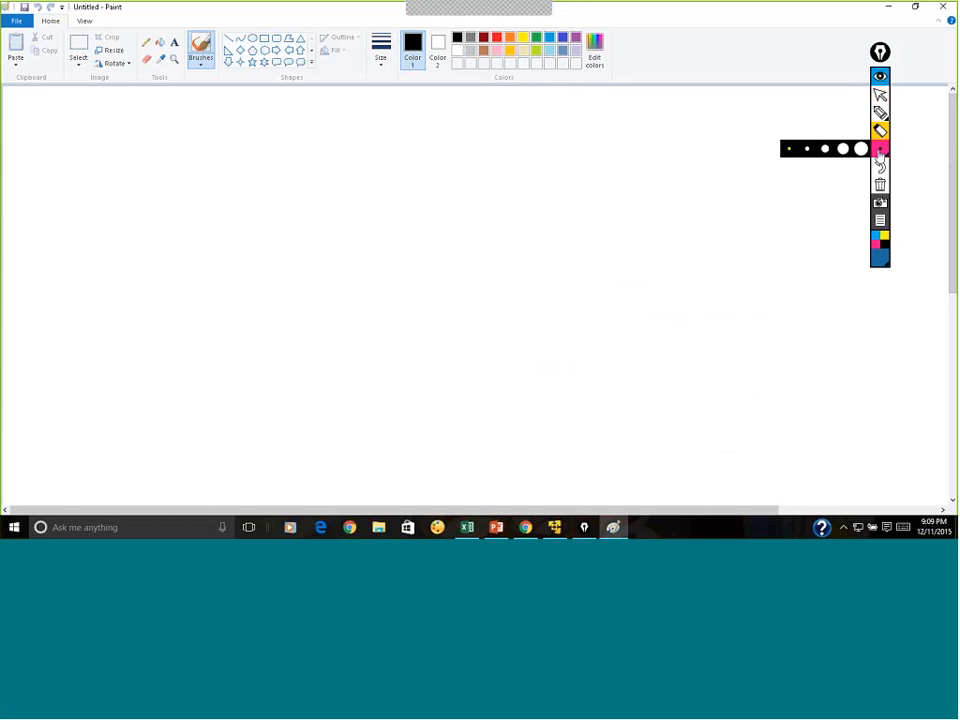
click(880, 113)
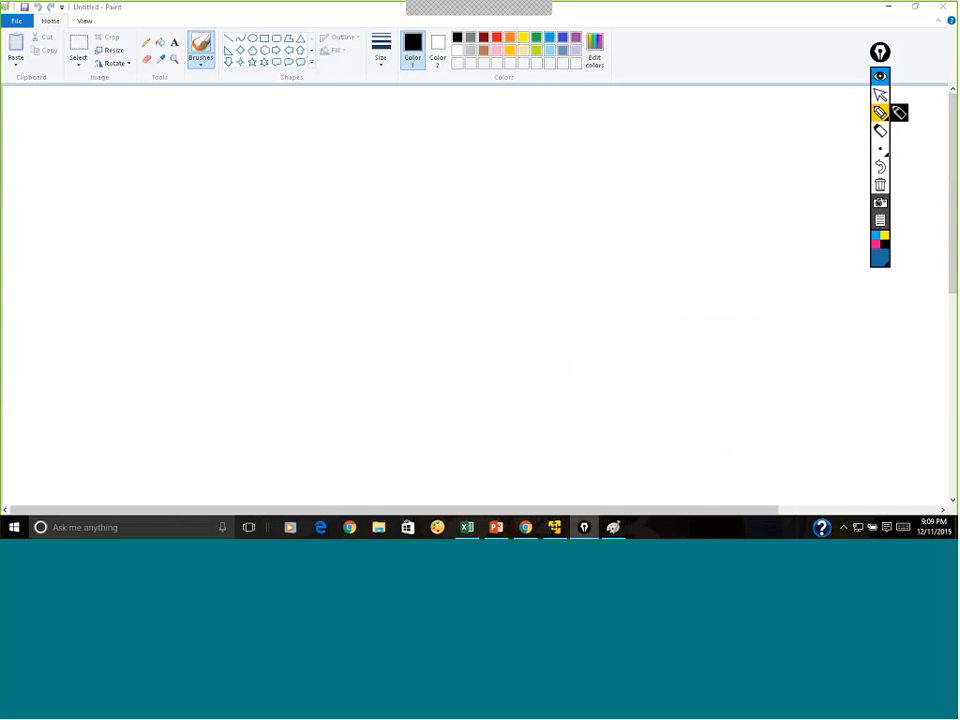
mouse_move(301, 118)
mouse_down()
mouse_move(301, 138)
mouse_move(369, 120)
mouse_move(451, 131)
mouse_move(473, 116)
mouse_up()
drag(289, 165, 498, 128)
click(281, 230)
drag(281, 231, 432, 201)
drag(361, 201, 389, 189)
drag(418, 187, 428, 182)
drag(428, 194, 442, 195)
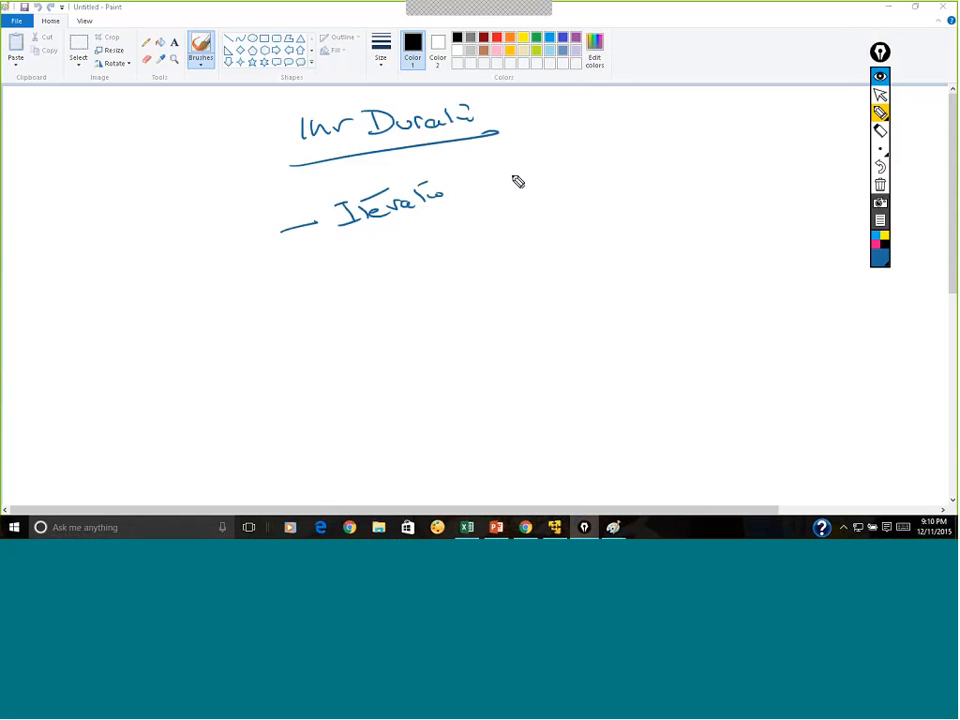
- Handwrite an underlined number after a dash beside the Iteration note, circle it and add a short line below
drag(538, 173, 621, 160)
mouse_move(628, 148)
mouse_down()
mouse_move(649, 161)
mouse_move(664, 150)
mouse_move(664, 167)
mouse_move(679, 146)
mouse_move(611, 181)
mouse_up()
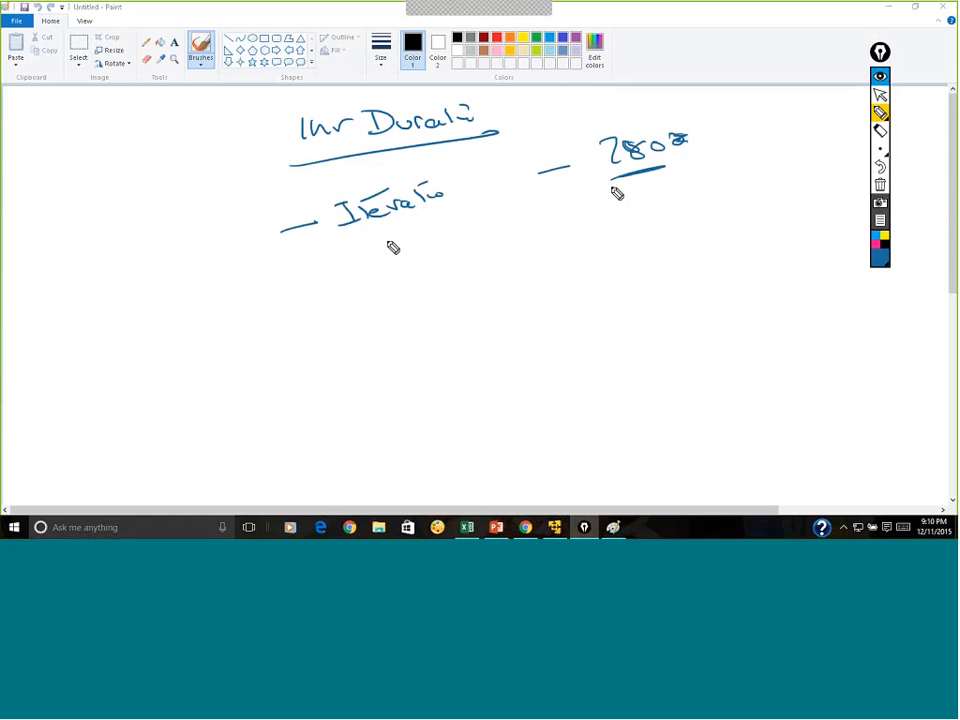
mouse_move(605, 115)
mouse_down()
mouse_move(707, 142)
mouse_move(578, 125)
mouse_move(600, 148)
mouse_up()
drag(590, 192, 565, 227)
- Sketch a box around a 1 below the Iteration note, add a circled 6 linked to the circled number, and draw a question mark
drag(437, 290, 437, 318)
drag(406, 275, 424, 340)
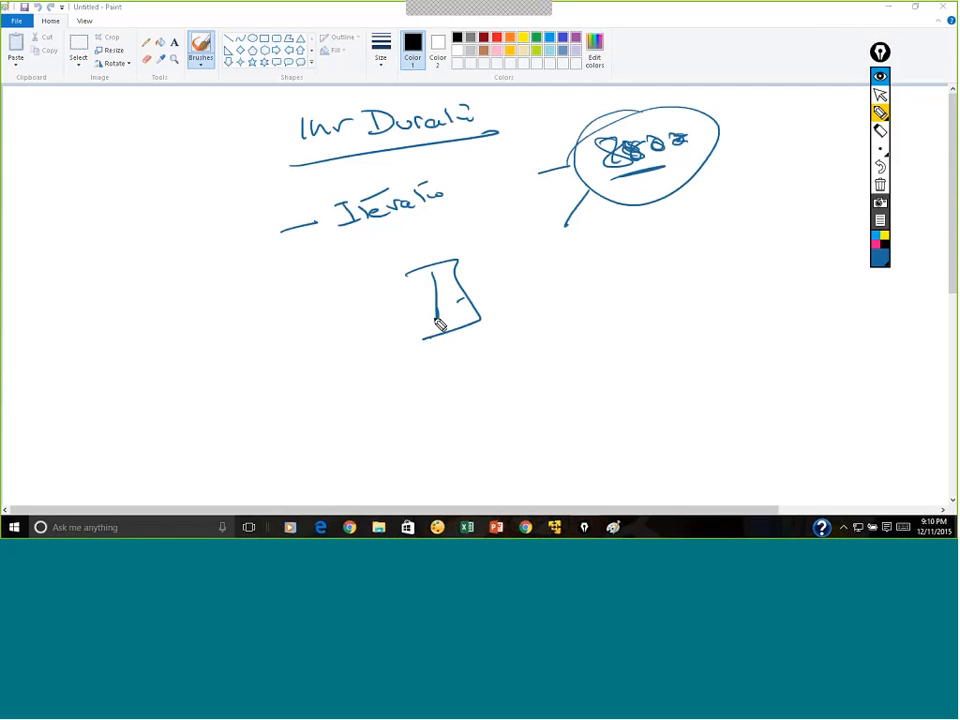
drag(455, 299, 481, 287)
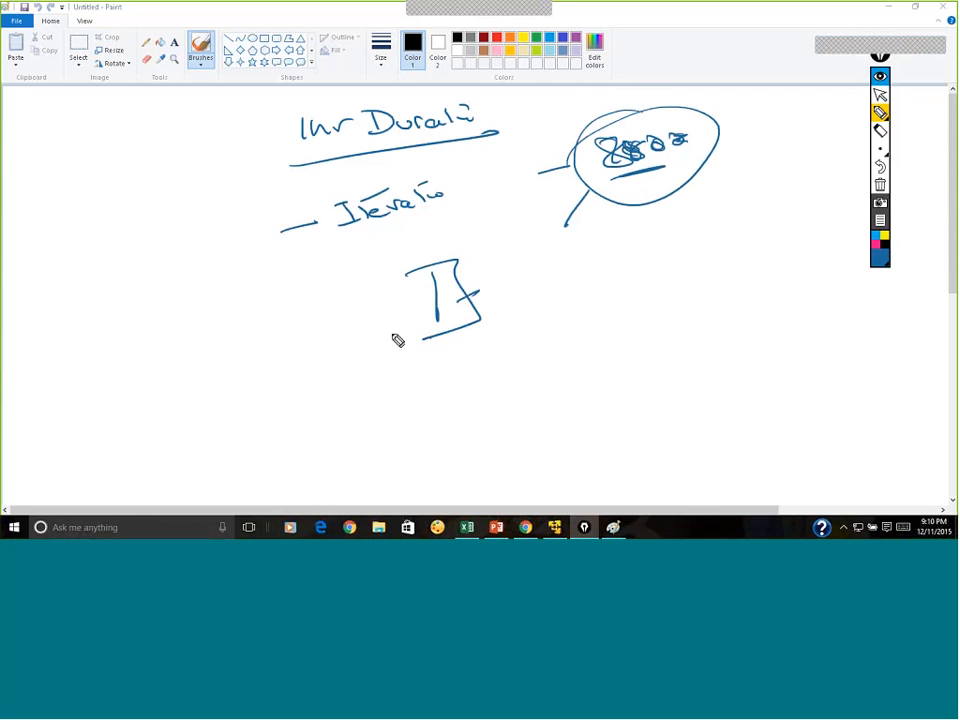
drag(487, 256, 532, 246)
drag(510, 333, 560, 320)
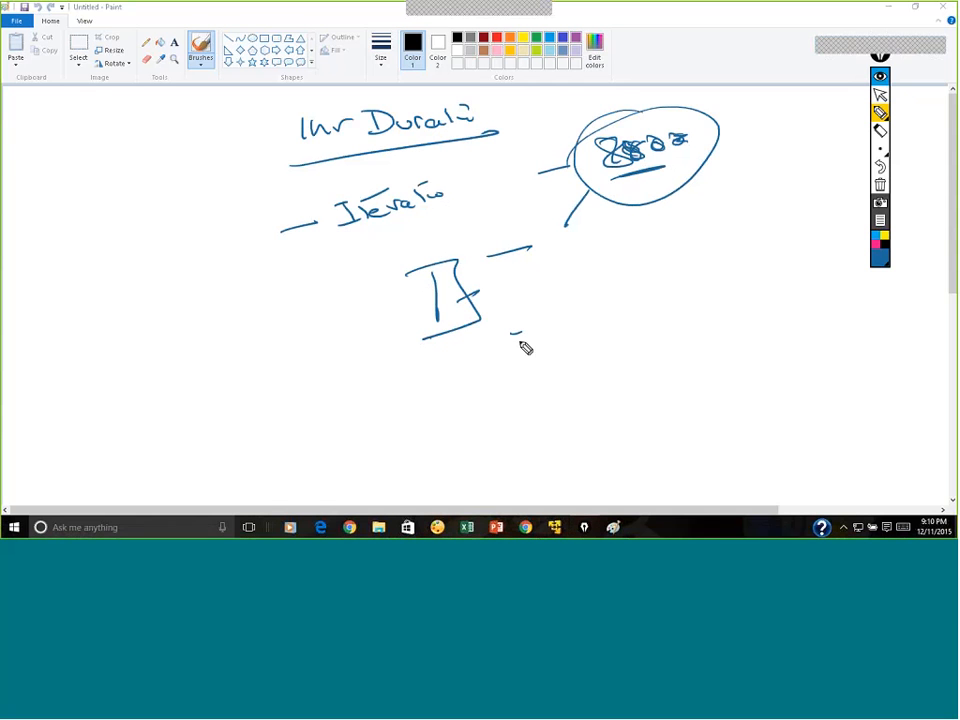
mouse_move(563, 262)
mouse_down()
mouse_move(574, 284)
mouse_move(551, 281)
mouse_up()
drag(527, 292, 610, 160)
drag(627, 247, 645, 264)
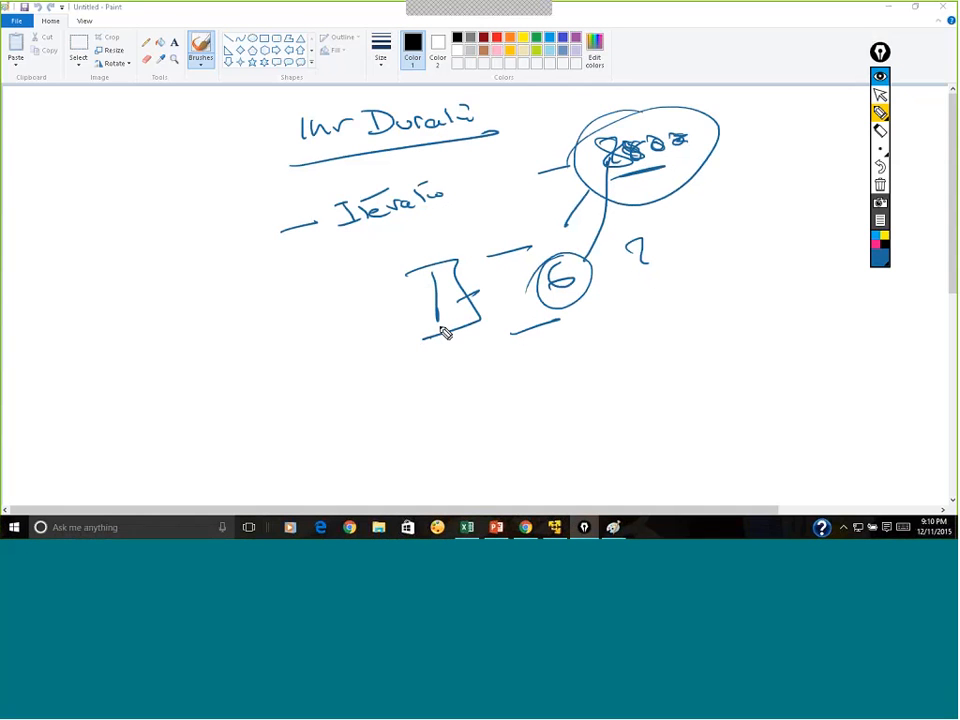
- Circle the boxed 1, add a curved stroke and a line beneath it, and switch back to LoadRunner Controller
mouse_move(444, 332)
mouse_down()
mouse_move(405, 268)
mouse_move(390, 352)
mouse_up()
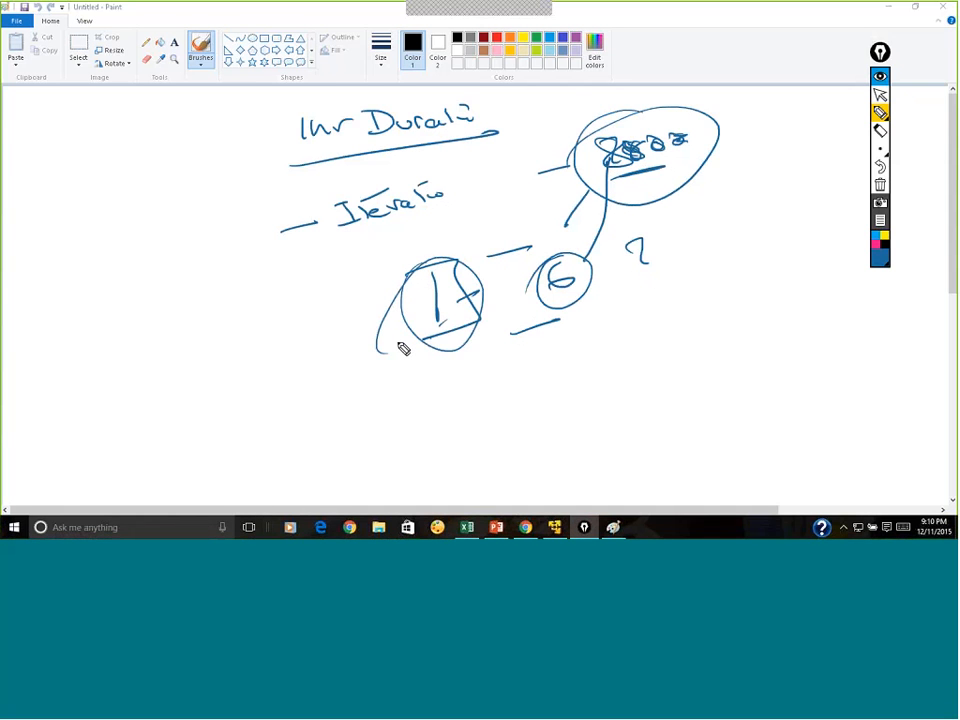
drag(412, 368, 487, 340)
click(880, 93)
click(557, 528)
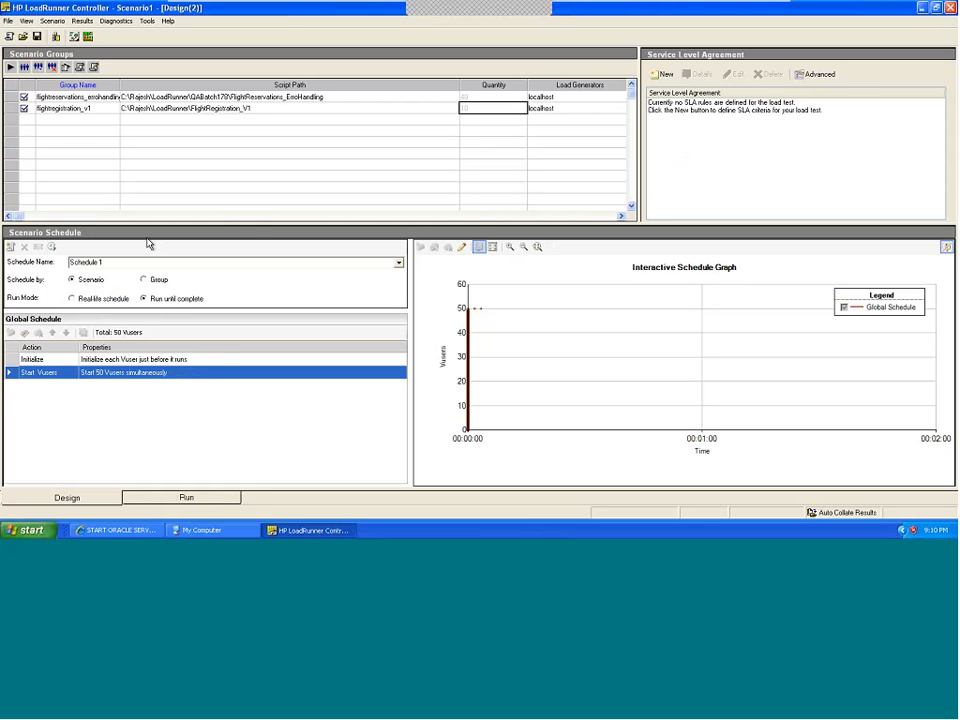
- Set the Number of Iterations to 600 in the run-time settings of the FlightReservations_ErroHandling group's script
right_click(15, 97)
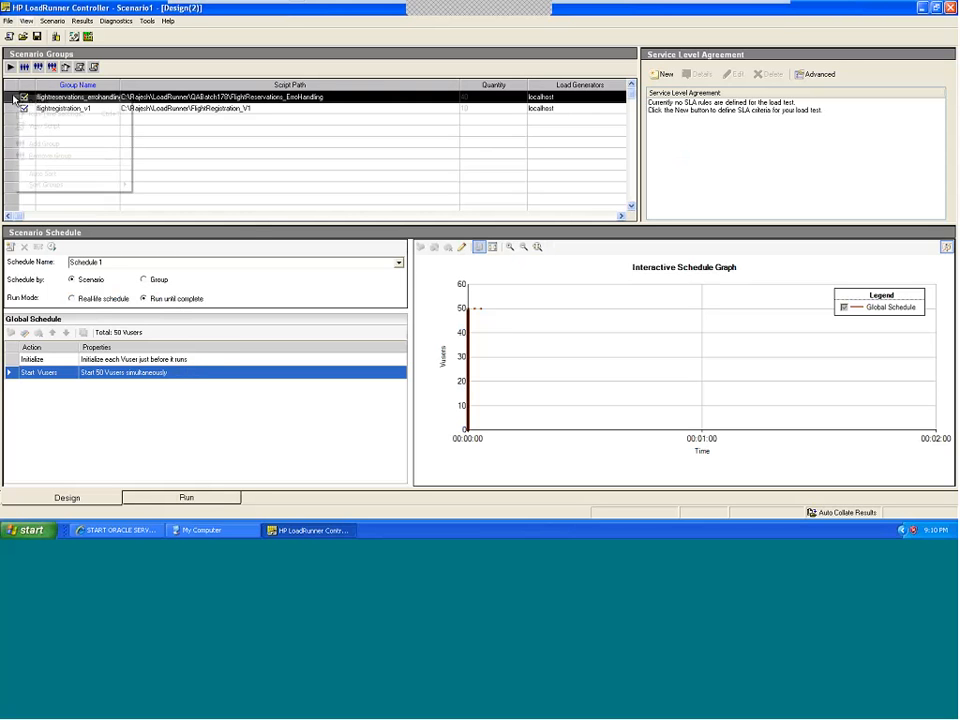
click(50, 101)
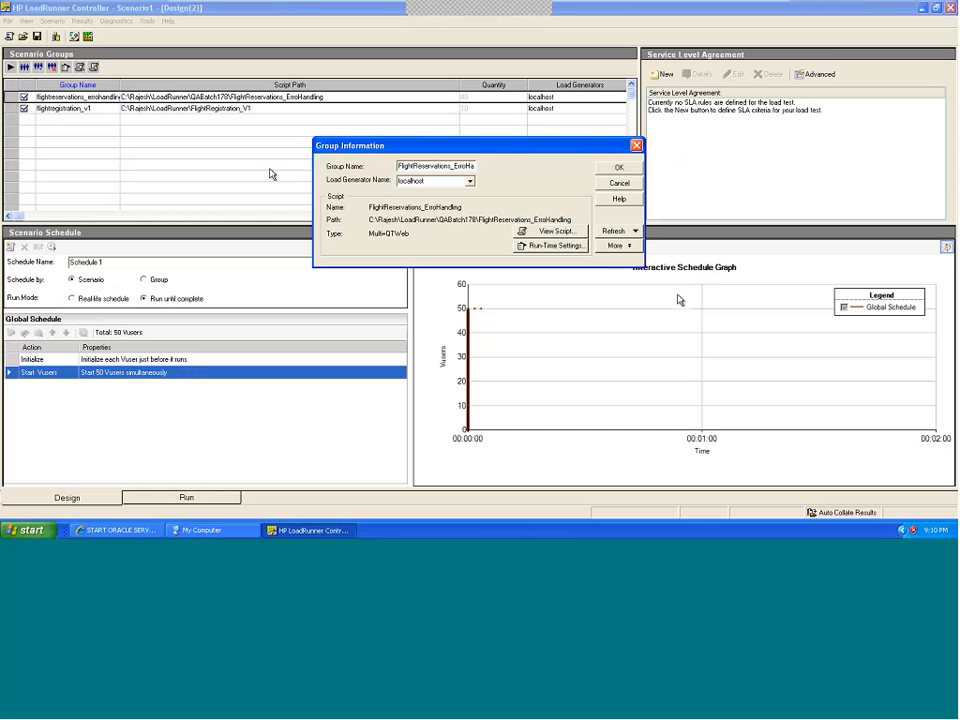
click(556, 245)
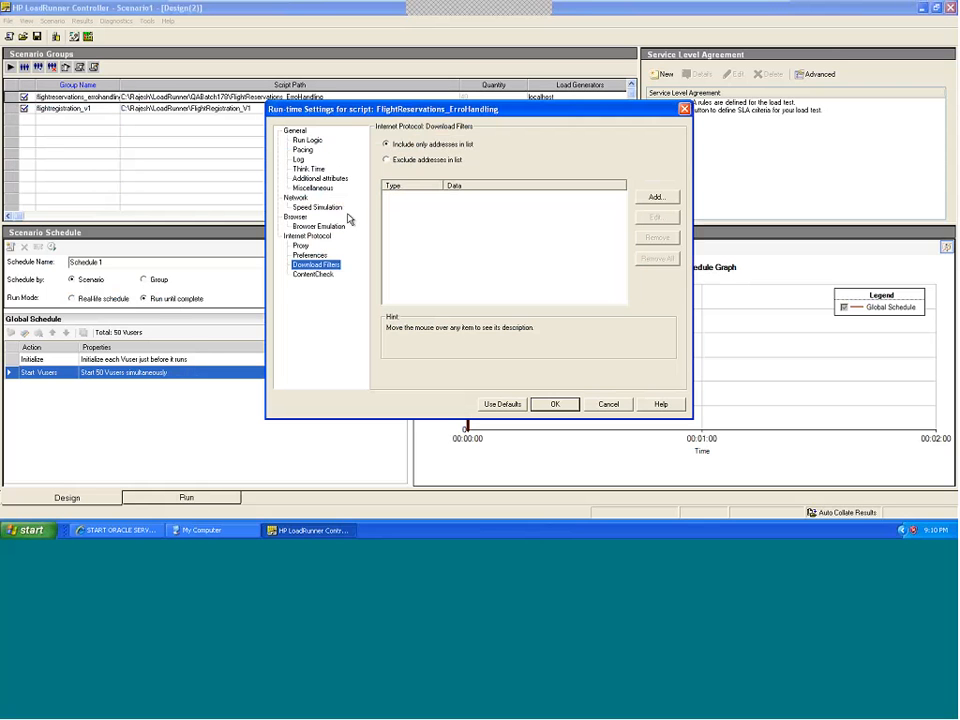
click(307, 141)
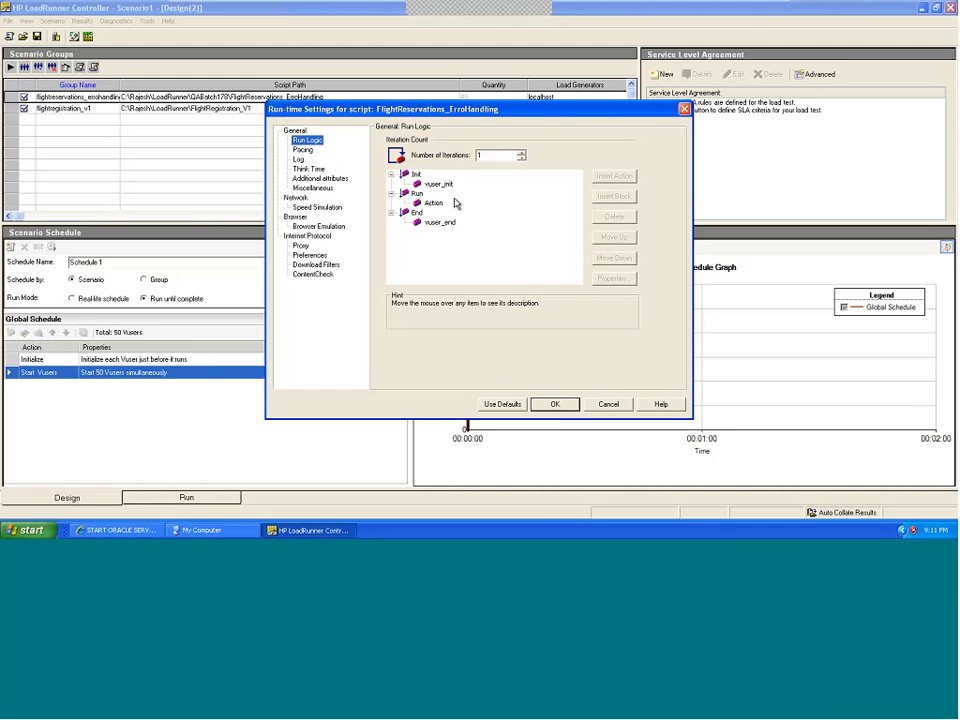
drag(509, 157, 423, 155)
text(1)
drag(517, 155, 434, 154)
text(600)
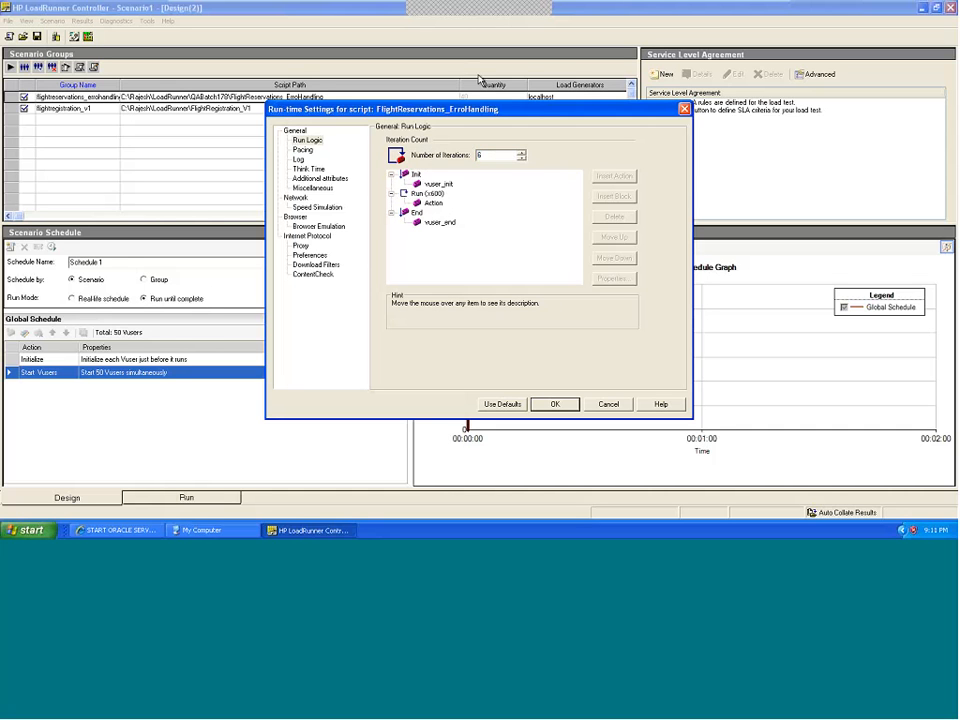
drag(499, 109, 631, 69)
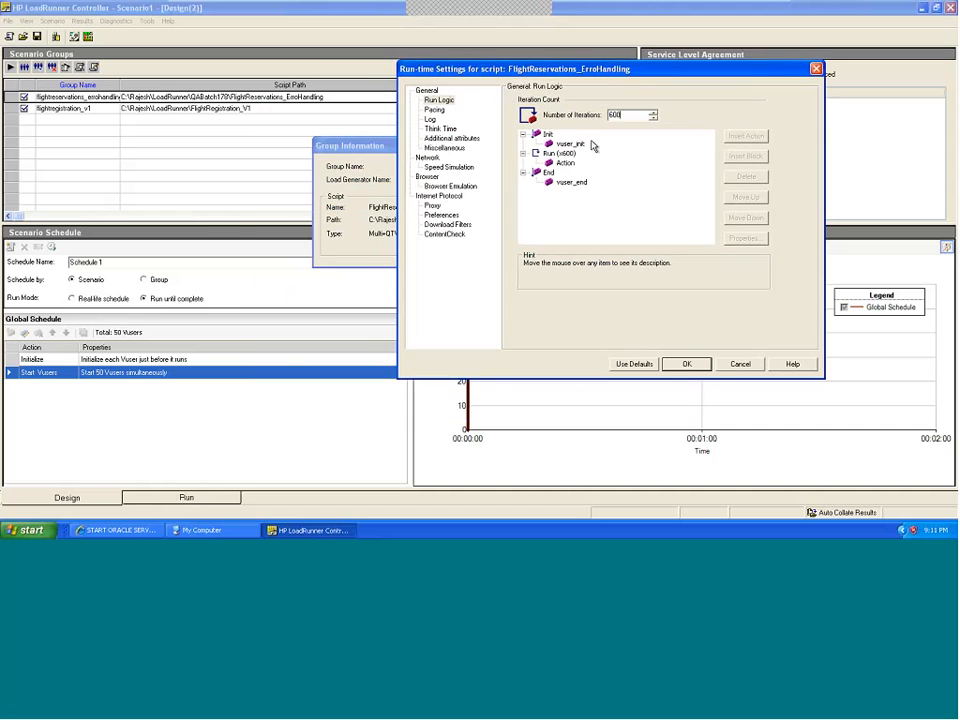
click(686, 366)
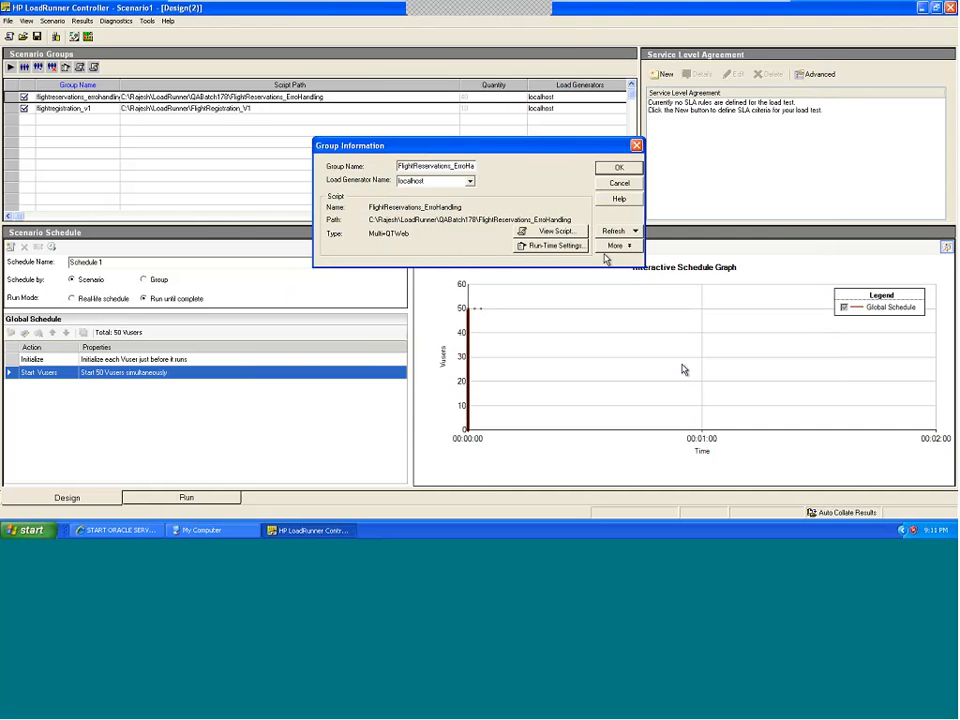
click(625, 166)
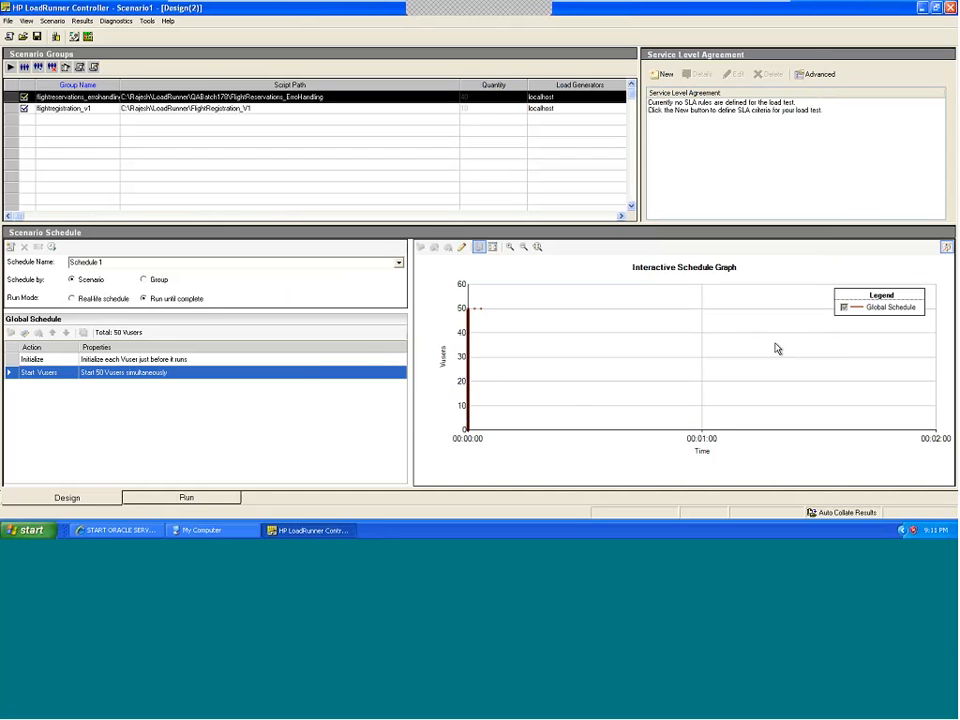
- Return the schedule's run mode to Real-life schedule, accepting the loss of the current settings
click(88, 299)
click(457, 286)
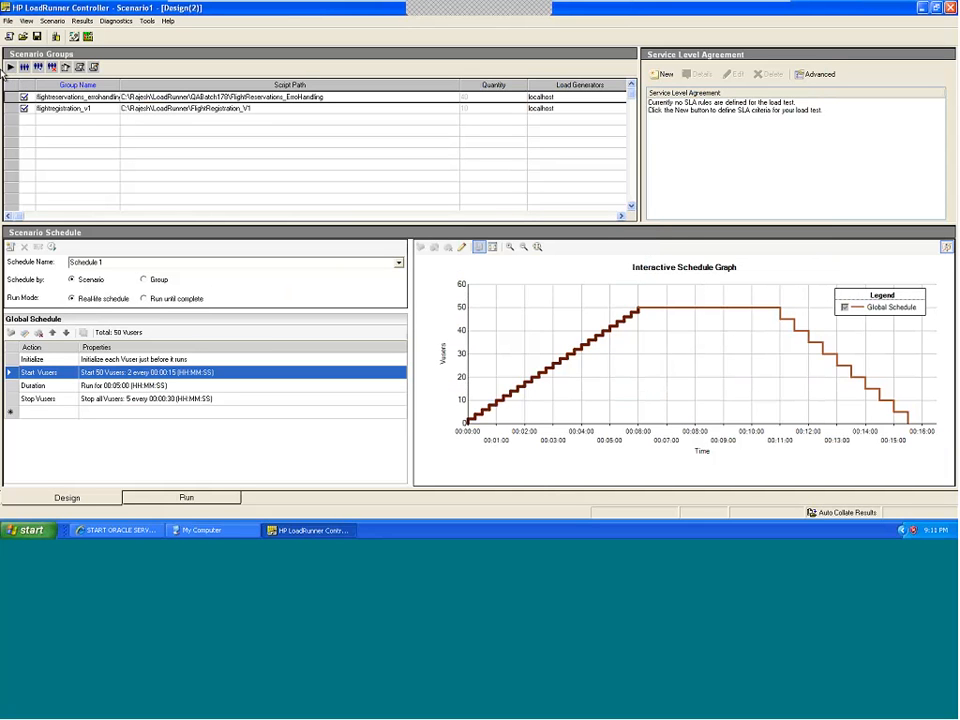
- Set the Number of Iterations to 1 in the run-time settings of the FlightReservations_ErroHandling group's script
click(65, 68)
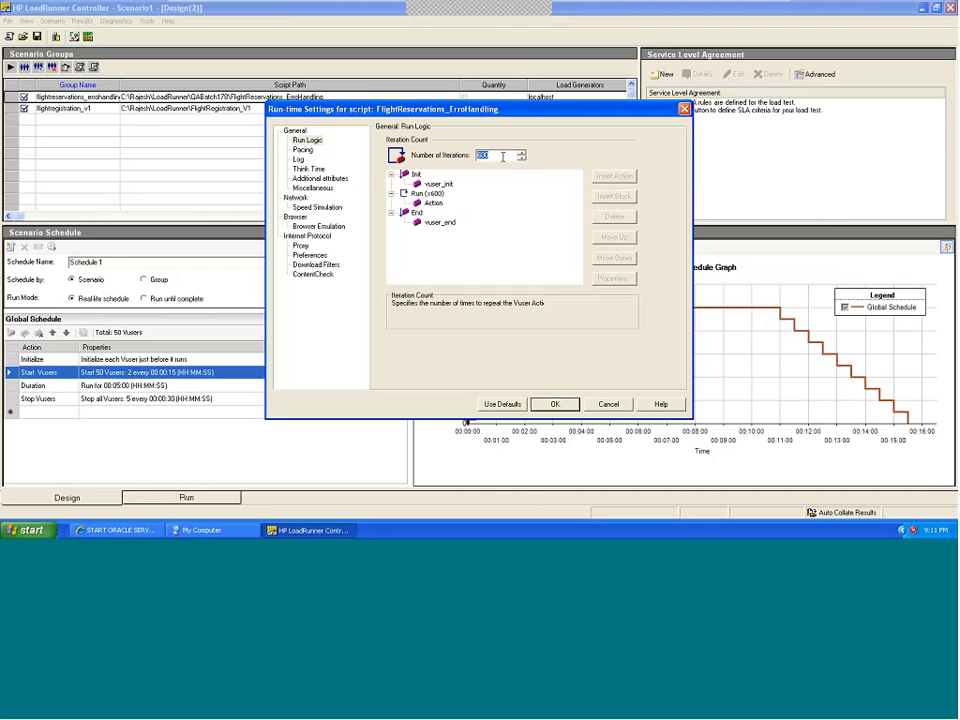
text(1)
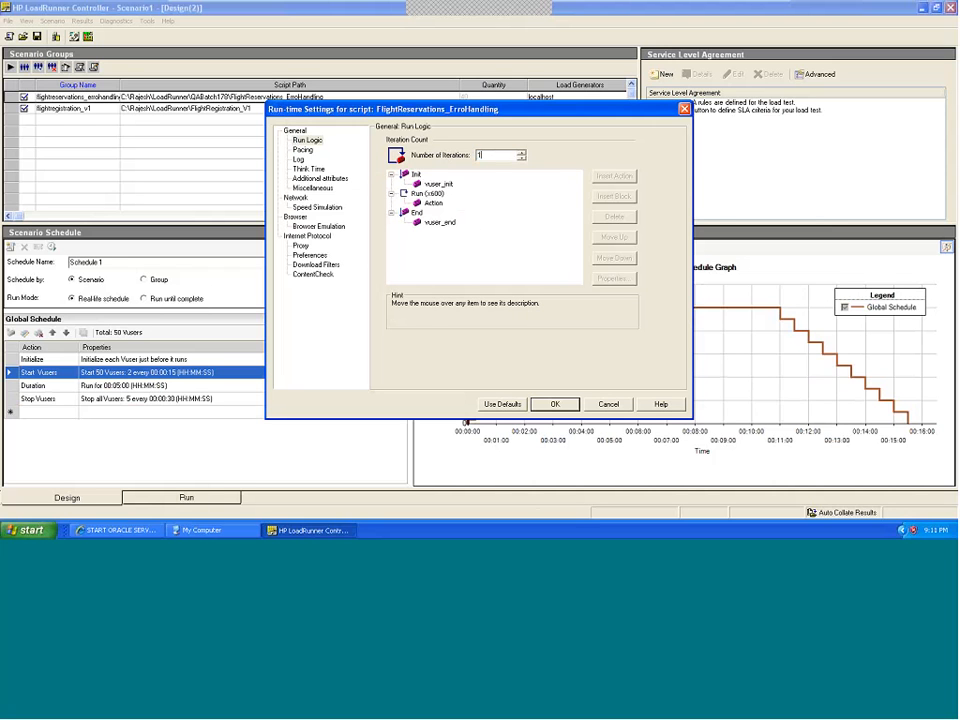
click(555, 404)
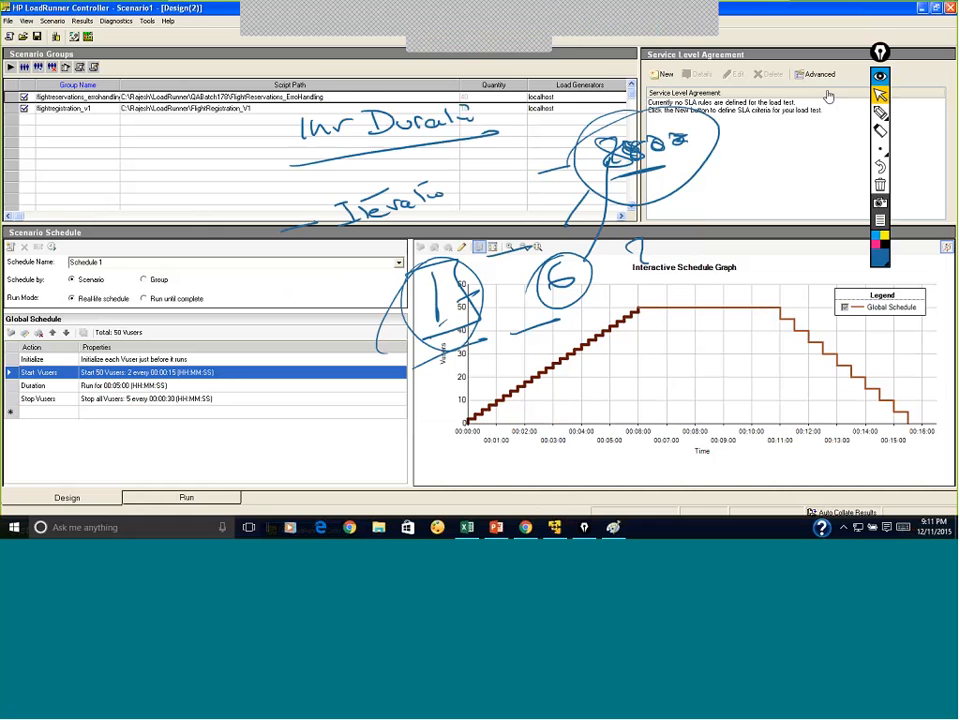
- Draw a vertical stroke at the start of the schedule graph and erase all annotations from the screen
click(880, 112)
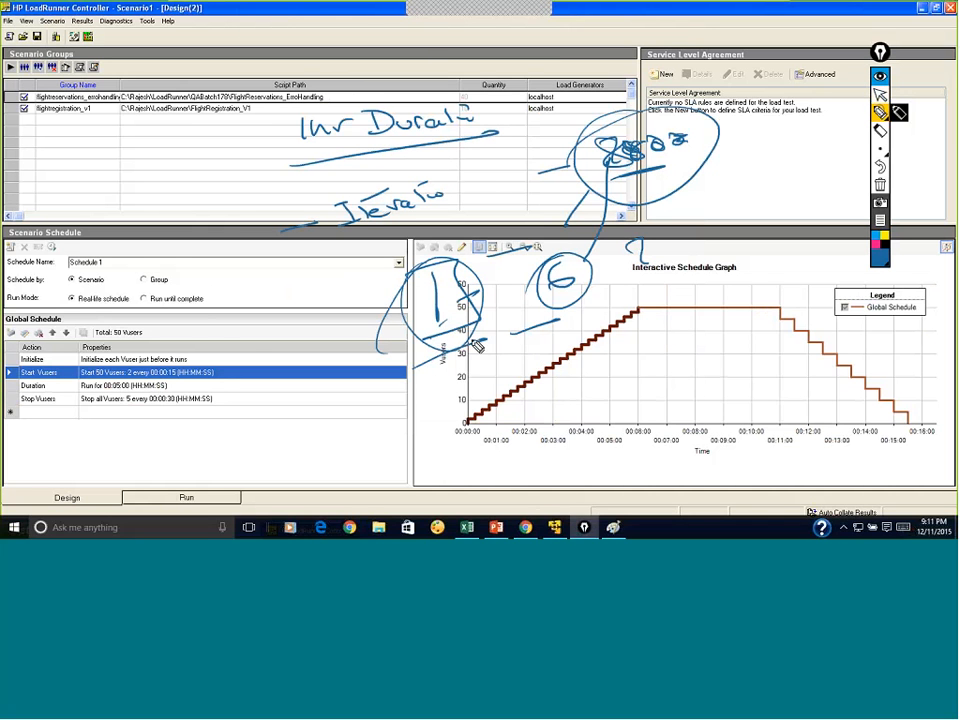
drag(478, 345, 474, 450)
click(880, 185)
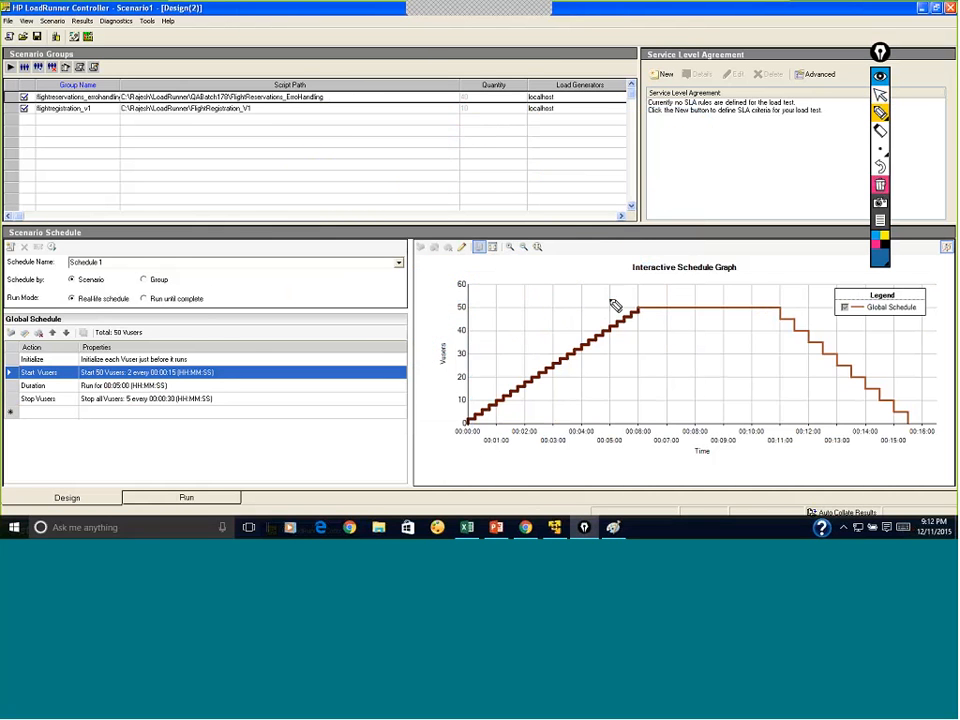
- Mark the start and end of the graph's ramp-up with vertical lines, add an arrow along the slope, and handwrite "Init - Login" above it
drag(638, 282, 638, 366)
drag(474, 362, 476, 456)
drag(481, 391, 567, 330)
drag(475, 345, 501, 325)
drag(493, 334, 495, 354)
mouse_move(489, 355)
mouse_down()
mouse_move(516, 347)
mouse_move(522, 334)
mouse_up()
click(500, 316)
drag(515, 328, 572, 297)
mouse_move(577, 286)
mouse_down()
mouse_move(601, 300)
mouse_move(615, 270)
mouse_up()
- Mark the end of the graph's steady state with a vertical line and handwrite "Action" above the plateau
drag(784, 276, 782, 340)
drag(678, 297, 692, 296)
drag(680, 288, 710, 295)
drag(704, 284, 716, 283)
mouse_move(718, 285)
mouse_down()
mouse_move(719, 294)
mouse_move(730, 283)
mouse_up()
mouse_move(737, 281)
mouse_down()
mouse_move(746, 288)
mouse_move(737, 268)
mouse_up()
- Draw a slanted line at the end of the graph's ramp-down and handwrite "Logout" and an end label beside the descending steps
drag(939, 355, 898, 424)
mouse_move(830, 332)
mouse_down()
mouse_move(838, 354)
mouse_move(850, 346)
mouse_move(845, 363)
mouse_move(917, 355)
mouse_up()
drag(866, 320, 865, 327)
drag(890, 325, 920, 333)
drag(912, 324, 926, 322)
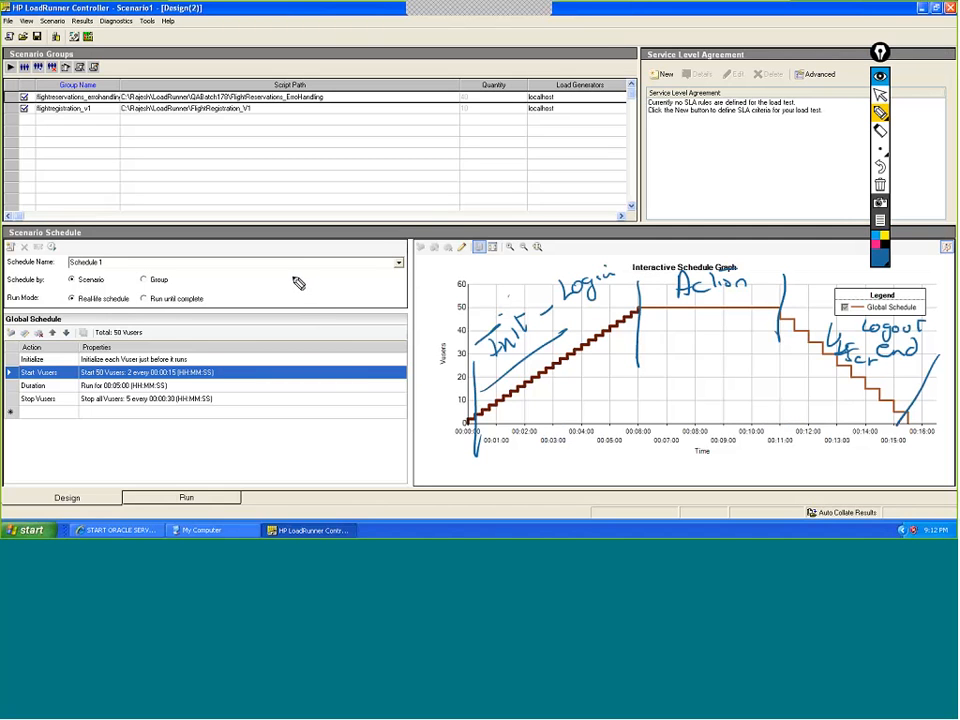
- Sketch a small, a large and another small box over the schedule settings, and draw a curved arrow beneath the graph's whole profile
drag(298, 283, 293, 289)
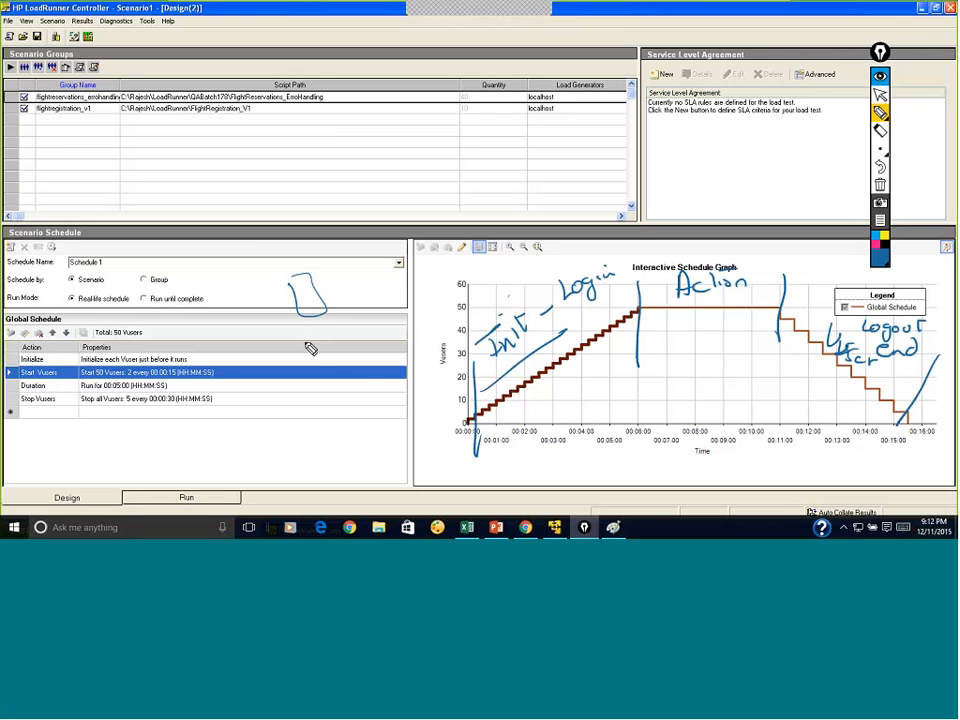
mouse_move(306, 339)
mouse_down()
mouse_move(362, 316)
mouse_move(360, 424)
mouse_move(300, 342)
mouse_move(293, 372)
mouse_up()
mouse_move(355, 459)
mouse_down()
mouse_move(383, 456)
mouse_move(397, 476)
mouse_move(350, 462)
mouse_up()
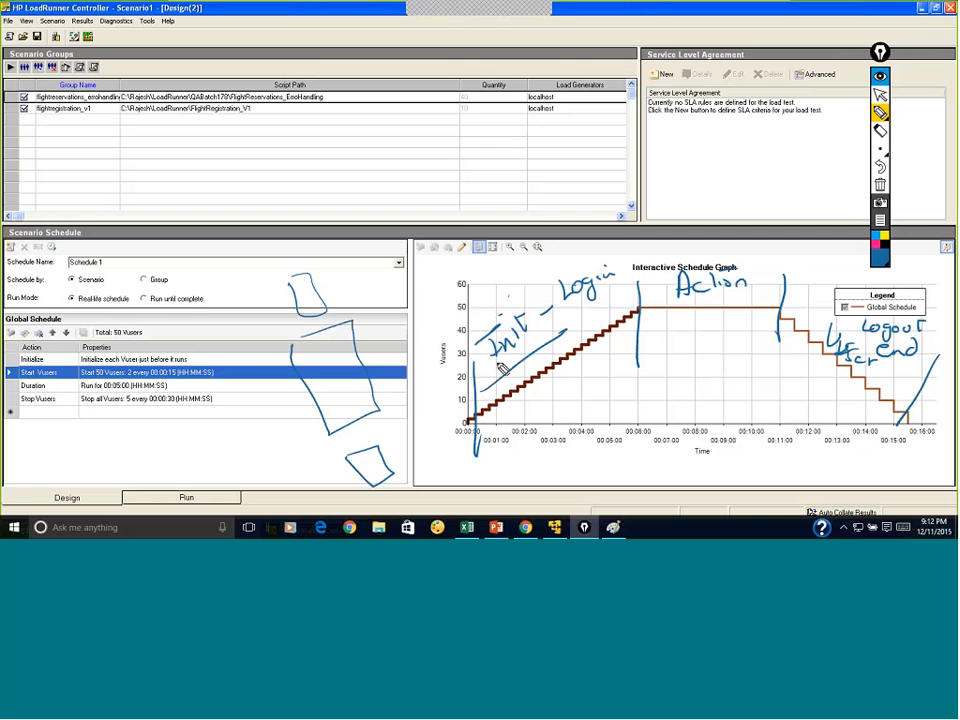
mouse_move(481, 422)
mouse_down()
mouse_move(574, 375)
mouse_move(693, 335)
mouse_move(840, 410)
mouse_up()
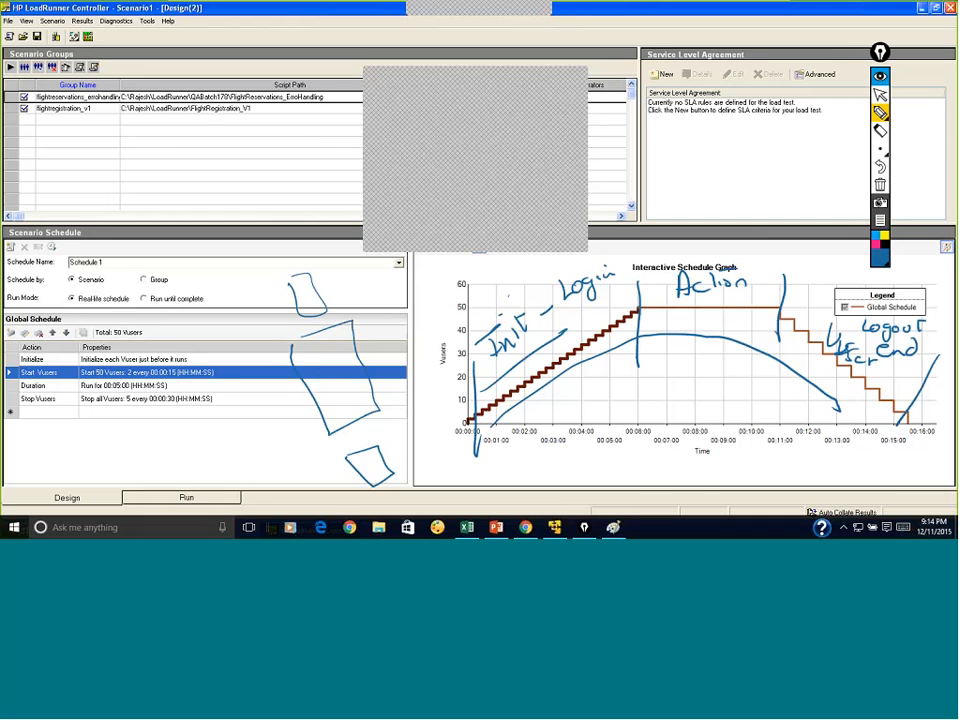
- Underline the Real-life schedule option, erase all annotations, and return to the normal pointer
drag(116, 307, 90, 309)
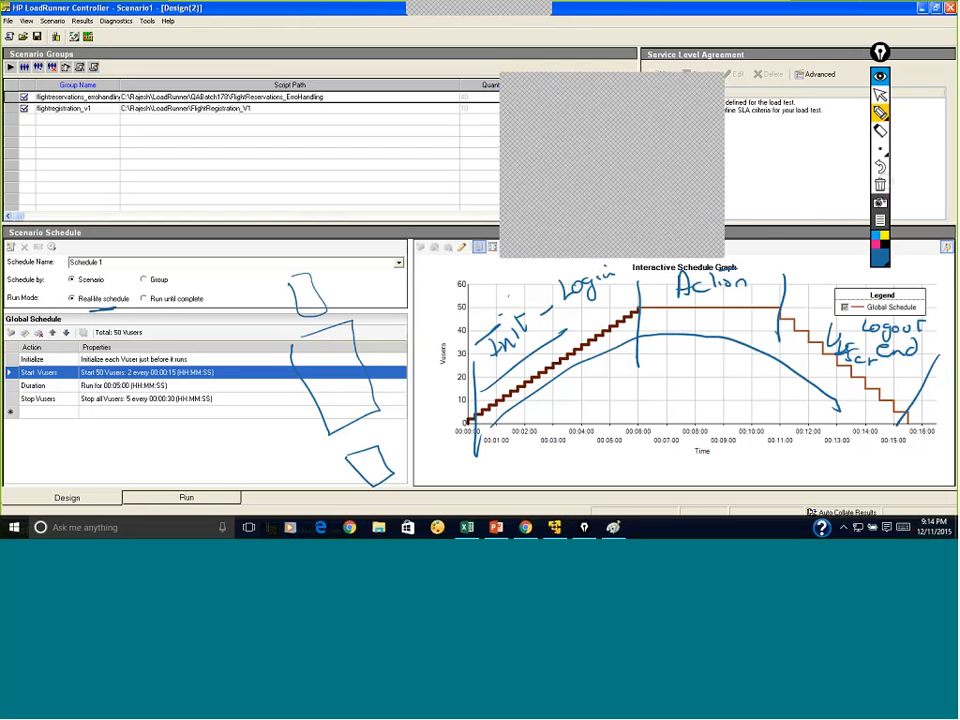
click(880, 185)
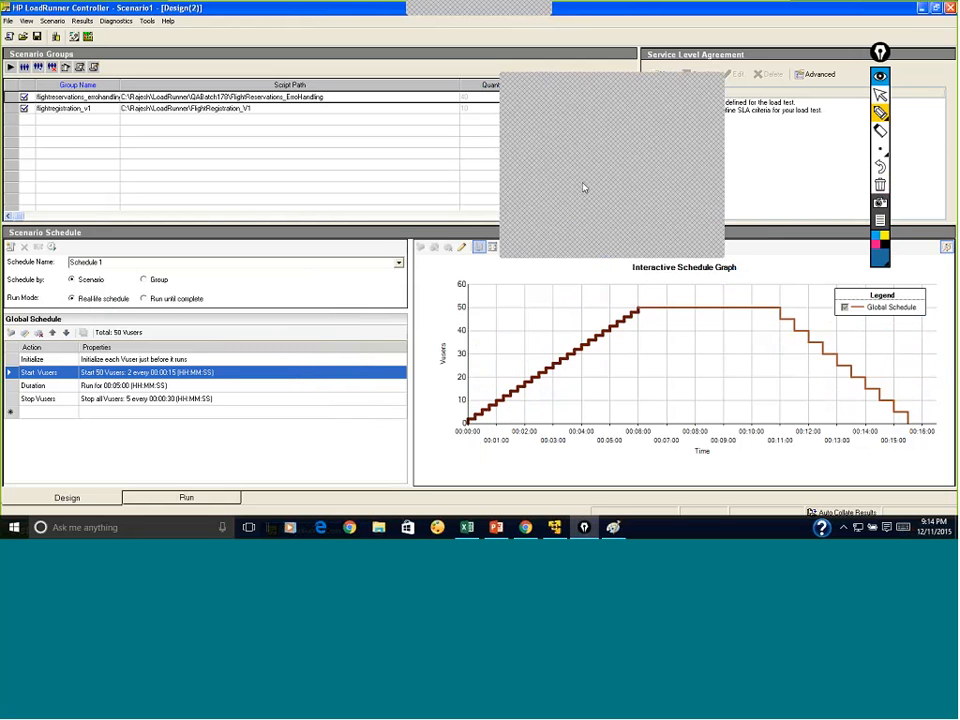
click(880, 94)
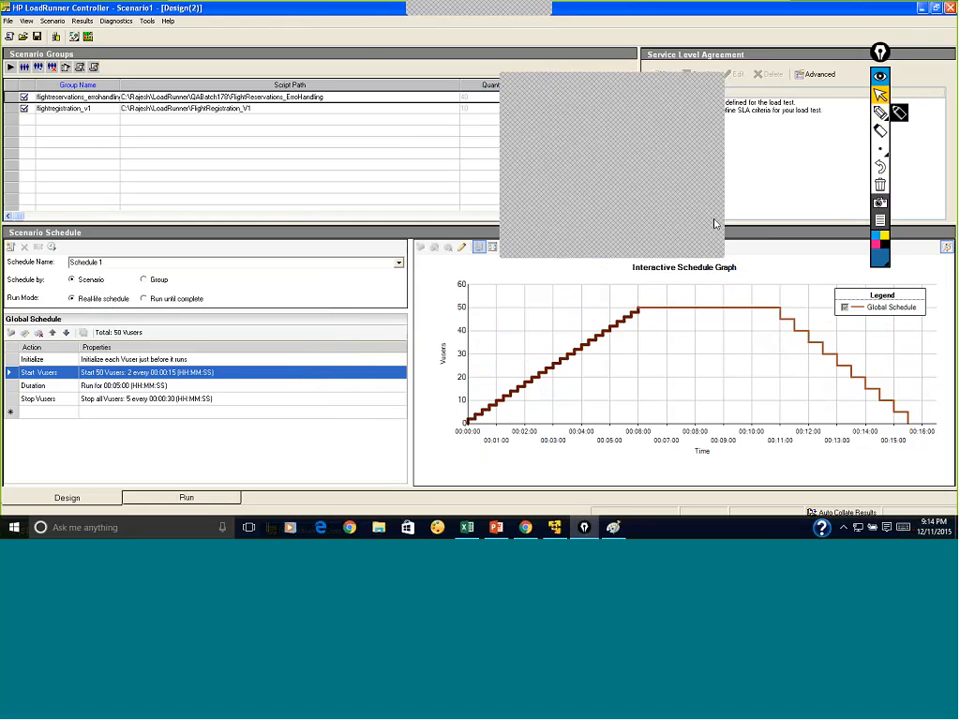
- Review the Duration action's settings without changing them, and highlight the Stop Vusers phase on the schedule graph
click(140, 386)
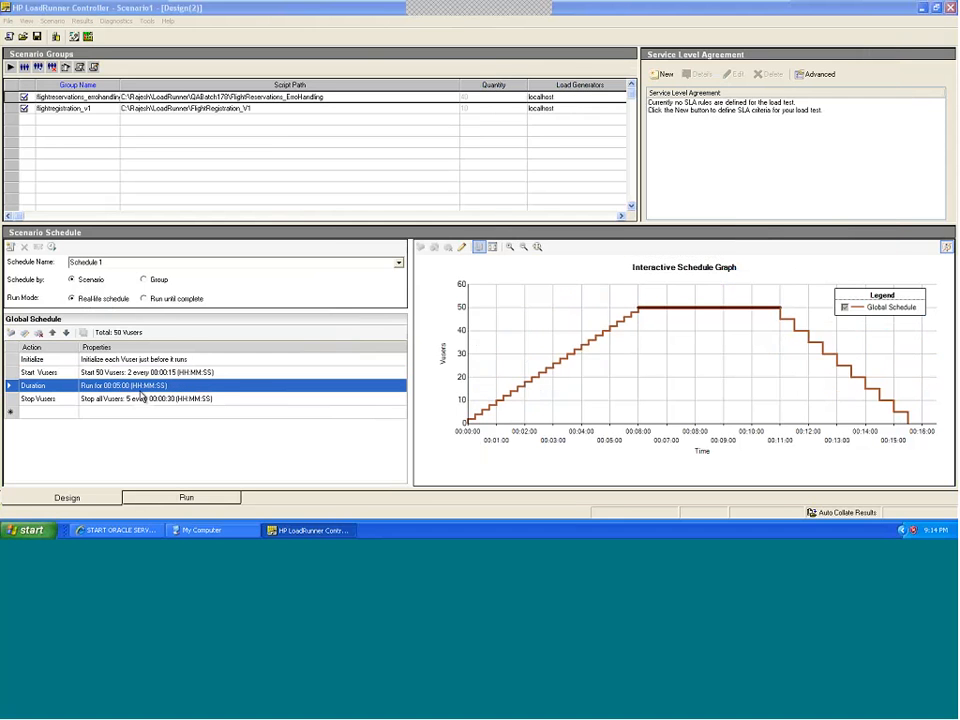
double_click(120, 385)
click(454, 245)
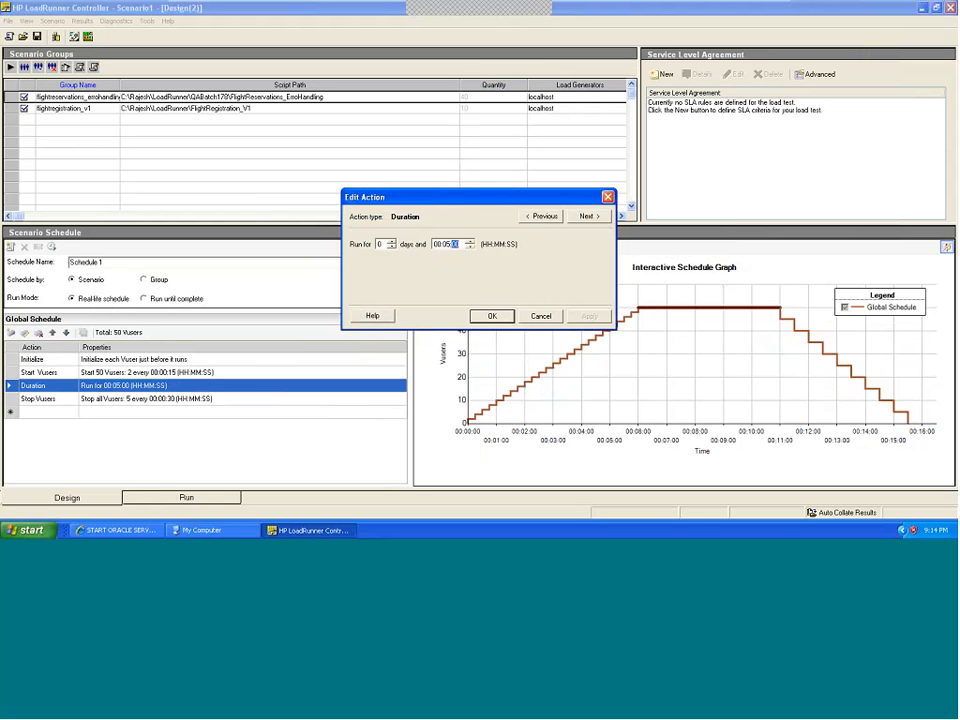
click(538, 317)
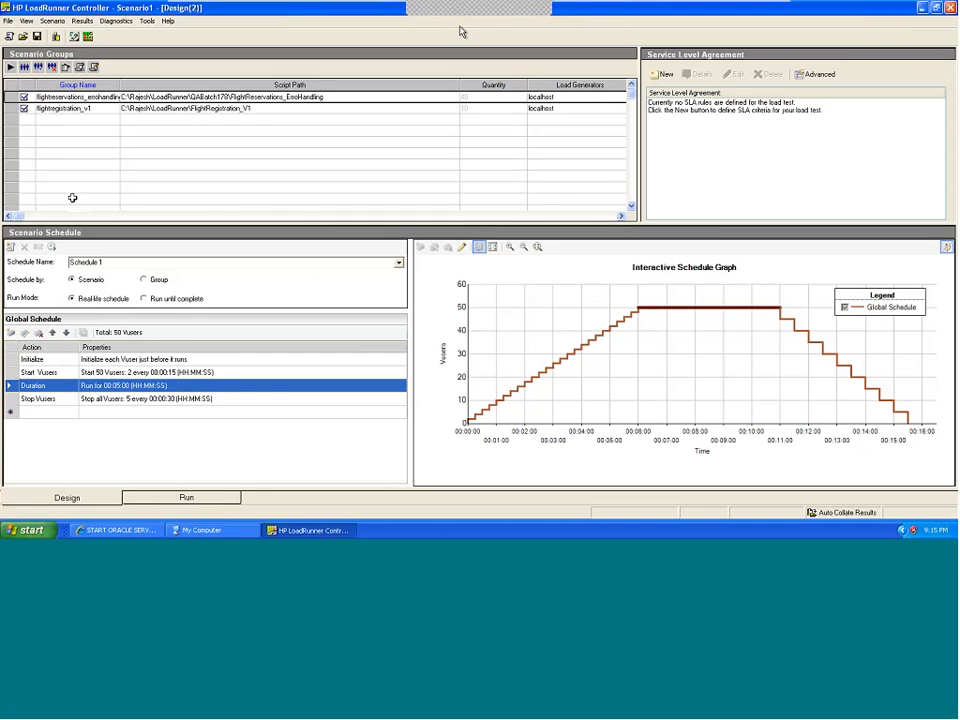
click(559, 29)
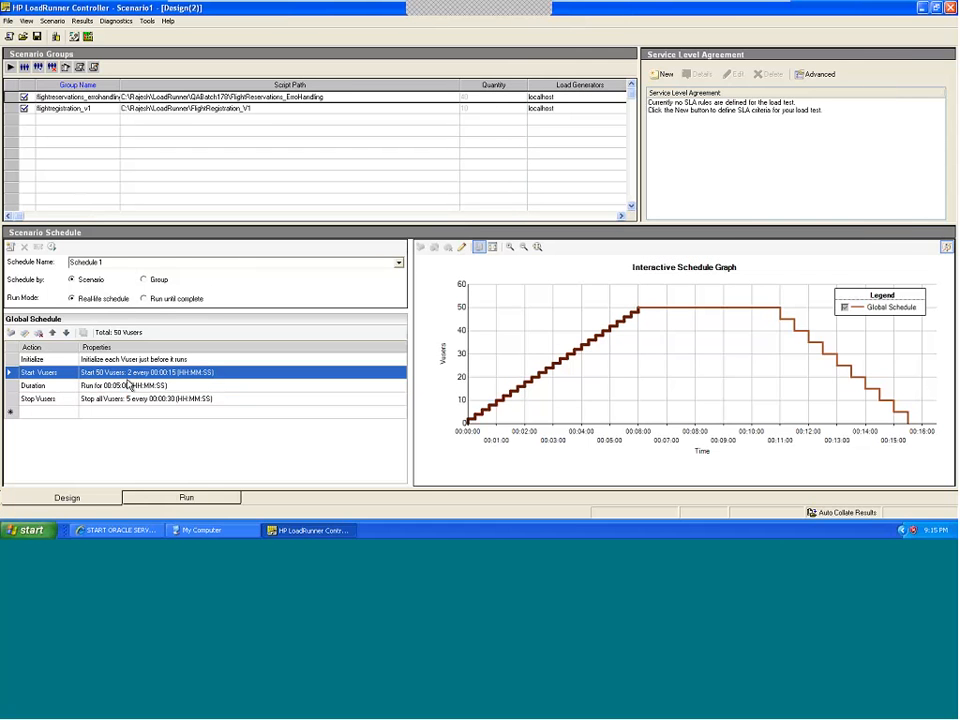
click(150, 399)
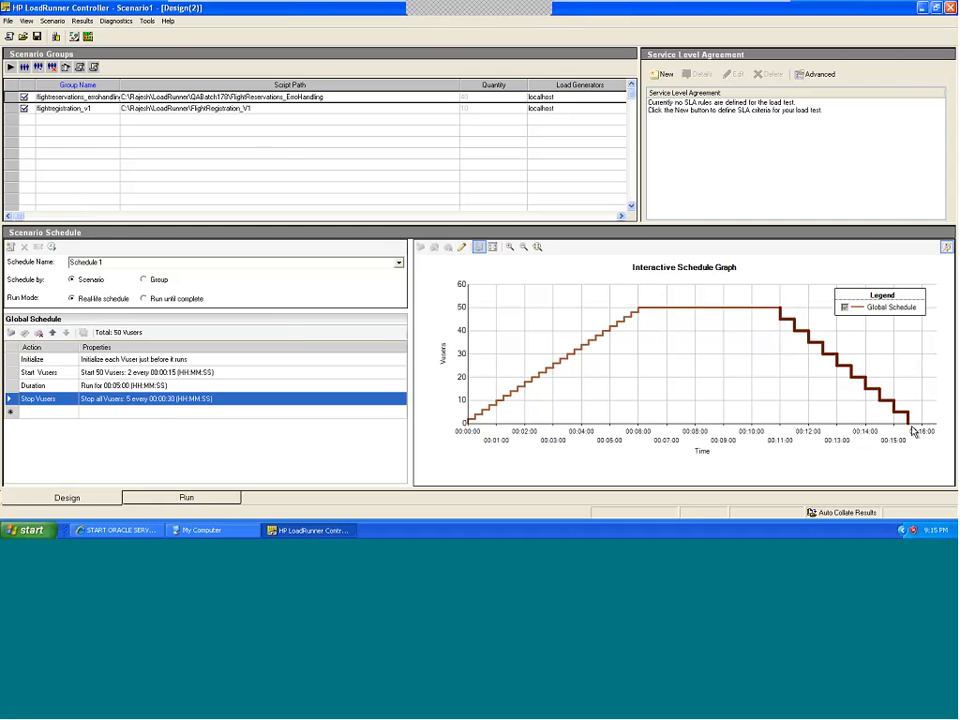
- Set the Start Vusers action to start 5 Vusers every 00:00:15
double_click(279, 372)
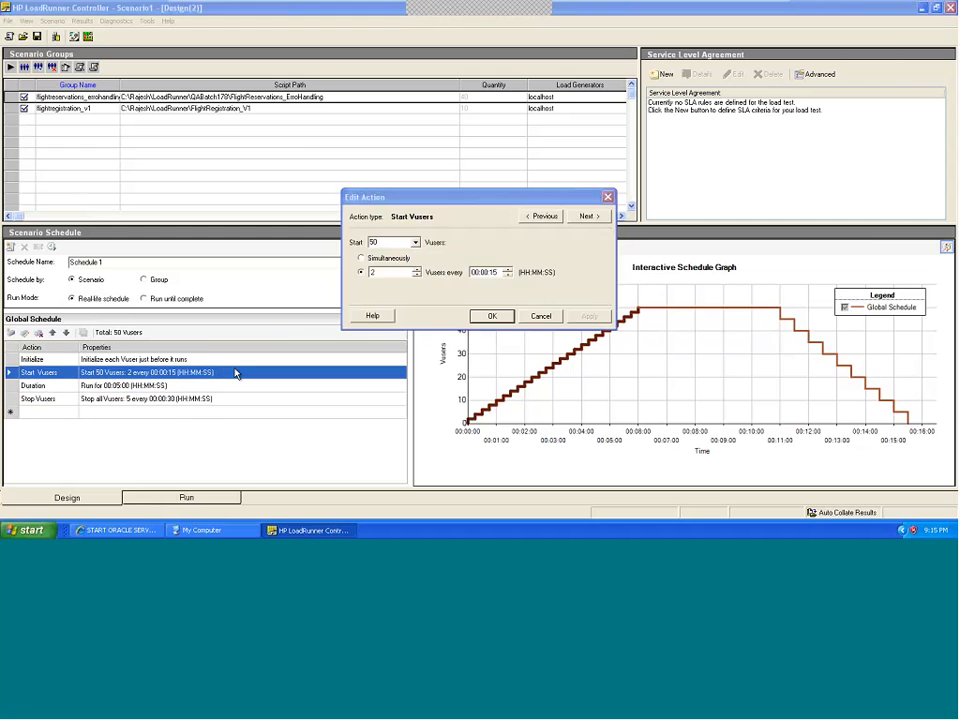
click(418, 269)
click(418, 269)
click(418, 269)
click(418, 269)
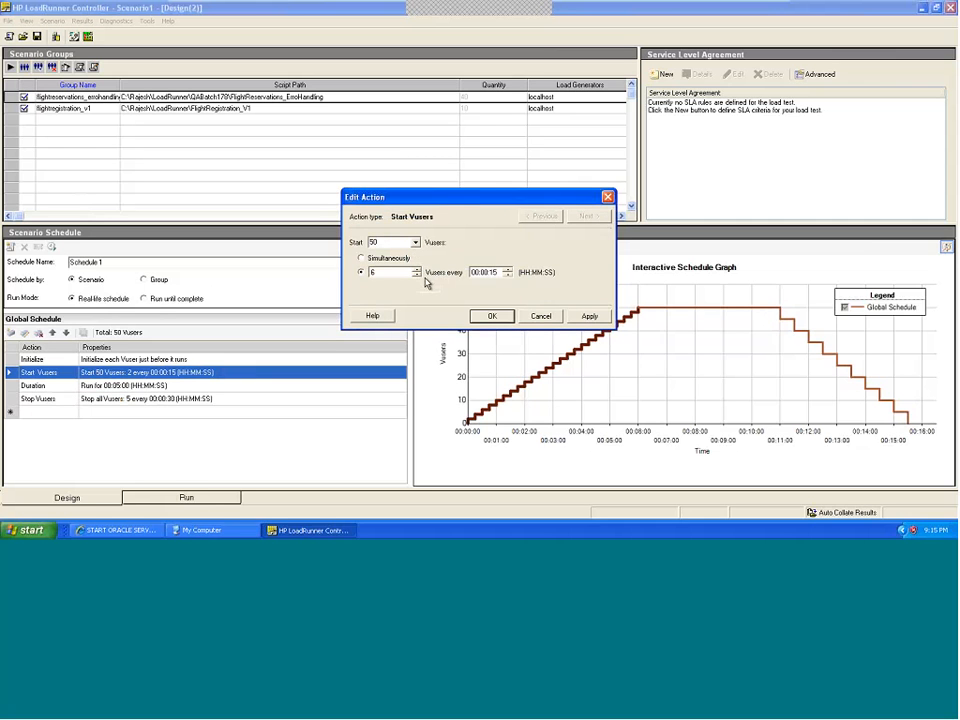
click(416, 275)
click(590, 316)
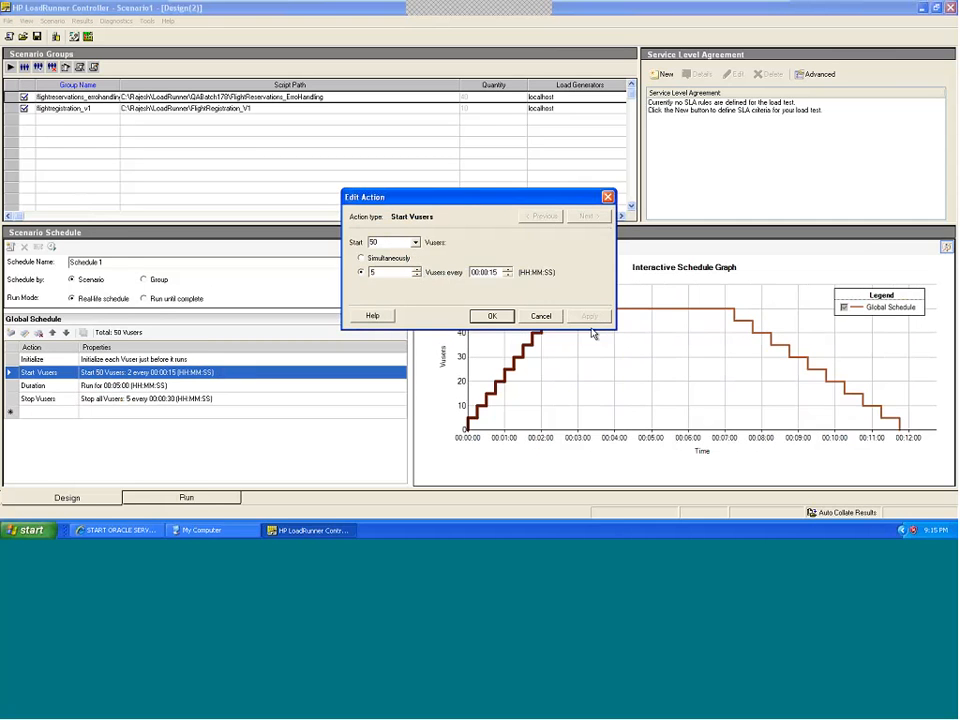
click(491, 315)
- Set the Stop Vusers action to stop all Vusers simultaneously
click(205, 400)
double_click(205, 400)
click(362, 258)
click(590, 316)
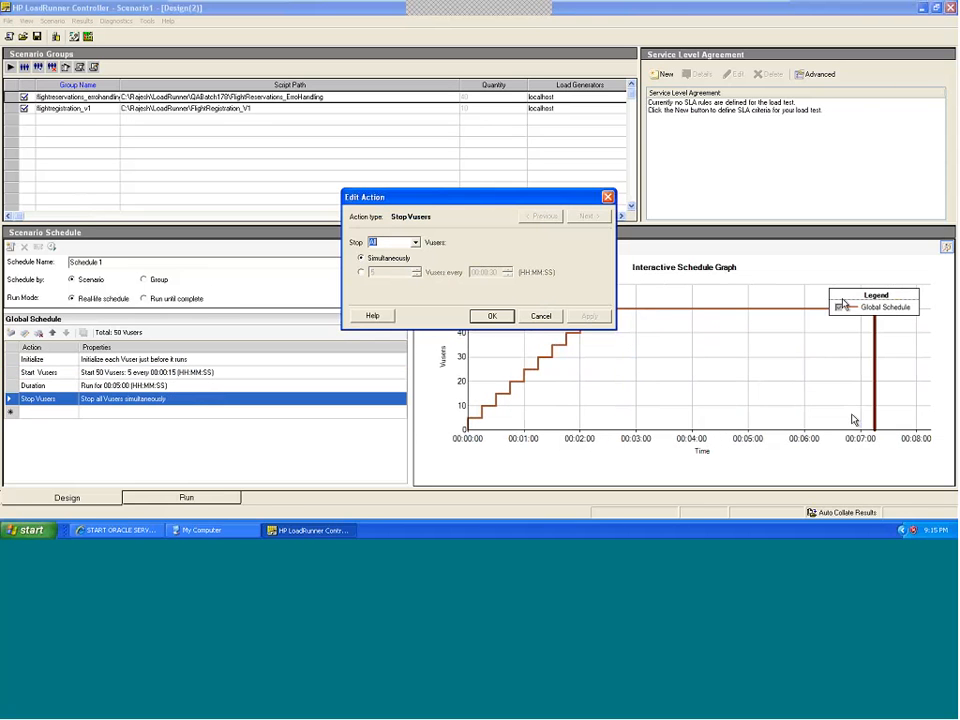
click(526, 318)
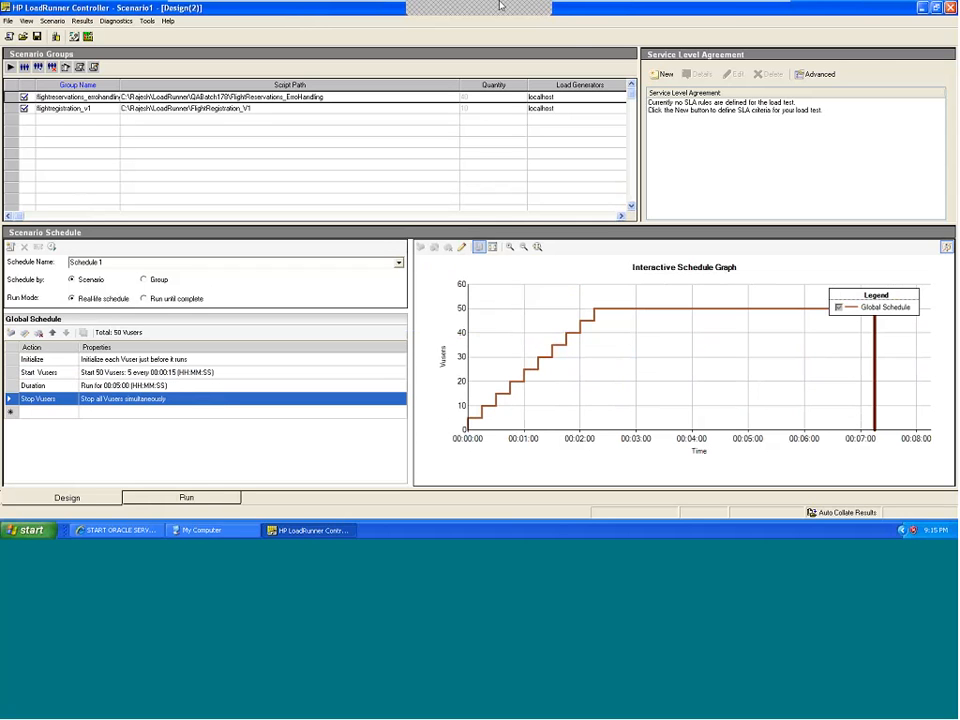
click(561, 21)
click(562, 23)
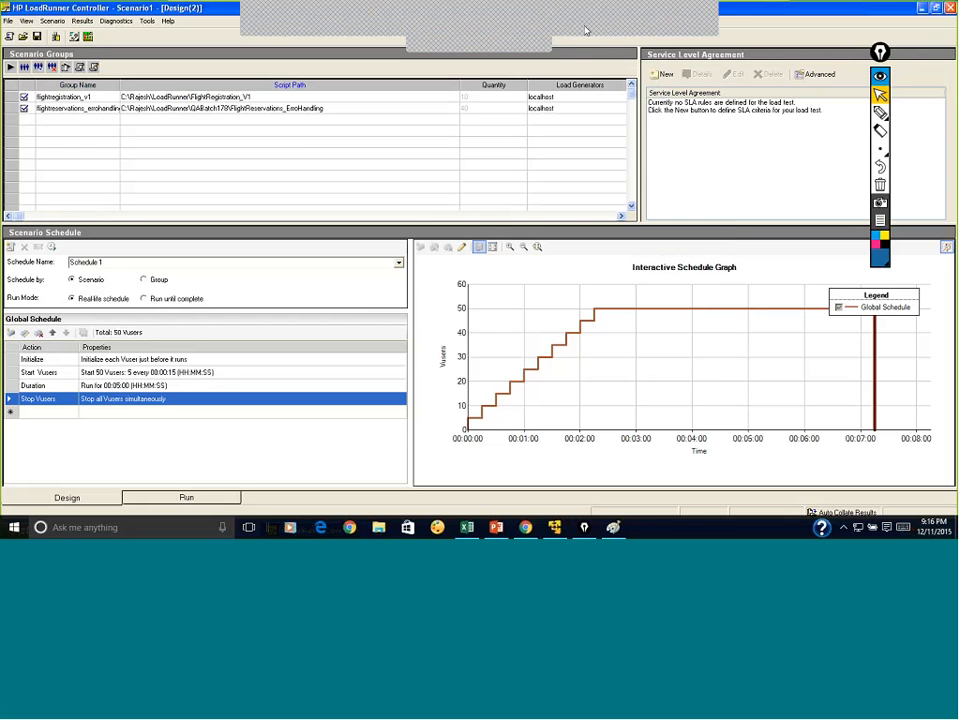
click(559, 22)
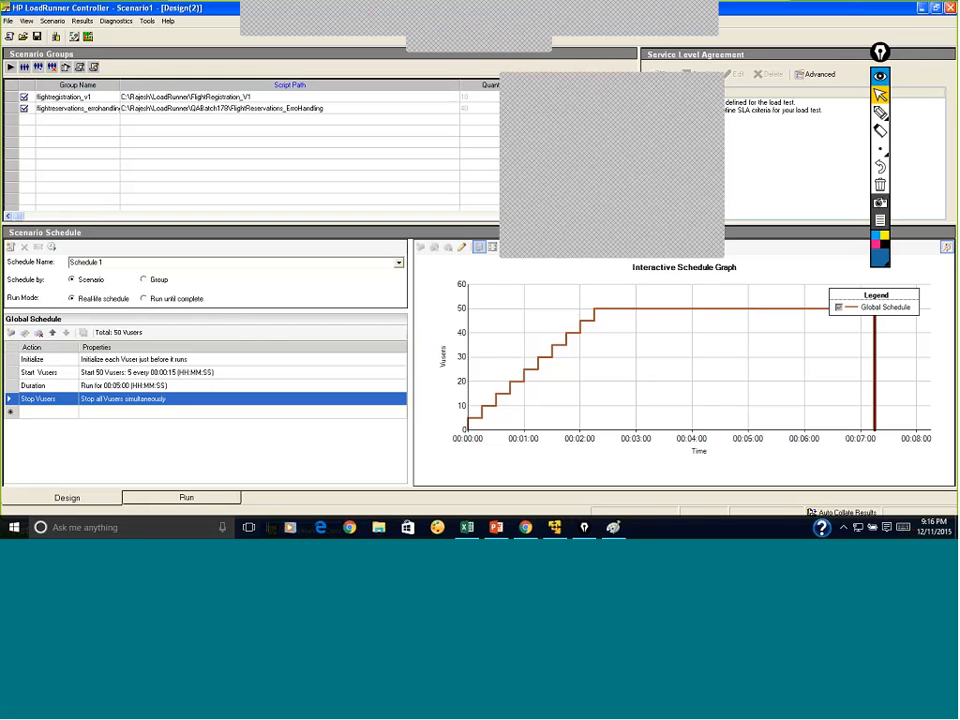
click(649, 146)
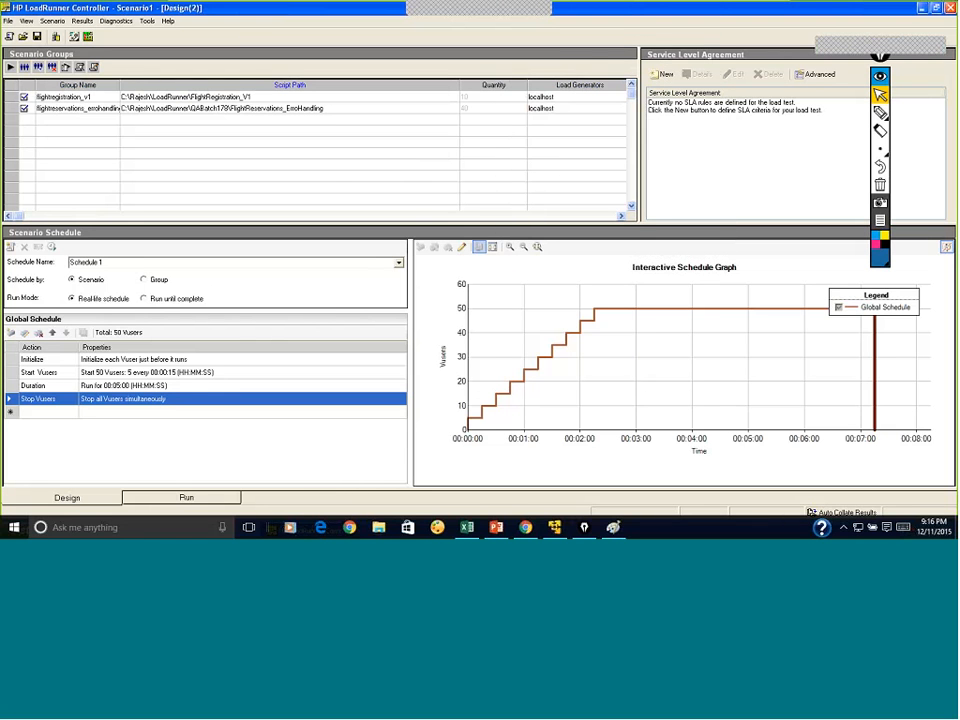
mouse_move(472, 14)
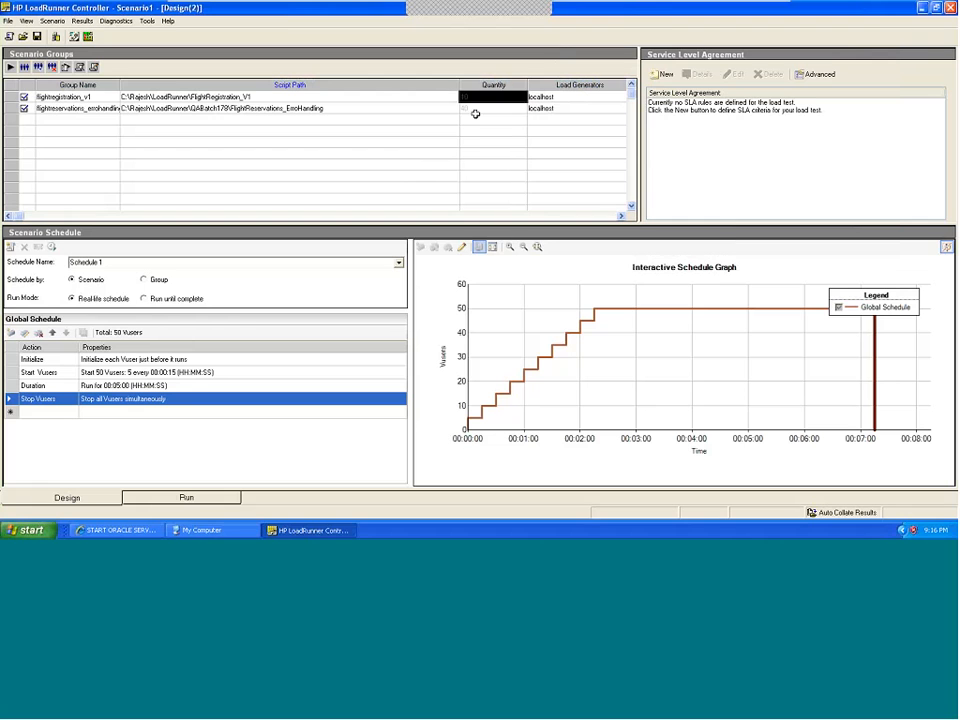
click(476, 110)
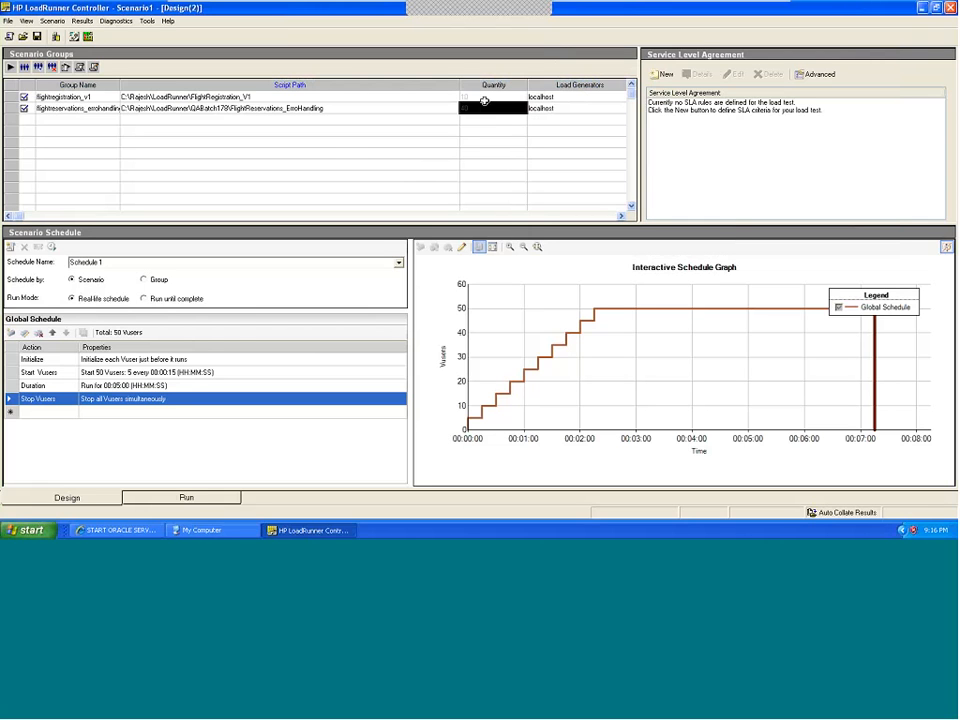
click(339, 164)
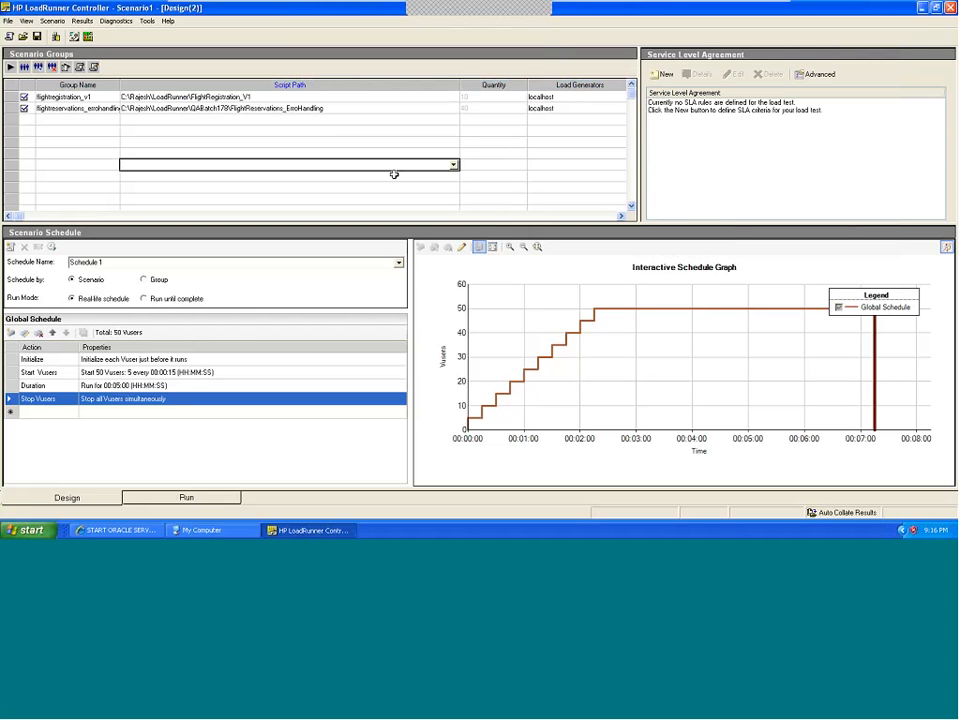